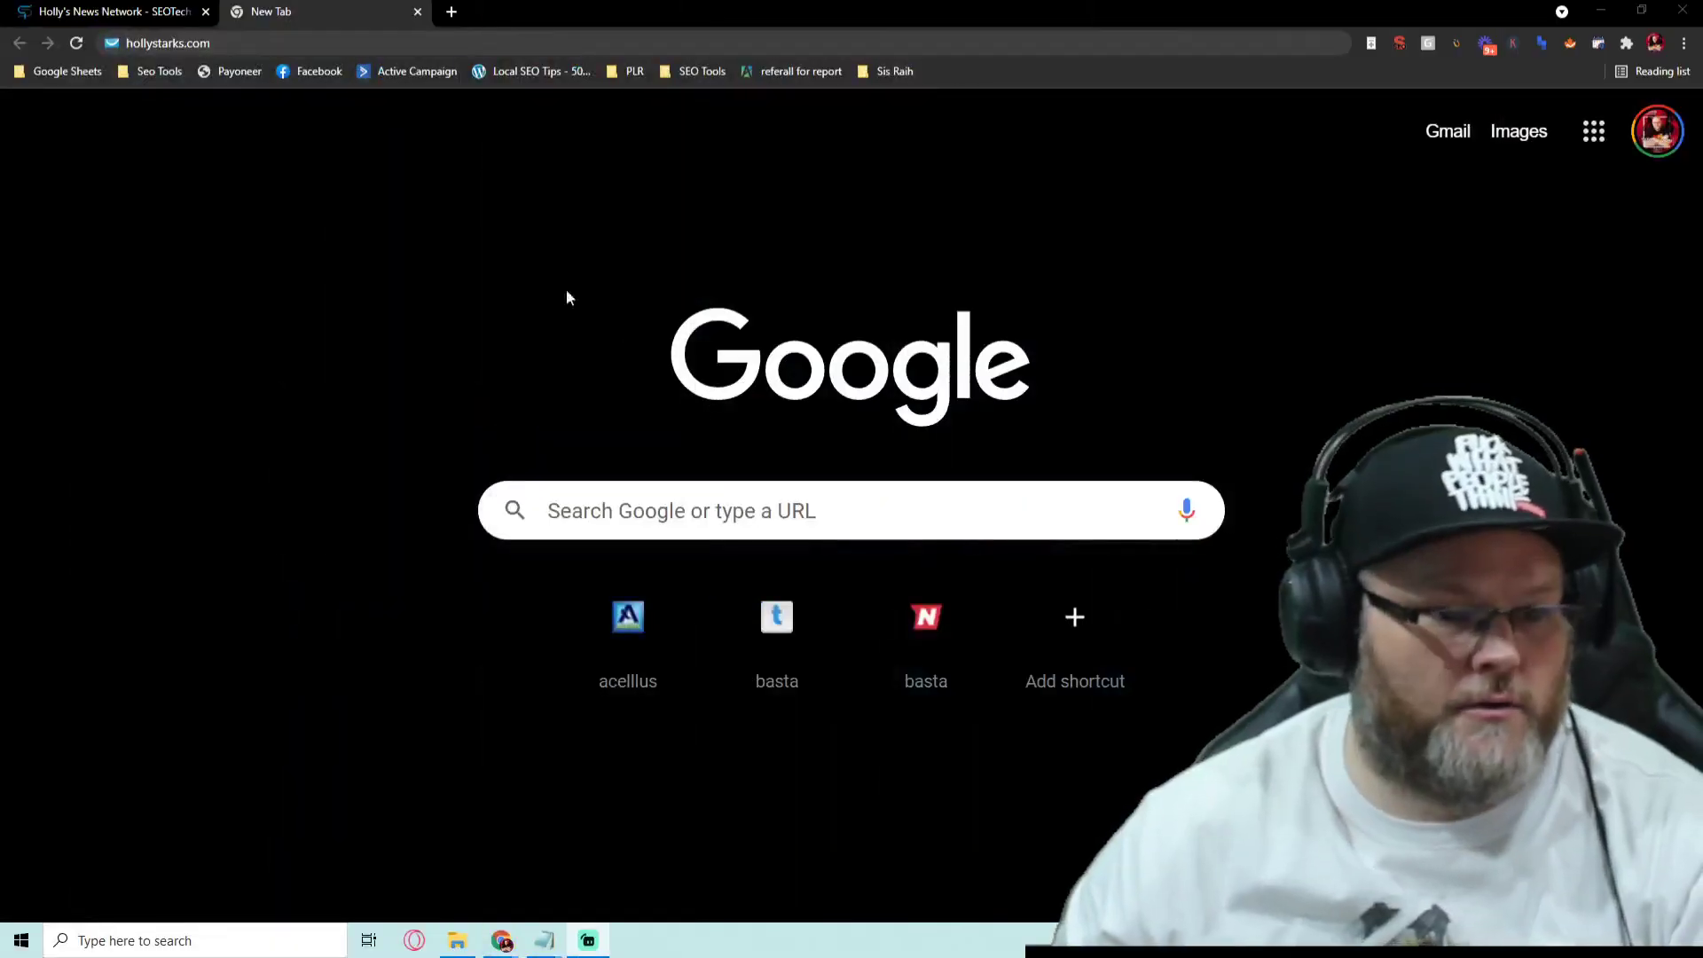
Load hollystarks.com and briefly open, then close, Holly Starks' Store
{"action": "key", "text": "Return"}
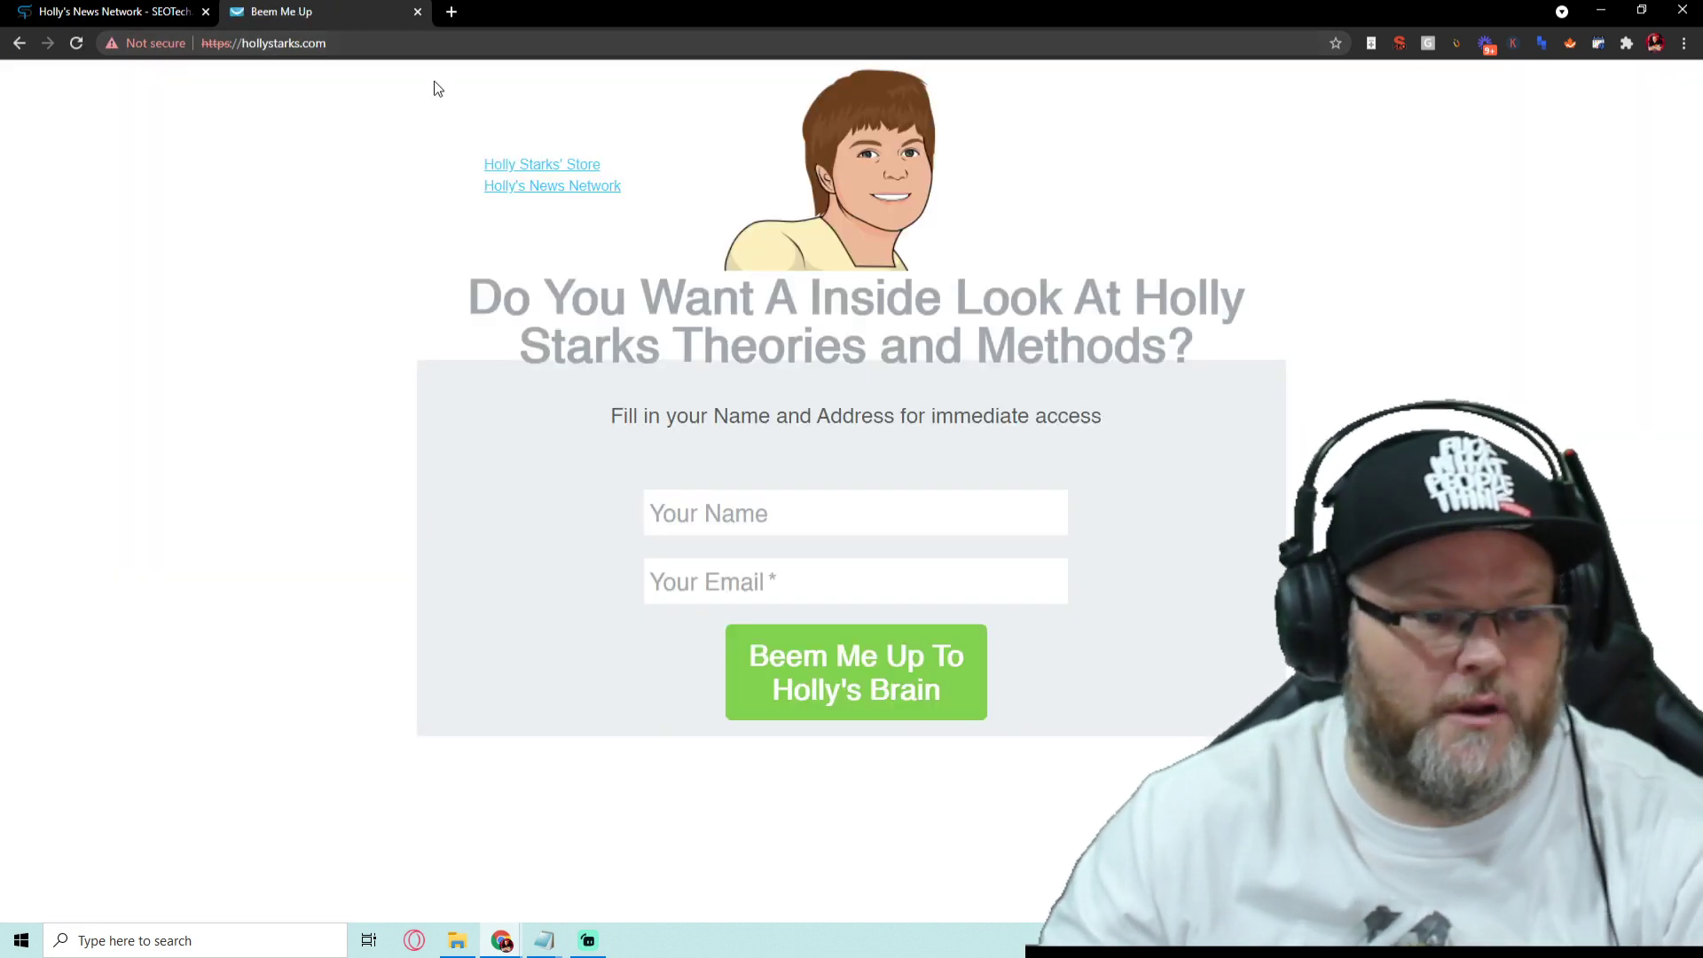
{"action": "left_click", "coordinate": [522, 166]}
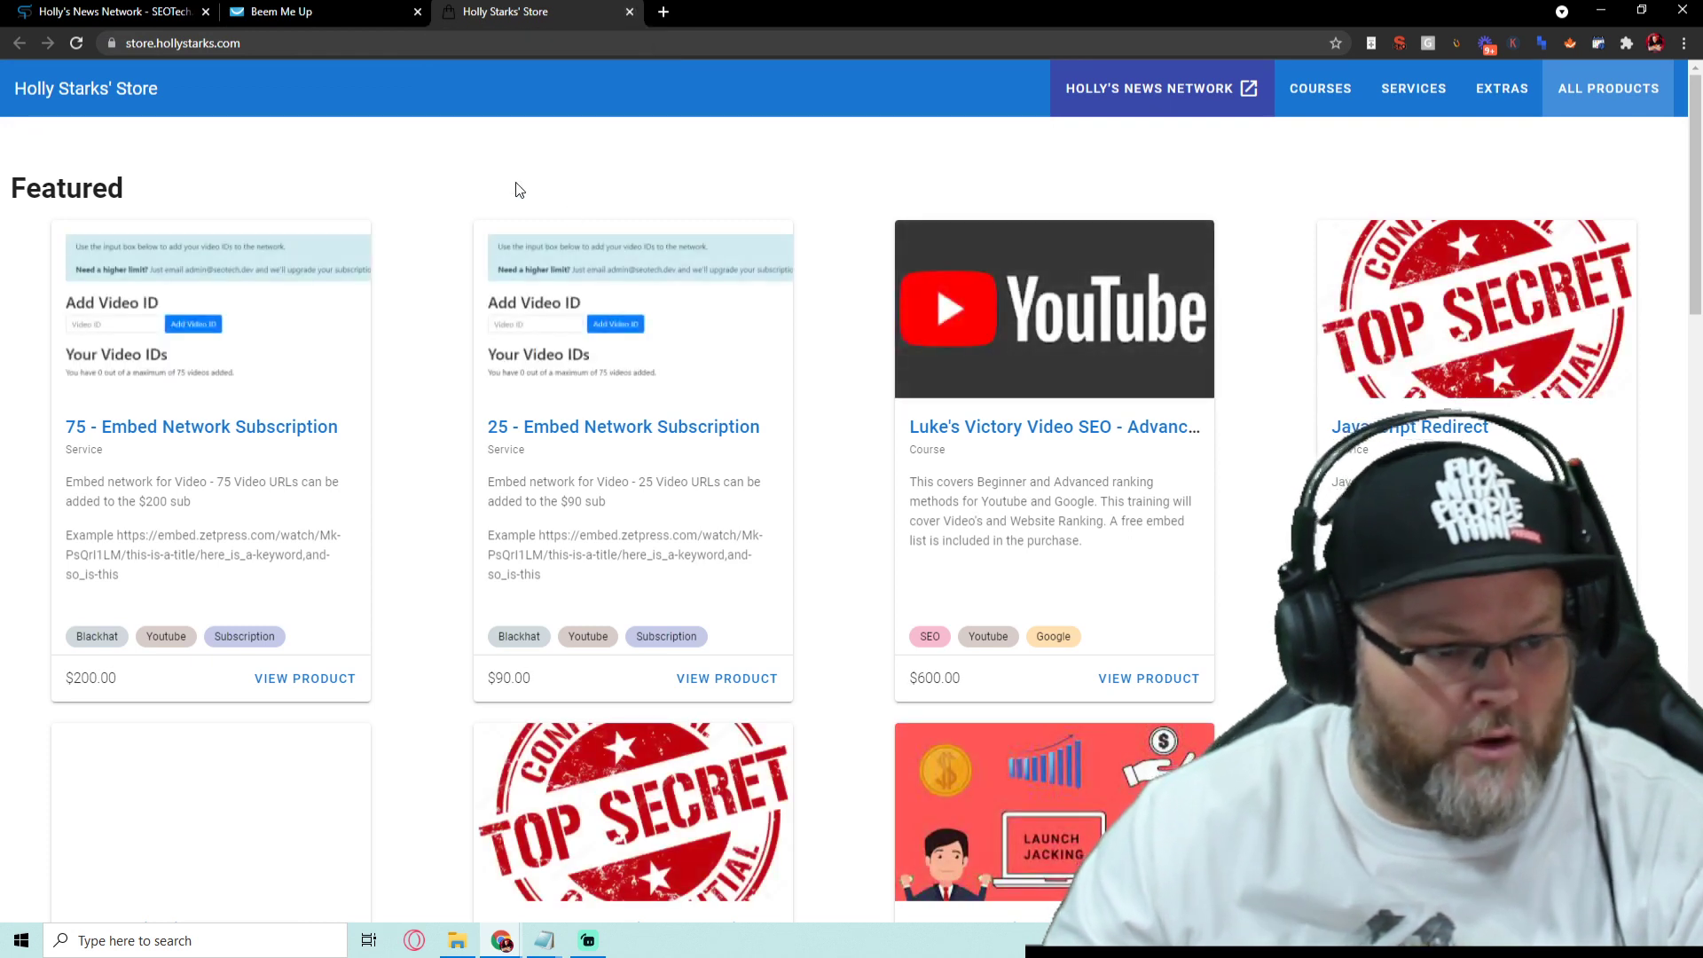
{"action": "left_click", "coordinate": [631, 13]}
Open Holly's News Network and close the Beem Me Up and duplicate tabs
{"action": "left_click", "coordinate": [551, 187]}
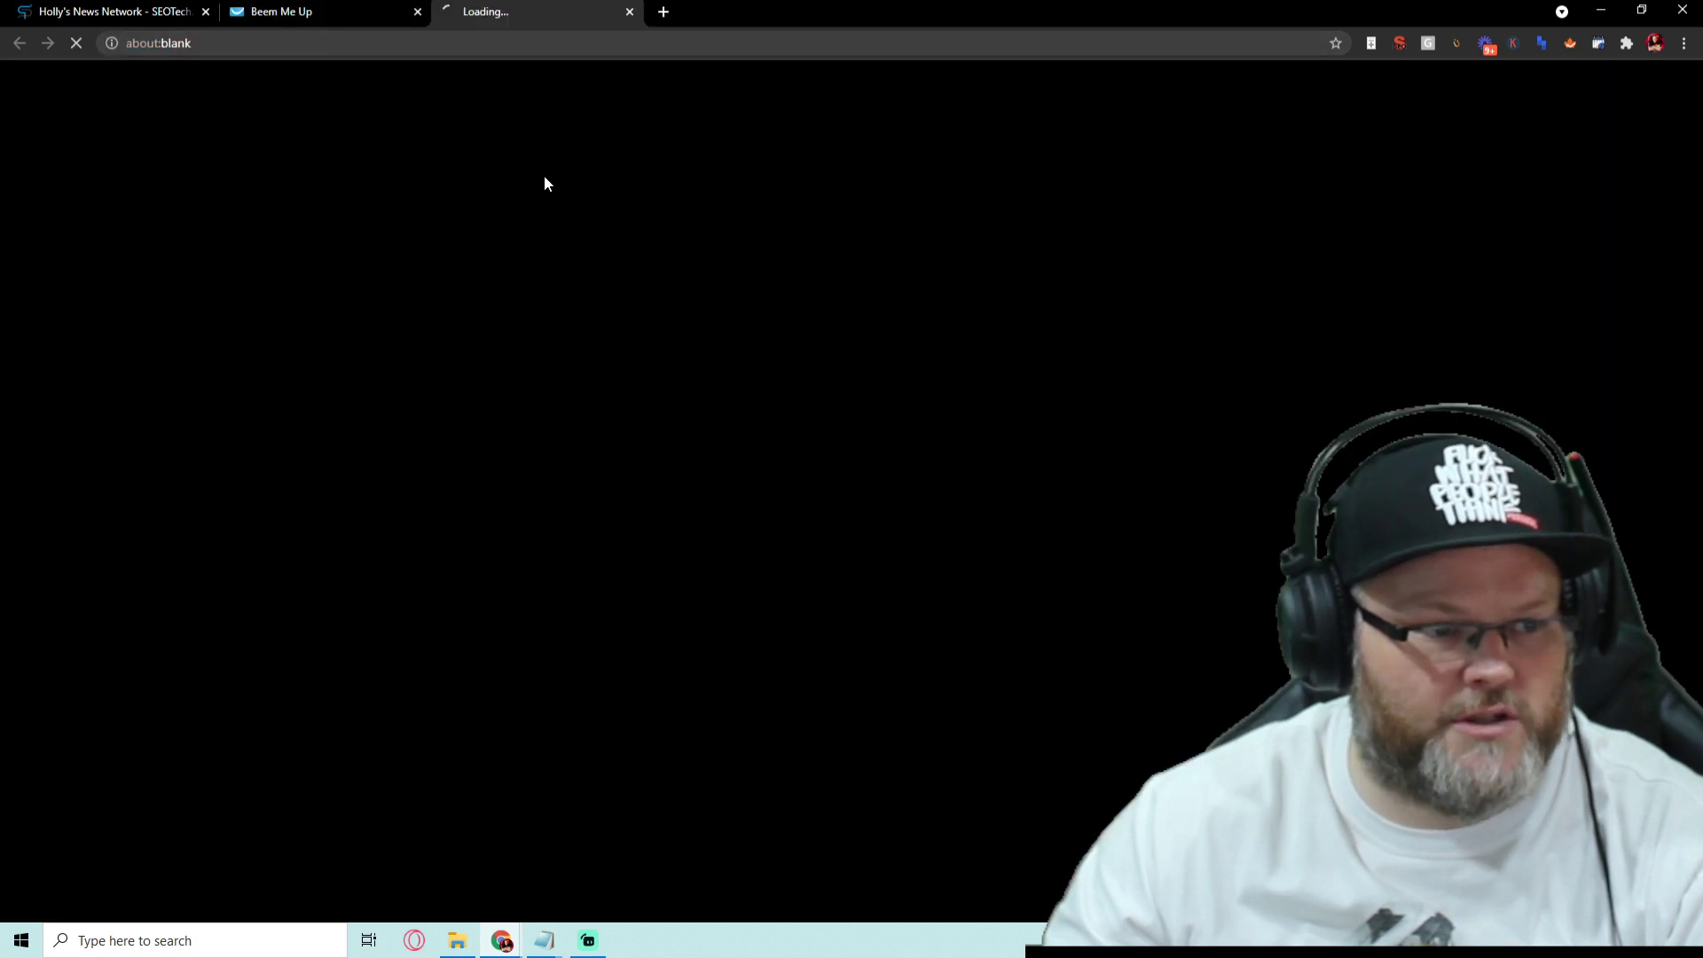
{"action": "left_click", "coordinate": [419, 11]}
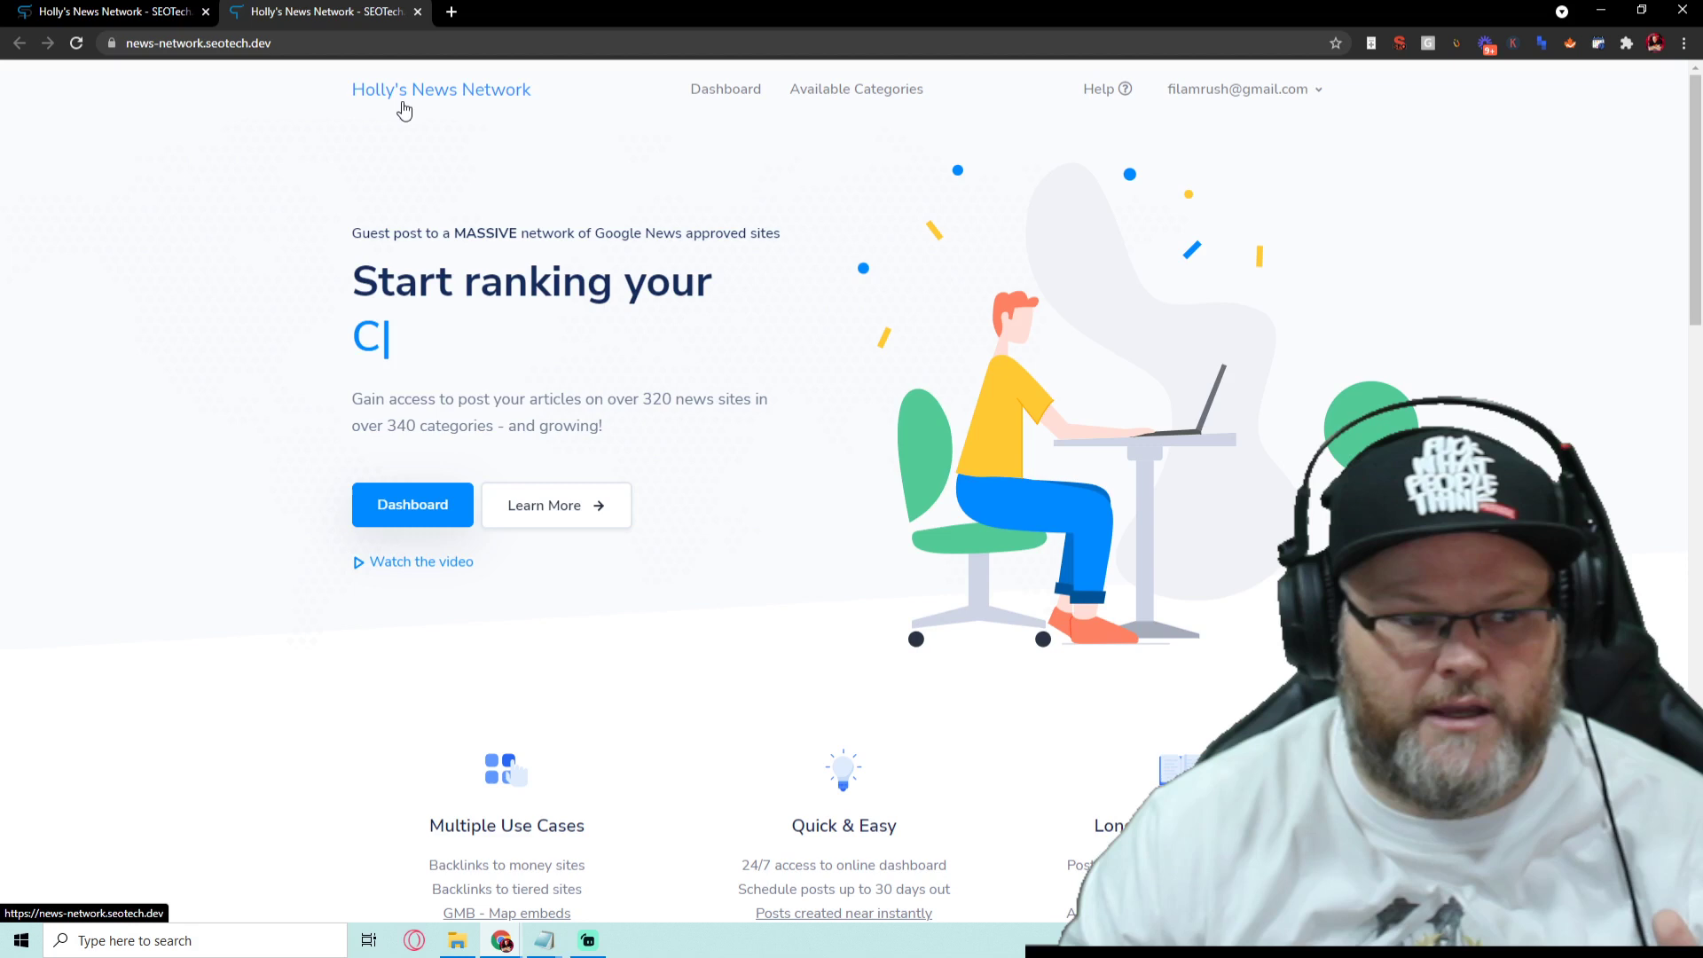
{"action": "left_click", "coordinate": [110, 11]}
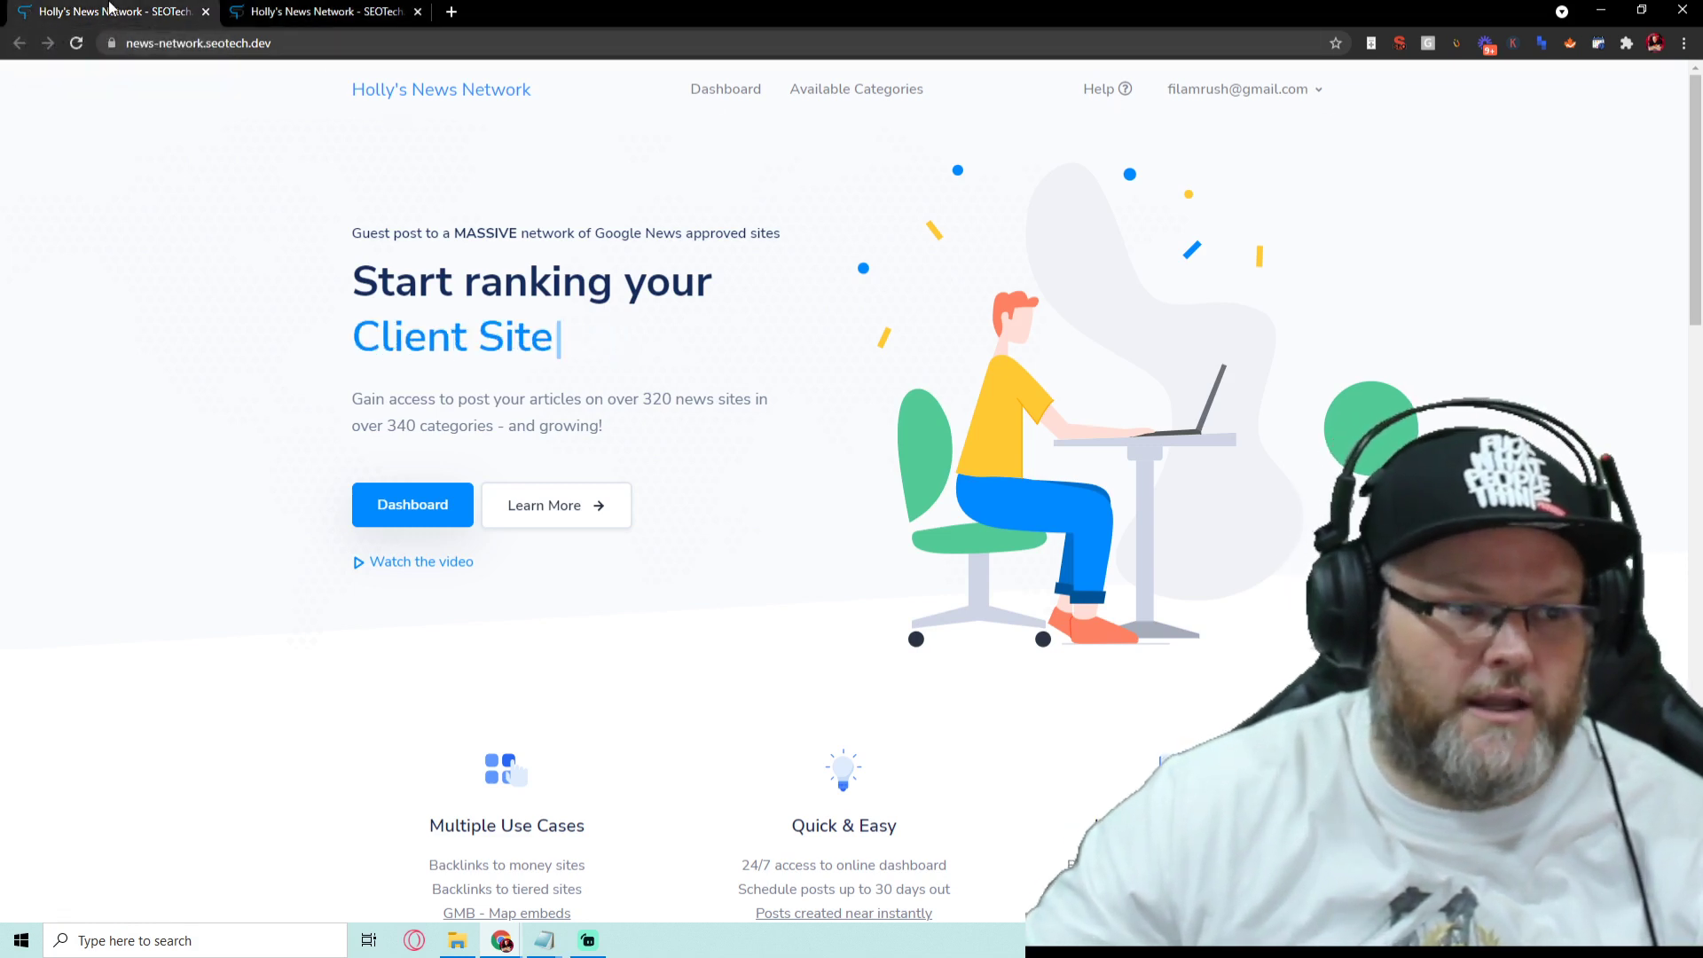
{"action": "left_click", "coordinate": [182, 37]}
{"action": "left_click", "coordinate": [248, 12]}
{"action": "key", "text": "ctrl+w"}
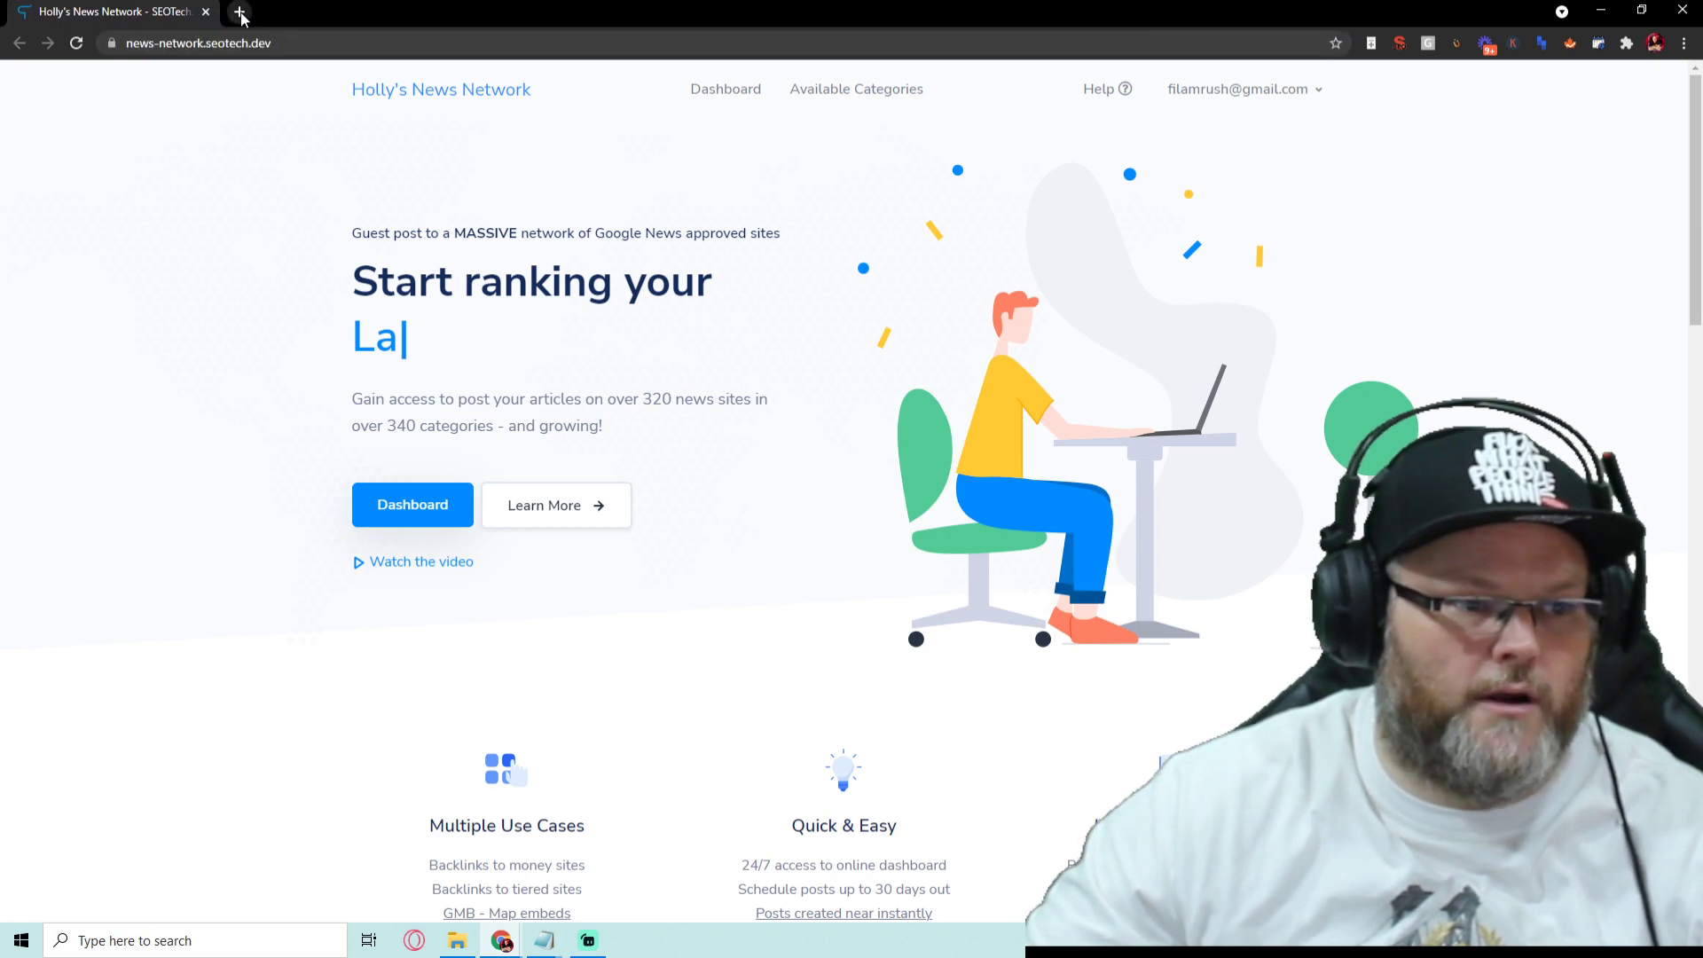
Go to Dashboard - SEOTech.dev from the SEO Tools bookmarks in a new tab
{"action": "left_click", "coordinate": [240, 13]}
{"action": "left_click", "coordinate": [694, 71]}
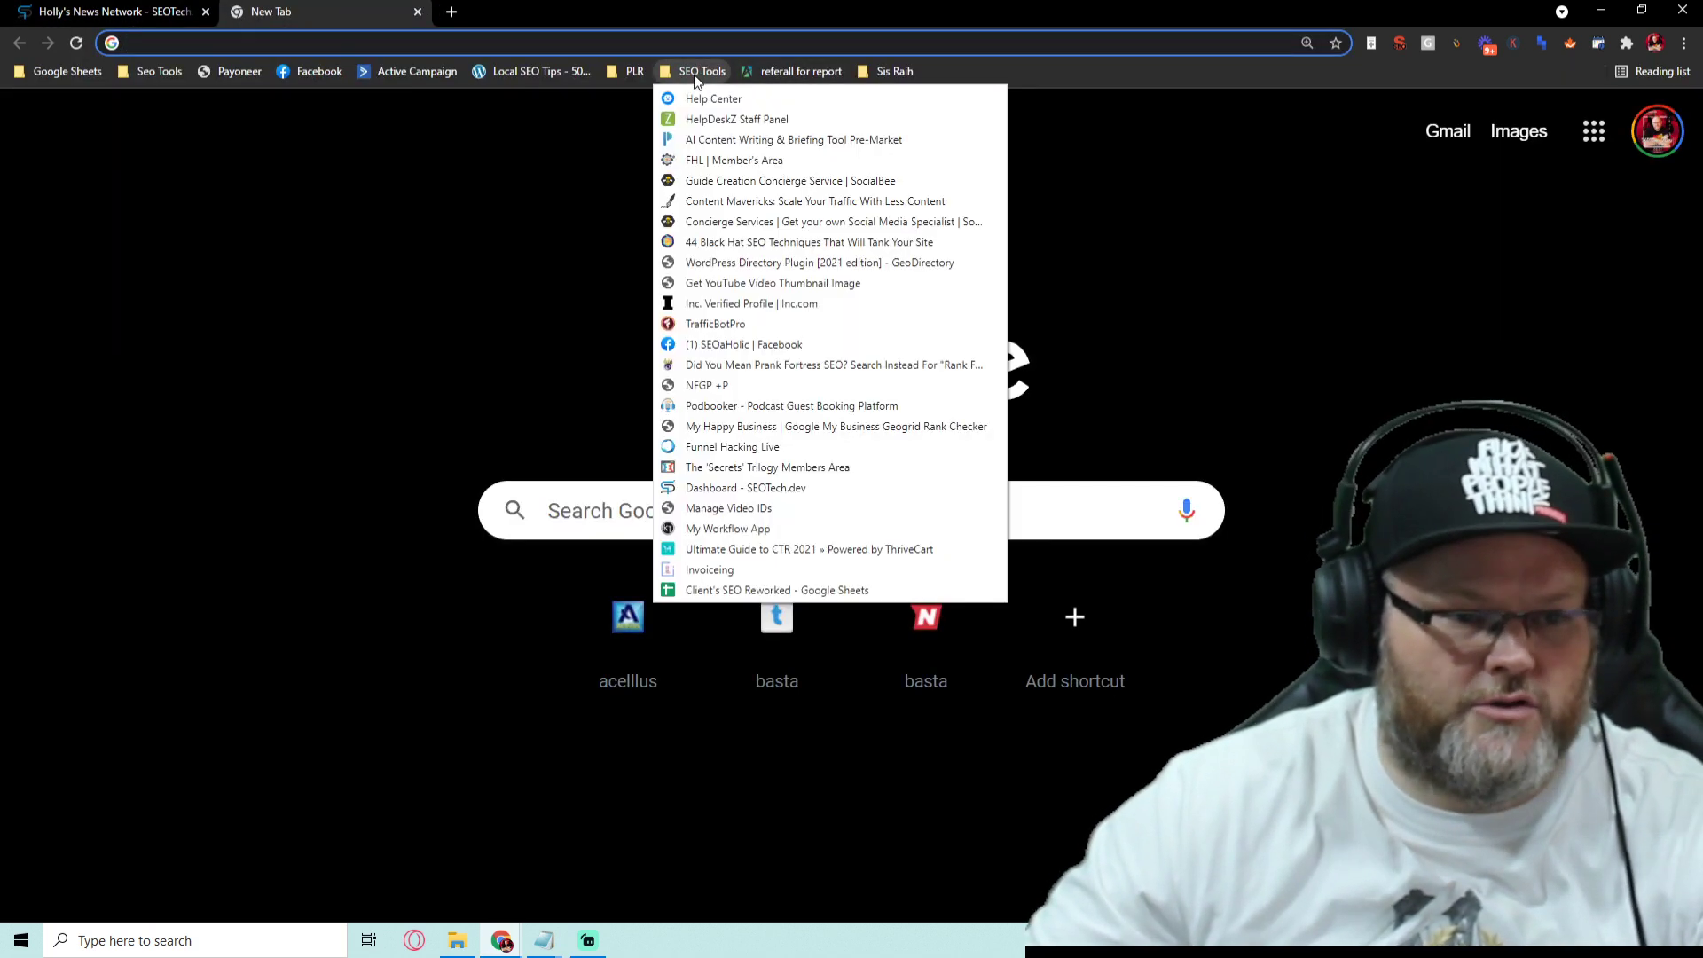
{"action": "left_click", "coordinate": [725, 489]}
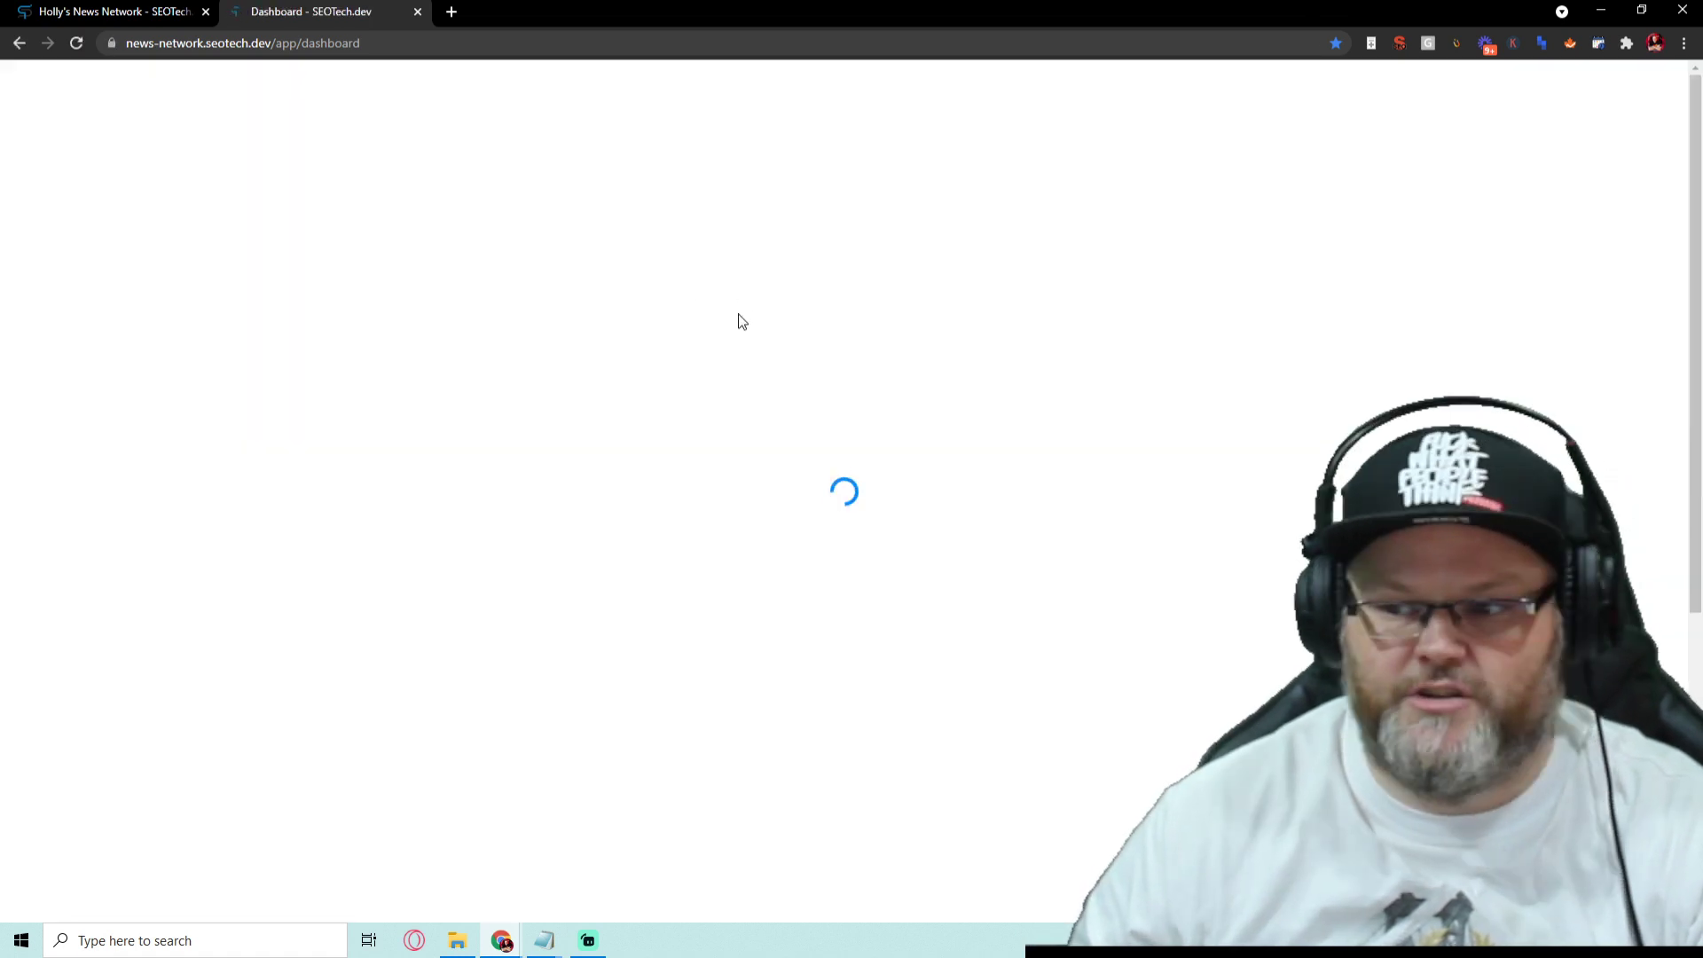
Load rankfortress.com in a new tab and go to its blog
{"action": "left_click", "coordinate": [451, 13]}
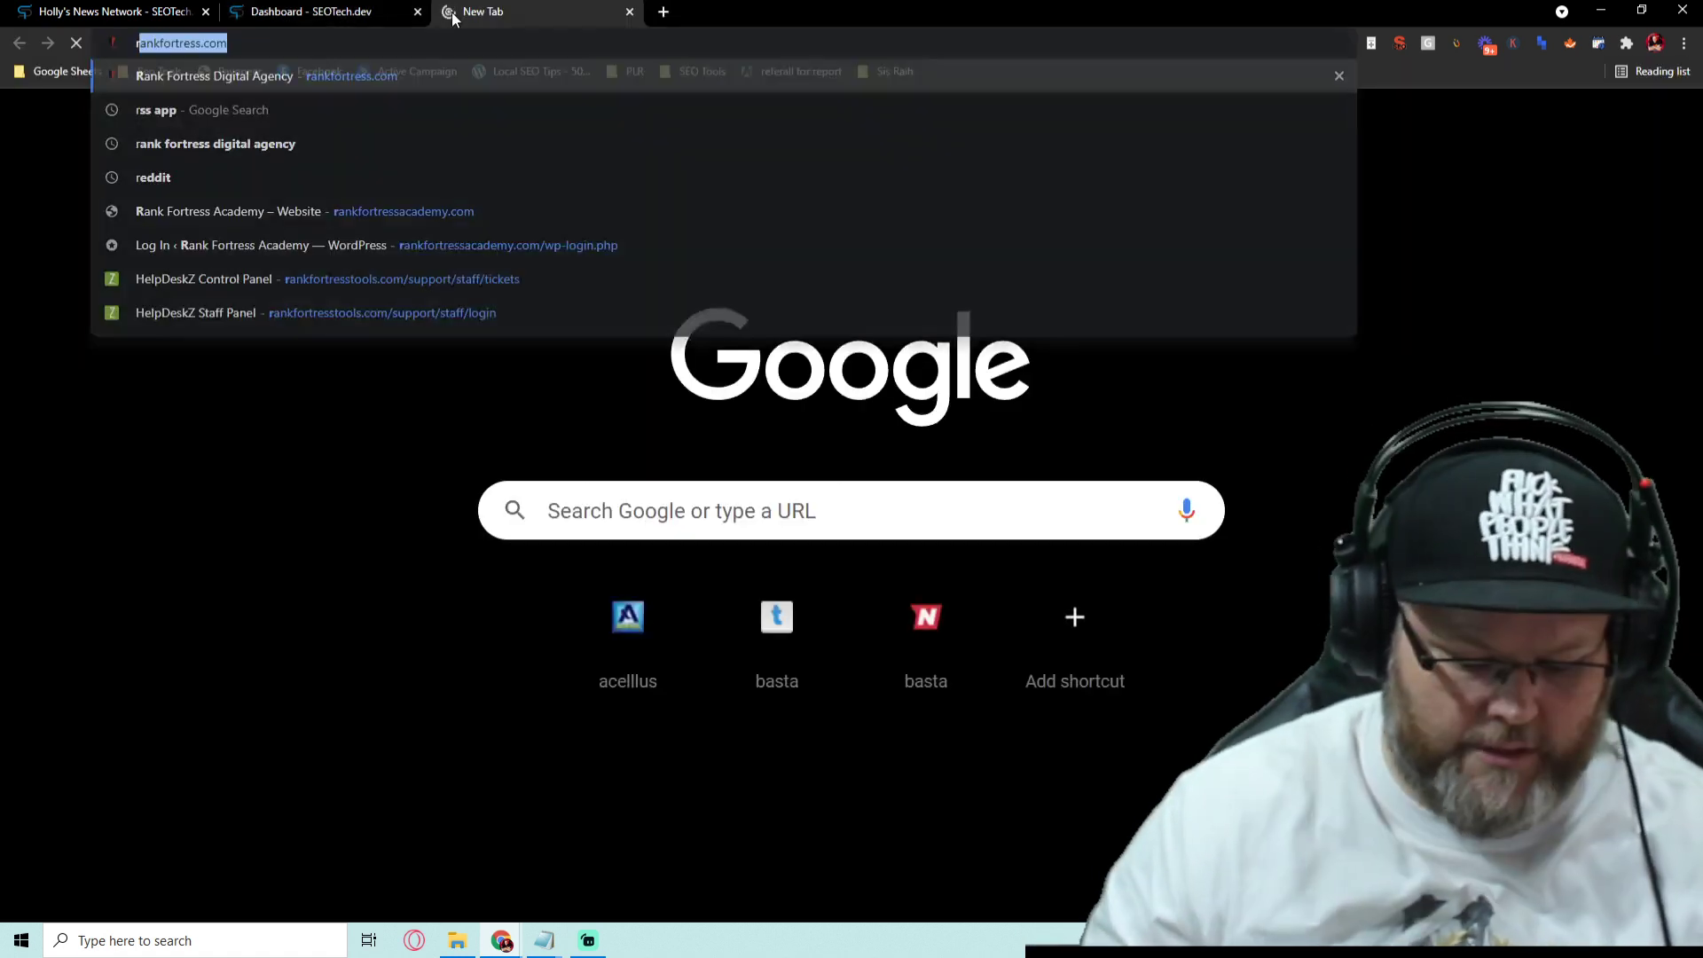
{"action": "type", "text": "rank"}
{"action": "key", "text": "Return"}
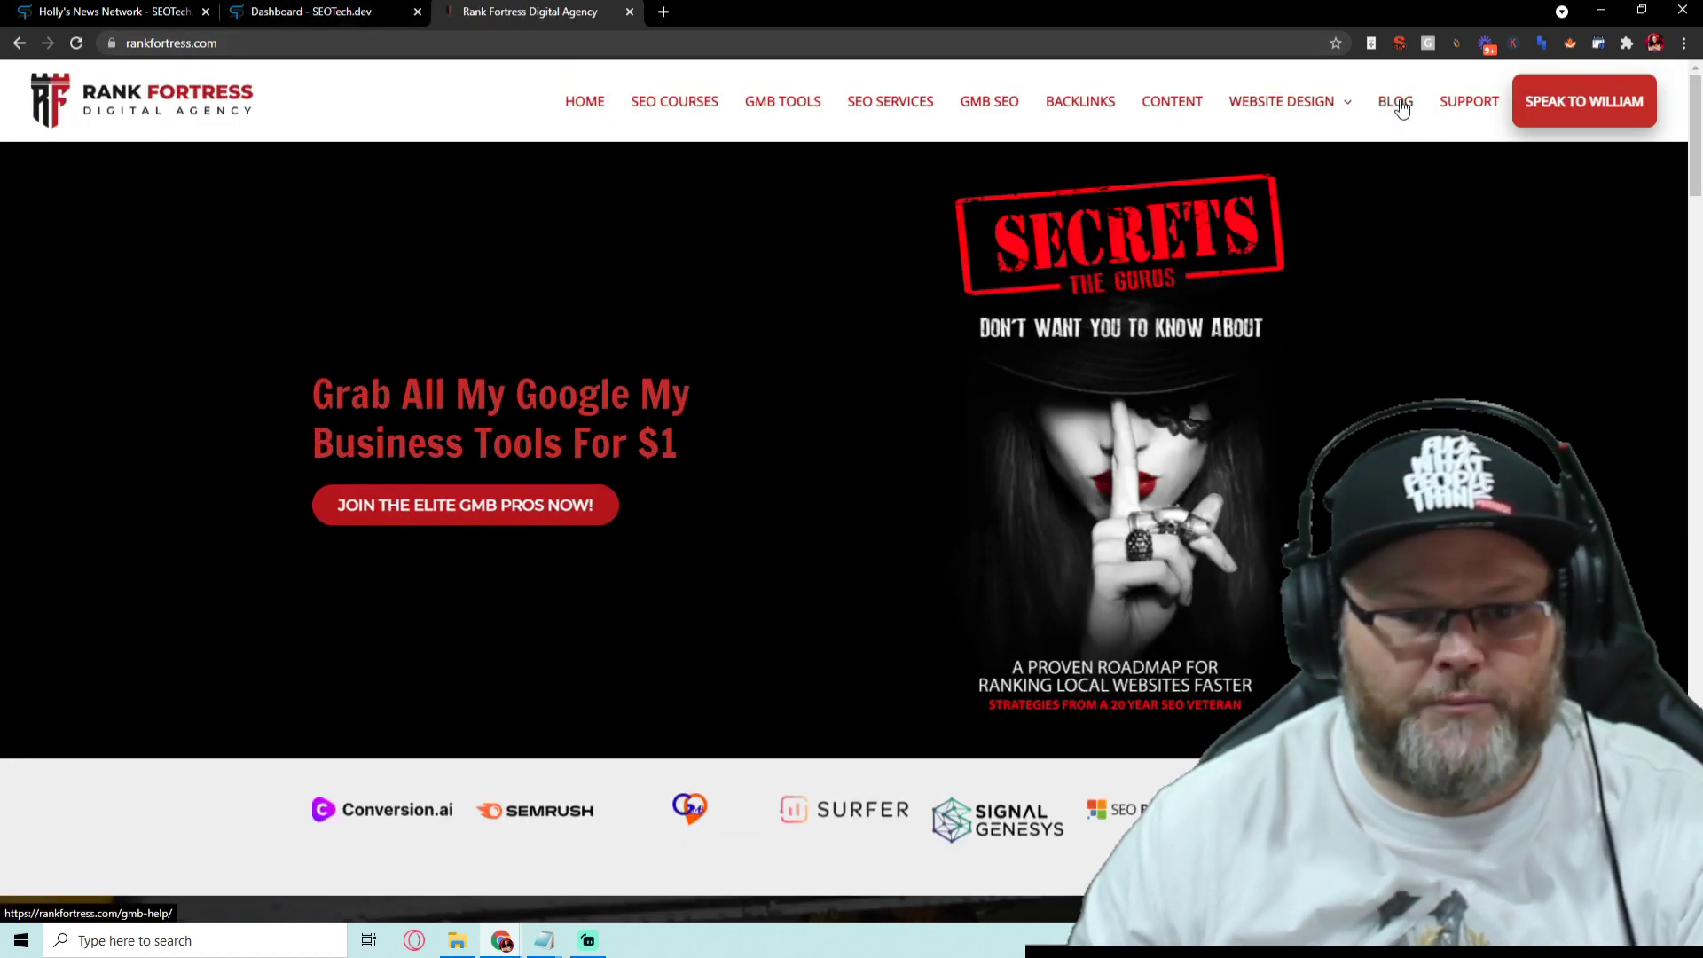
{"action": "left_click", "coordinate": [1397, 105]}
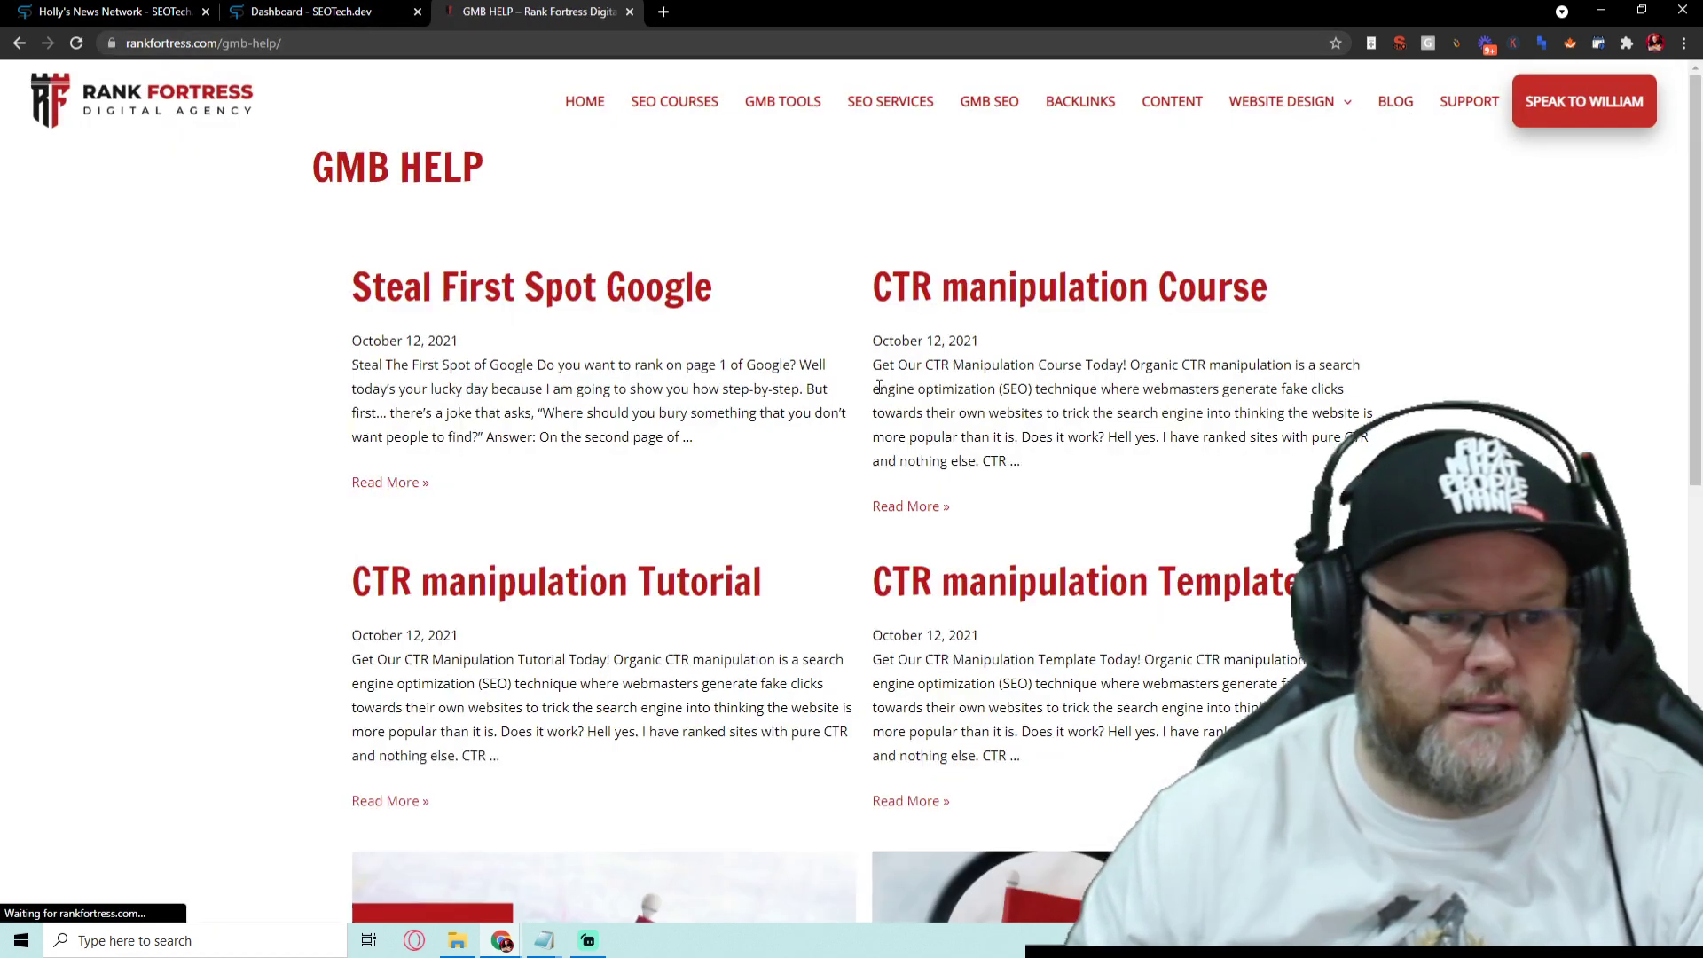
Open the Best Local SEO Course post, select its title, and return to the dashboard
{"action": "scroll", "coordinate": [667, 600], "scroll_direction": "down", "scroll_amount": 15}
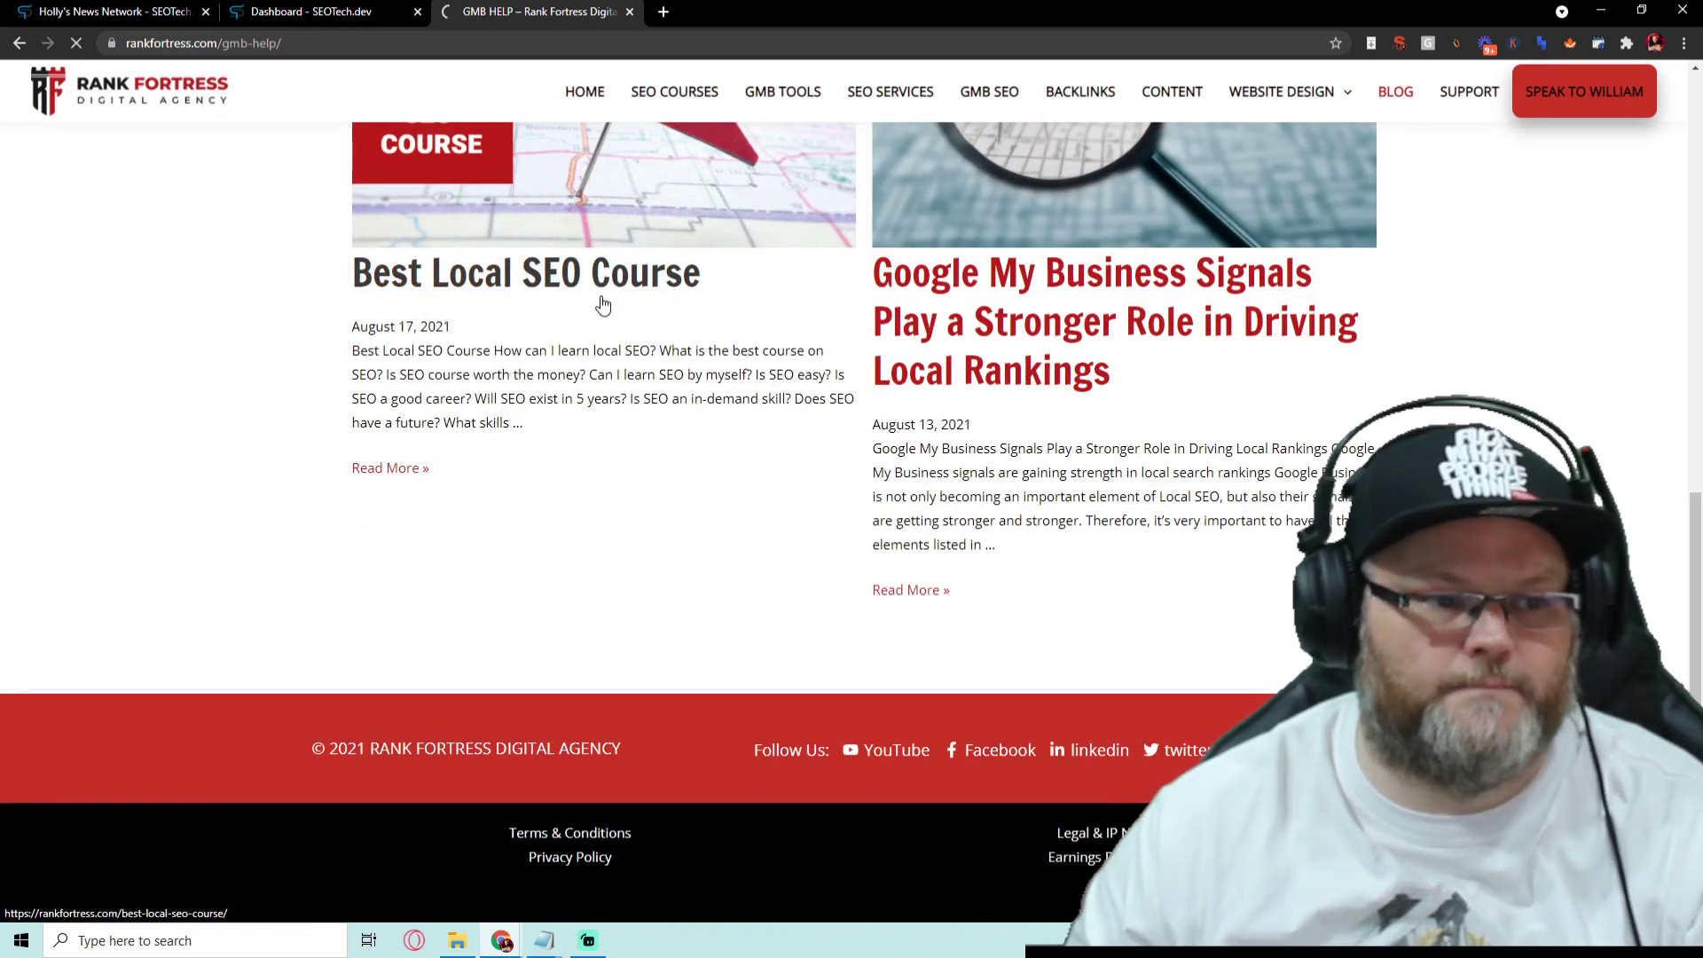
{"action": "left_click", "coordinate": [600, 291]}
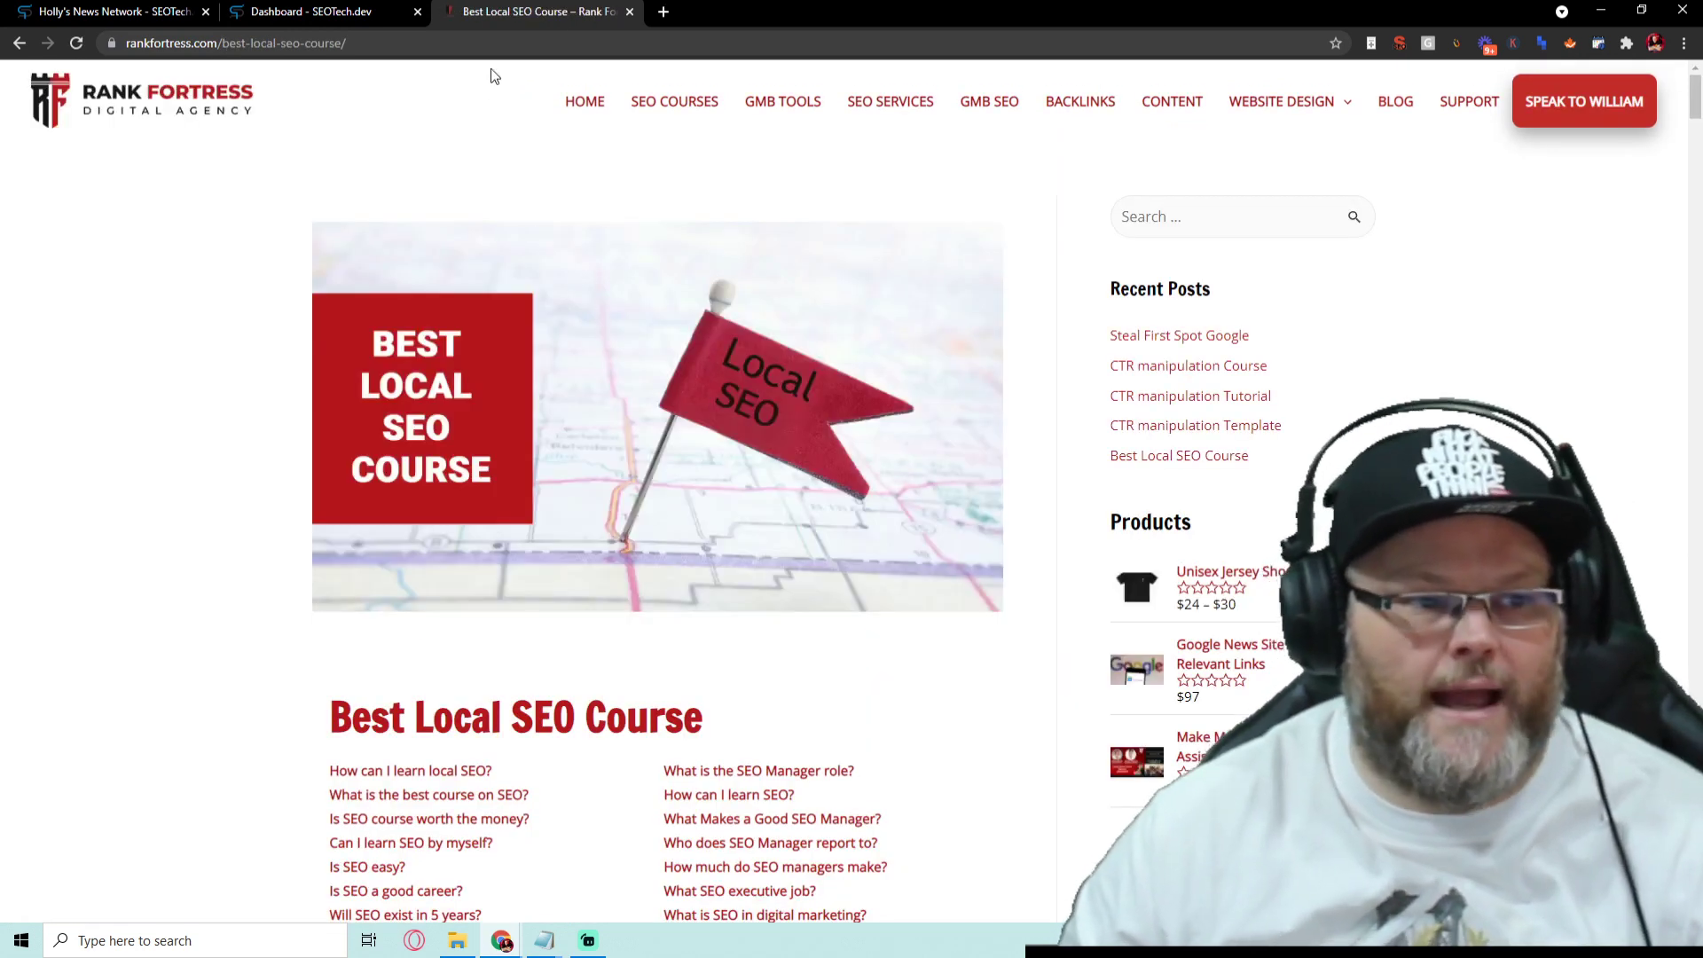
{"action": "scroll", "coordinate": [457, 308], "scroll_direction": "down", "scroll_amount": 3}
{"action": "triple_click", "coordinate": [508, 428]}
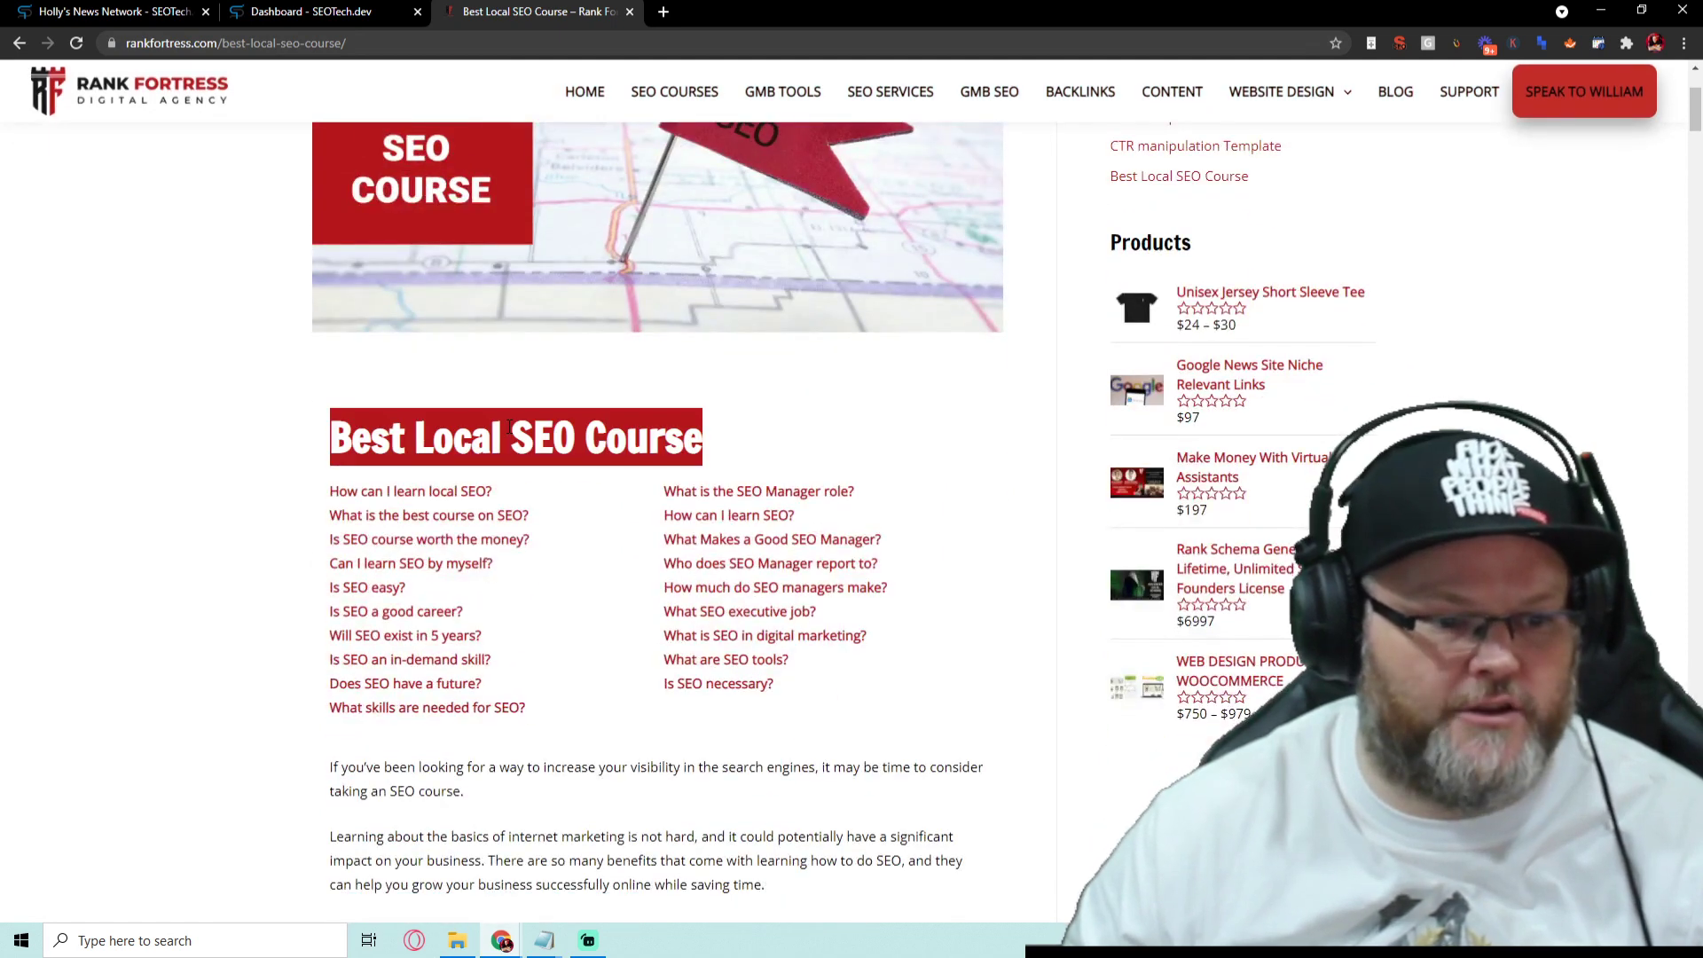
{"action": "left_click", "coordinate": [387, 8]}
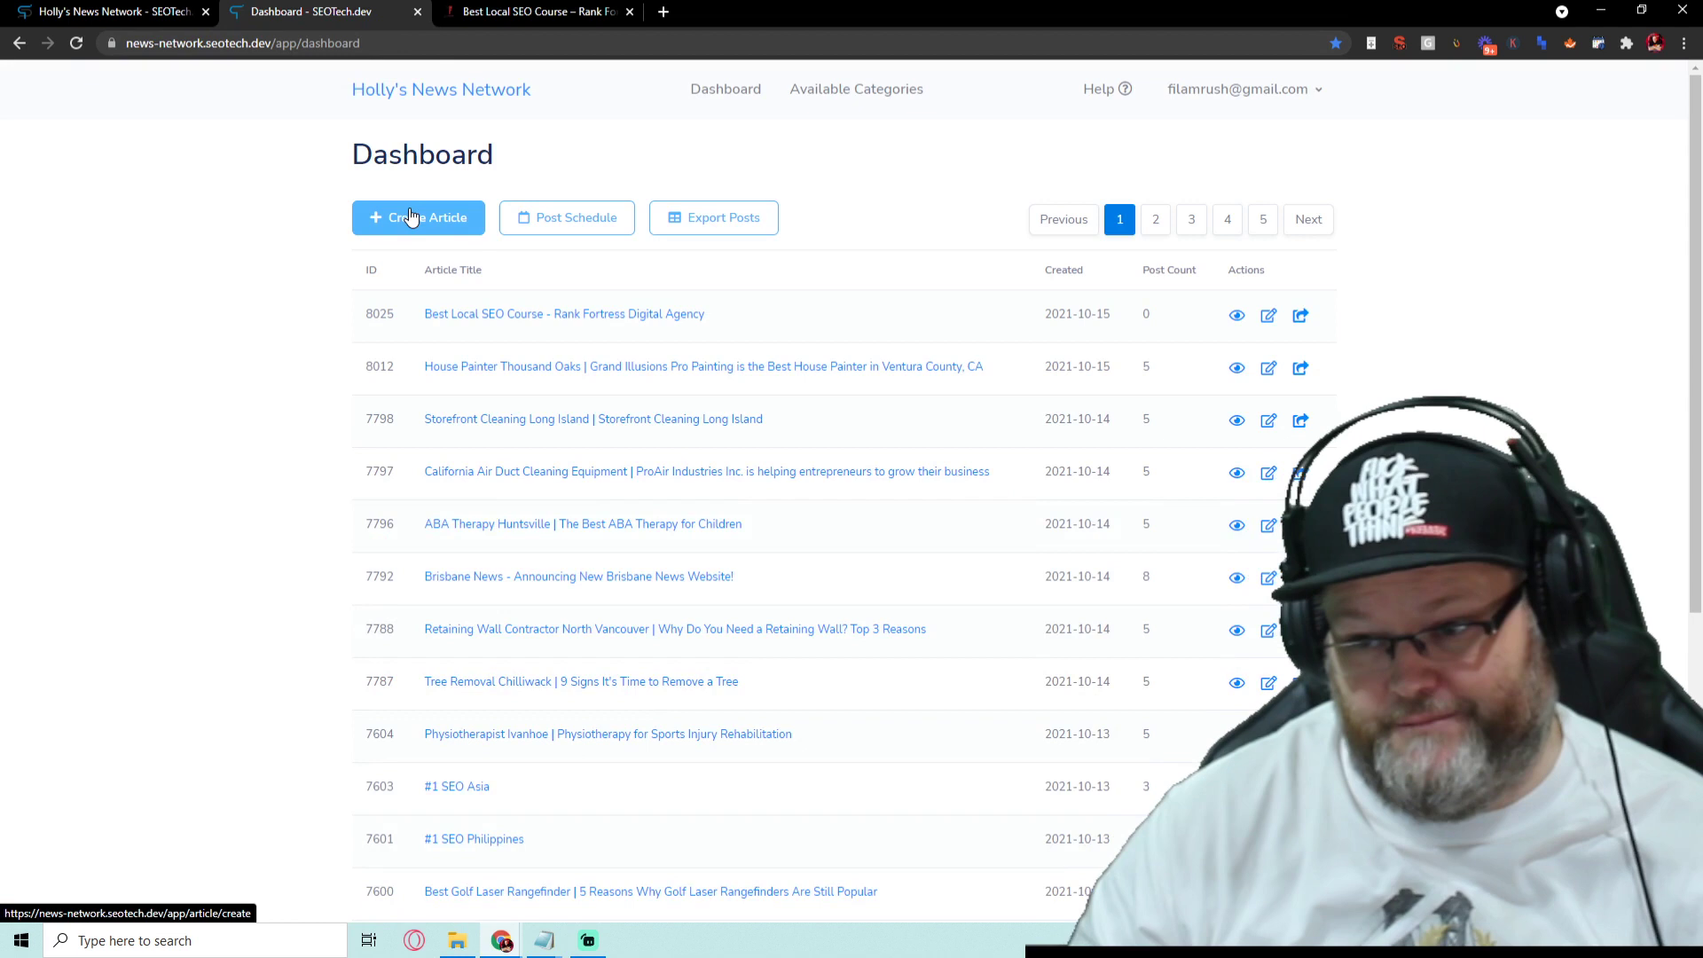
Create an article titled 'Best Local SEO Course - Rank Fortress Digital Agency'
{"action": "left_click", "coordinate": [408, 217]}
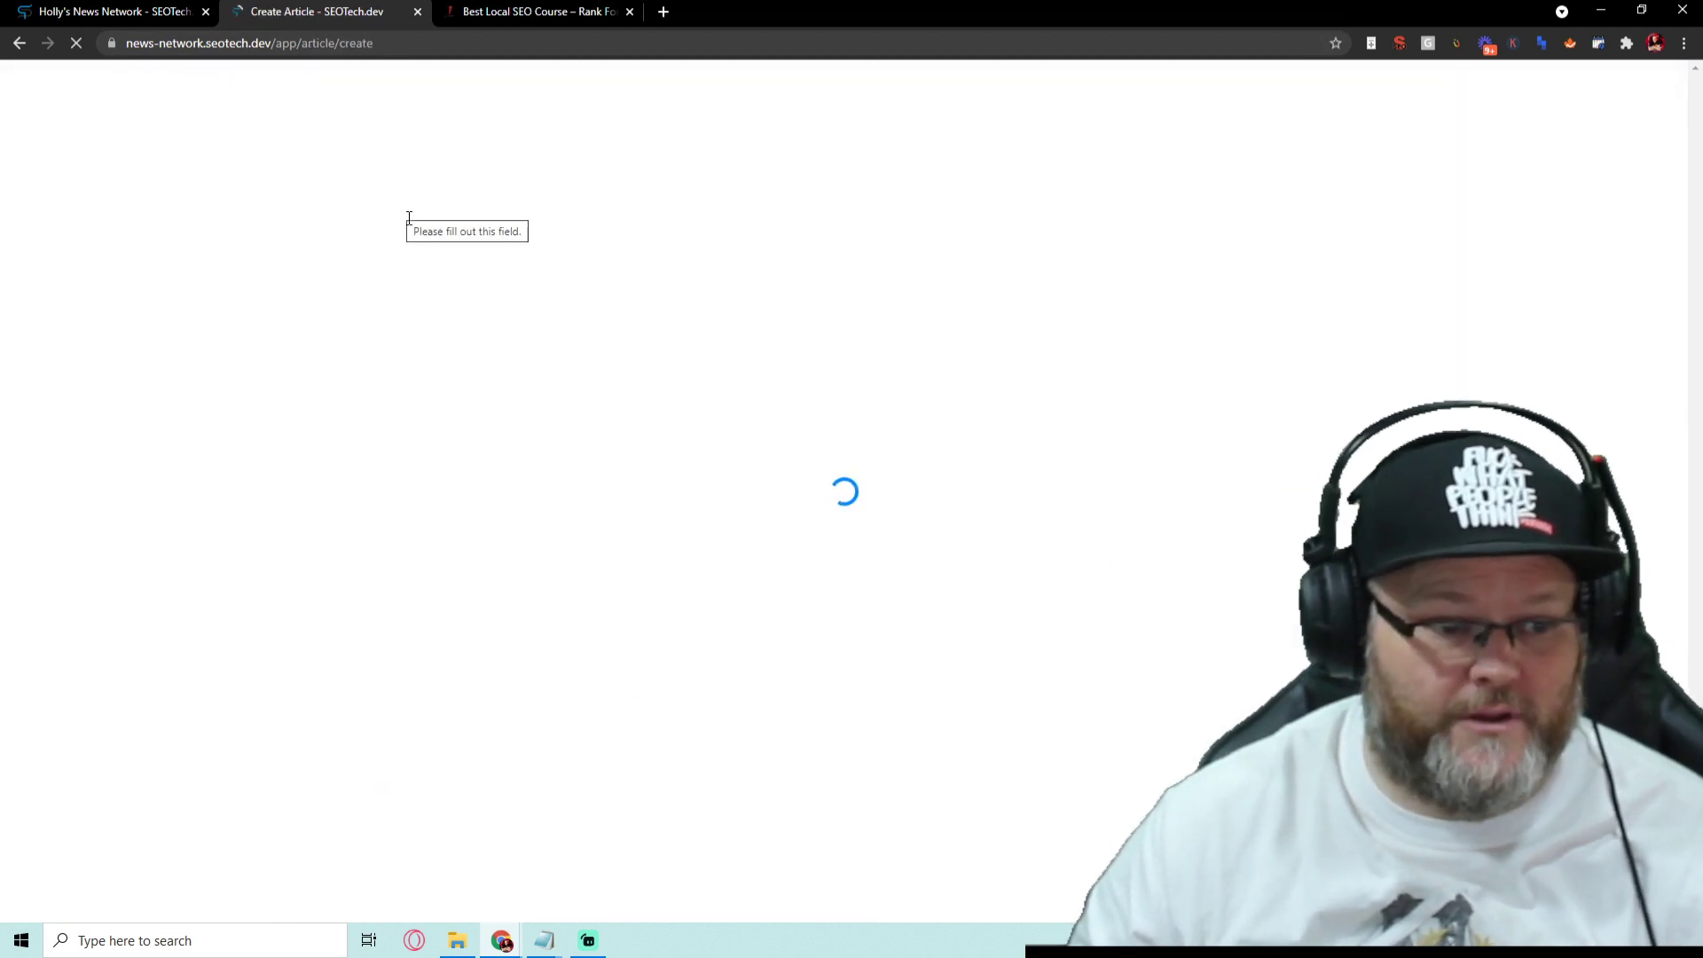
{"action": "left_click", "coordinate": [487, 211]}
{"action": "type", "text": "Best Local SEO Course"}
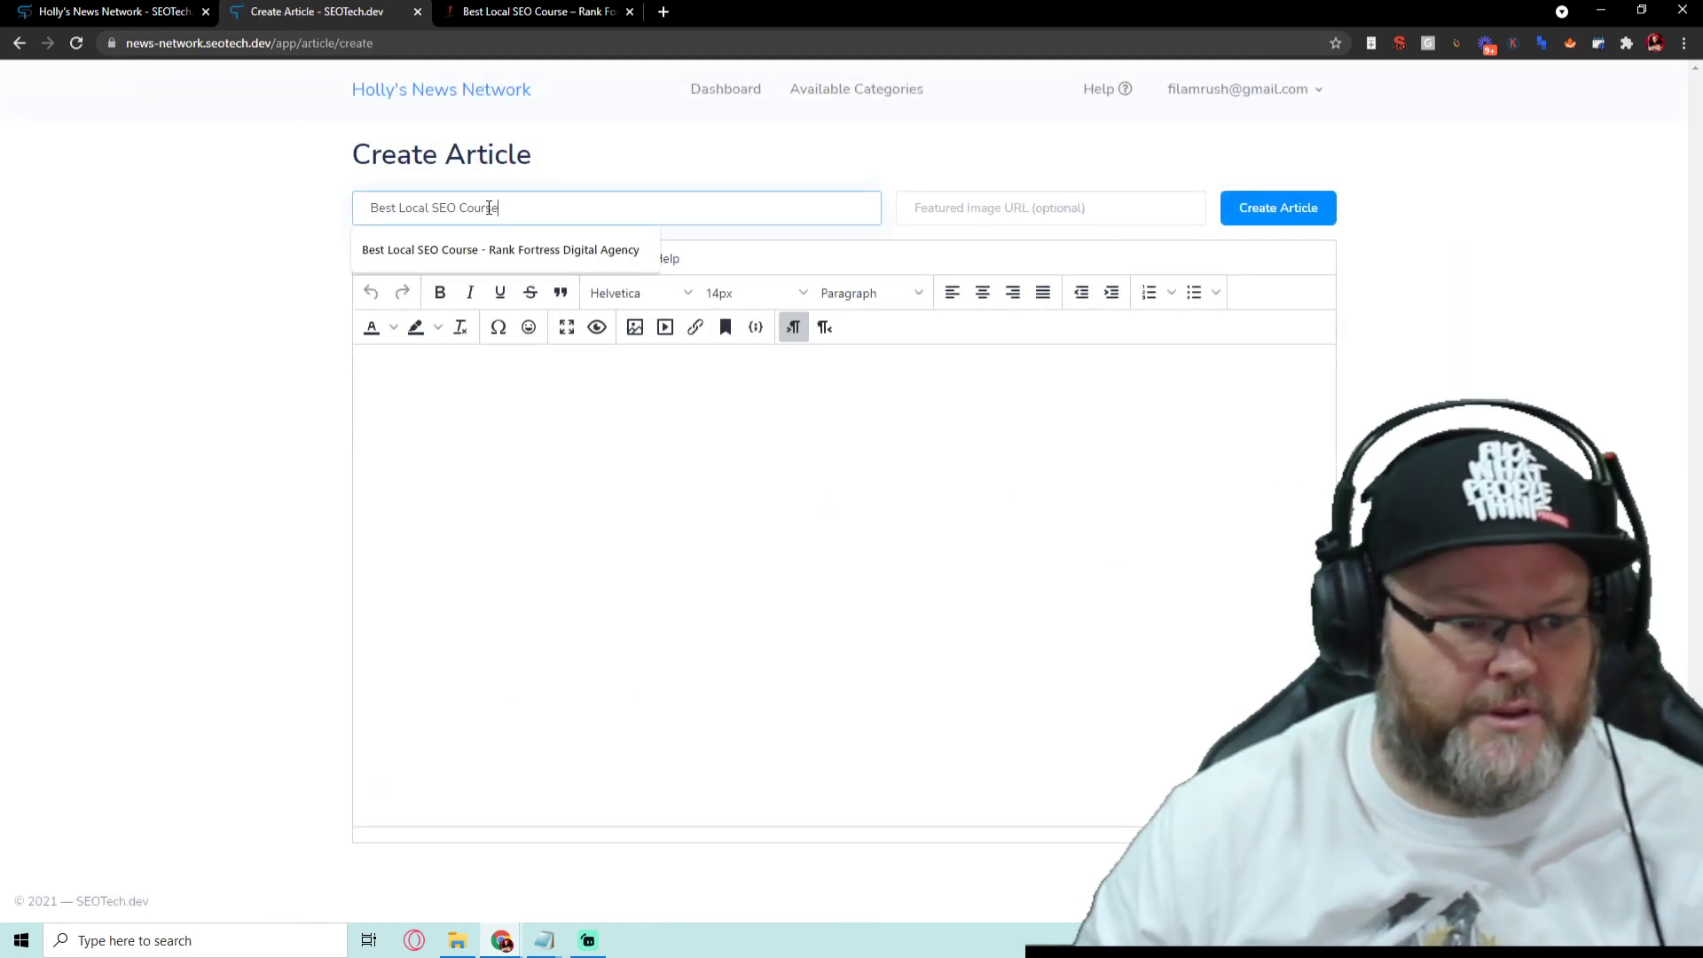
{"action": "left_click", "coordinate": [541, 241]}
Select the whole body text of the Rank Fortress post
{"action": "left_click", "coordinate": [558, 11]}
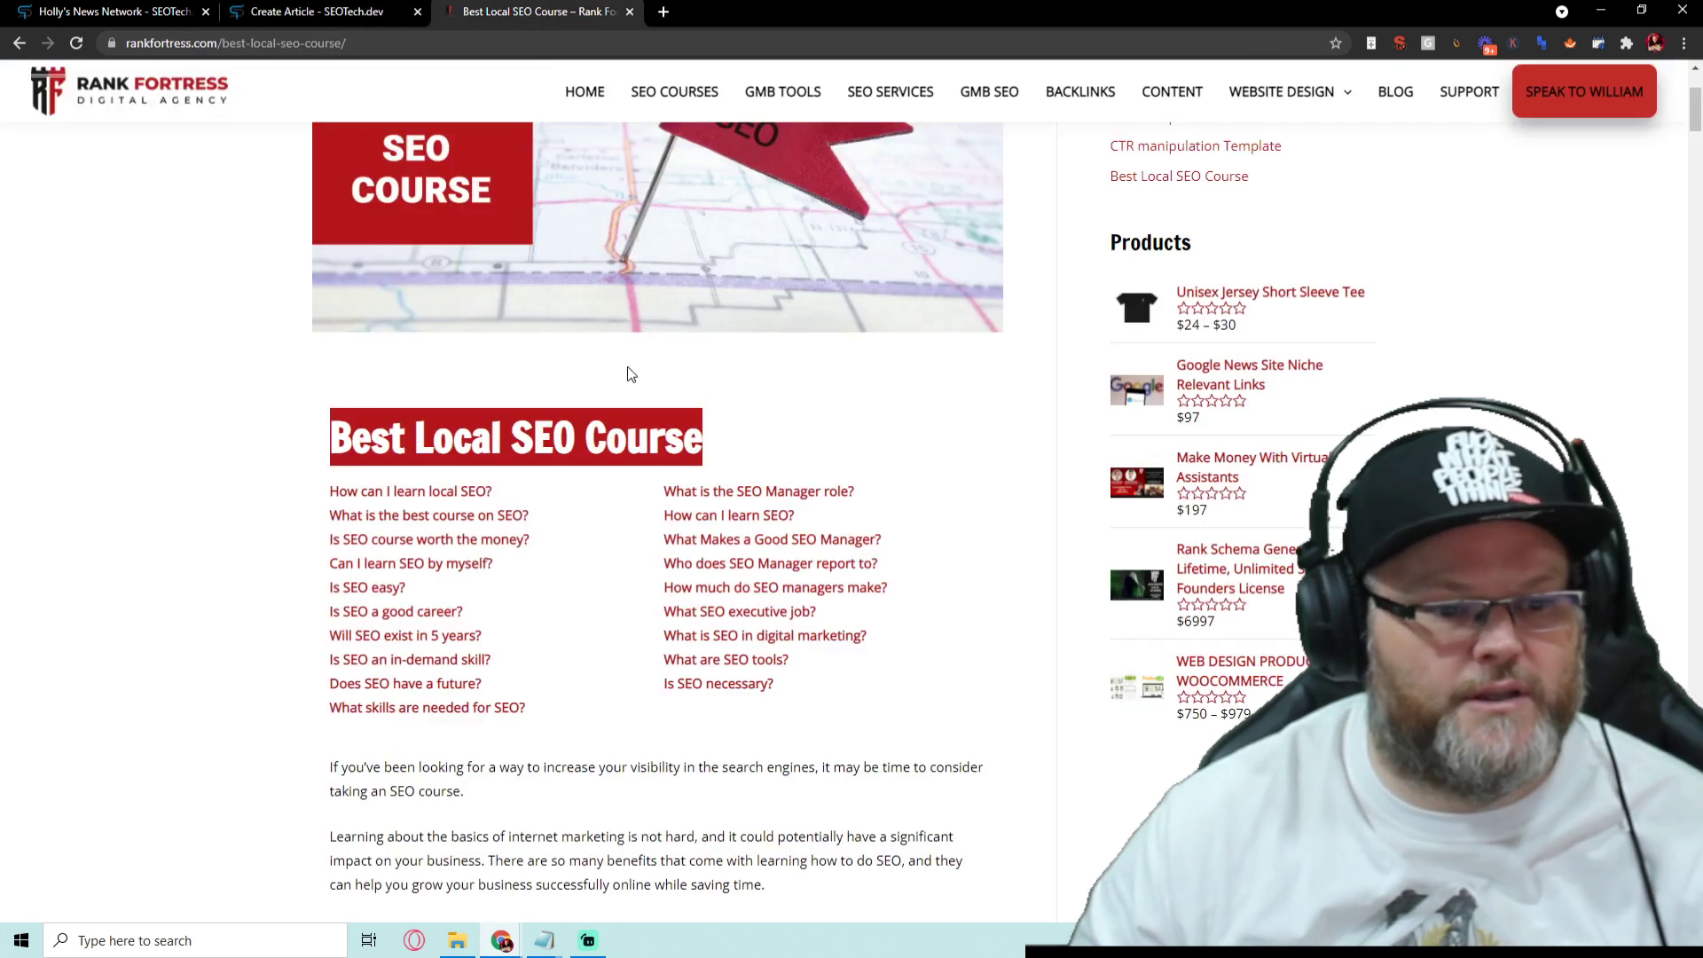
{"action": "scroll", "coordinate": [626, 366], "scroll_direction": "down", "scroll_amount": 3}
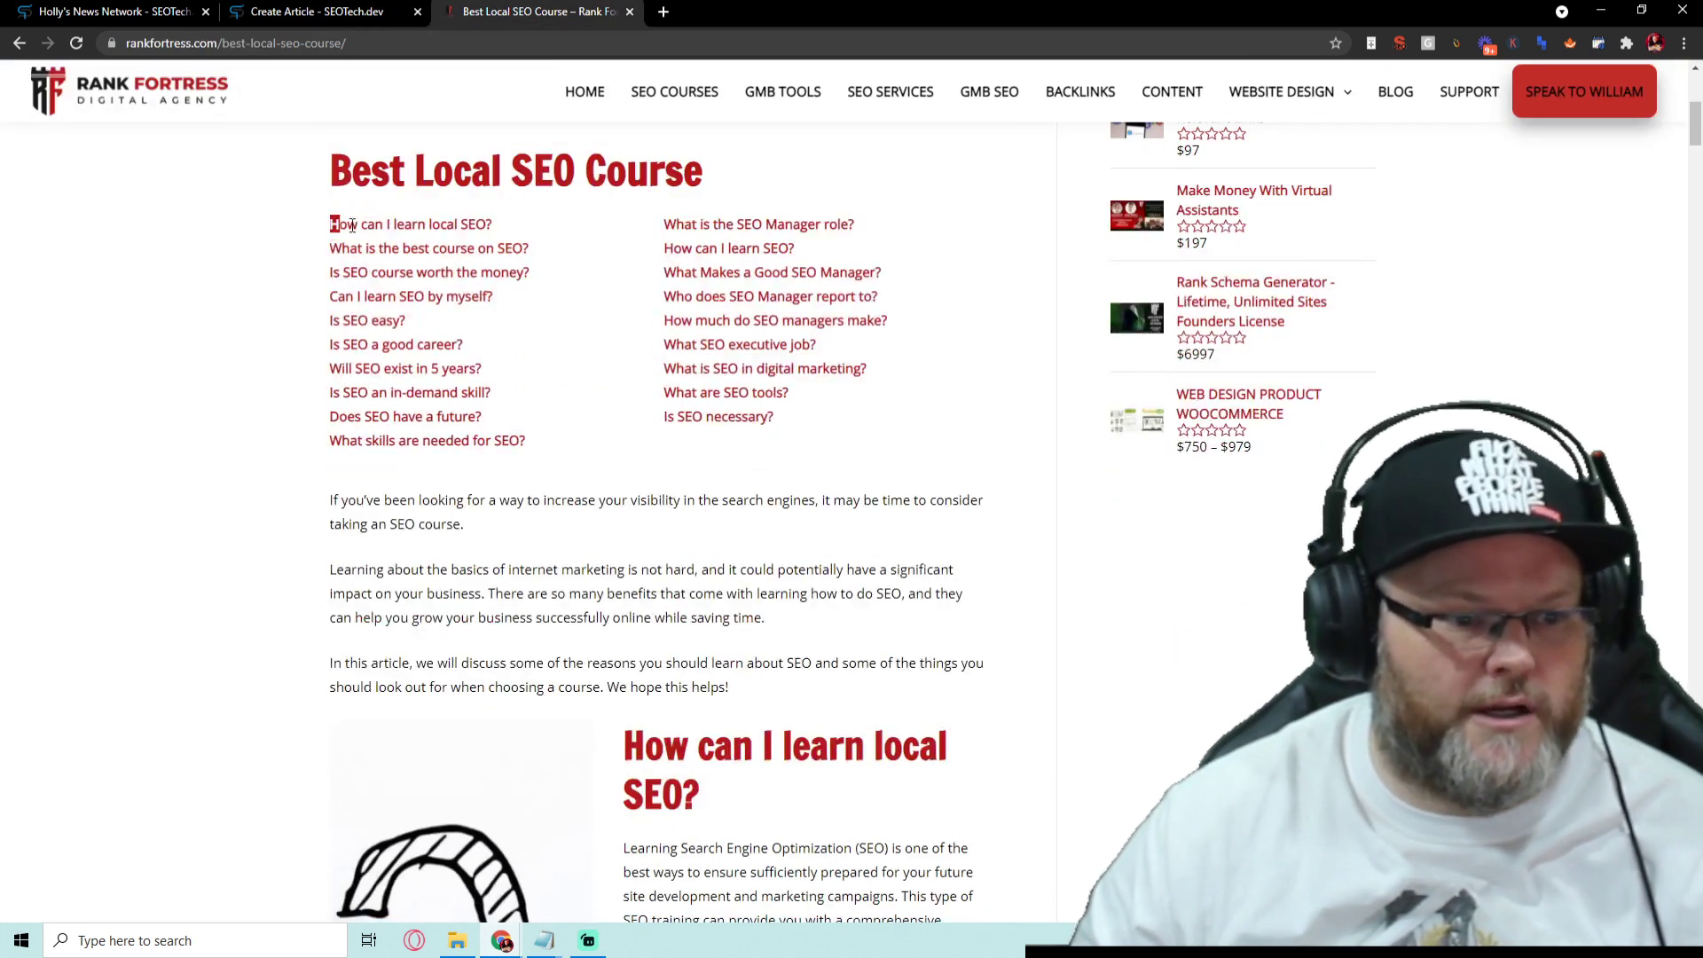
{"action": "left_click_drag", "start_coordinate": [353, 226], "coordinate": [813, 954]}
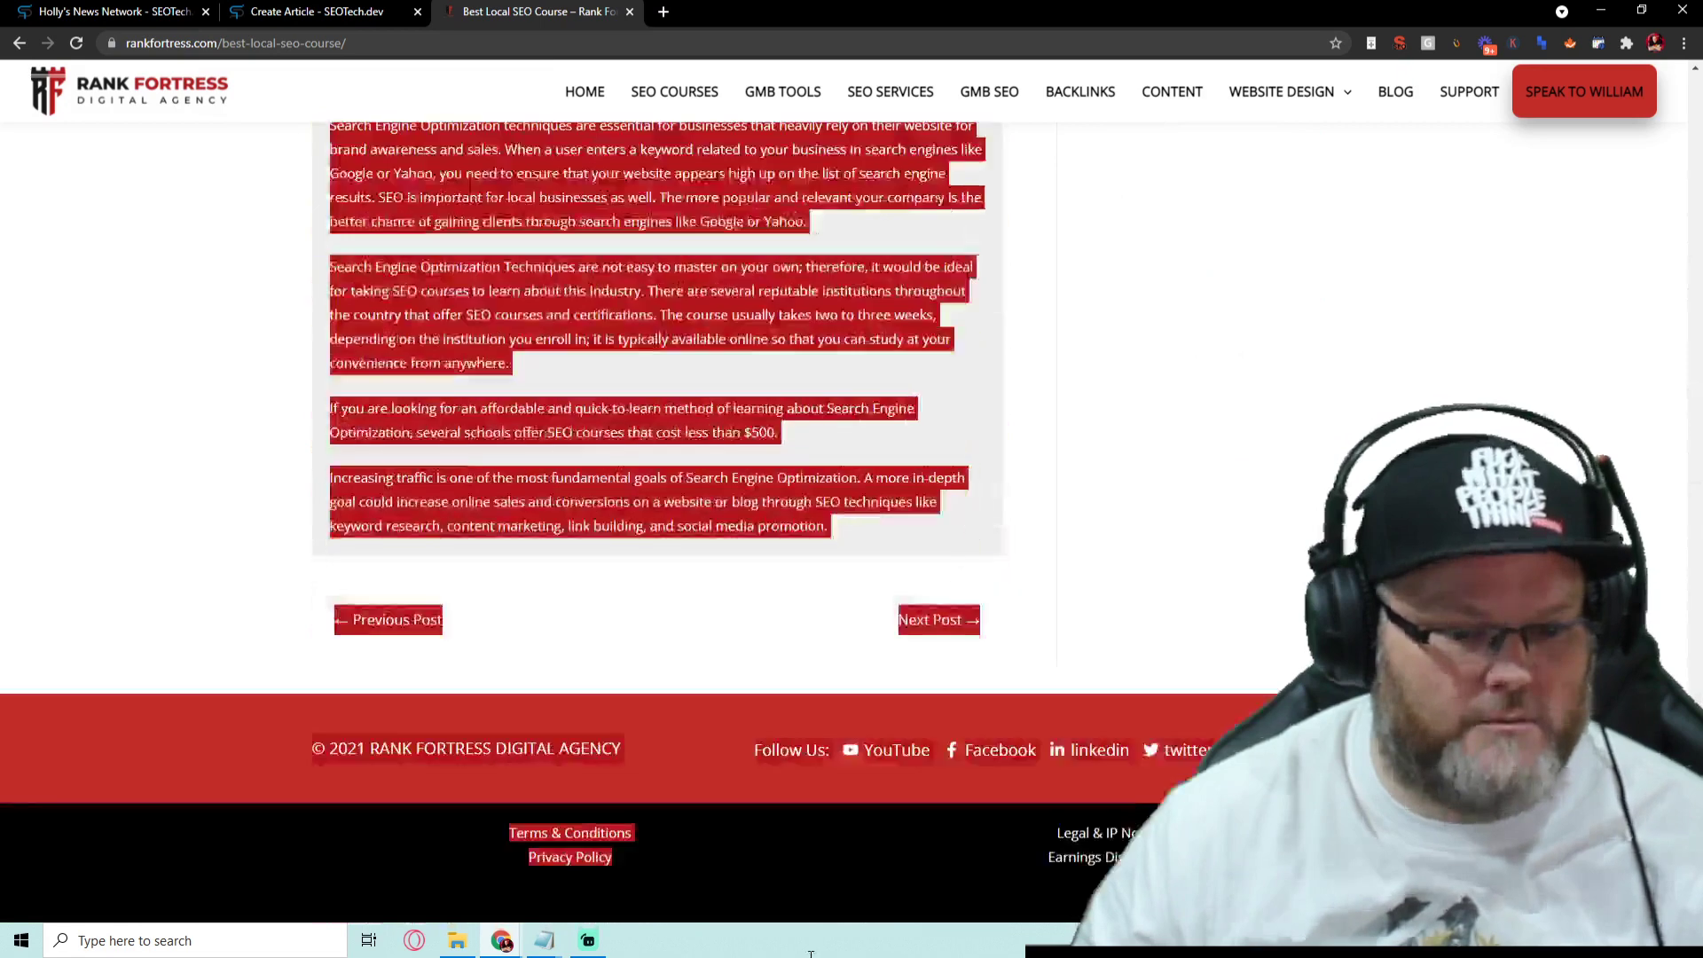
{"action": "left_click_drag", "start_coordinate": [813, 954], "coordinate": [859, 567]}
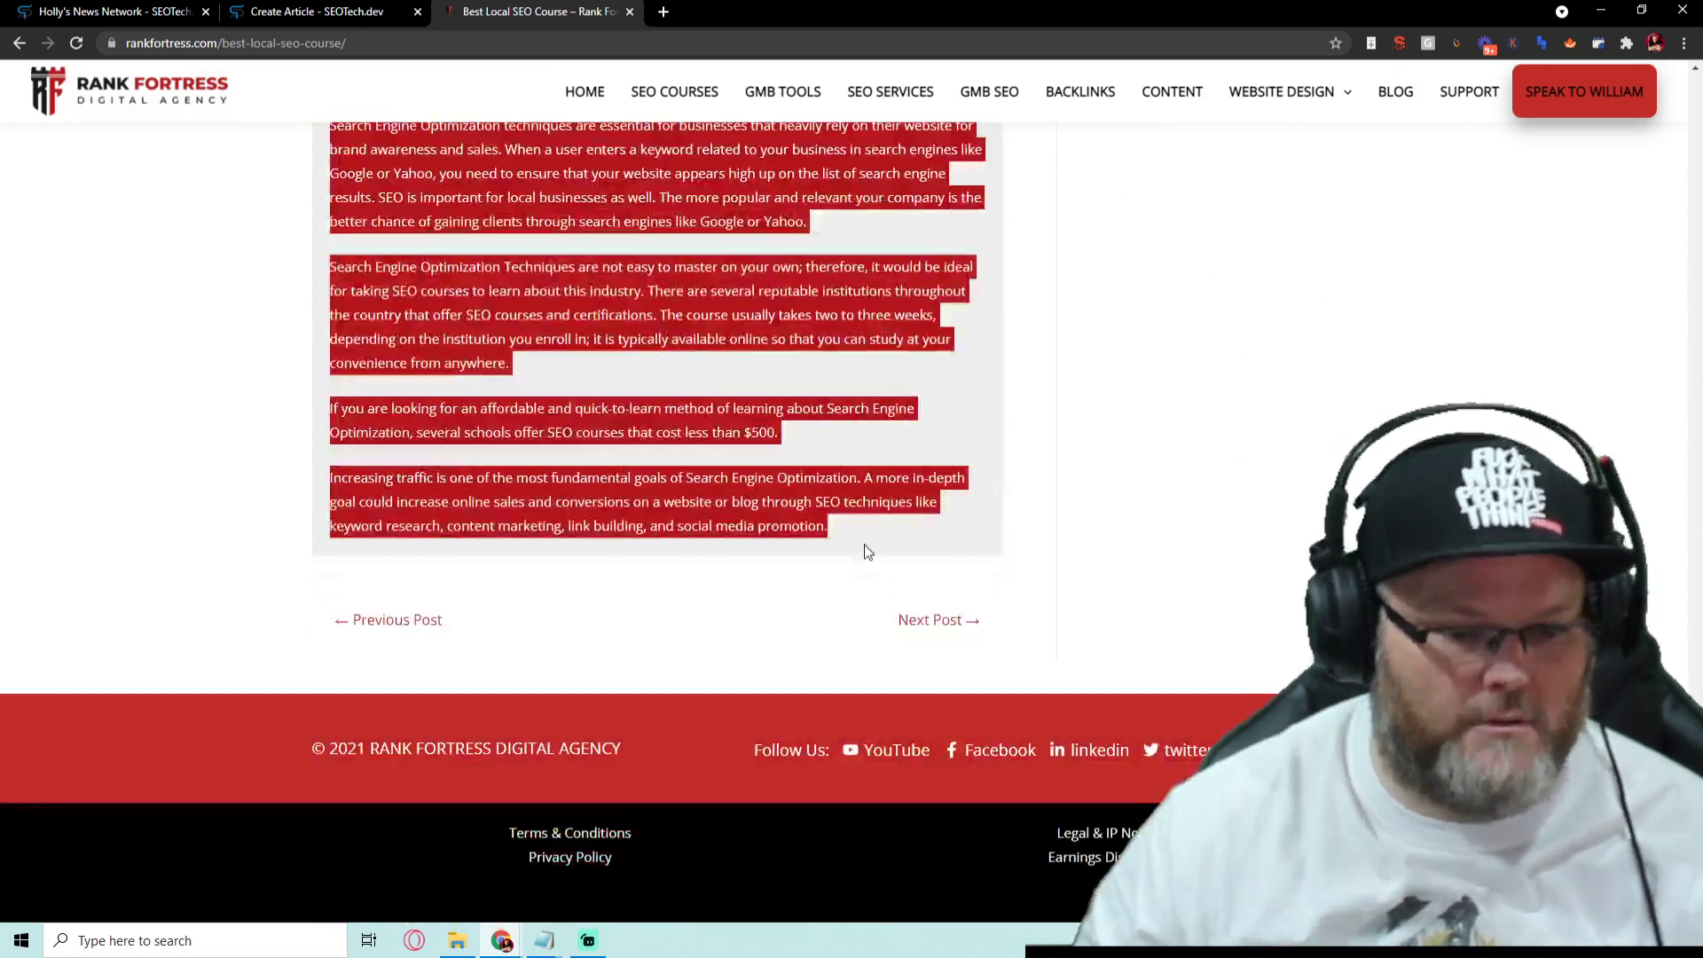
{"action": "left_click", "coordinate": [321, 9]}
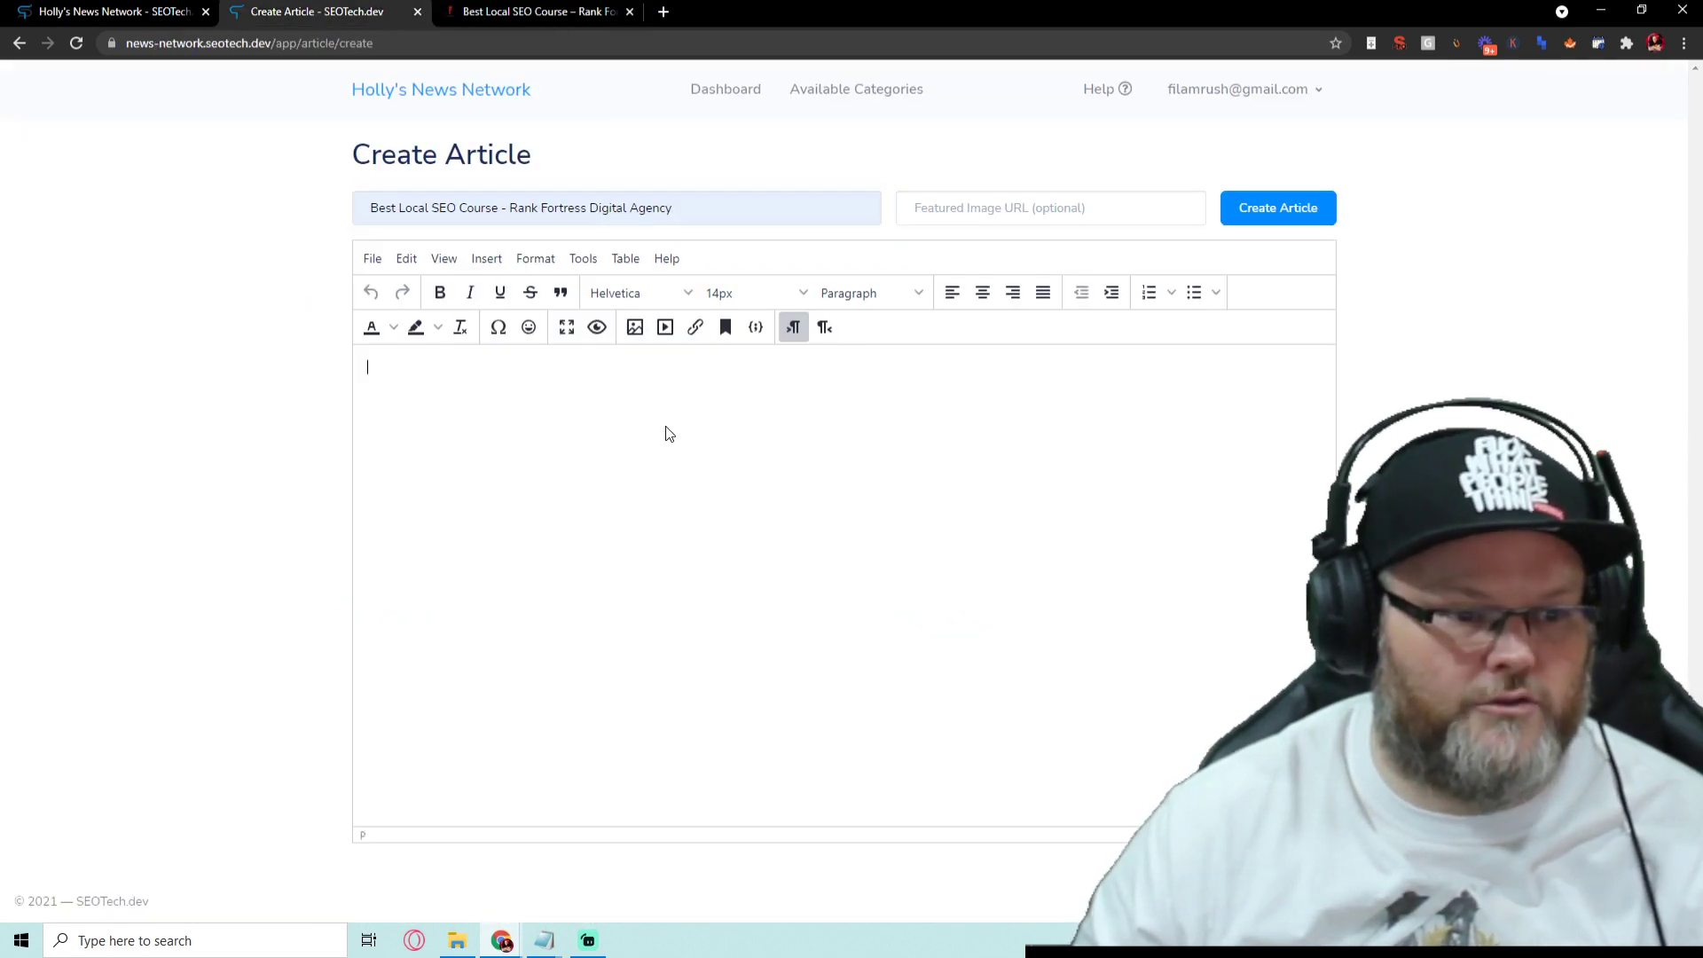
{"action": "key", "text": "ctrl+v"}
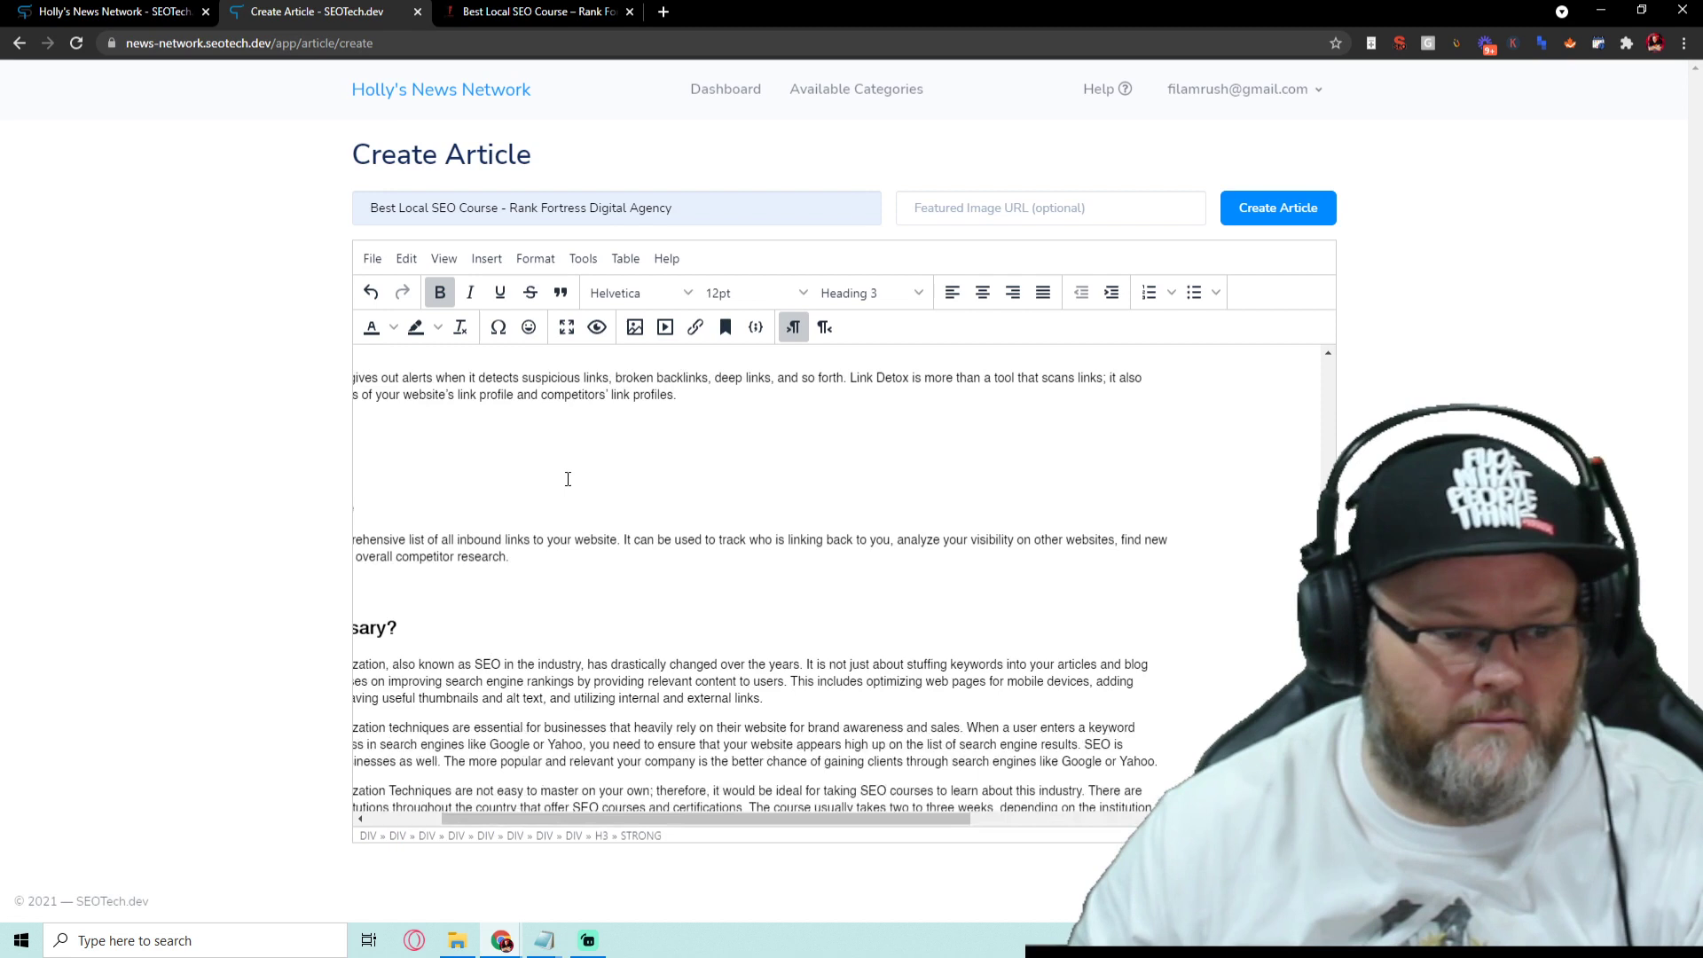
{"action": "scroll", "coordinate": [576, 736], "scroll_direction": "left", "scroll_amount": 3}
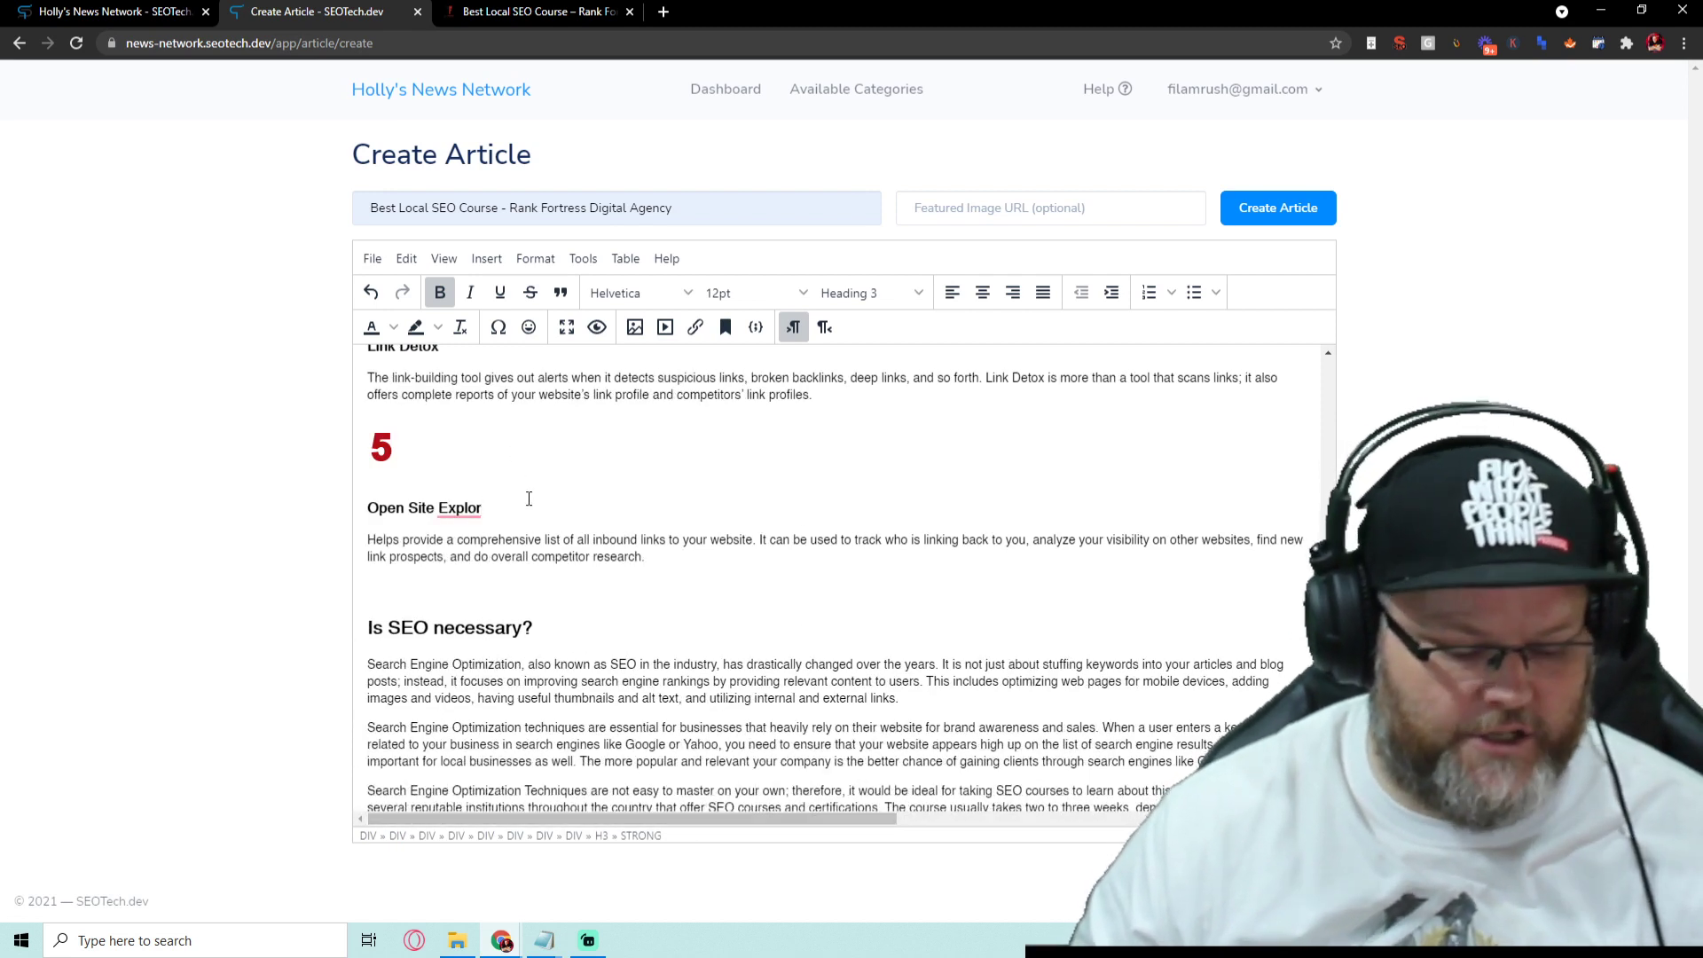
{"action": "key", "text": "ctrl+a"}
{"action": "key", "text": "ctrl+v"}
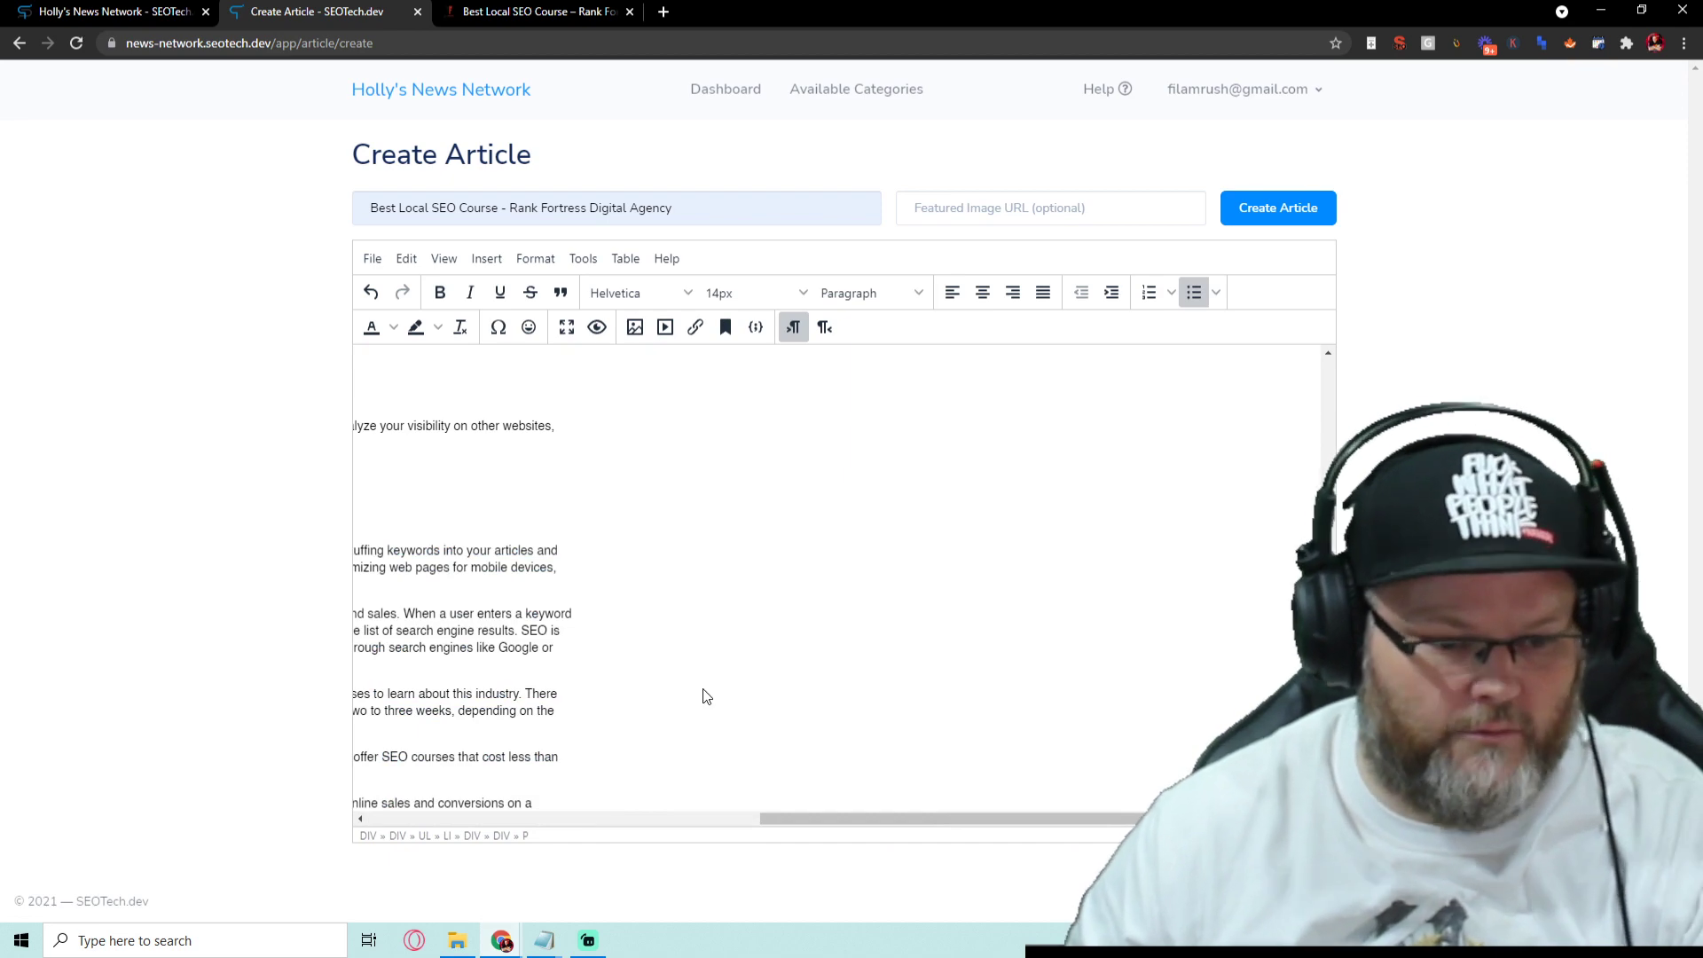
{"action": "left_click_drag", "start_coordinate": [801, 818], "coordinate": [409, 818]}
{"action": "scroll", "coordinate": [412, 618], "scroll_direction": "up", "scroll_amount": 3}
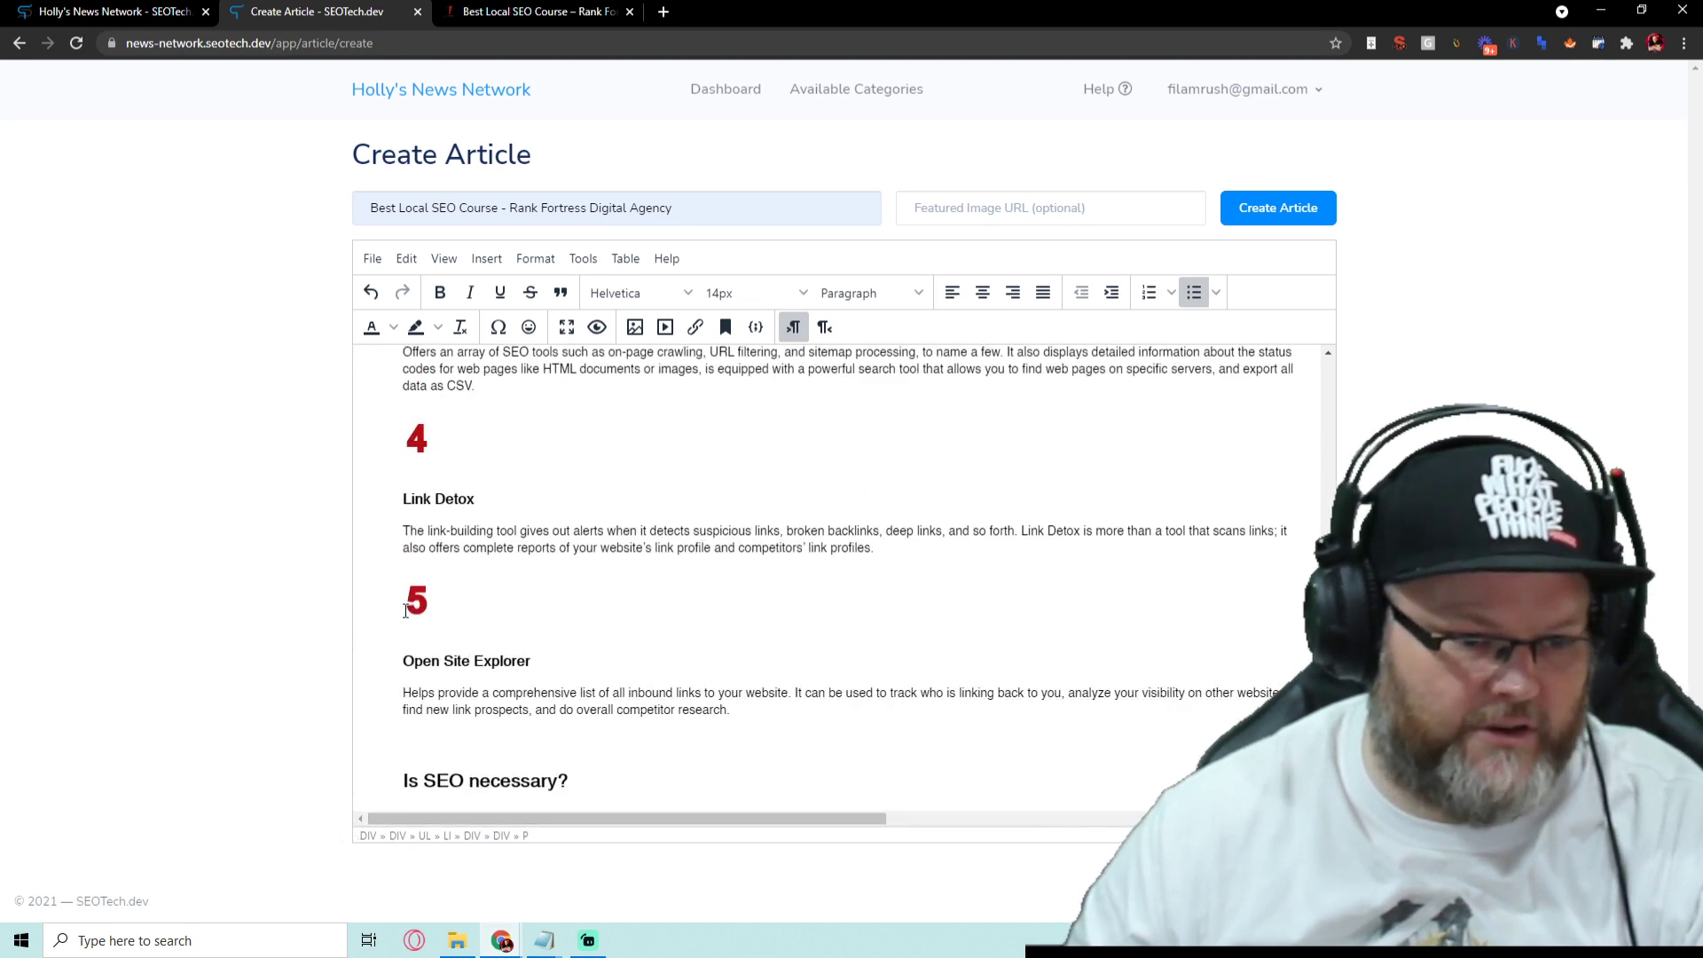
{"action": "key", "text": "BackSpace"}
{"action": "scroll", "coordinate": [479, 434], "scroll_direction": "up", "scroll_amount": 1}
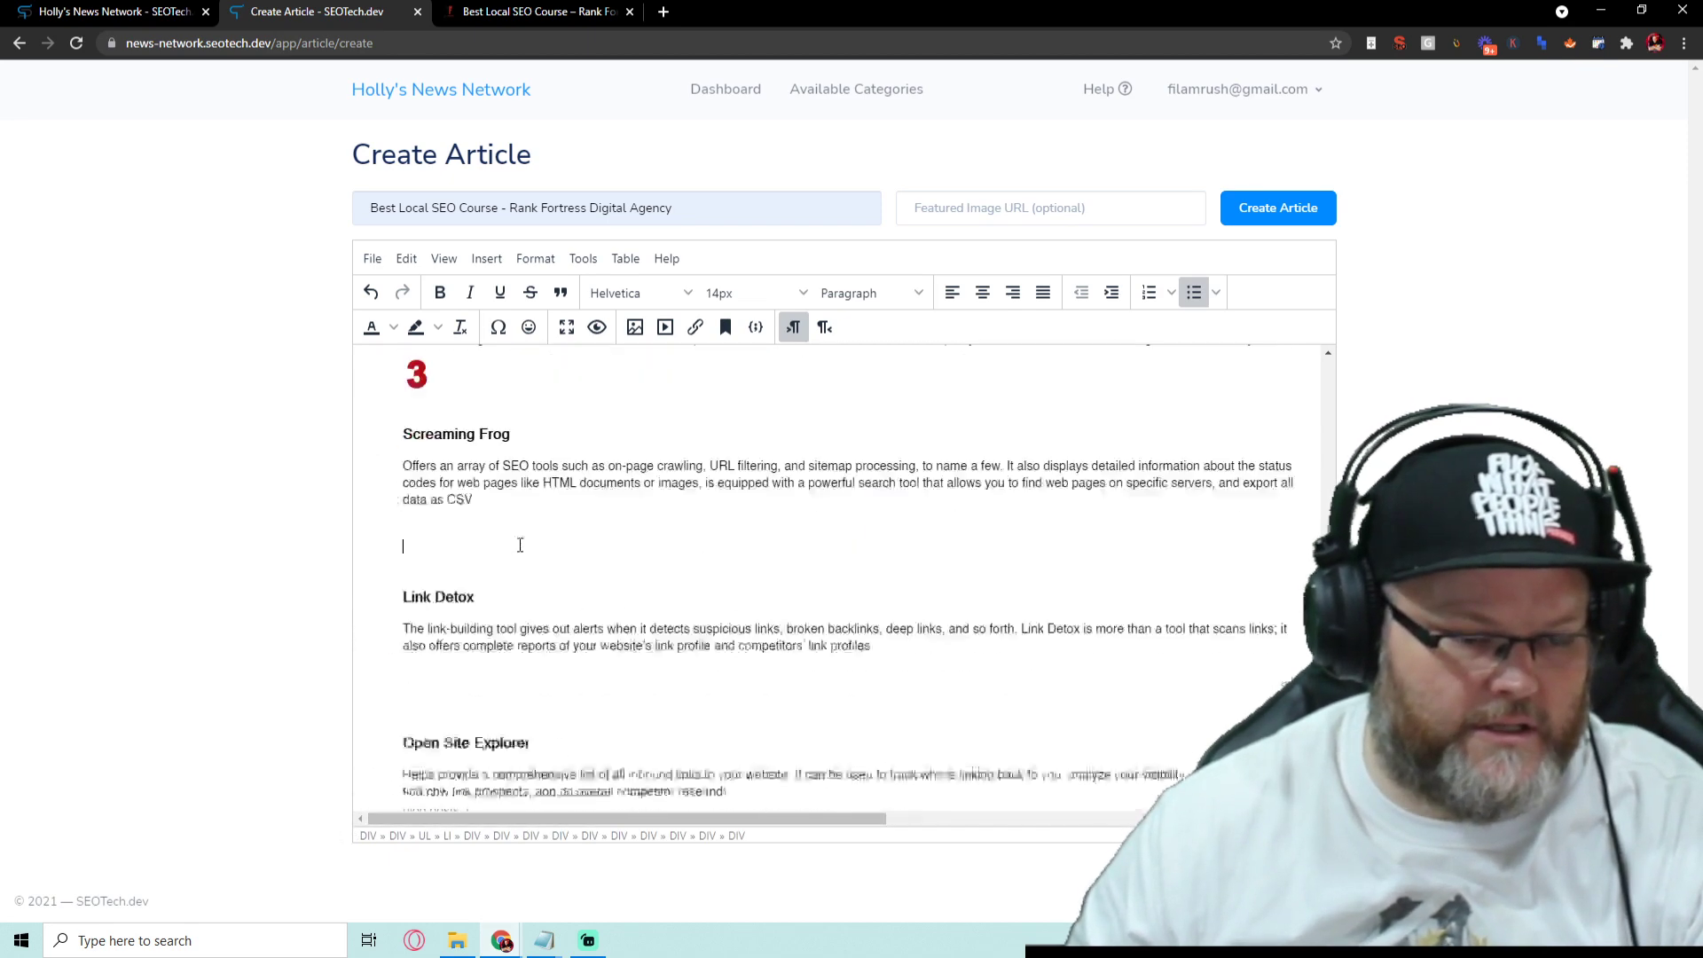
{"action": "scroll", "coordinate": [492, 621], "scroll_direction": "up", "scroll_amount": 4}
{"action": "key", "text": "BackSpace"}
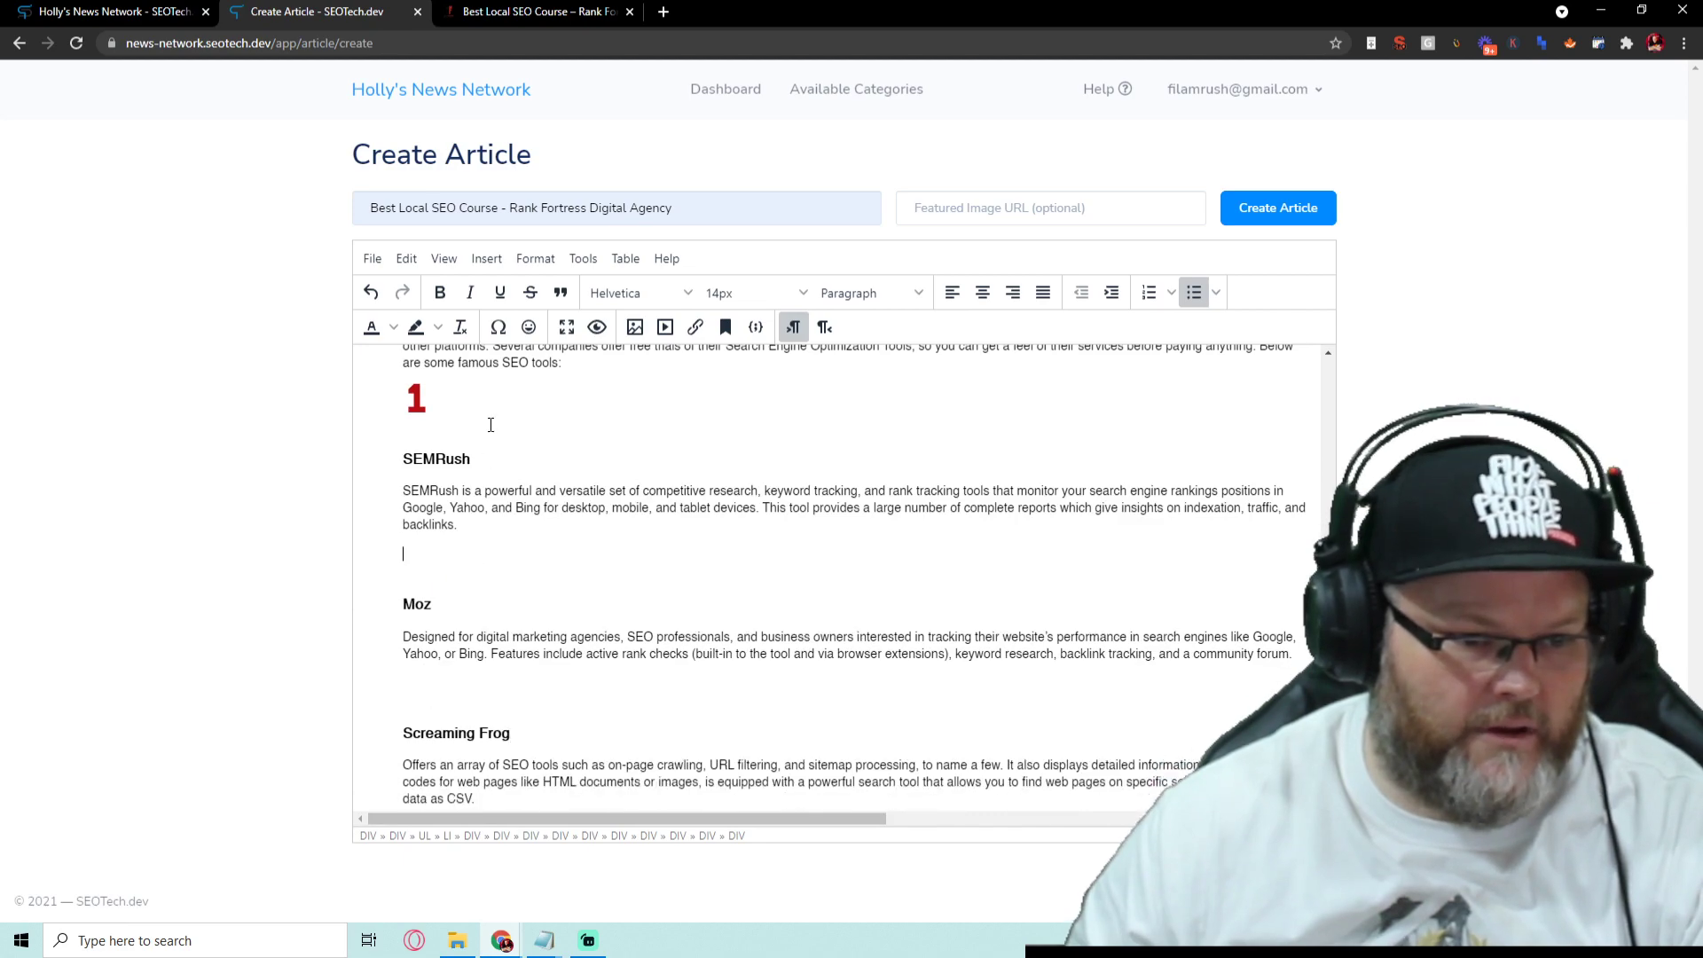
{"action": "left_click", "coordinate": [486, 404]}
{"action": "key", "text": "BackSpace"}
{"action": "scroll", "coordinate": [514, 533], "scroll_direction": "up", "scroll_amount": 3}
{"action": "scroll", "coordinate": [533, 601], "scroll_direction": "up", "scroll_amount": 3}
{"action": "scroll", "coordinate": [533, 601], "scroll_direction": "up", "scroll_amount": 3}
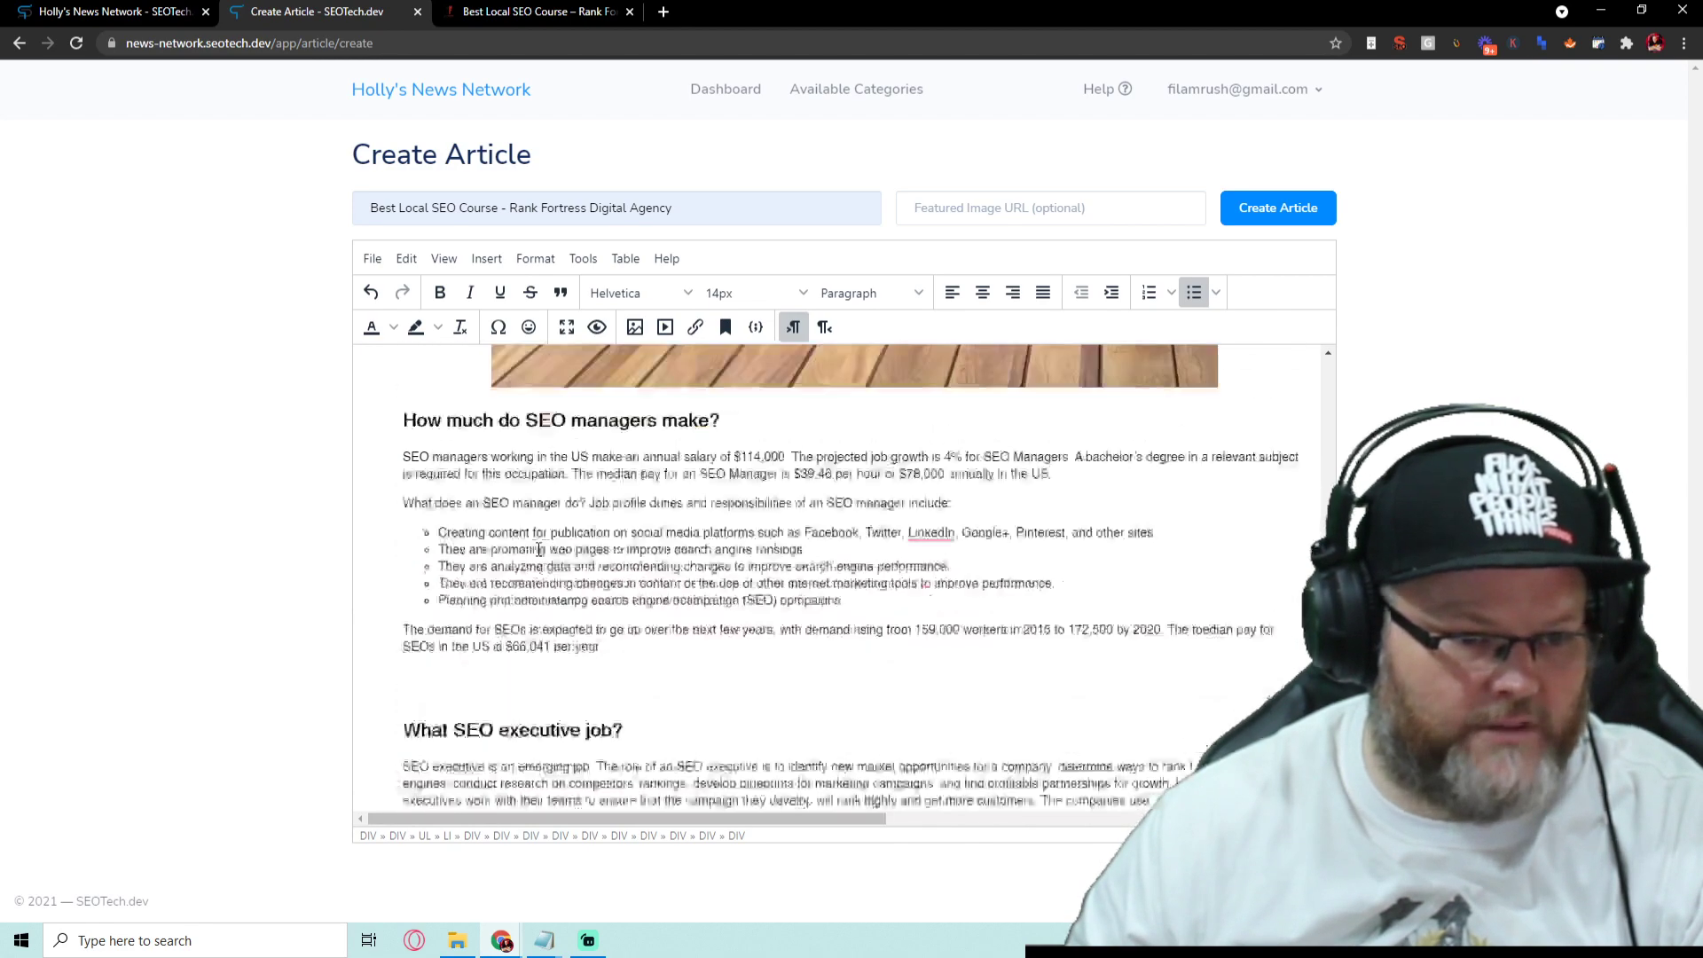
{"action": "scroll", "coordinate": [541, 595], "scroll_direction": "up", "scroll_amount": 2}
{"action": "scroll", "coordinate": [550, 585], "scroll_direction": "up", "scroll_amount": 2}
{"action": "scroll", "coordinate": [604, 548], "scroll_direction": "down", "scroll_amount": 9}
{"action": "scroll", "coordinate": [604, 548], "scroll_direction": "up", "scroll_amount": 3}
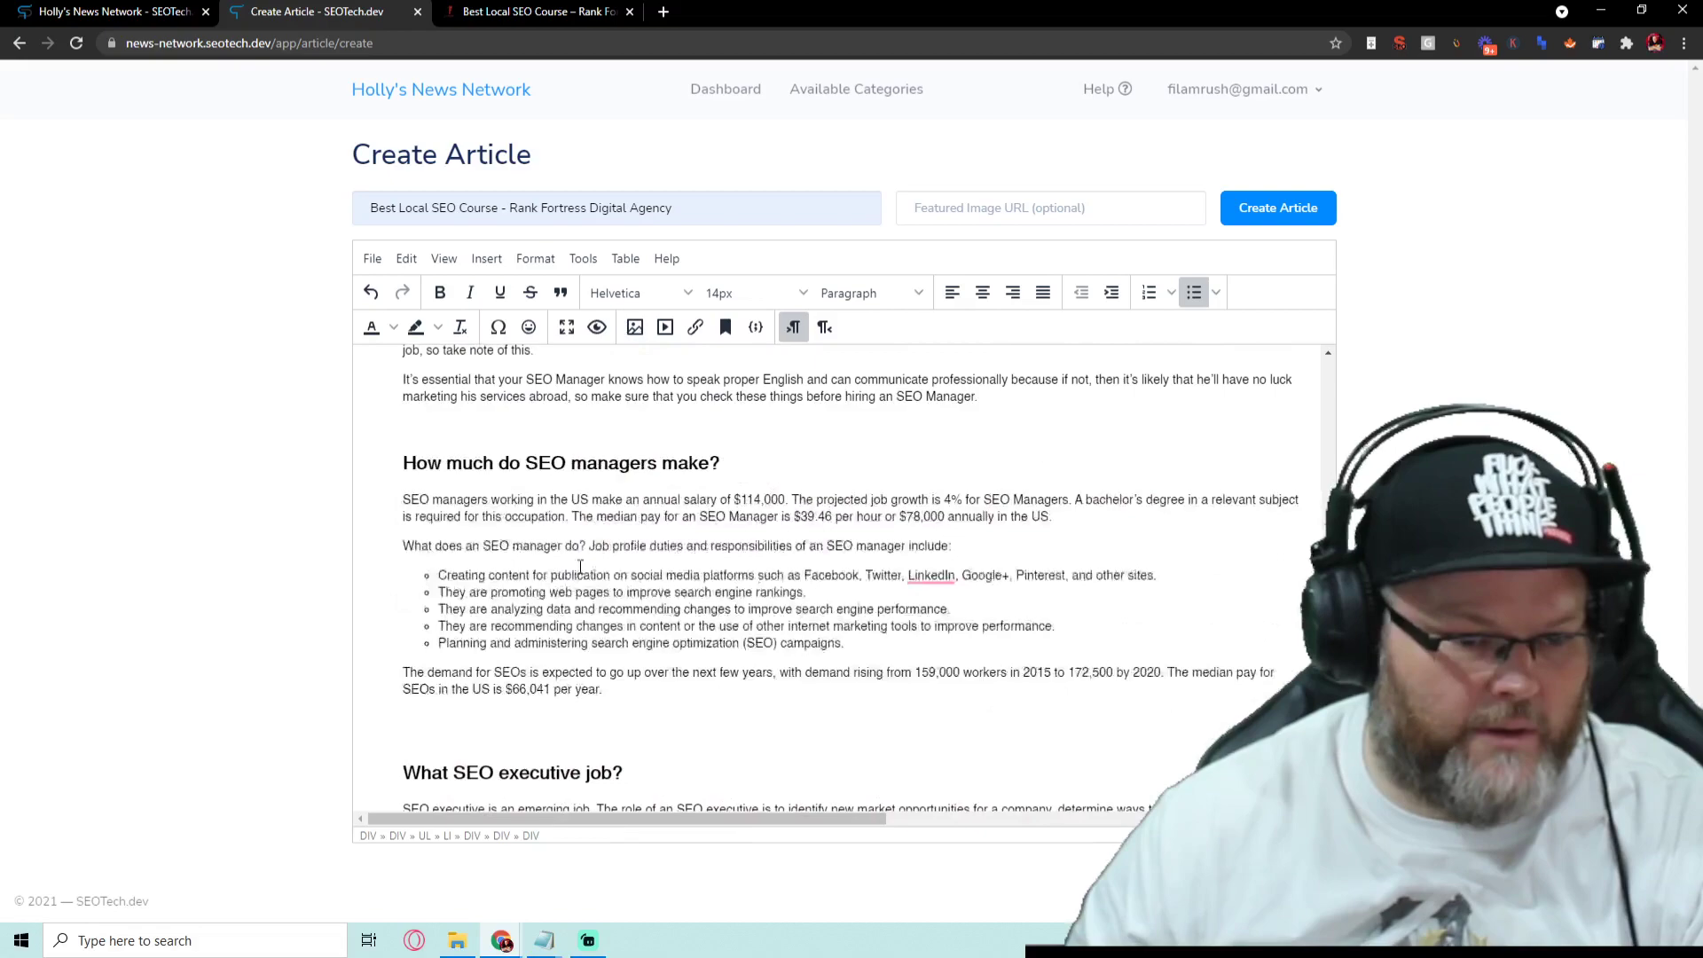
{"action": "scroll", "coordinate": [594, 559], "scroll_direction": "up", "scroll_amount": 3}
{"action": "scroll", "coordinate": [576, 568], "scroll_direction": "up", "scroll_amount": 3}
{"action": "scroll", "coordinate": [562, 582], "scroll_direction": "up", "scroll_amount": 2}
{"action": "left_click", "coordinate": [563, 582]}
{"action": "scroll", "coordinate": [563, 582], "scroll_direction": "up", "scroll_amount": 5}
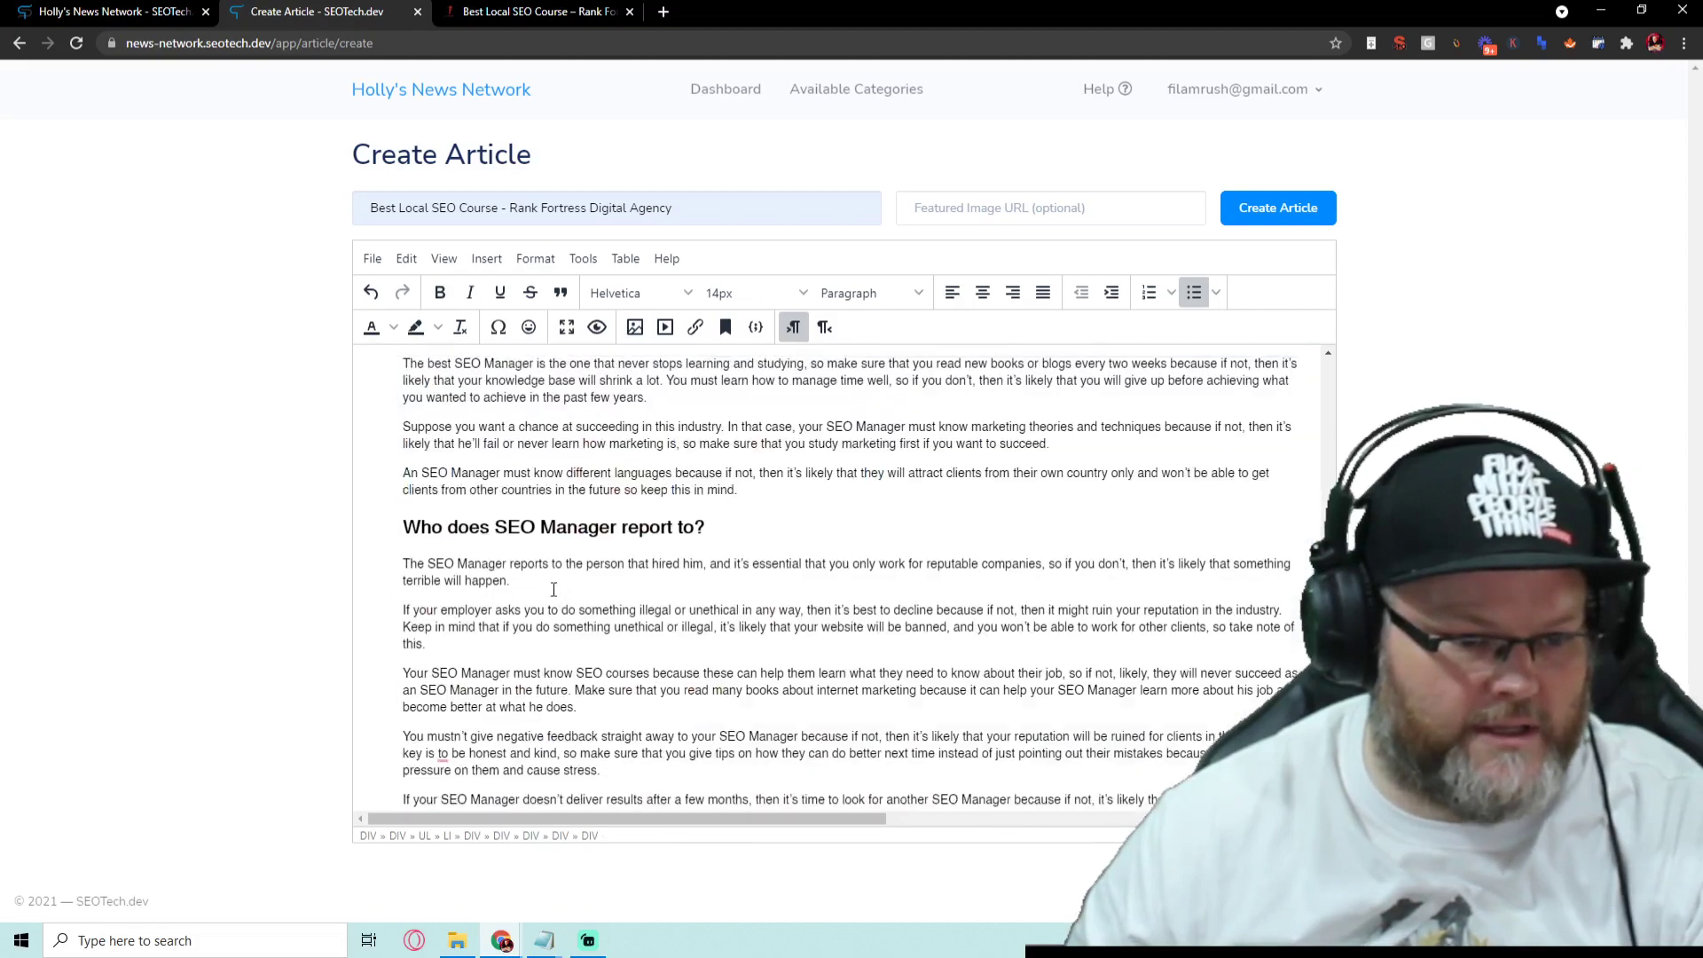
{"action": "scroll", "coordinate": [559, 586], "scroll_direction": "up", "scroll_amount": 5}
{"action": "scroll", "coordinate": [550, 590], "scroll_direction": "up", "scroll_amount": 5}
{"action": "left_click", "coordinate": [544, 593]}
{"action": "scroll", "coordinate": [545, 594], "scroll_direction": "down", "scroll_amount": 5}
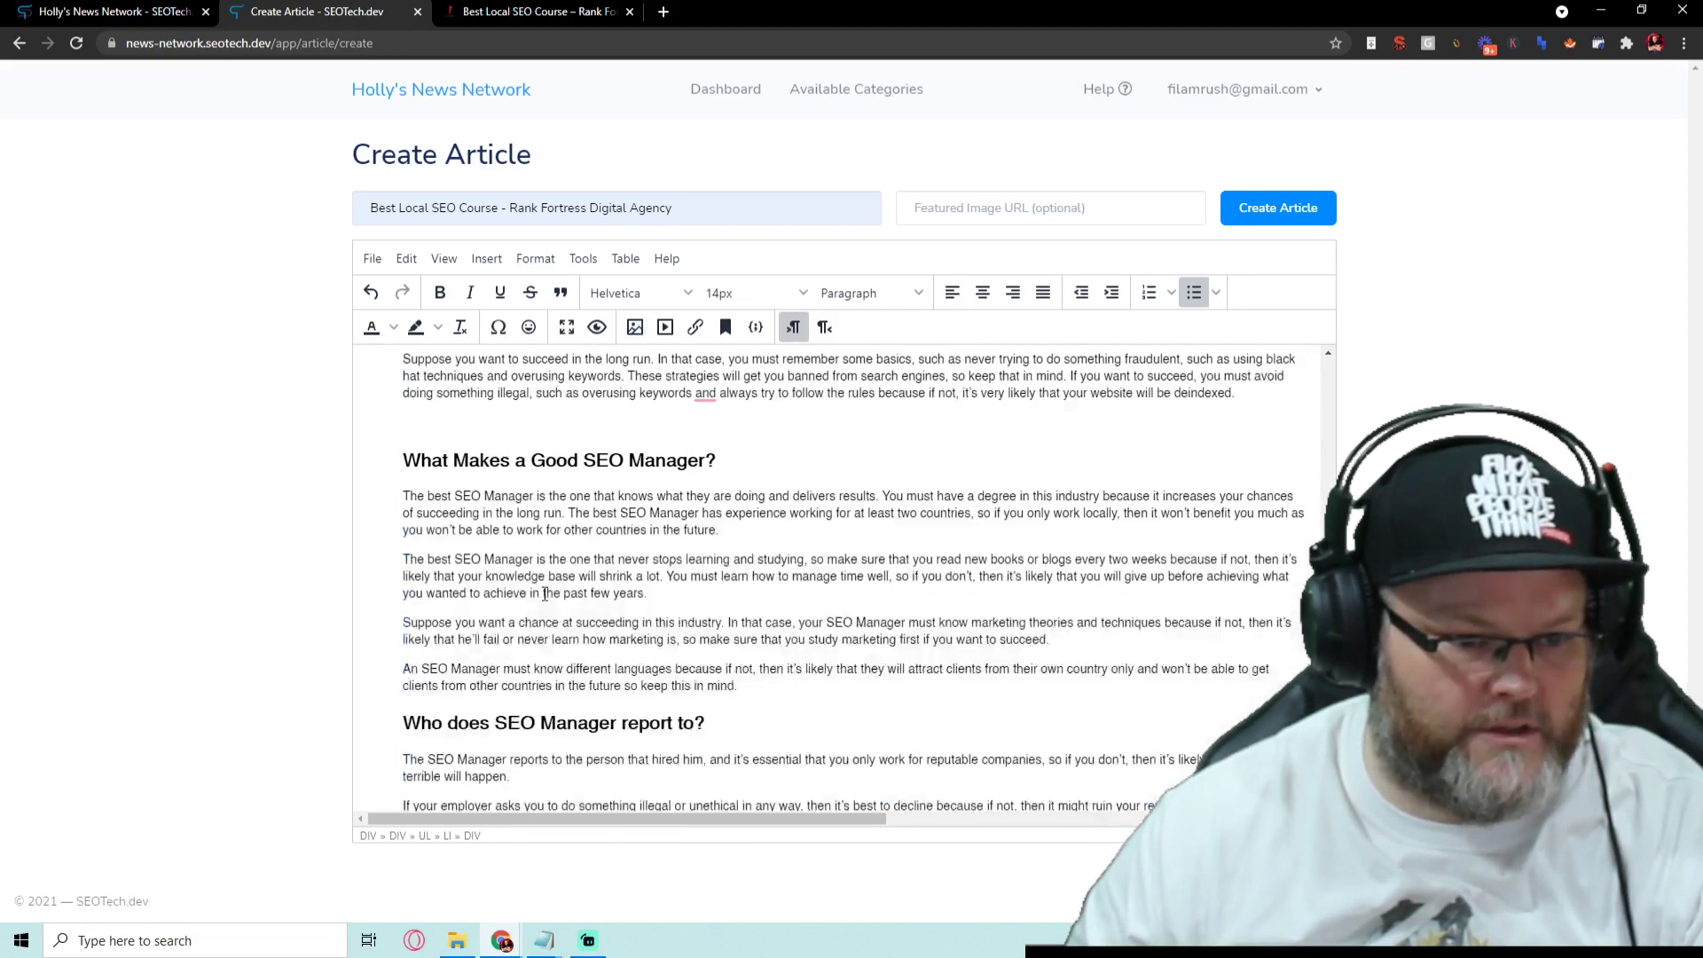
{"action": "scroll", "coordinate": [541, 596], "scroll_direction": "down", "scroll_amount": 5}
{"action": "scroll", "coordinate": [537, 599], "scroll_direction": "down", "scroll_amount": 5}
{"action": "scroll", "coordinate": [530, 601], "scroll_direction": "down", "scroll_amount": 5}
{"action": "scroll", "coordinate": [530, 601], "scroll_direction": "up", "scroll_amount": 5}
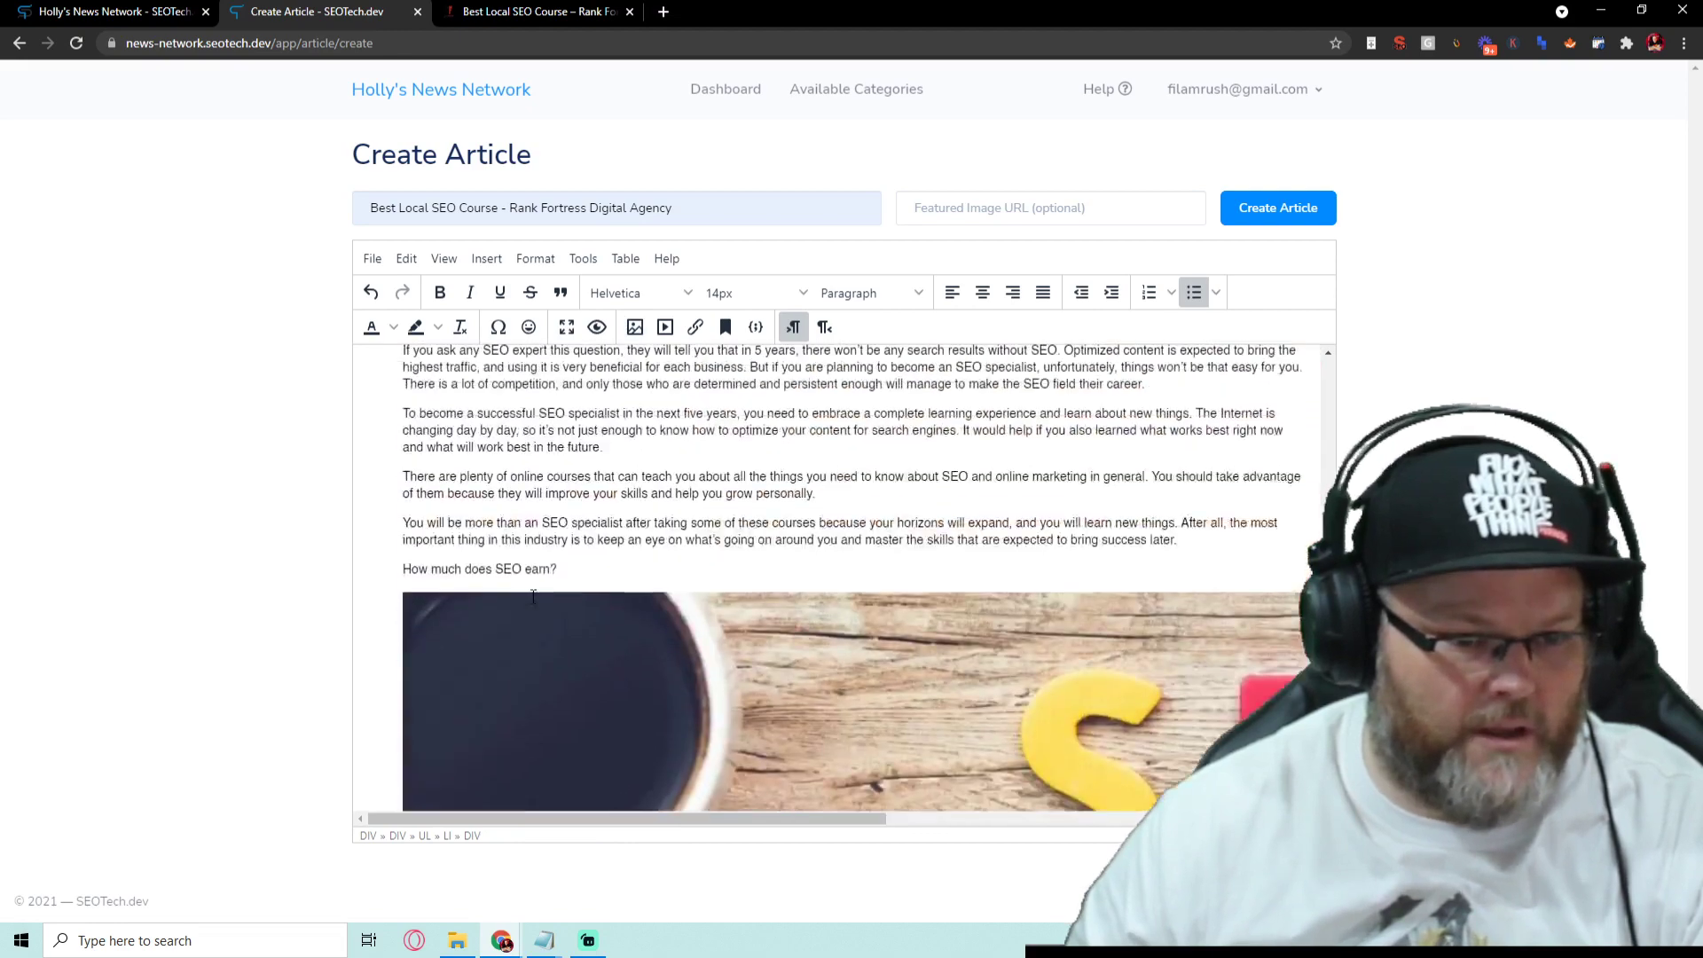
{"action": "scroll", "coordinate": [535, 621], "scroll_direction": "up", "scroll_amount": 5}
{"action": "scroll", "coordinate": [545, 681], "scroll_direction": "up", "scroll_amount": 5}
{"action": "scroll", "coordinate": [545, 682], "scroll_direction": "up", "scroll_amount": 3}
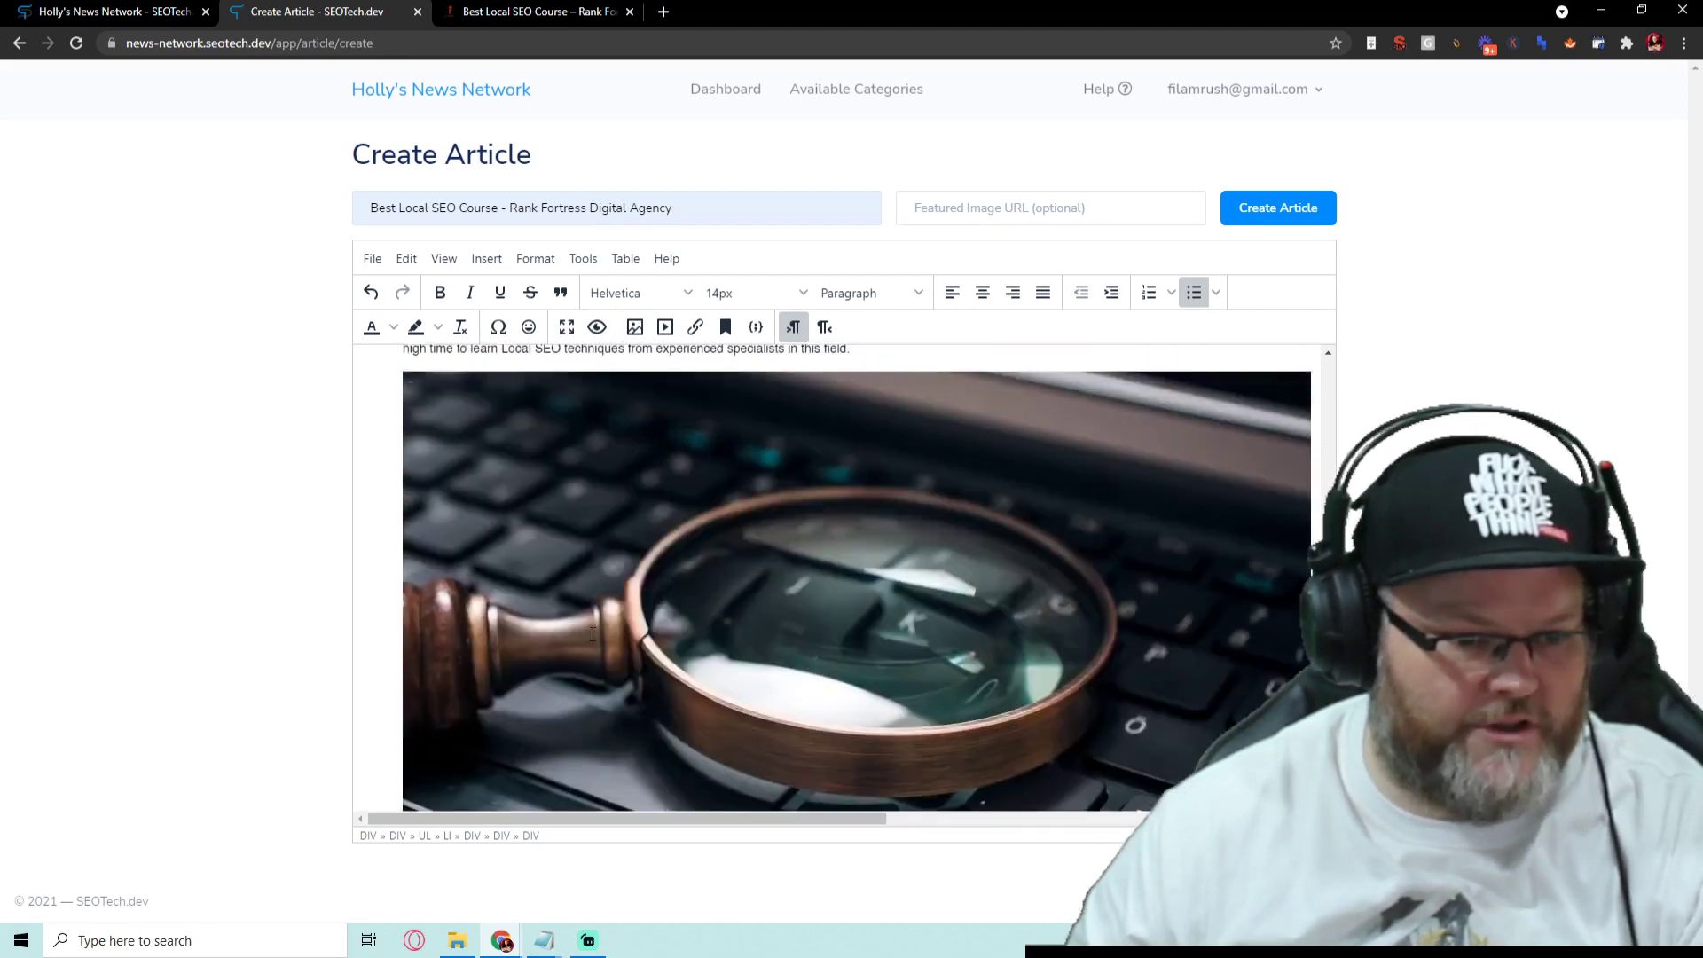
{"action": "scroll", "coordinate": [573, 640], "scroll_direction": "up", "scroll_amount": 5}
{"action": "scroll", "coordinate": [656, 479], "scroll_direction": "down", "scroll_amount": 10}
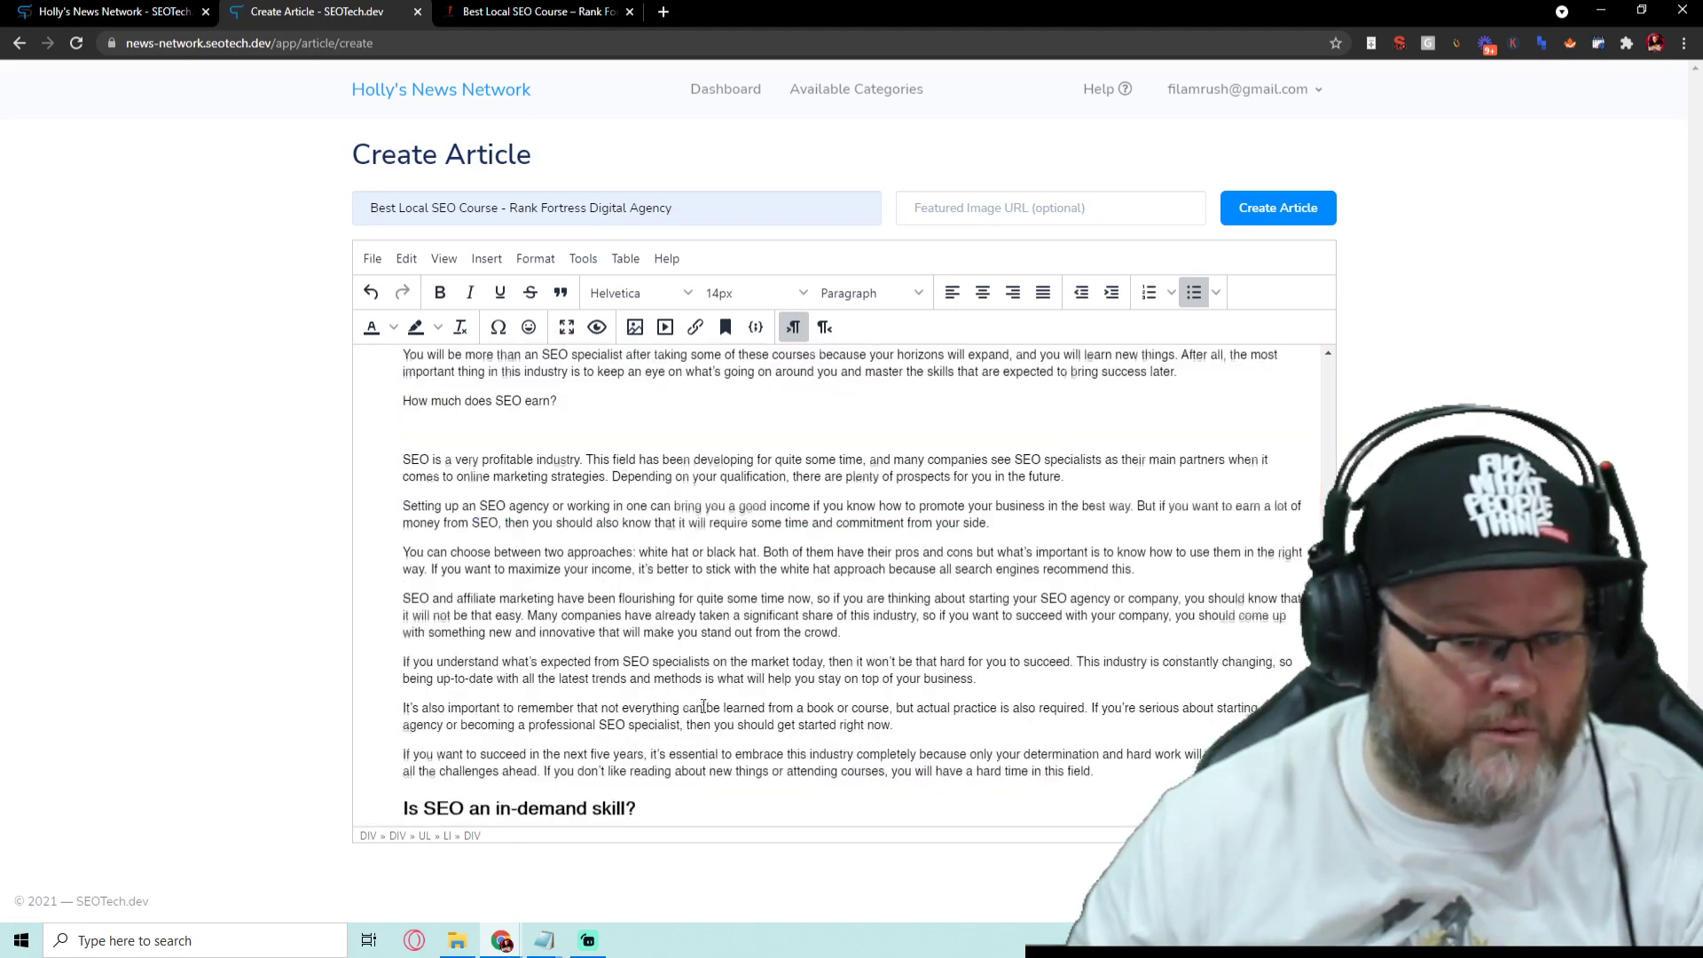
{"action": "scroll", "coordinate": [674, 532], "scroll_direction": "up", "scroll_amount": 10}
{"action": "scroll", "coordinate": [692, 594], "scroll_direction": "up", "scroll_amount": 5}
{"action": "scroll", "coordinate": [708, 658], "scroll_direction": "up", "scroll_amount": 3}
{"action": "scroll", "coordinate": [709, 657], "scroll_direction": "down", "scroll_amount": 10}
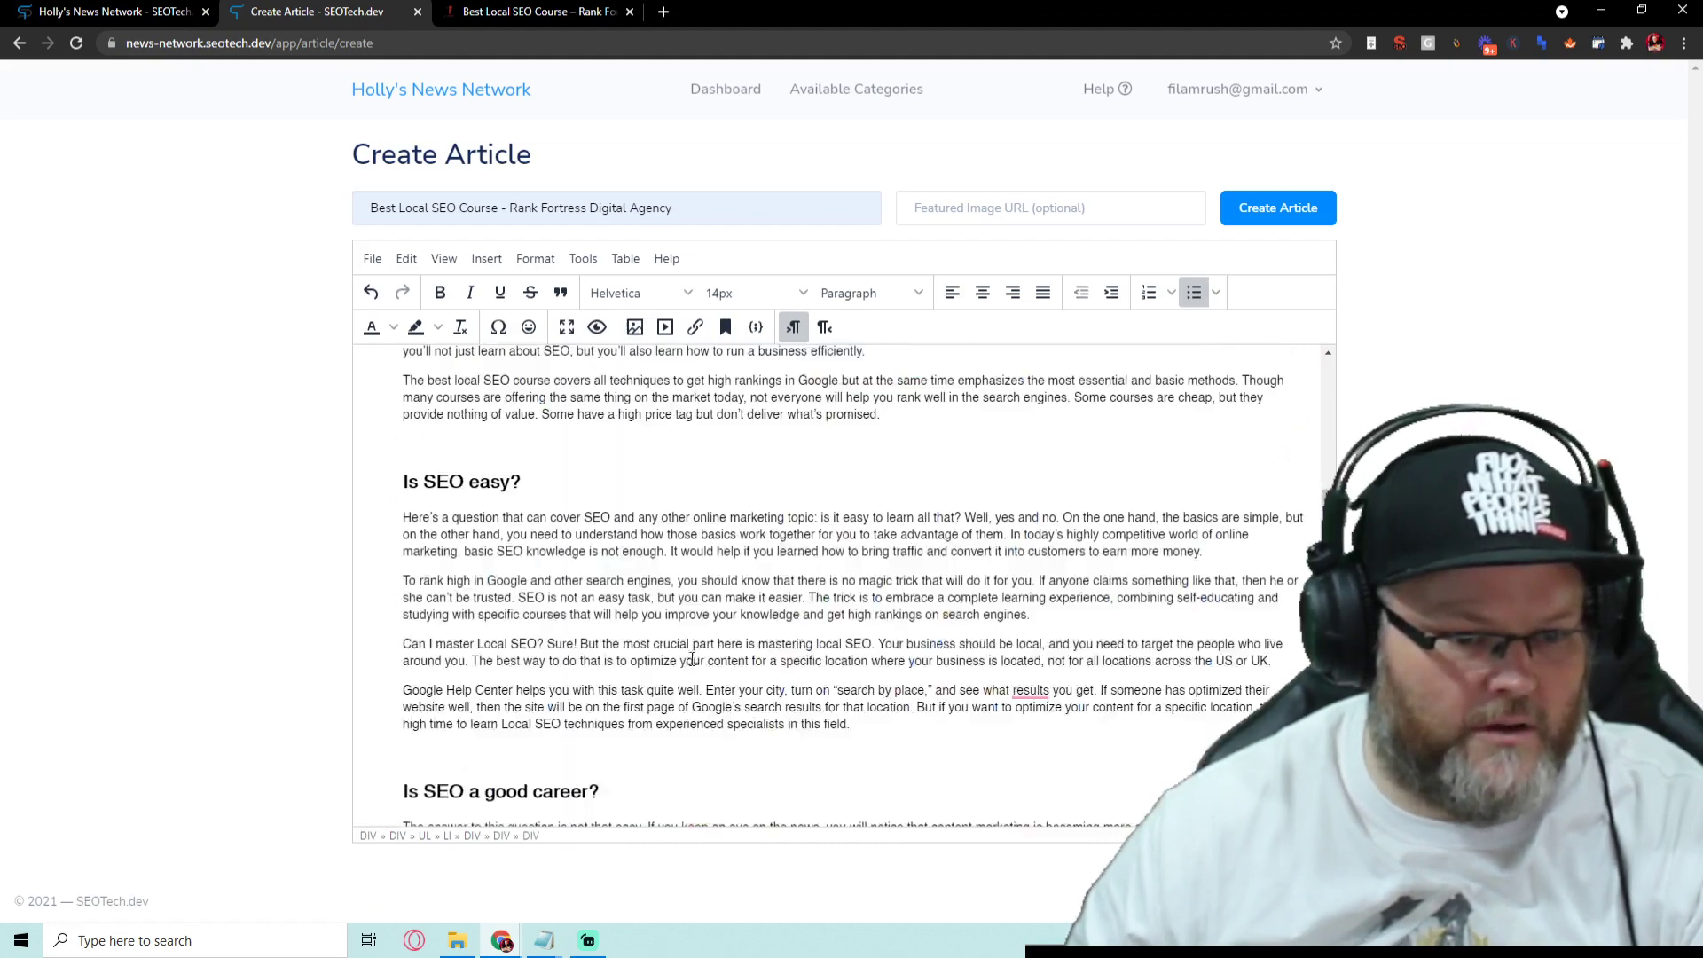
{"action": "scroll", "coordinate": [706, 652], "scroll_direction": "down", "scroll_amount": 5}
{"action": "scroll", "coordinate": [701, 646], "scroll_direction": "up", "scroll_amount": 15}
{"action": "left_click", "coordinate": [698, 639]}
{"action": "scroll", "coordinate": [698, 640], "scroll_direction": "up", "scroll_amount": 10}
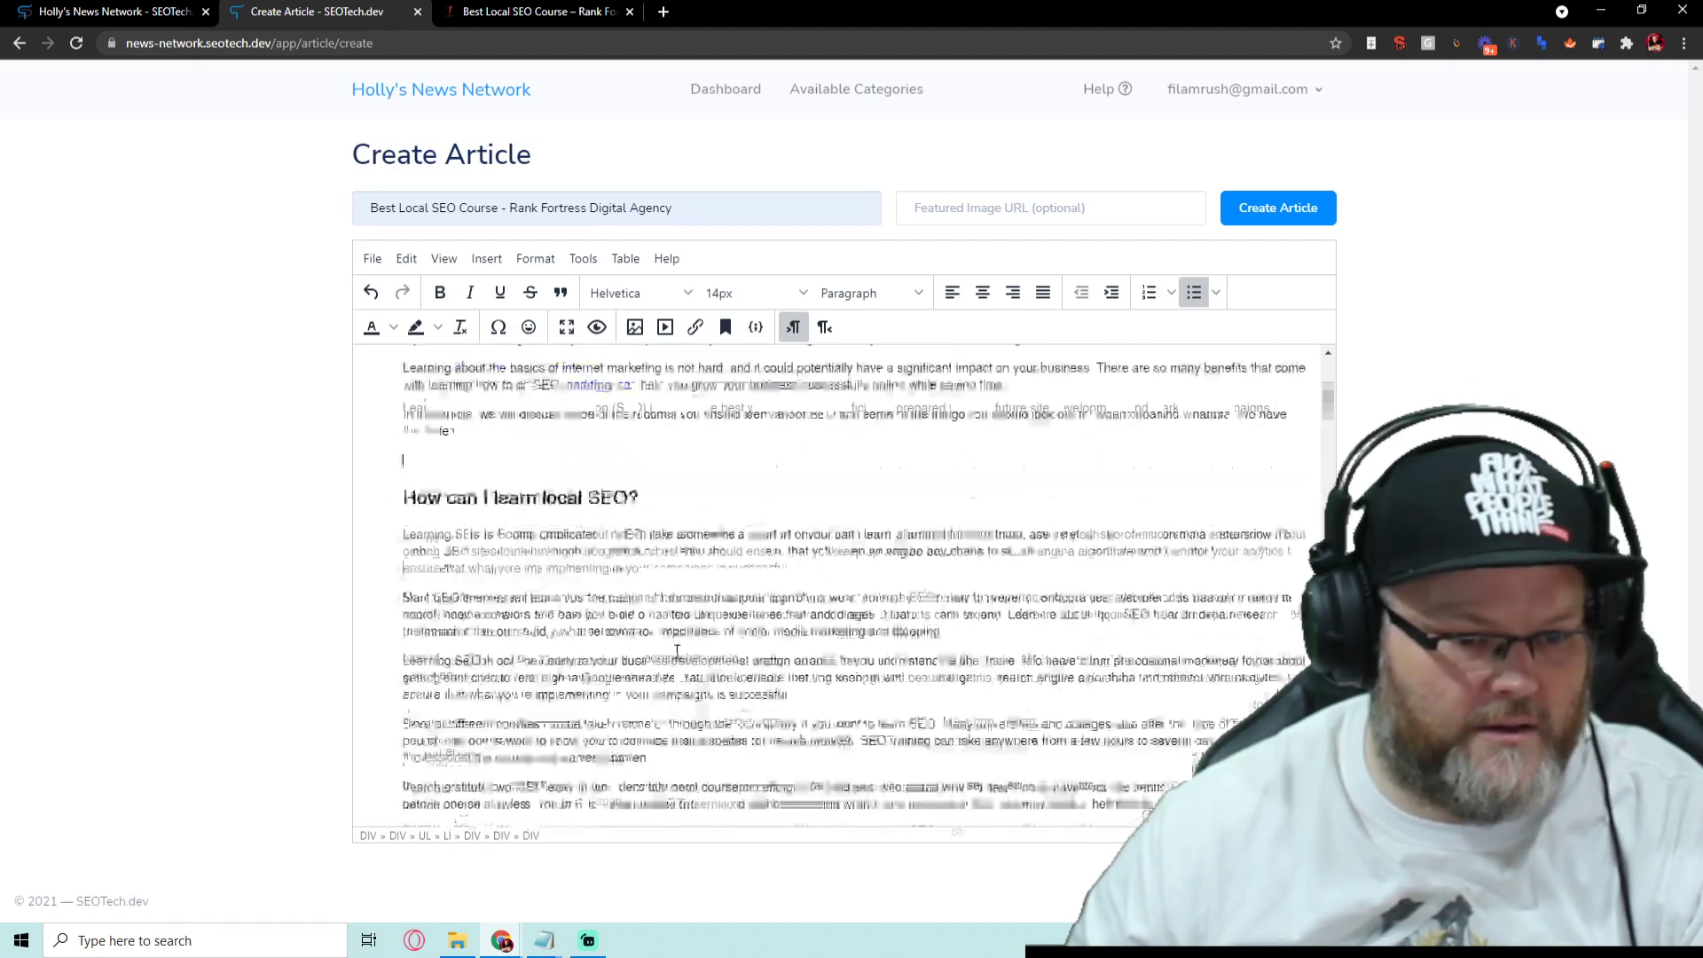
{"action": "scroll", "coordinate": [698, 640], "scroll_direction": "up", "scroll_amount": 5}
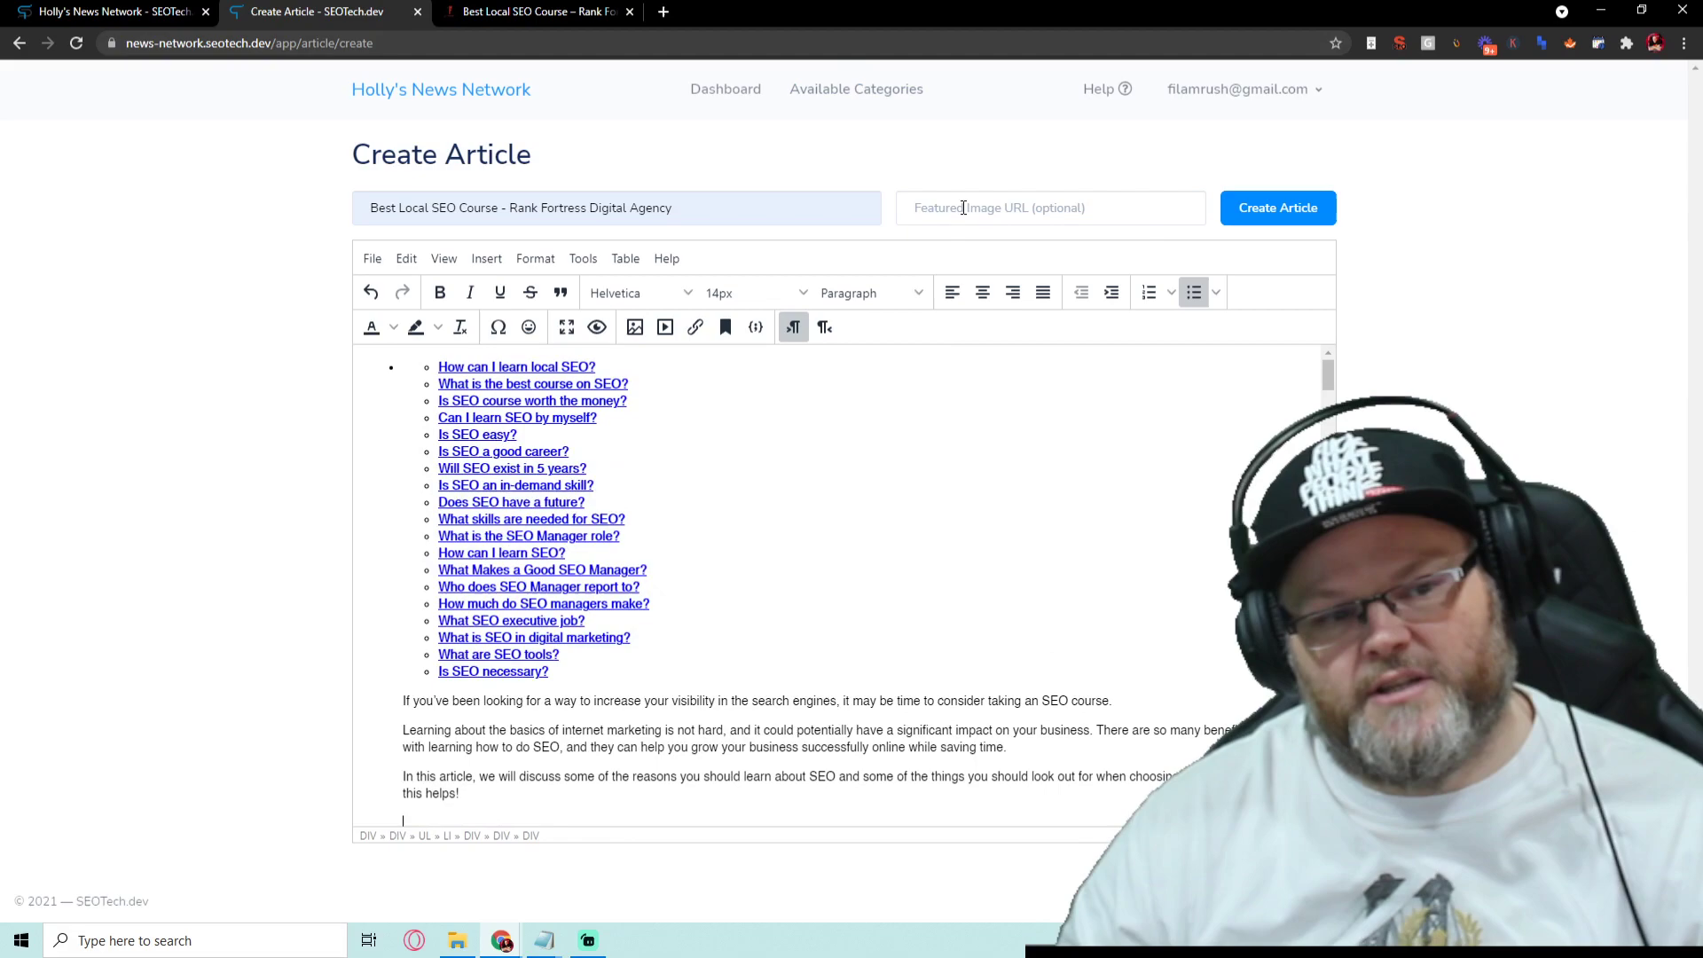
Copy the image address of the Rank Fortress post's Best Local SEO Course banner
{"action": "key", "text": "ctrl+Tab"}
{"action": "scroll", "coordinate": [725, 432], "scroll_direction": "up", "scroll_amount": 10}
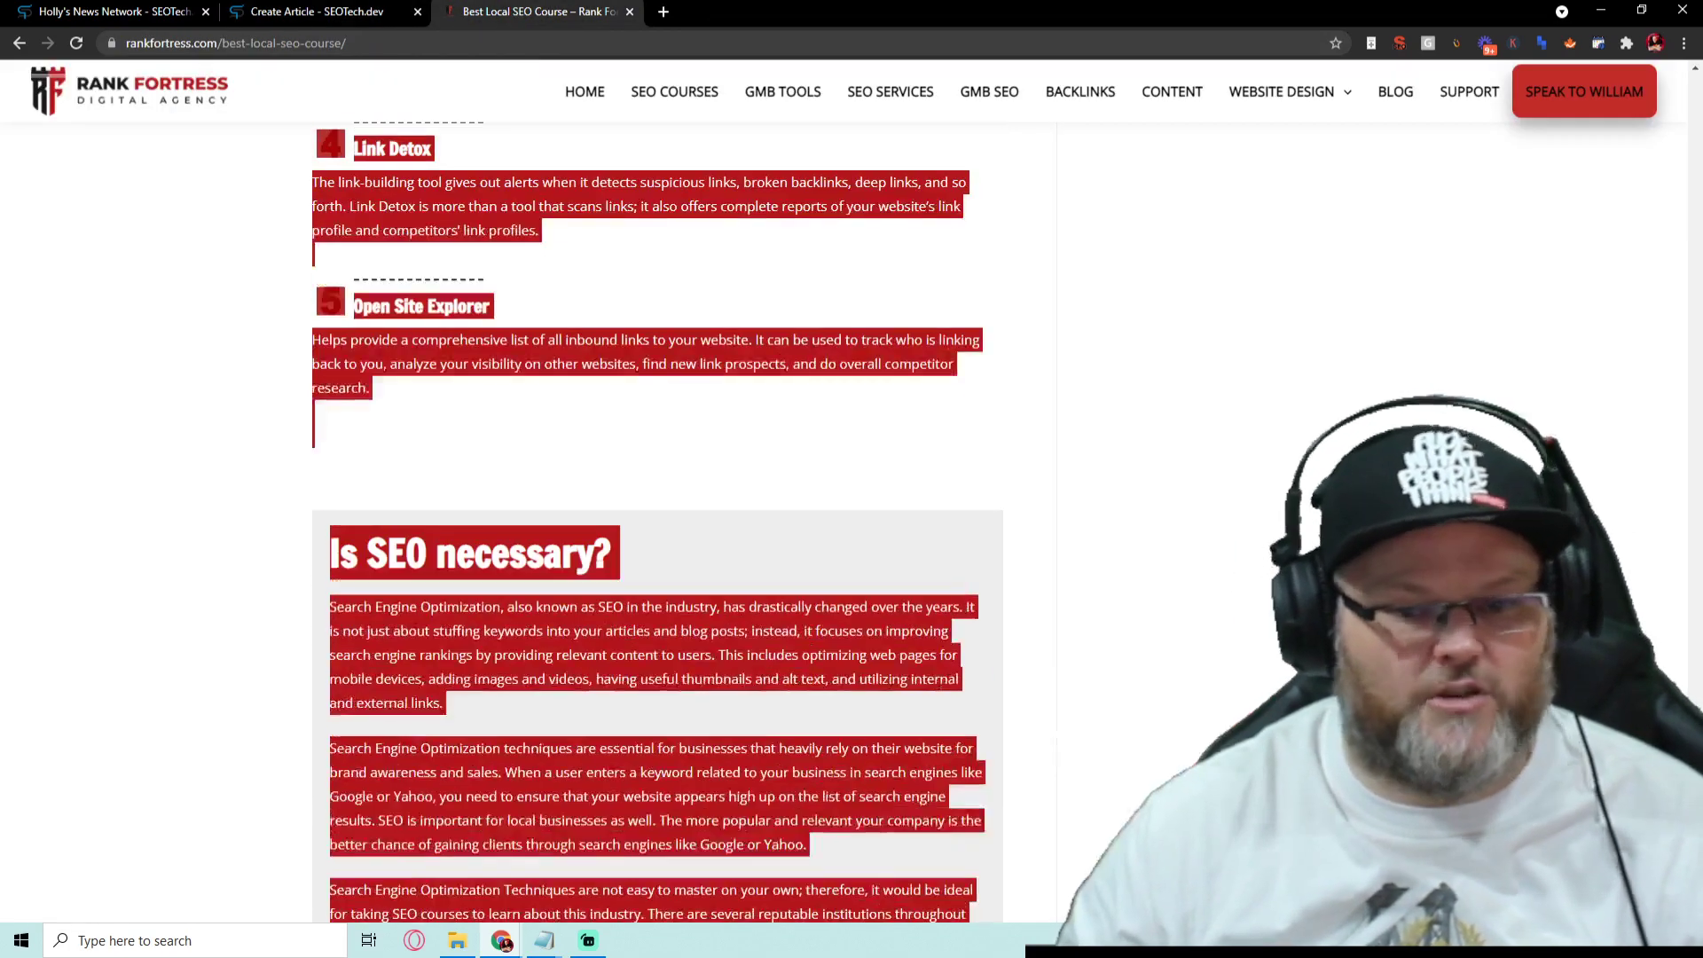
{"action": "scroll", "coordinate": [998, 466], "scroll_direction": "up", "scroll_amount": 3}
{"action": "scroll", "coordinate": [998, 461], "scroll_direction": "up", "scroll_amount": 8}
{"action": "scroll", "coordinate": [998, 456], "scroll_direction": "up", "scroll_amount": 8}
{"action": "scroll", "coordinate": [998, 455], "scroll_direction": "up", "scroll_amount": 8}
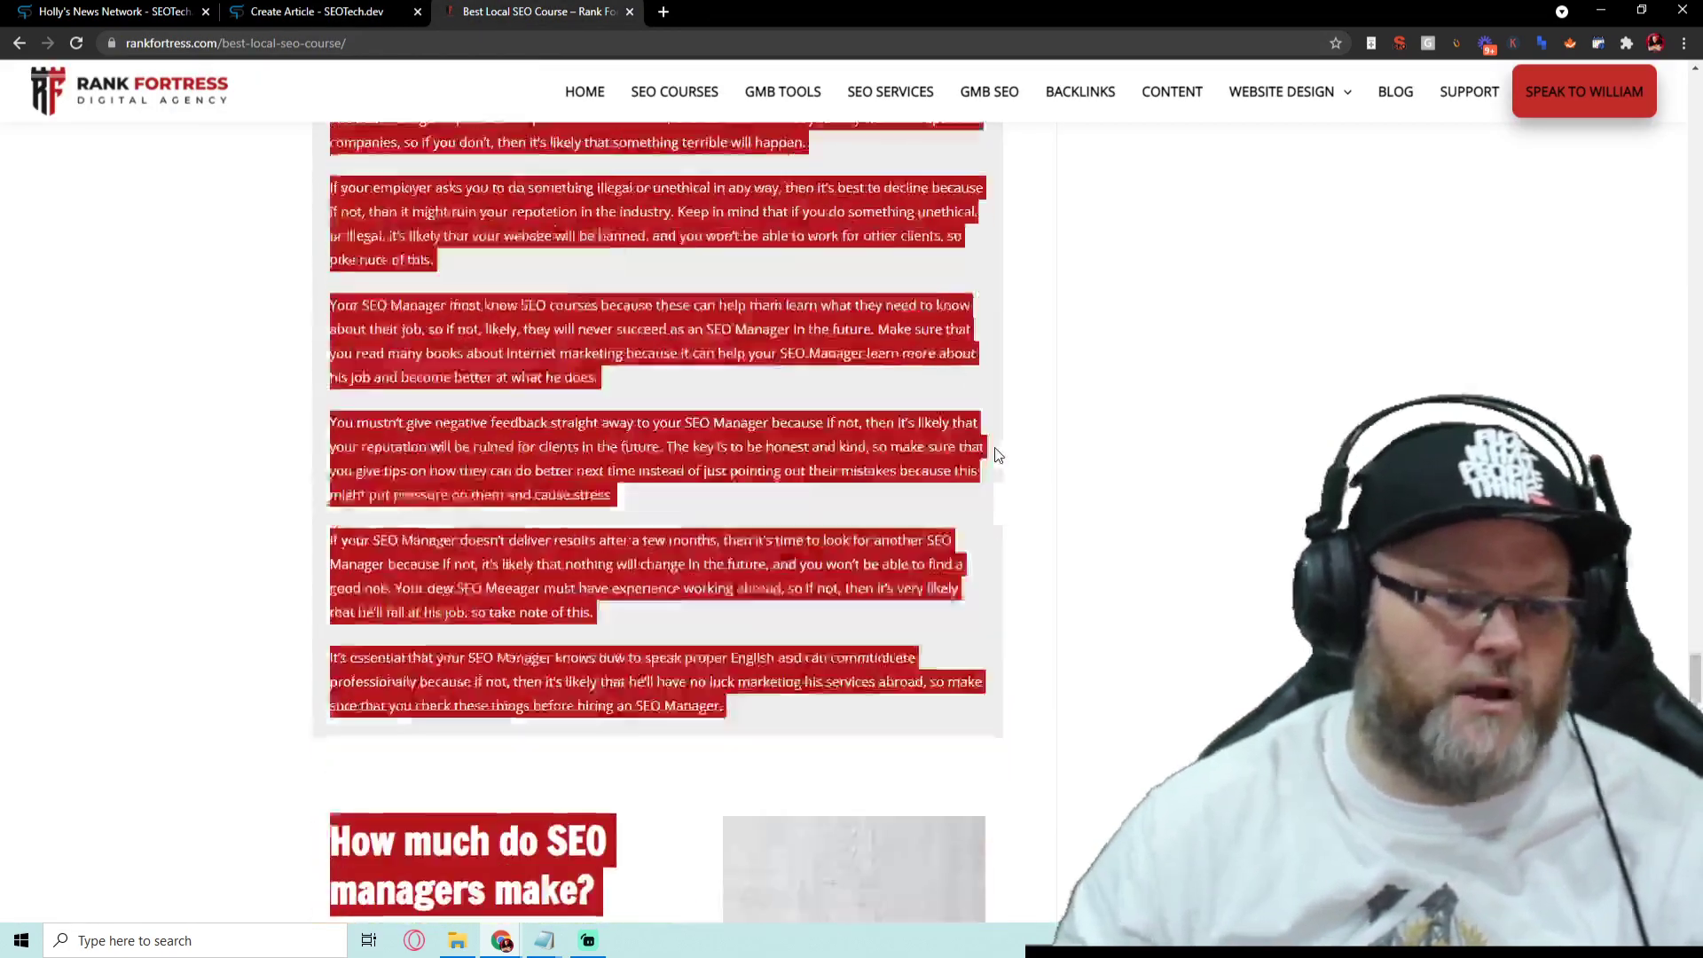
{"action": "scroll", "coordinate": [995, 455], "scroll_direction": "up", "scroll_amount": 8}
{"action": "scroll", "coordinate": [992, 455], "scroll_direction": "up", "scroll_amount": 8}
{"action": "scroll", "coordinate": [990, 455], "scroll_direction": "up", "scroll_amount": 5}
{"action": "scroll", "coordinate": [990, 455], "scroll_direction": "up", "scroll_amount": 8}
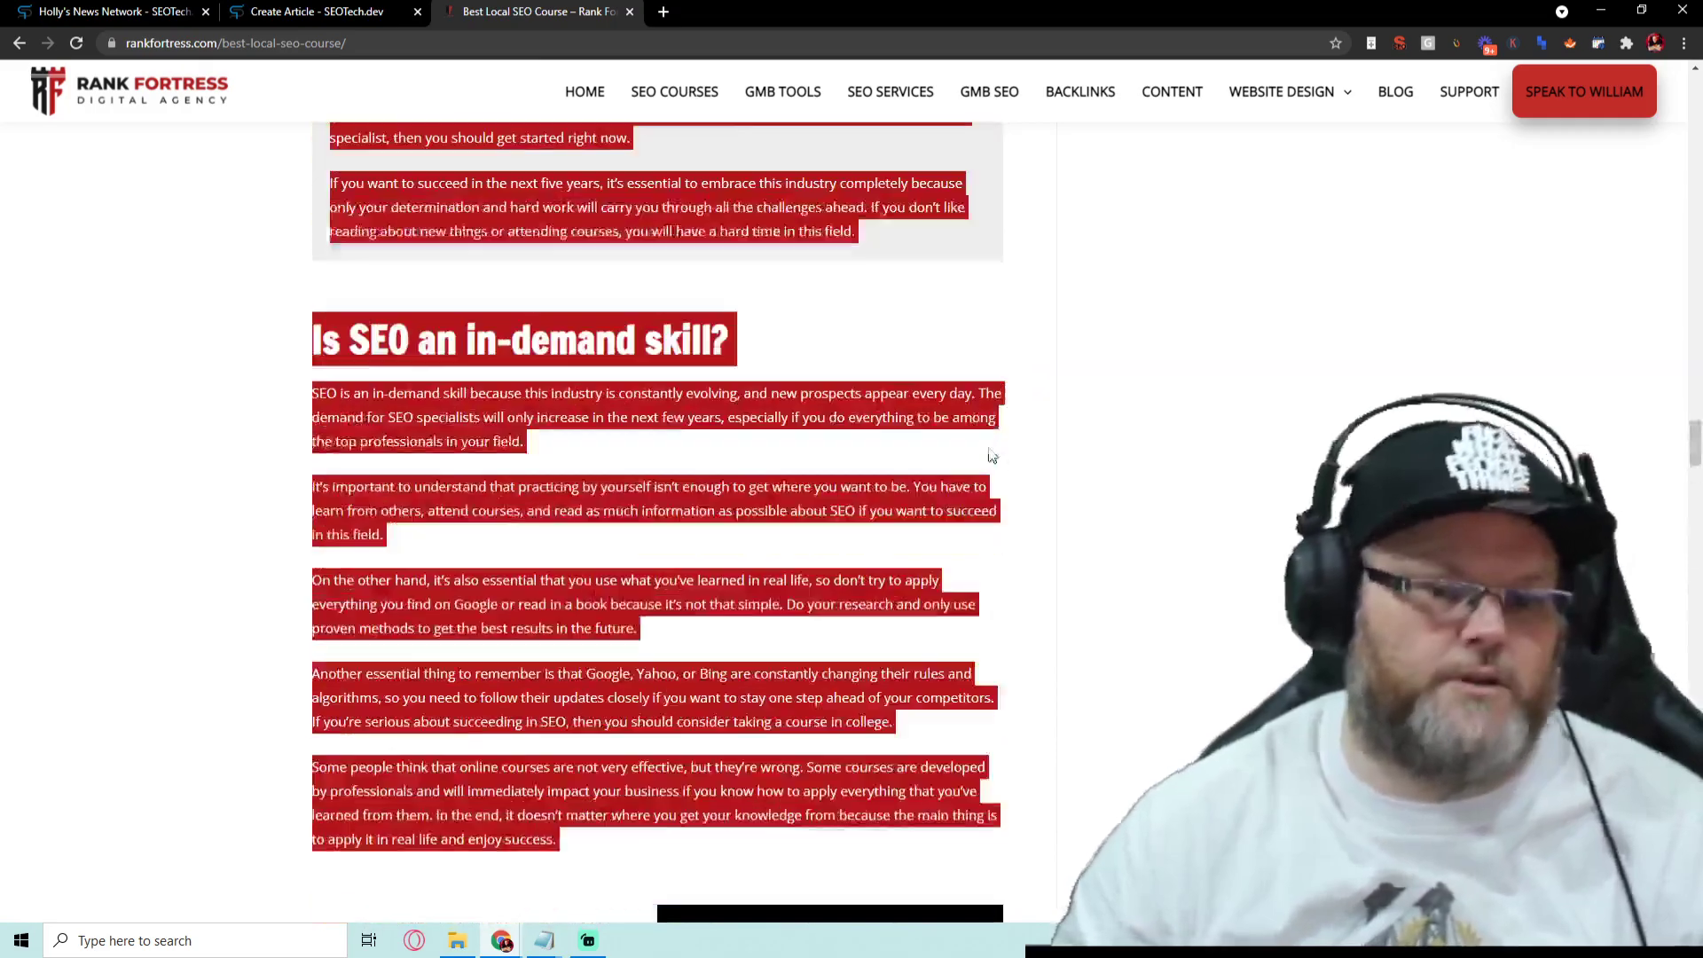
{"action": "scroll", "coordinate": [1141, 627], "scroll_direction": "up", "scroll_amount": 8}
{"action": "scroll", "coordinate": [1136, 639], "scroll_direction": "up", "scroll_amount": 8}
{"action": "scroll", "coordinate": [1145, 642], "scroll_direction": "up", "scroll_amount": 8}
{"action": "scroll", "coordinate": [1142, 641], "scroll_direction": "up", "scroll_amount": 8}
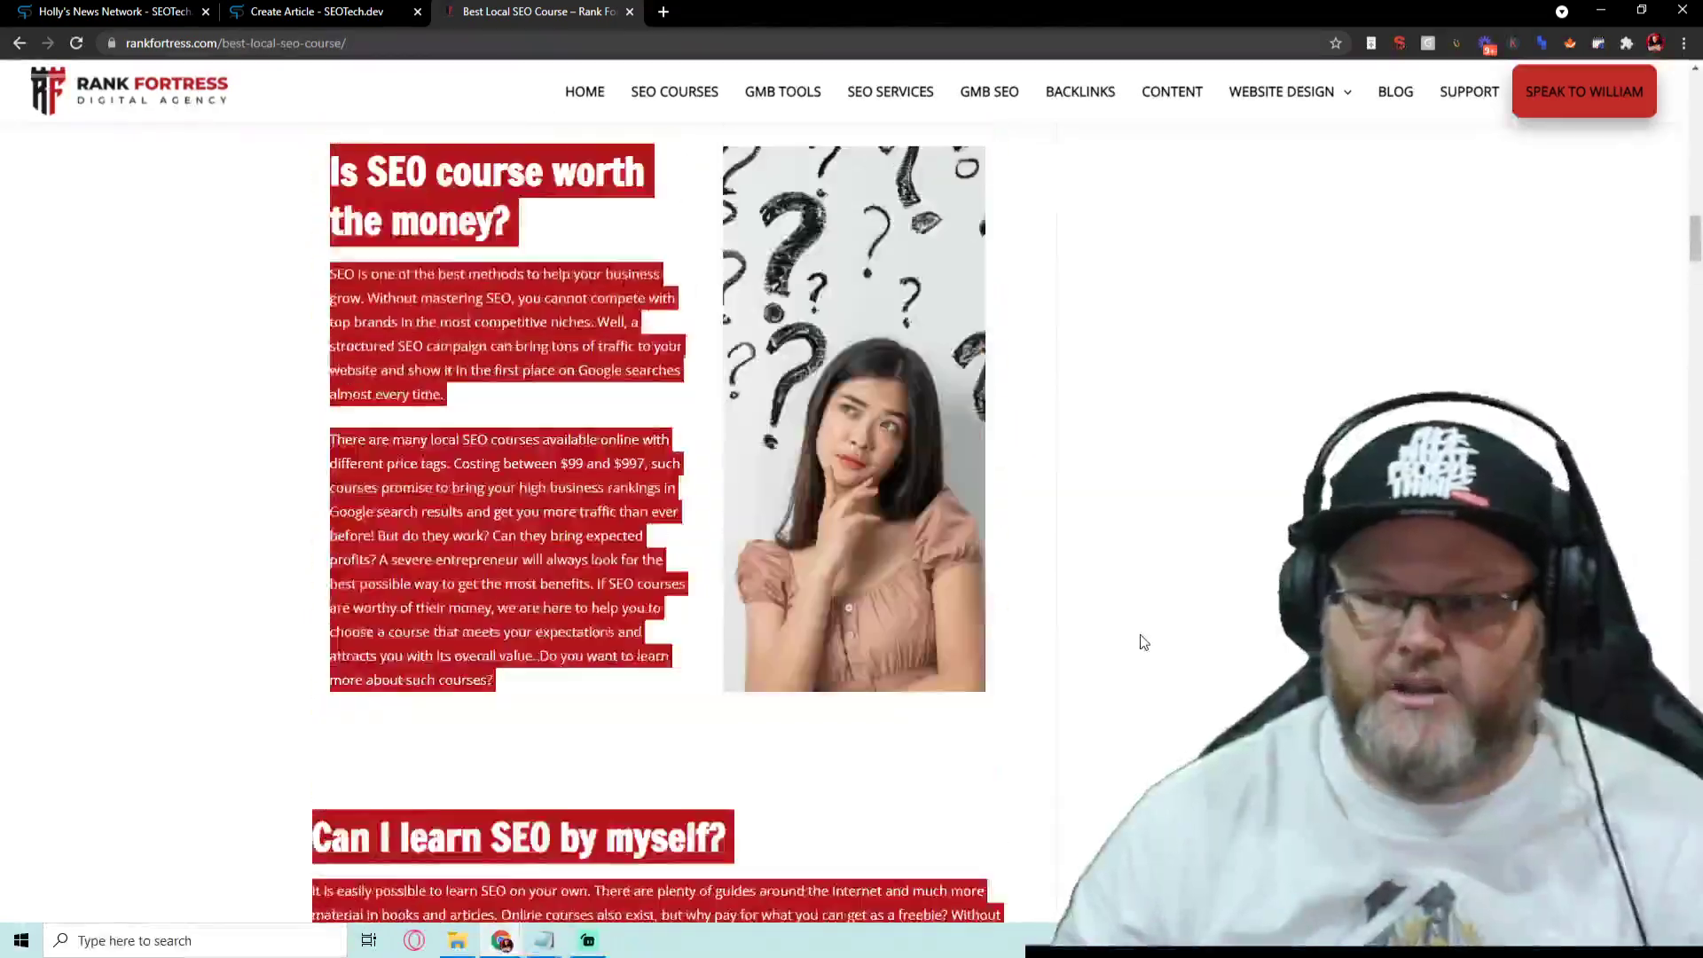
{"action": "scroll", "coordinate": [1127, 647], "scroll_direction": "up", "scroll_amount": 8}
{"action": "scroll", "coordinate": [1100, 657], "scroll_direction": "up", "scroll_amount": 8}
{"action": "scroll", "coordinate": [1087, 621], "scroll_direction": "up", "scroll_amount": 8}
{"action": "scroll", "coordinate": [1073, 581], "scroll_direction": "up", "scroll_amount": 8}
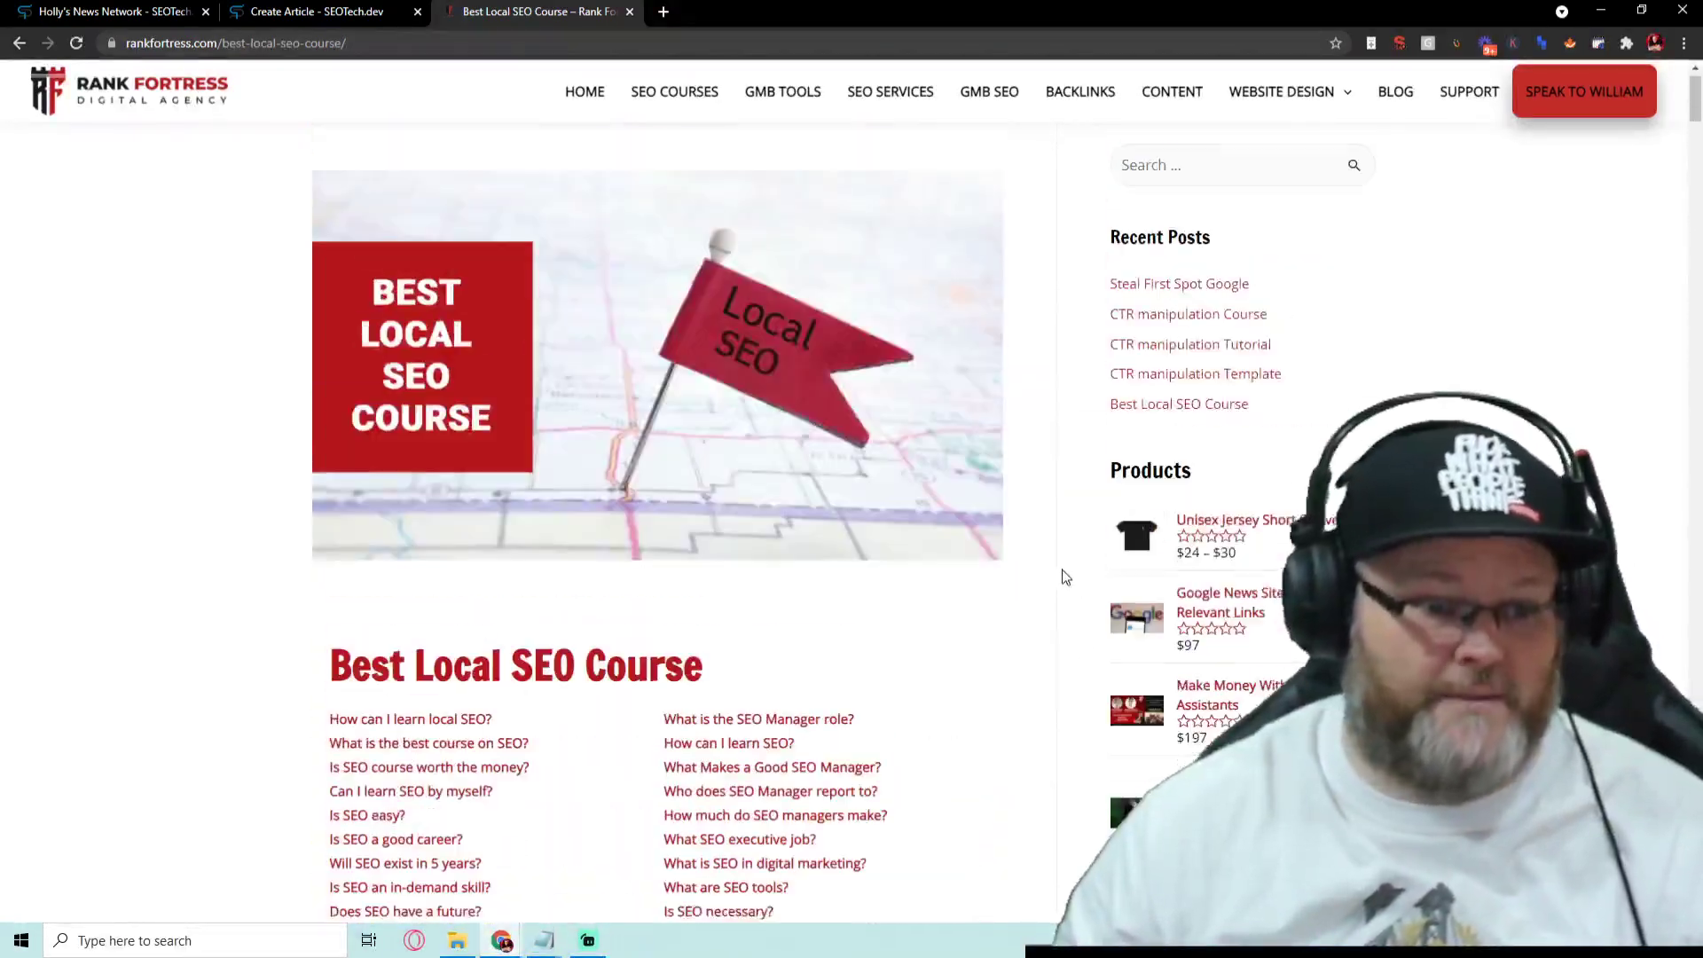
{"action": "right_click", "coordinate": [707, 348]}
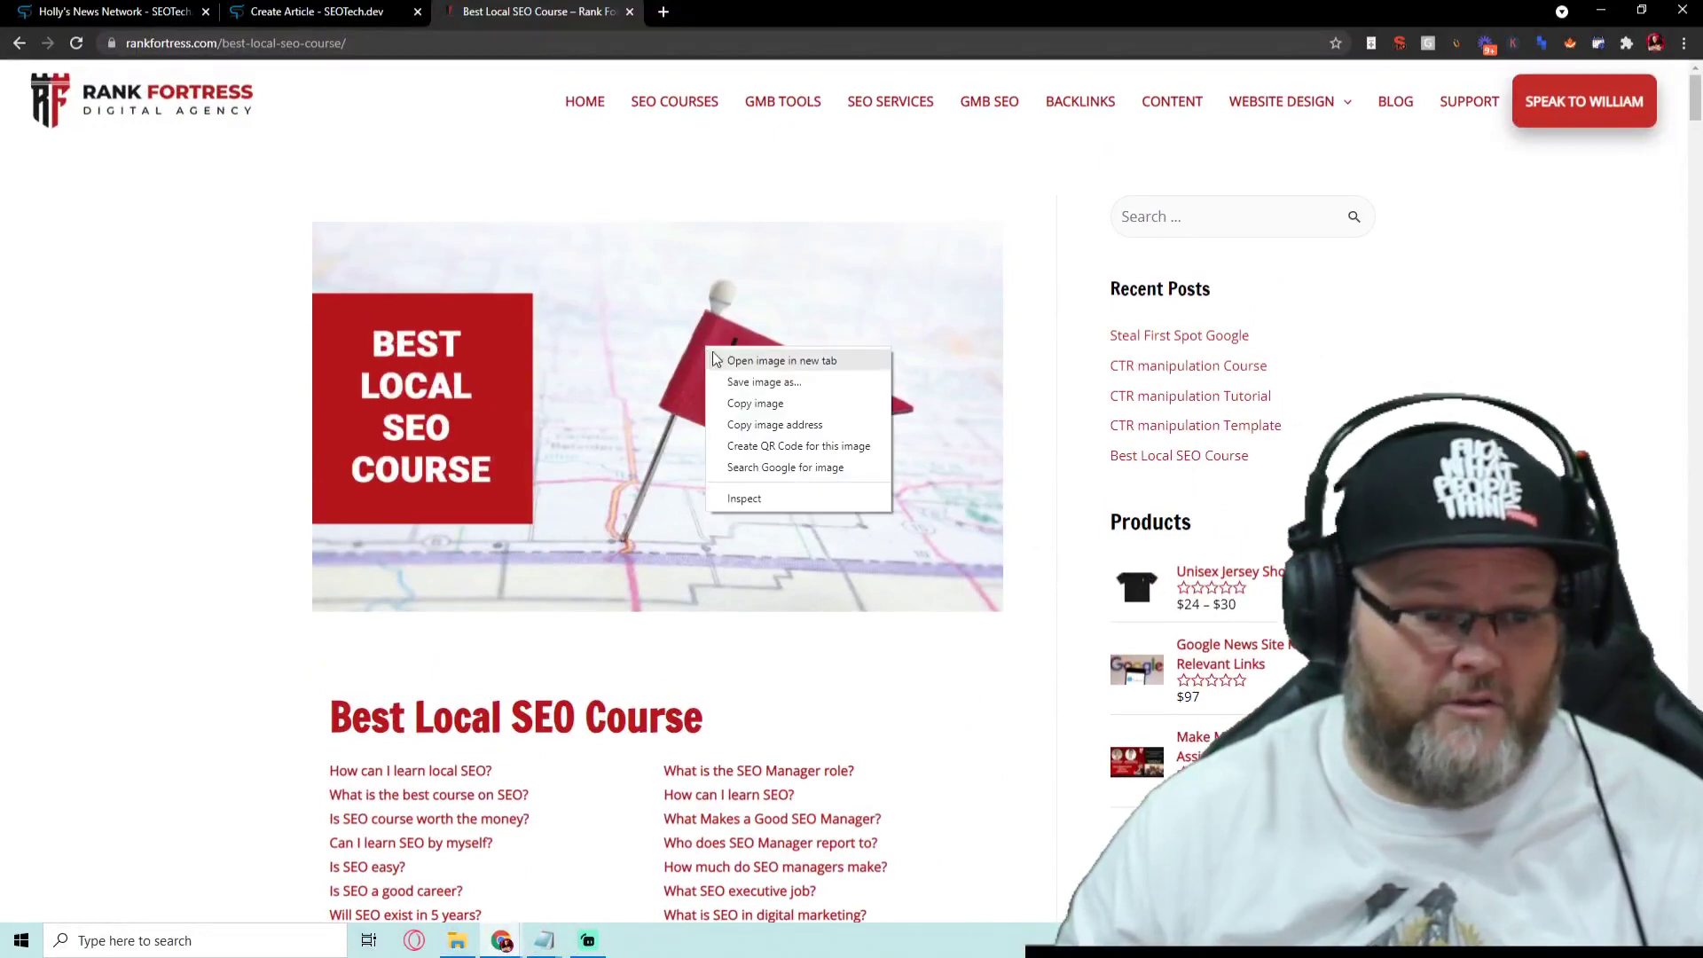
{"action": "left_click", "coordinate": [757, 423]}
Paste the banner address into the article's Featured Image URL field
{"action": "left_click", "coordinate": [284, 8]}
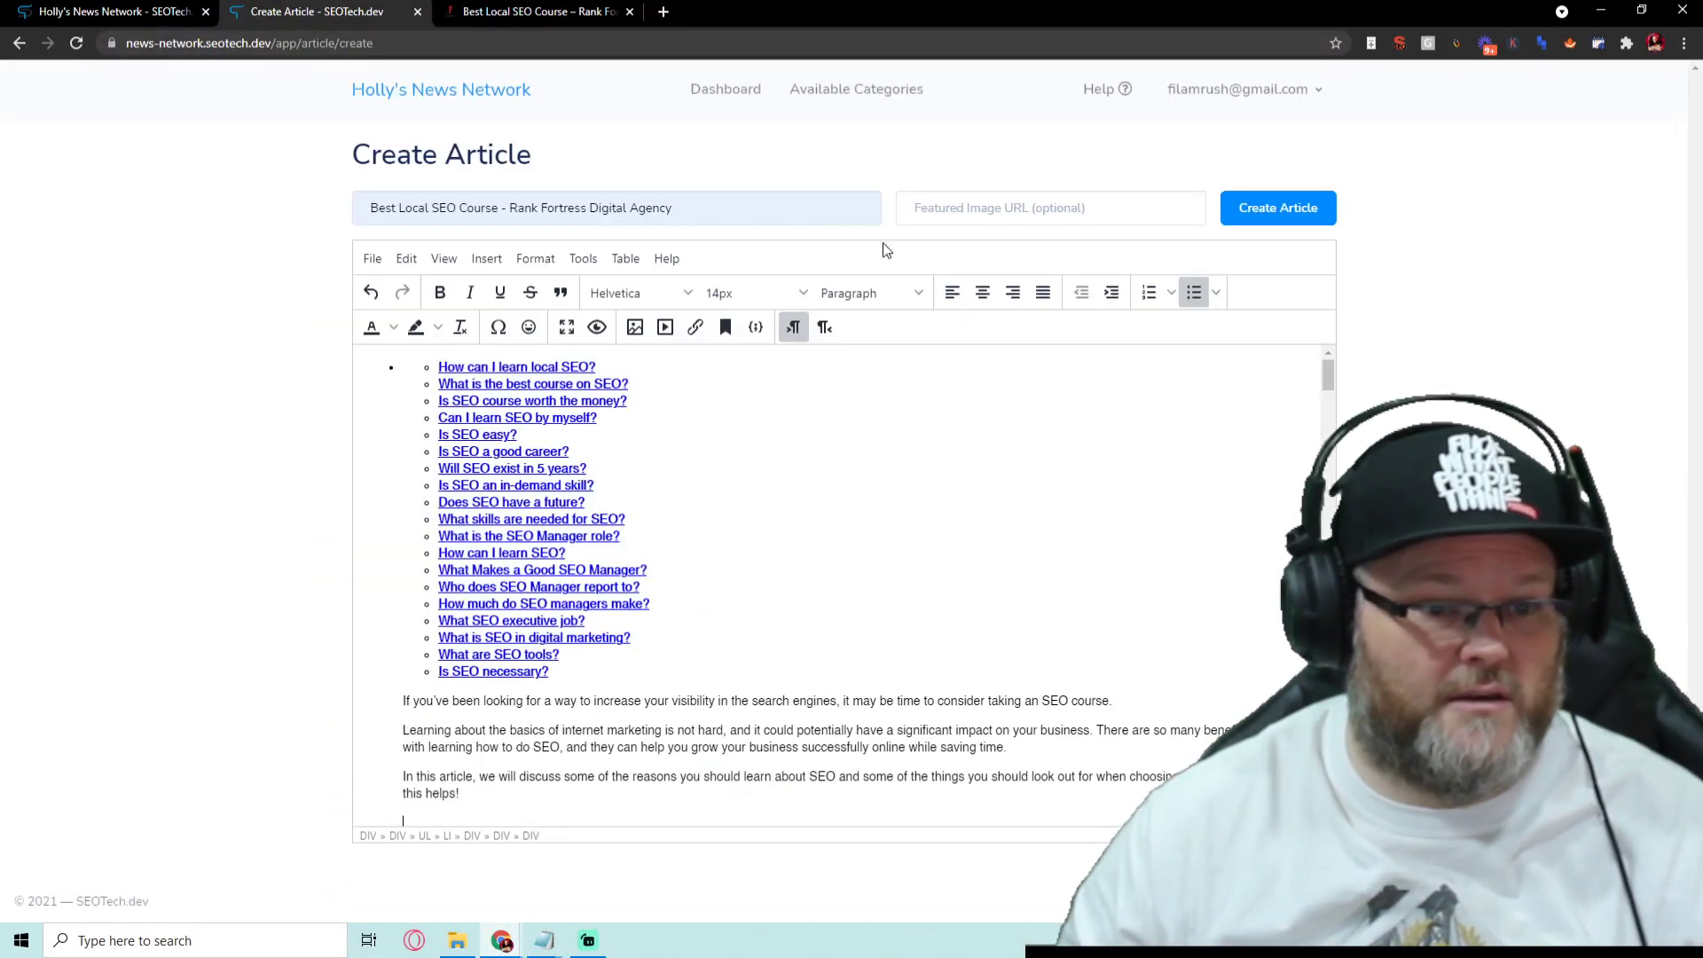
{"action": "left_click", "coordinate": [996, 207]}
{"action": "key", "text": "ctrl+v"}
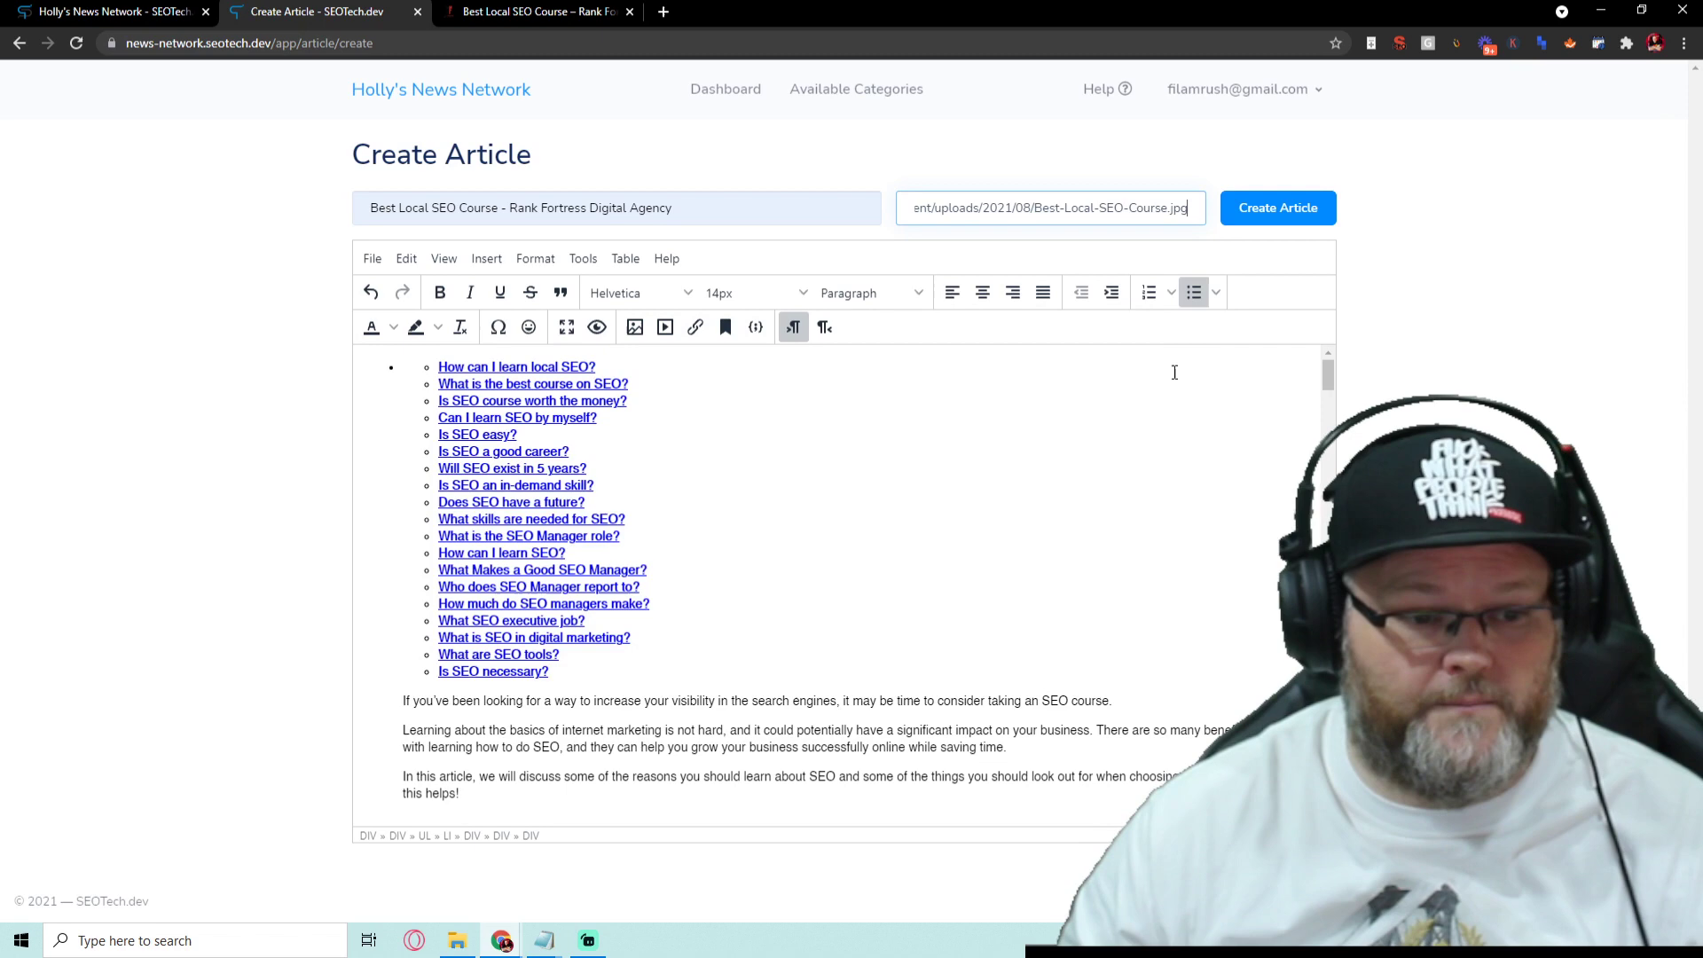
{"action": "scroll", "coordinate": [1175, 373], "scroll_direction": "down", "scroll_amount": 3}
{"action": "scroll", "coordinate": [1174, 373], "scroll_direction": "down", "scroll_amount": 8}
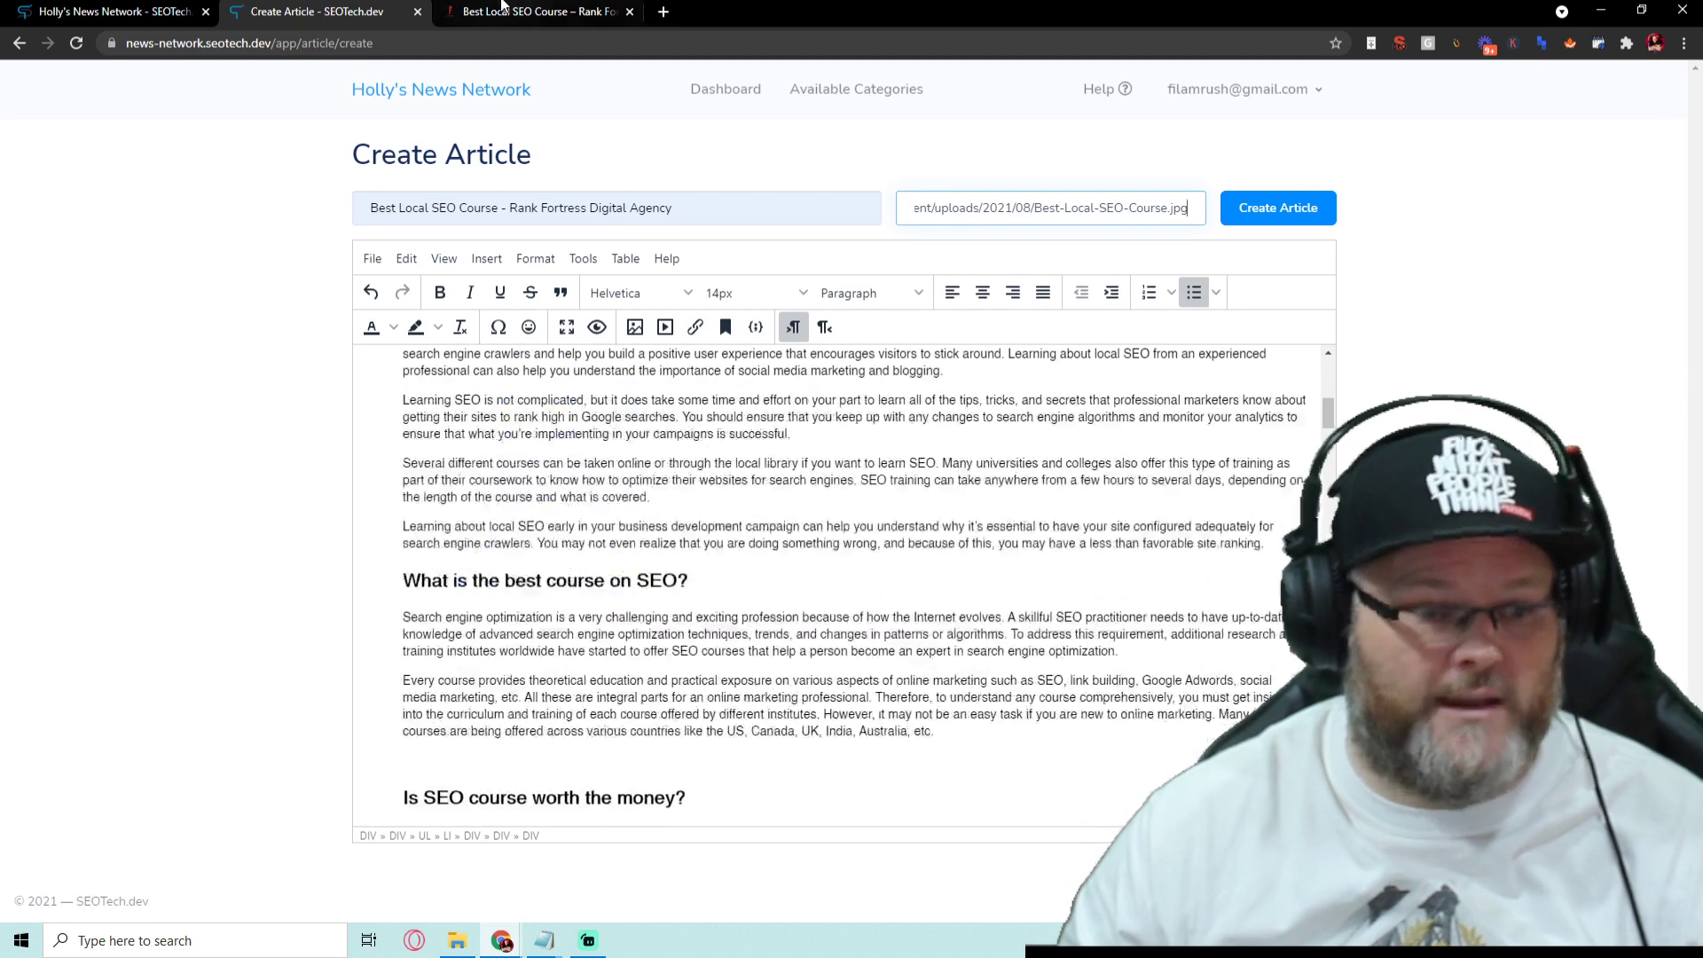
Run a Google search for Google My Business in a new tab
{"action": "left_click", "coordinate": [664, 12]}
{"action": "left_click", "coordinate": [725, 508]}
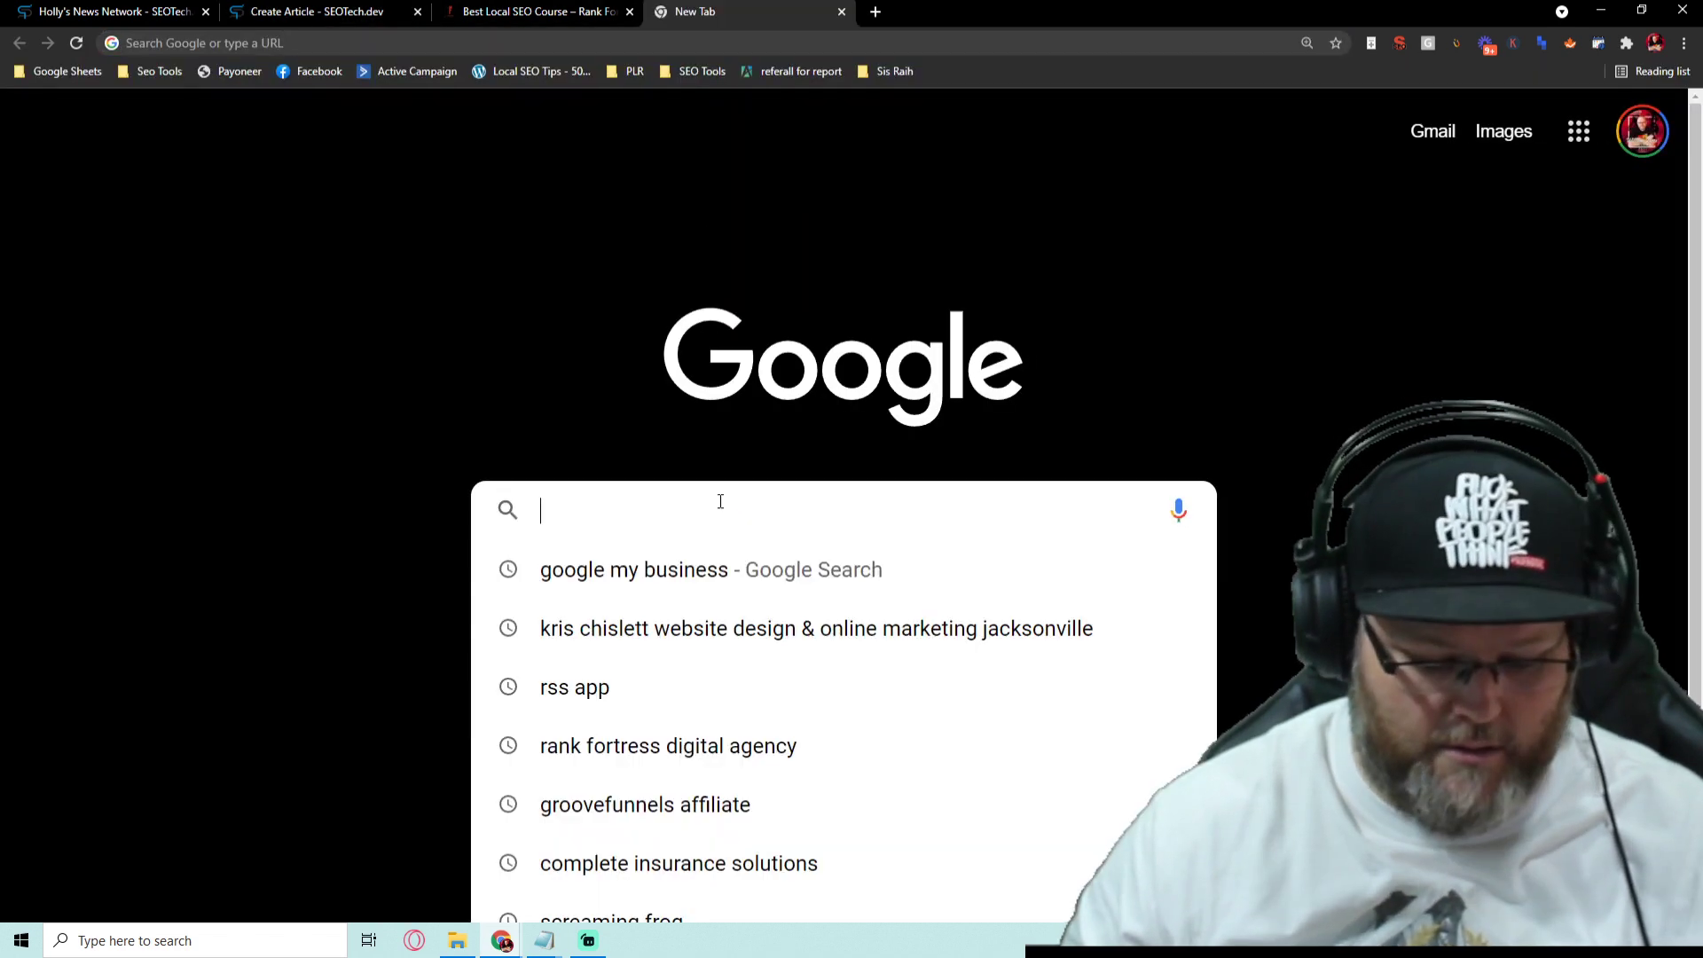
{"action": "type", "text": "gool"}
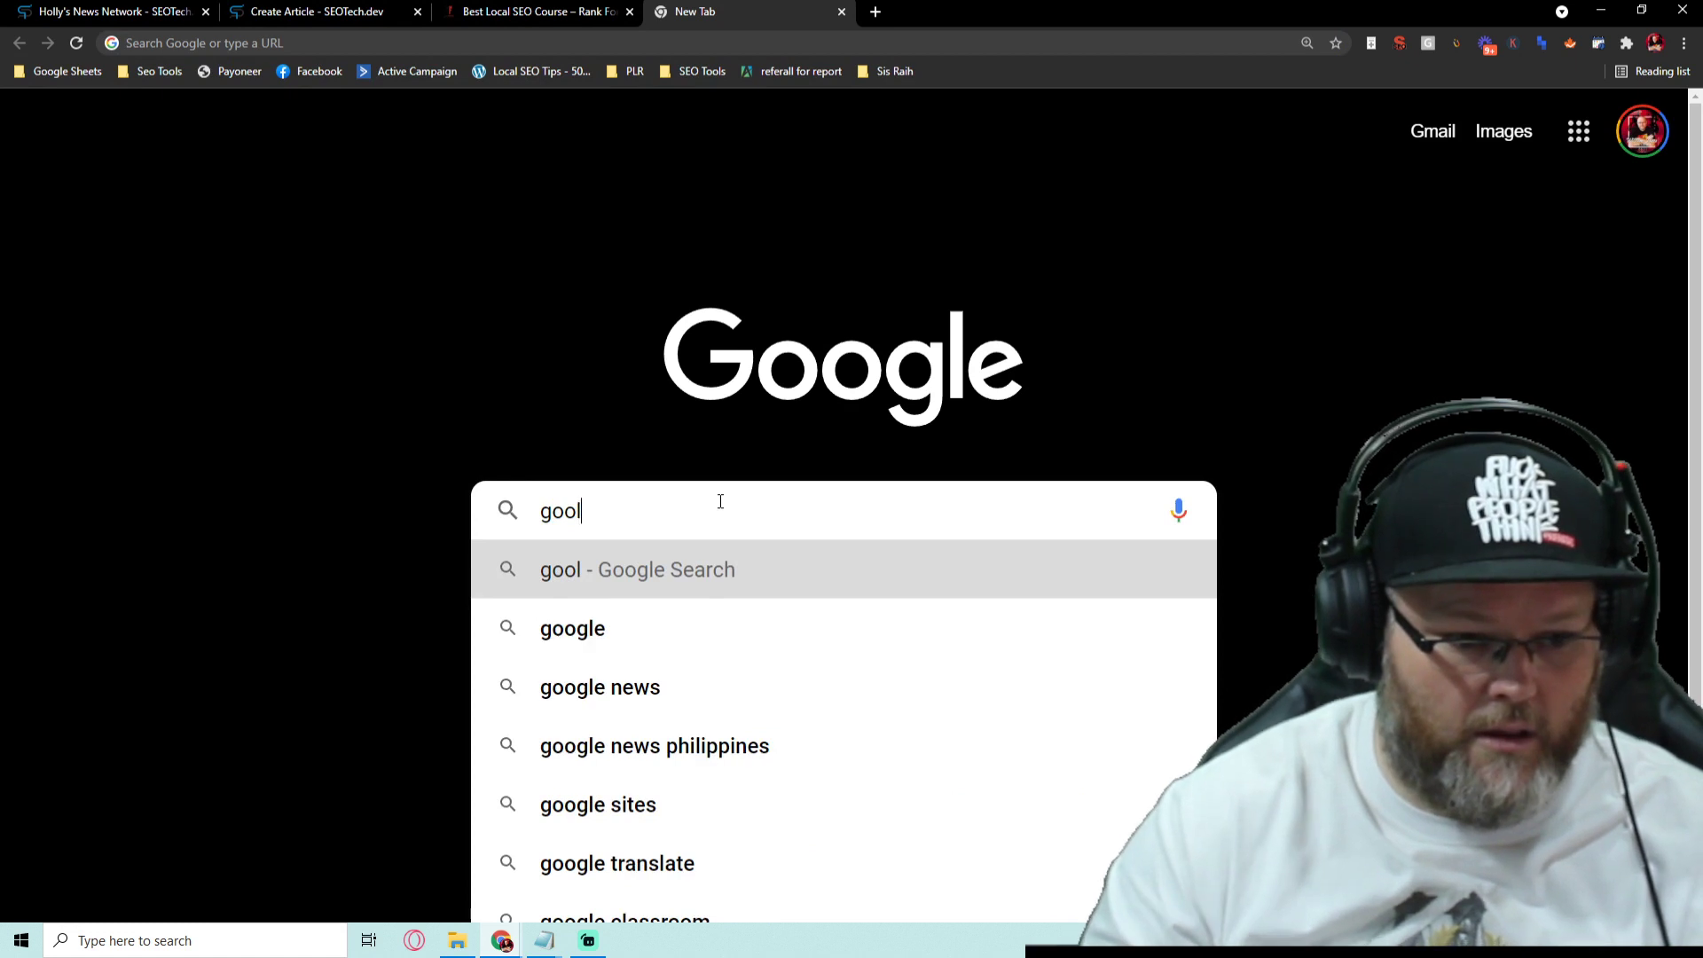
{"action": "key", "text": "BackSpace"}
{"action": "type", "text": "gle m"}
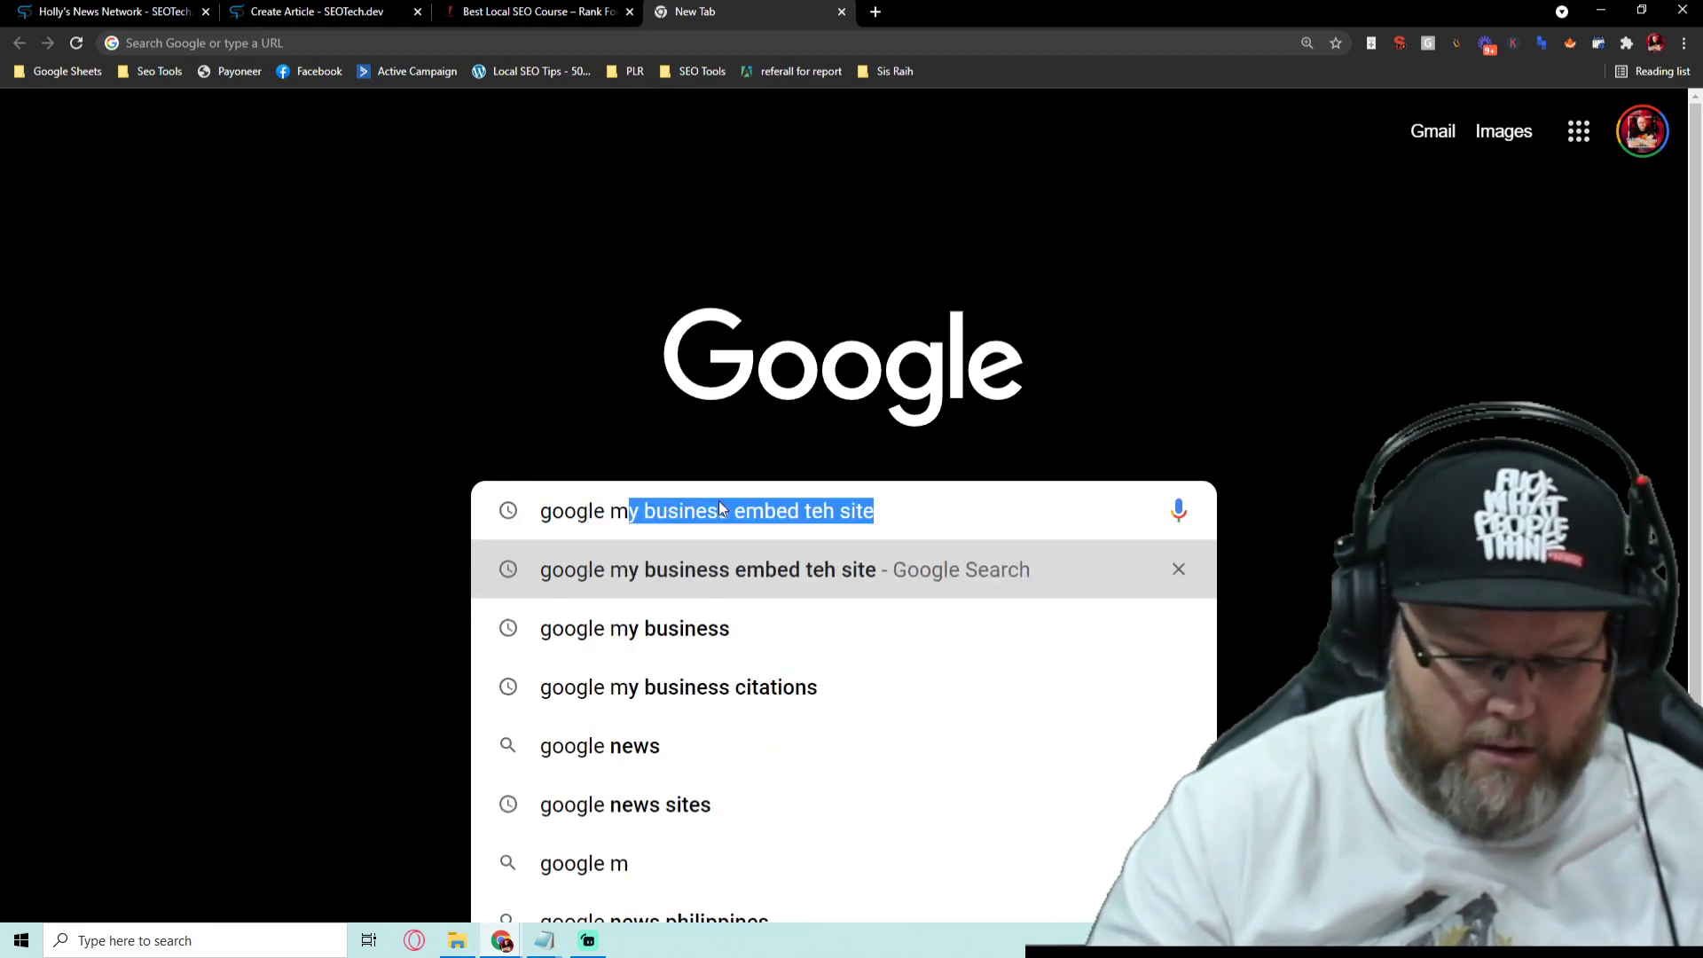
{"action": "key", "text": "BackSpace"}
{"action": "type", "text": "bt"}
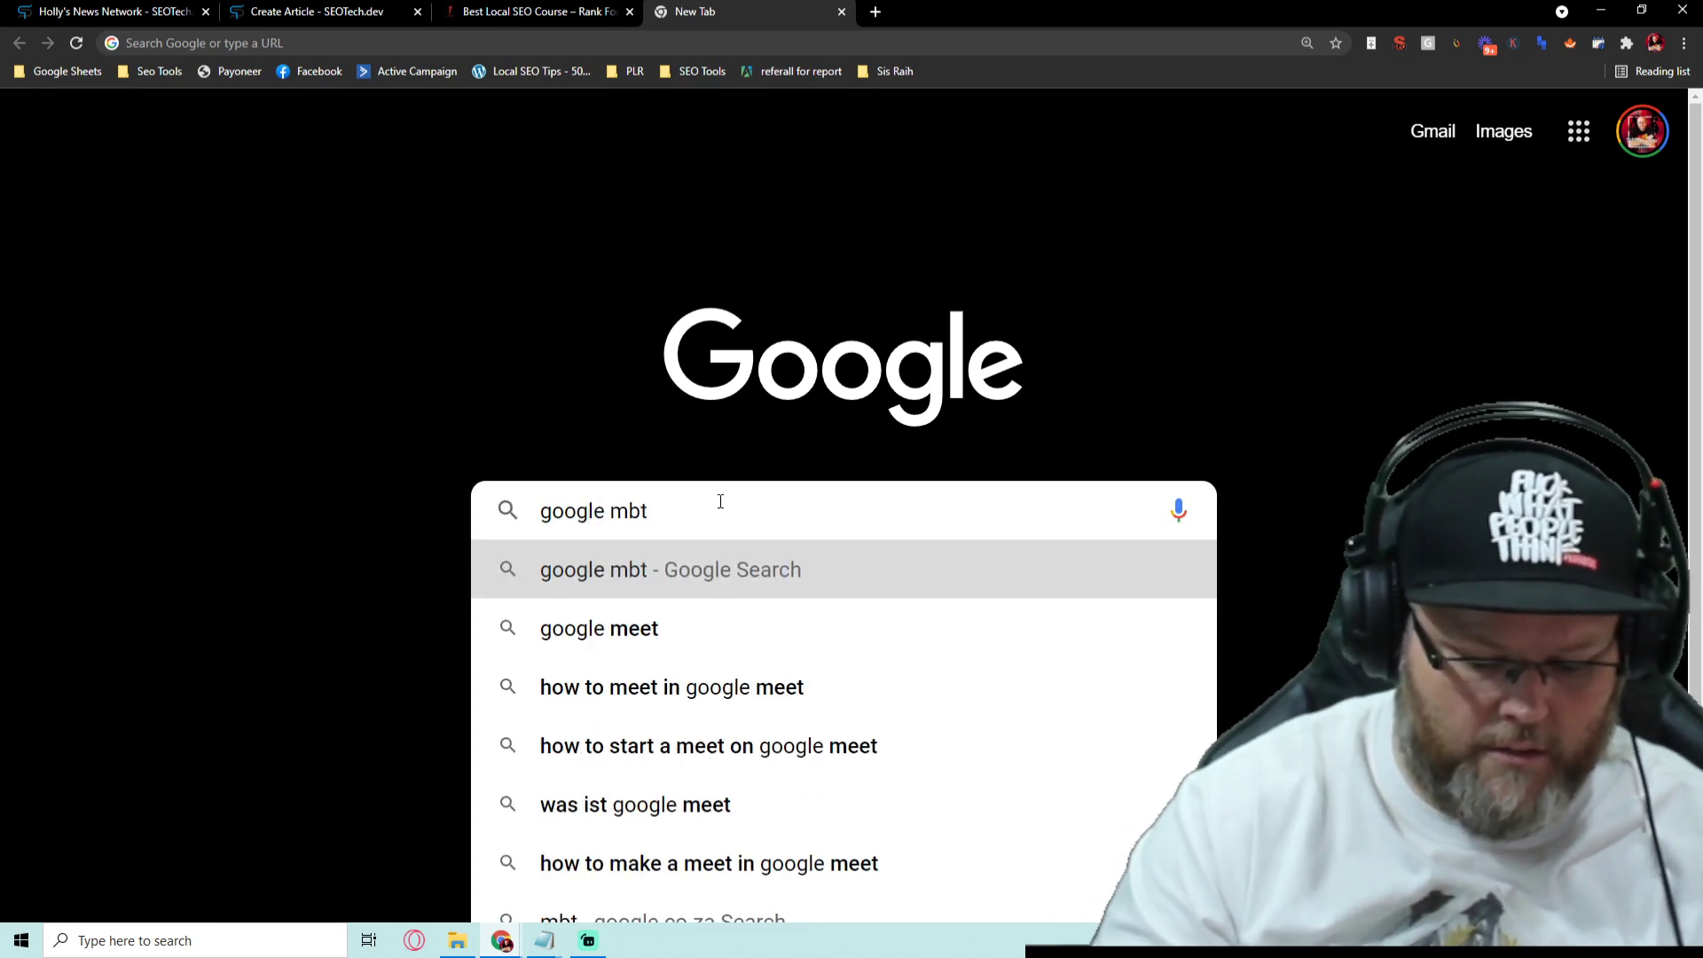
{"action": "type", "text": " business"}
{"action": "key", "text": "Return"}
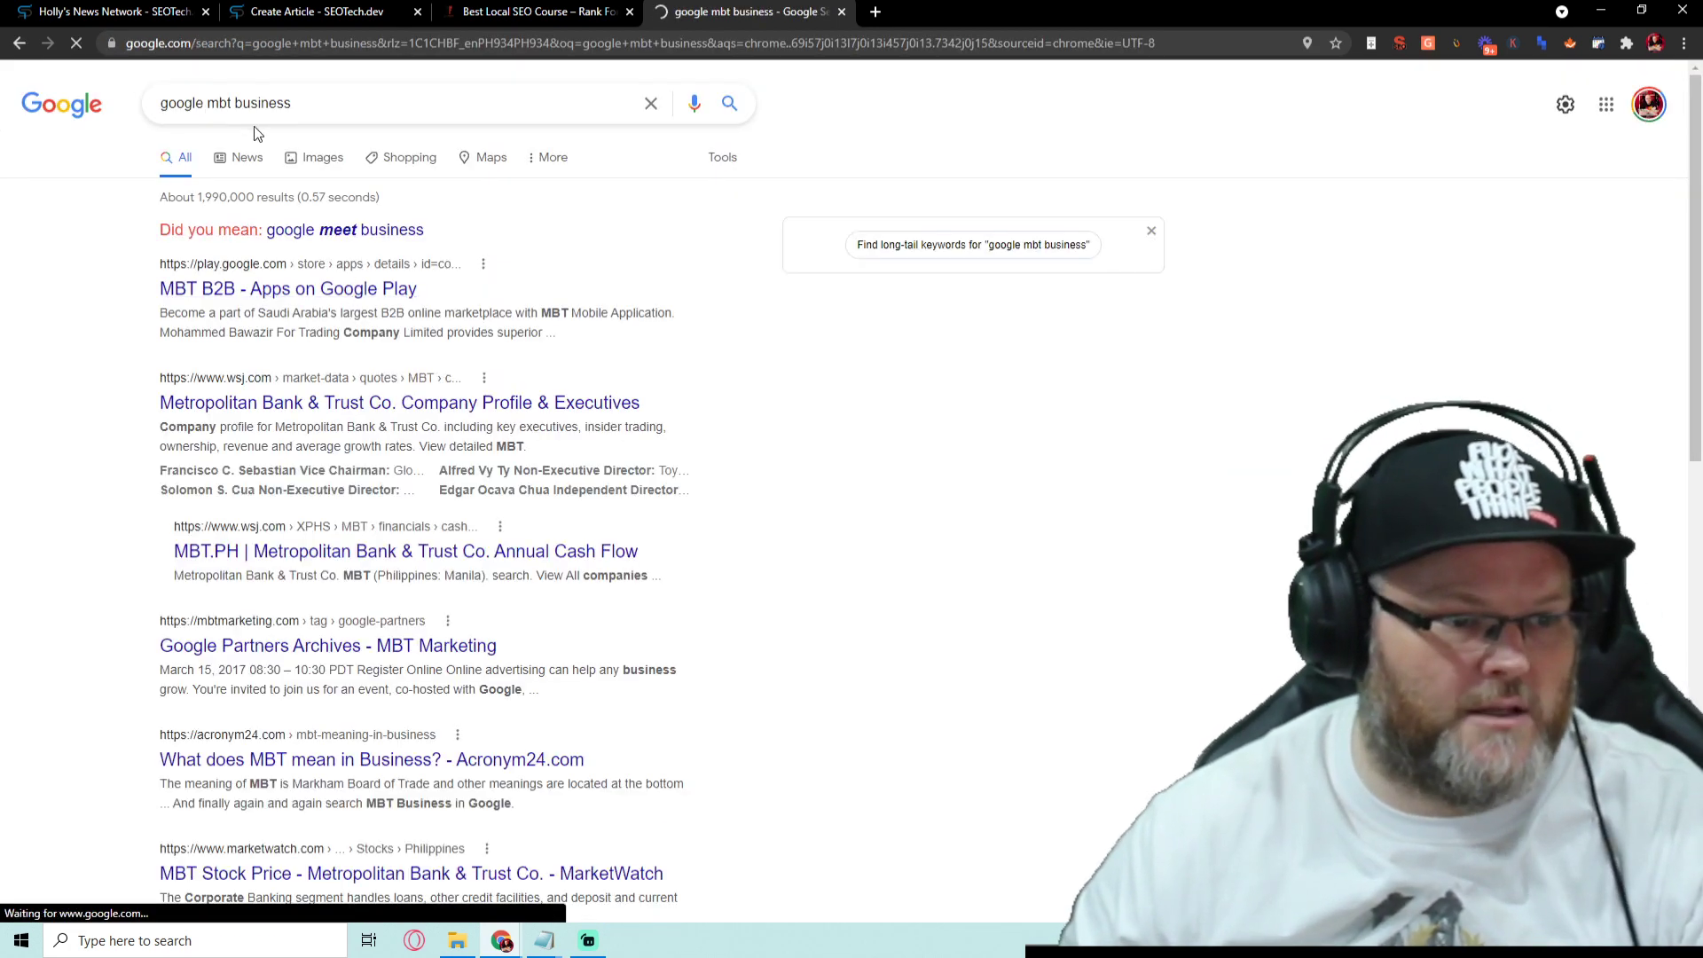
Correct the query to 'google my business' and open the Manage Your Business Profile result
{"action": "double_click", "coordinate": [219, 103]}
{"action": "type", "text": "my"}
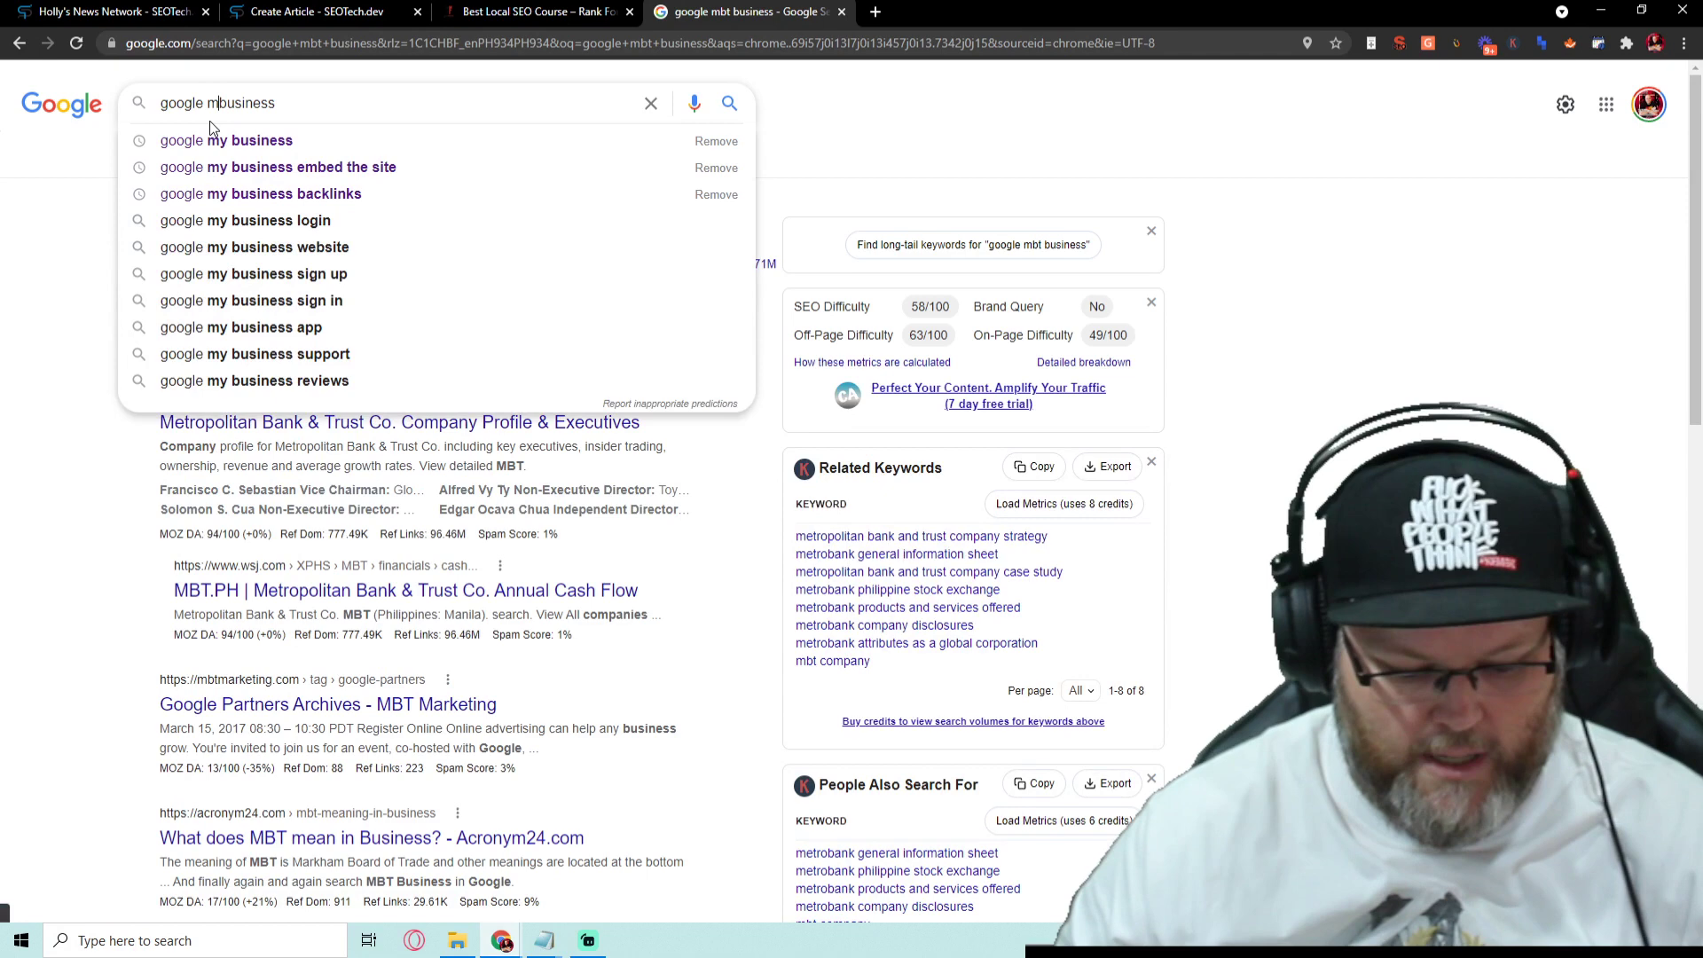
{"action": "key", "text": "Return"}
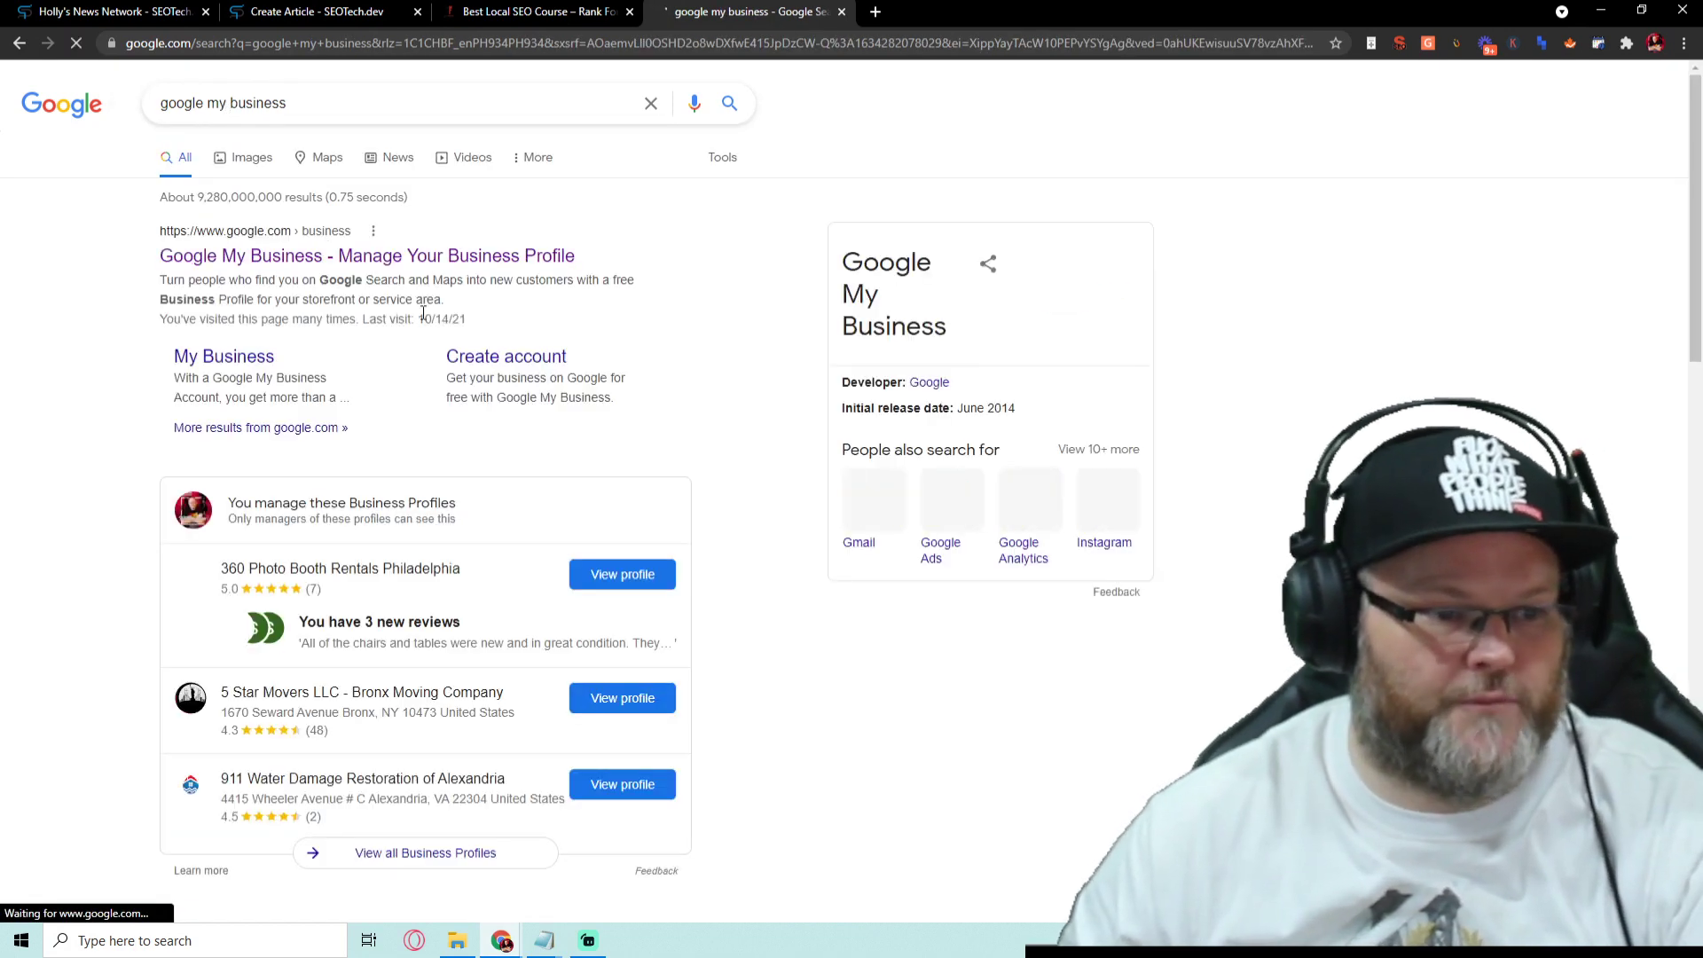
{"action": "left_click", "coordinate": [391, 255]}
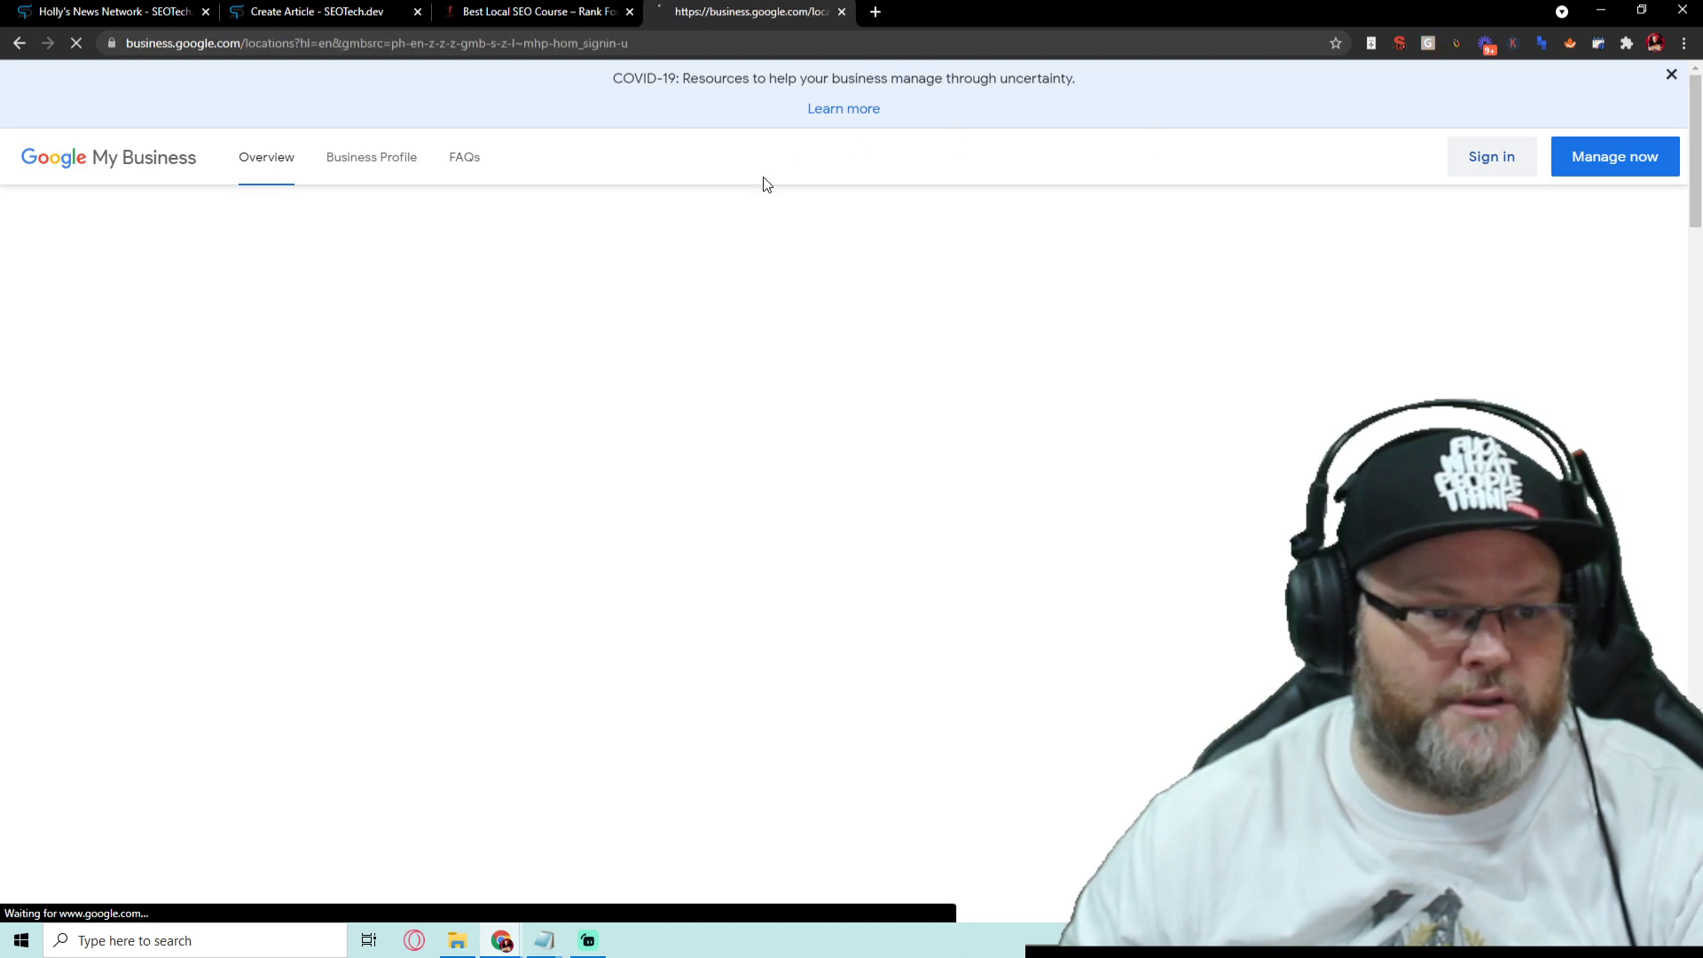
Search businesses for 'rank fortress' and open Rank Fortress Digital Agency's Posts
{"action": "left_click", "coordinate": [640, 86]}
{"action": "type", "text": "ra"}
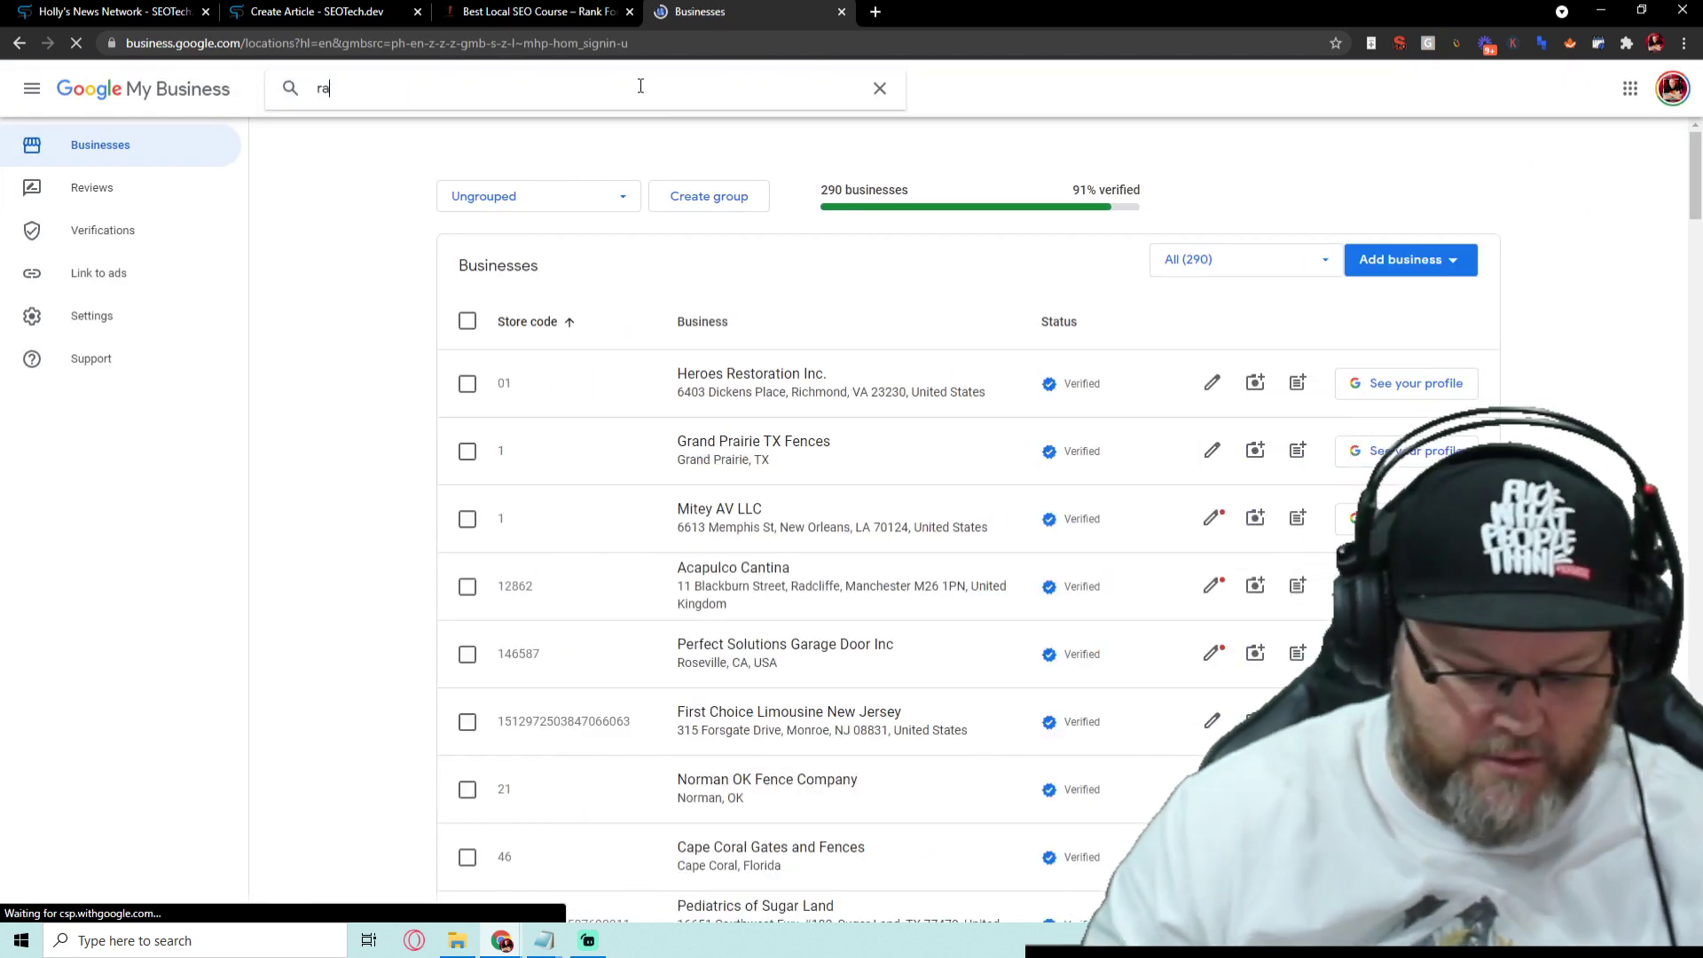
{"action": "type", "text": "nk fortres"}
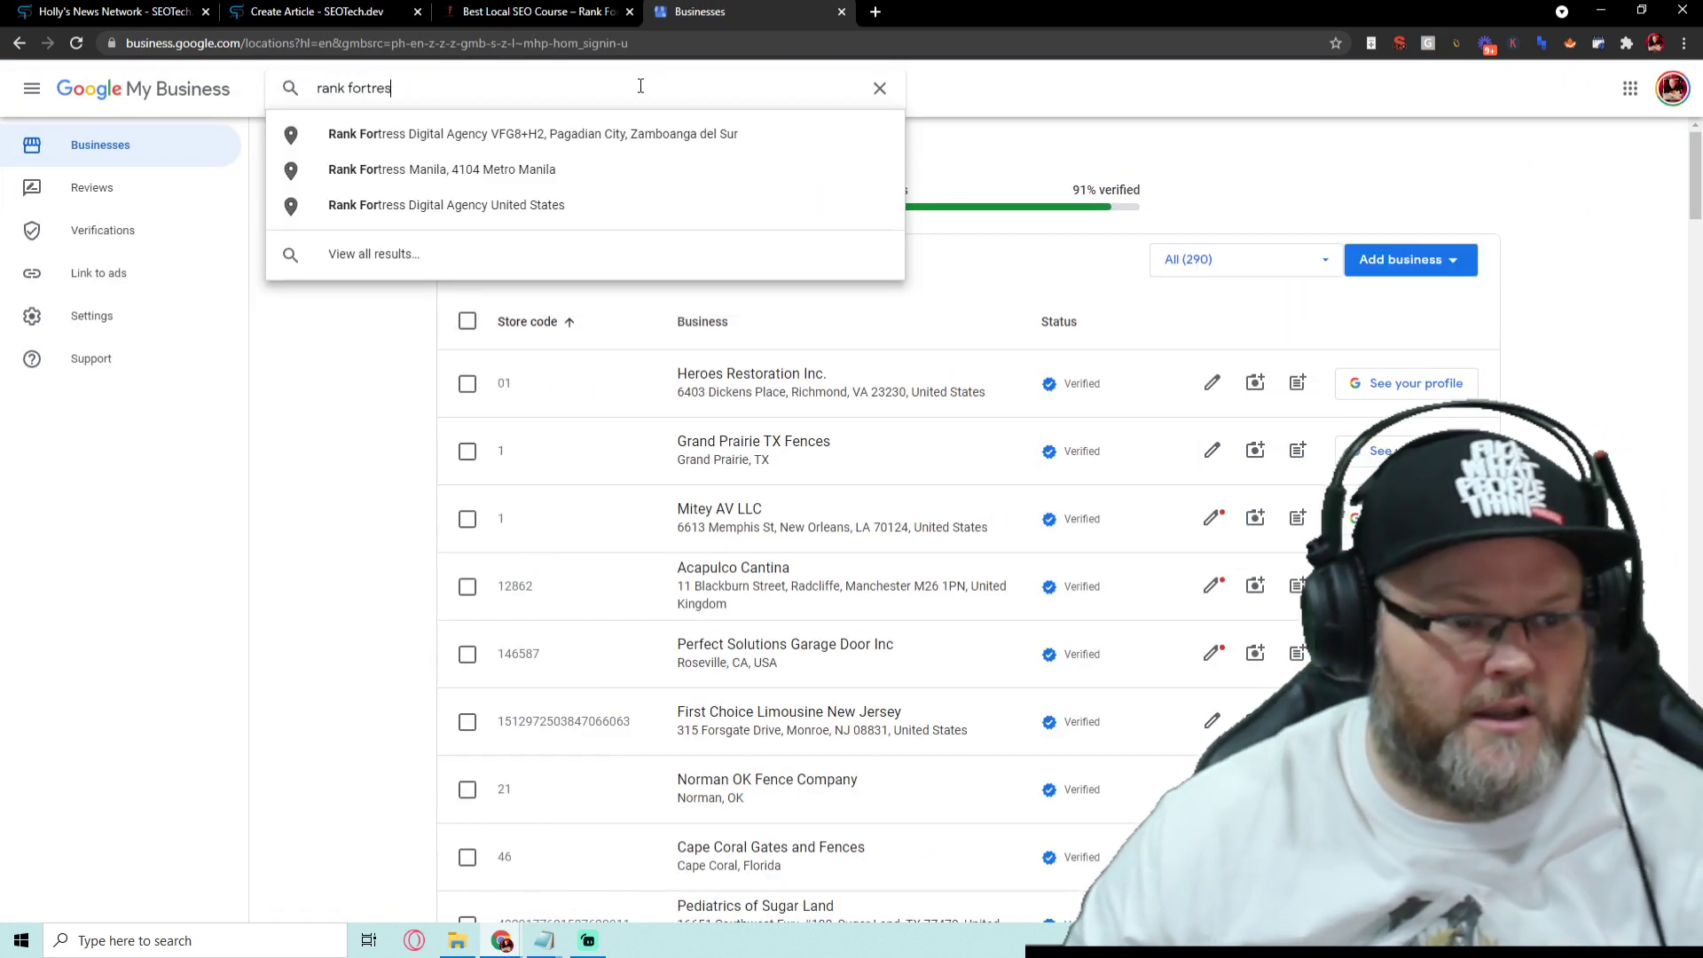
{"action": "type", "text": "s"}
{"action": "left_click", "coordinate": [621, 138]}
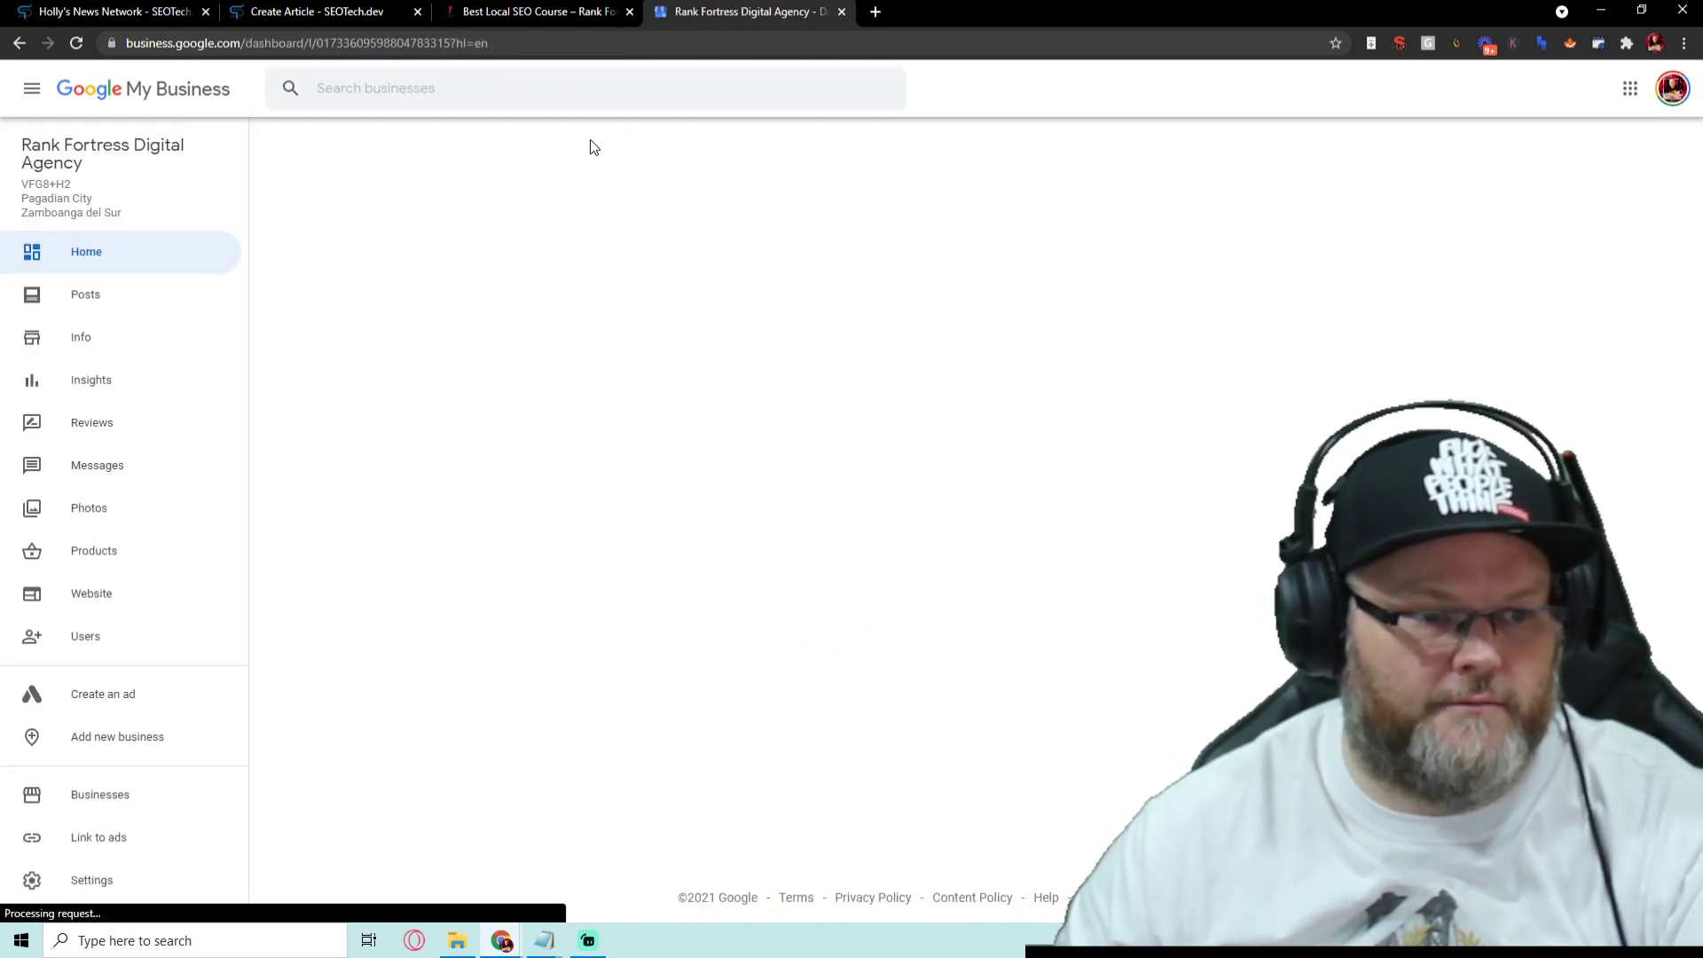
{"action": "left_click", "coordinate": [113, 294]}
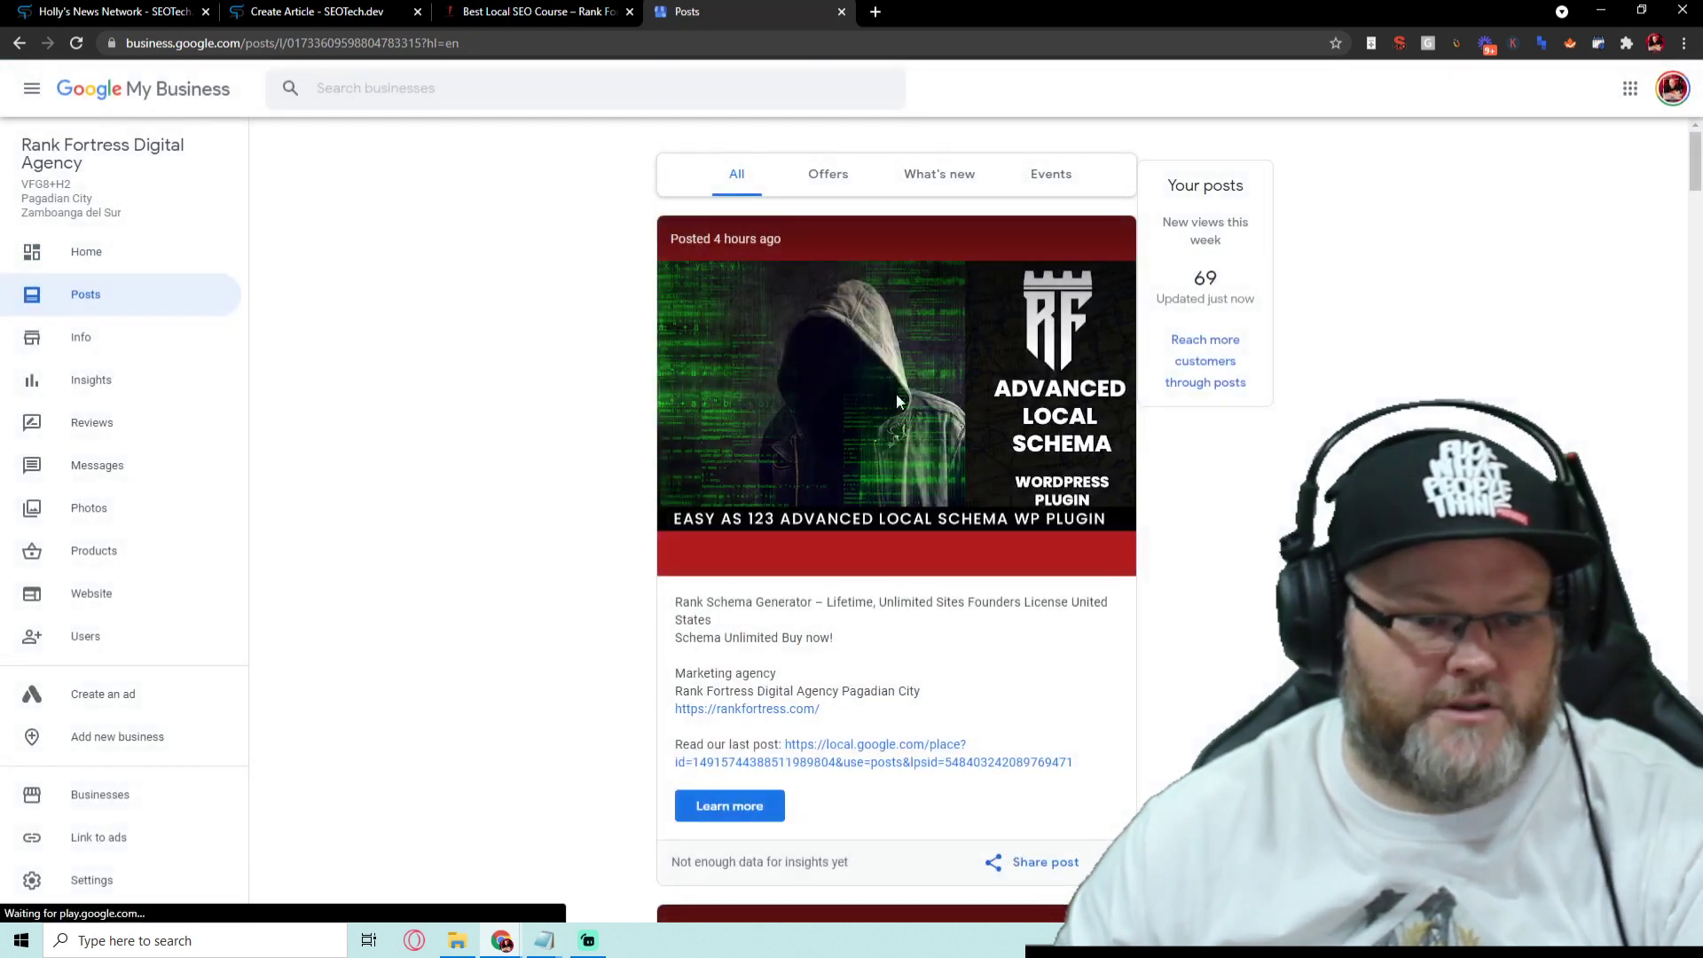
Paste the first GMB post image under 'What is the best course on SEO?'
{"action": "right_click", "coordinate": [885, 387]}
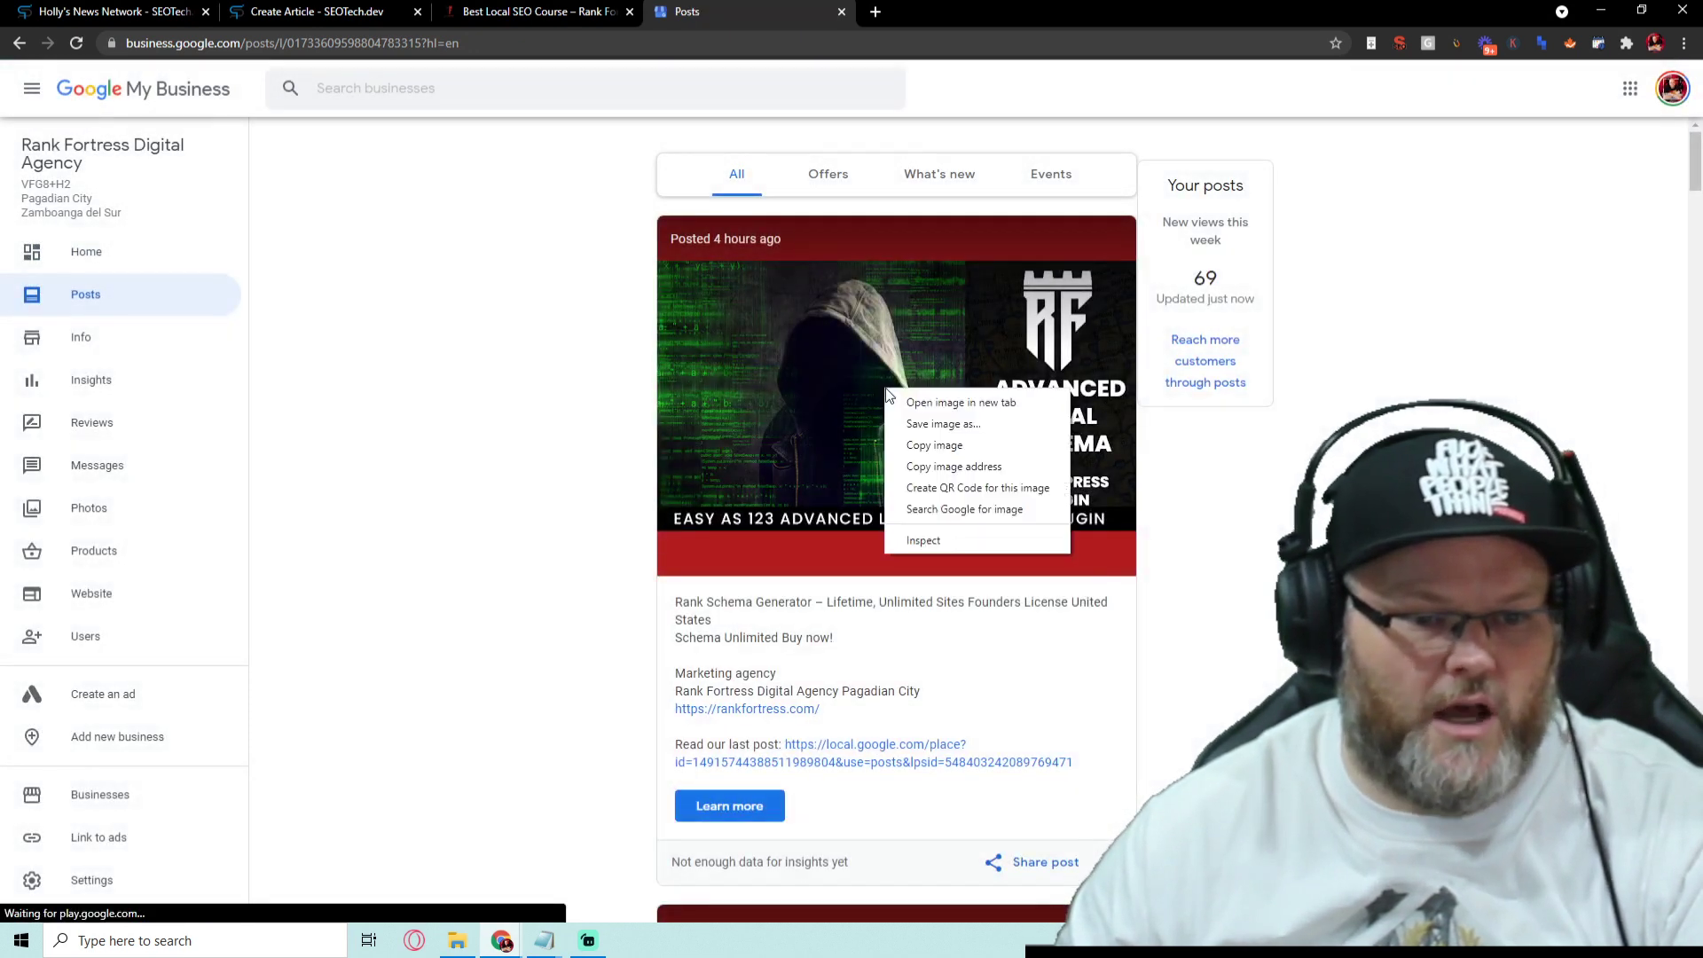
{"action": "key", "text": "Escape"}
{"action": "right_click", "coordinate": [1002, 399]}
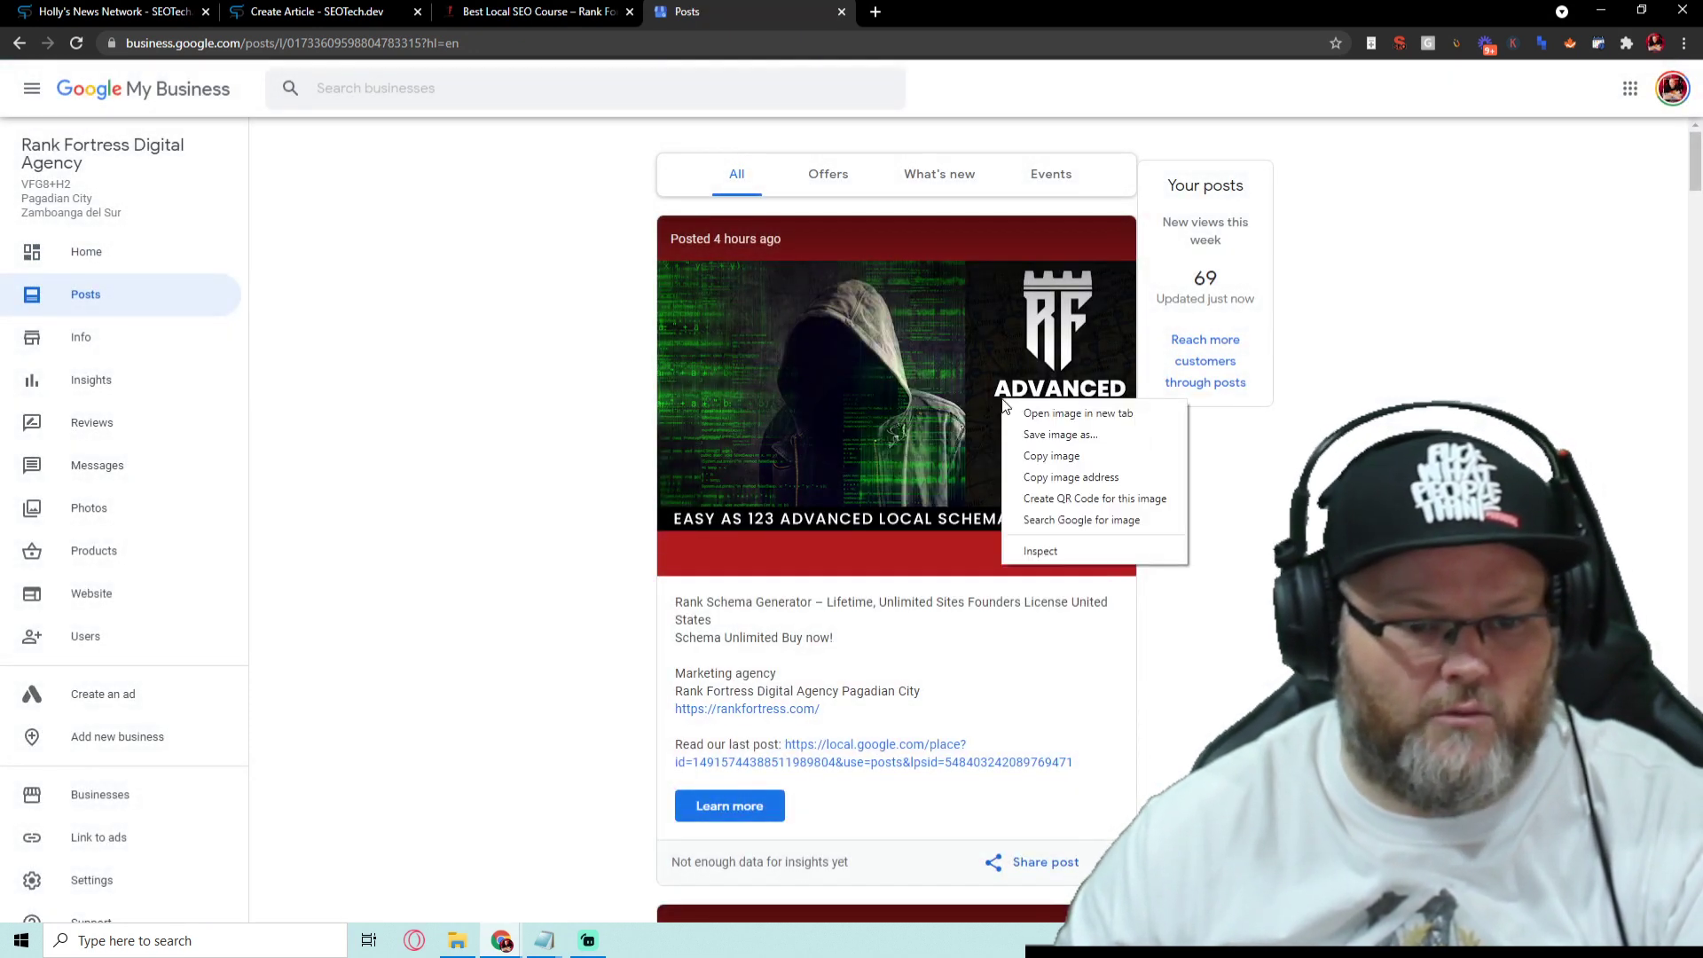
{"action": "left_click", "coordinate": [1022, 455]}
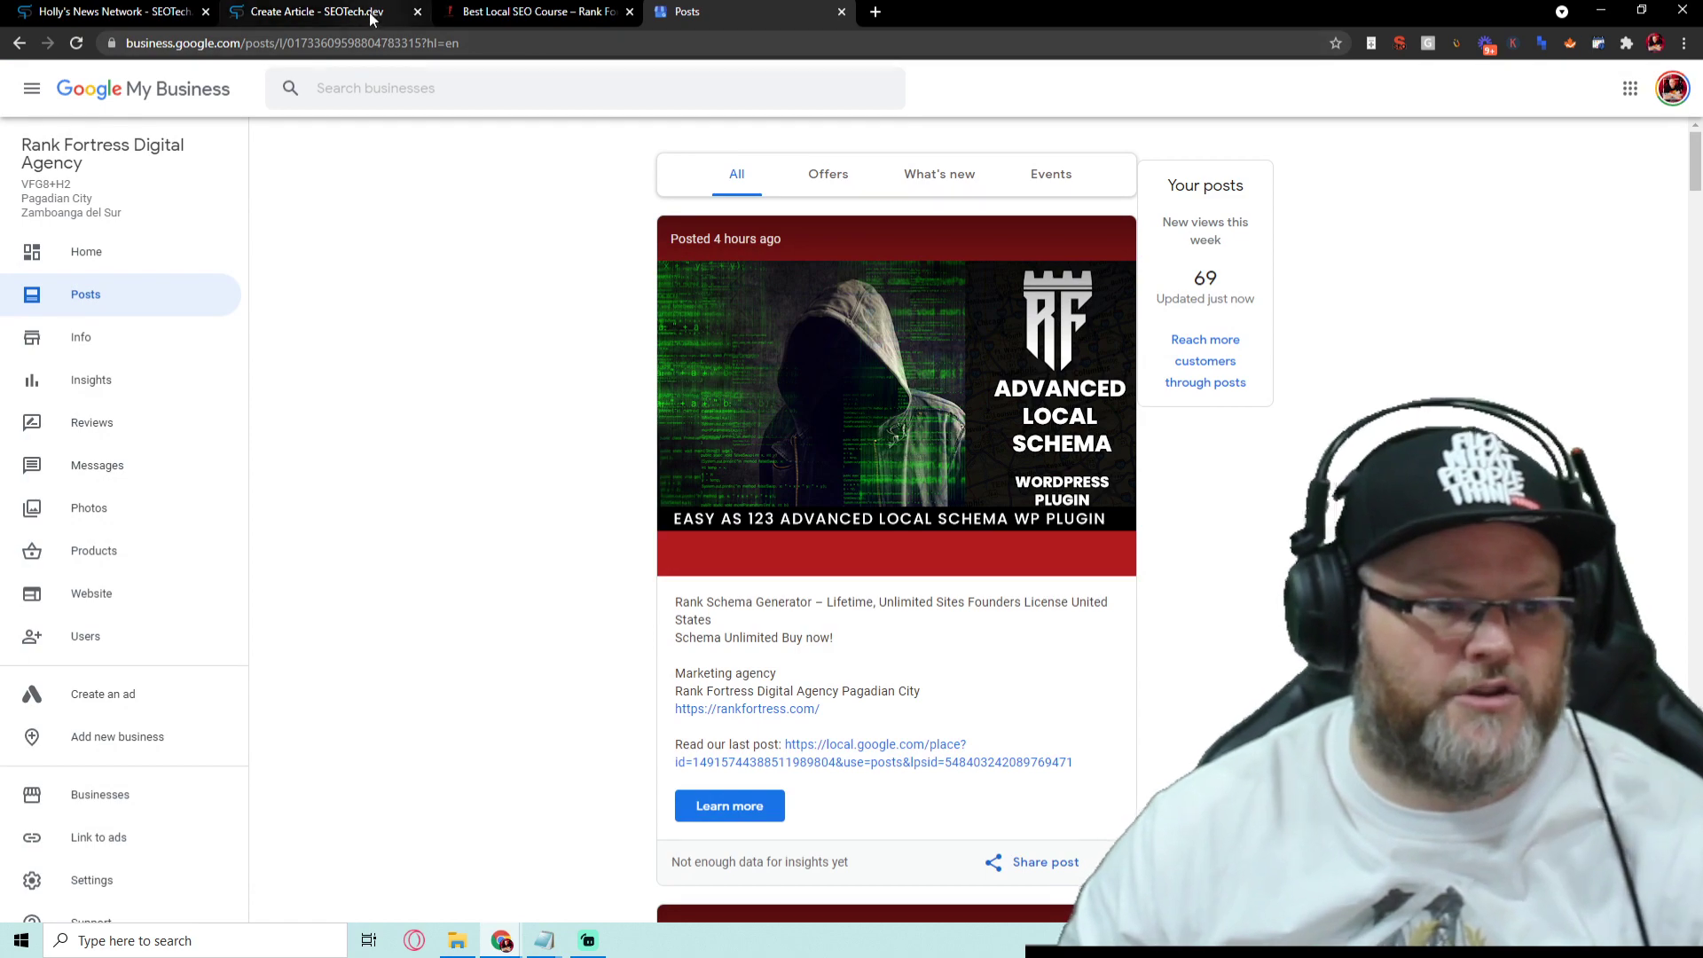
{"action": "left_click_drag", "start_coordinate": [395, 14], "coordinate": [612, 13]}
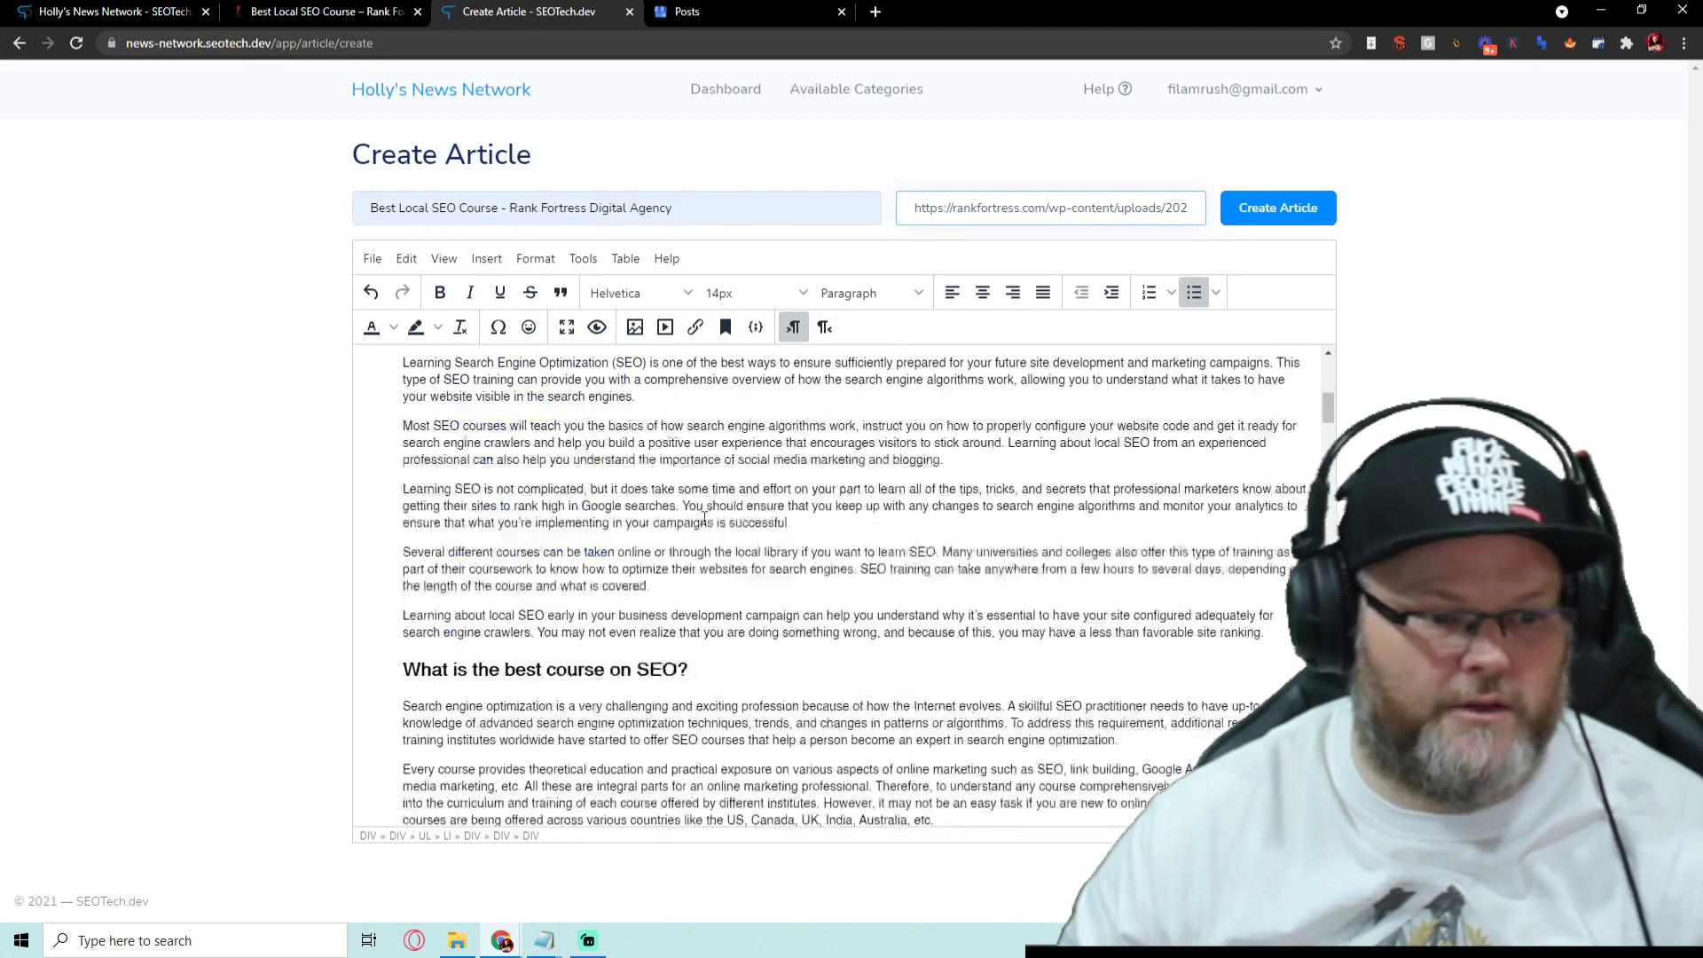
{"action": "scroll", "coordinate": [705, 518], "scroll_direction": "down", "scroll_amount": 2}
{"action": "scroll", "coordinate": [705, 517], "scroll_direction": "down", "scroll_amount": 1}
{"action": "left_click", "coordinate": [771, 391]}
{"action": "key", "text": "Return"}
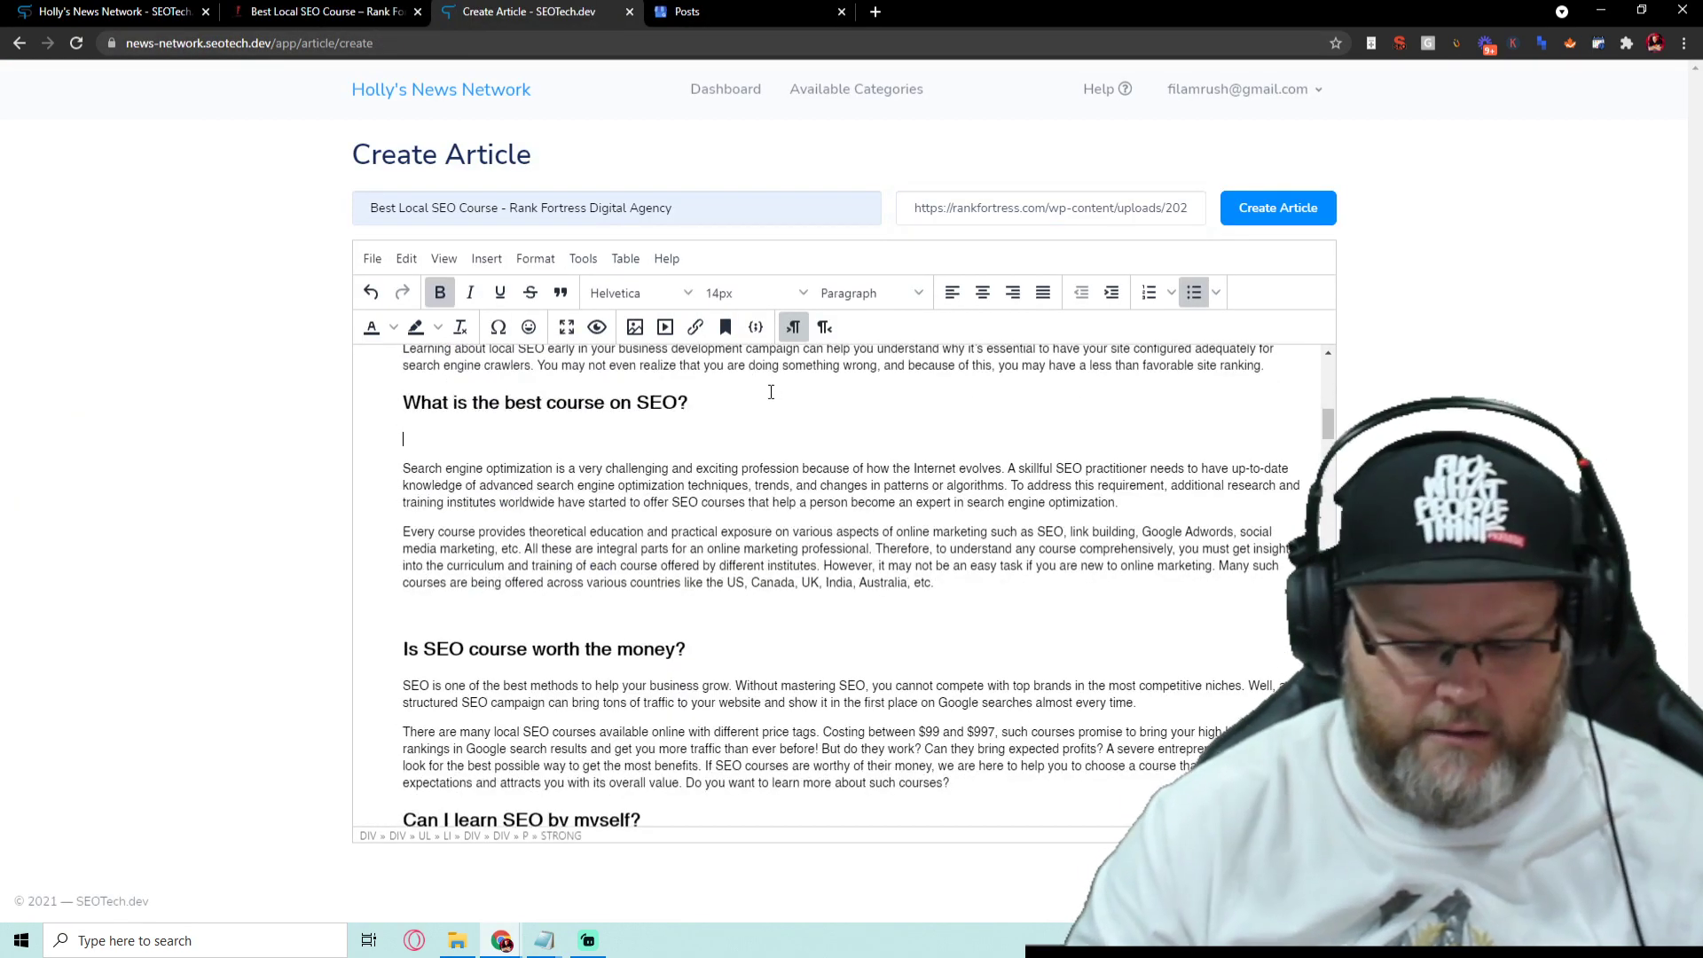
{"action": "key", "text": "ctrl+v"}
Paste the second GMB post image under 'Is SEO course worth the money?'
{"action": "left_click", "coordinate": [746, 22]}
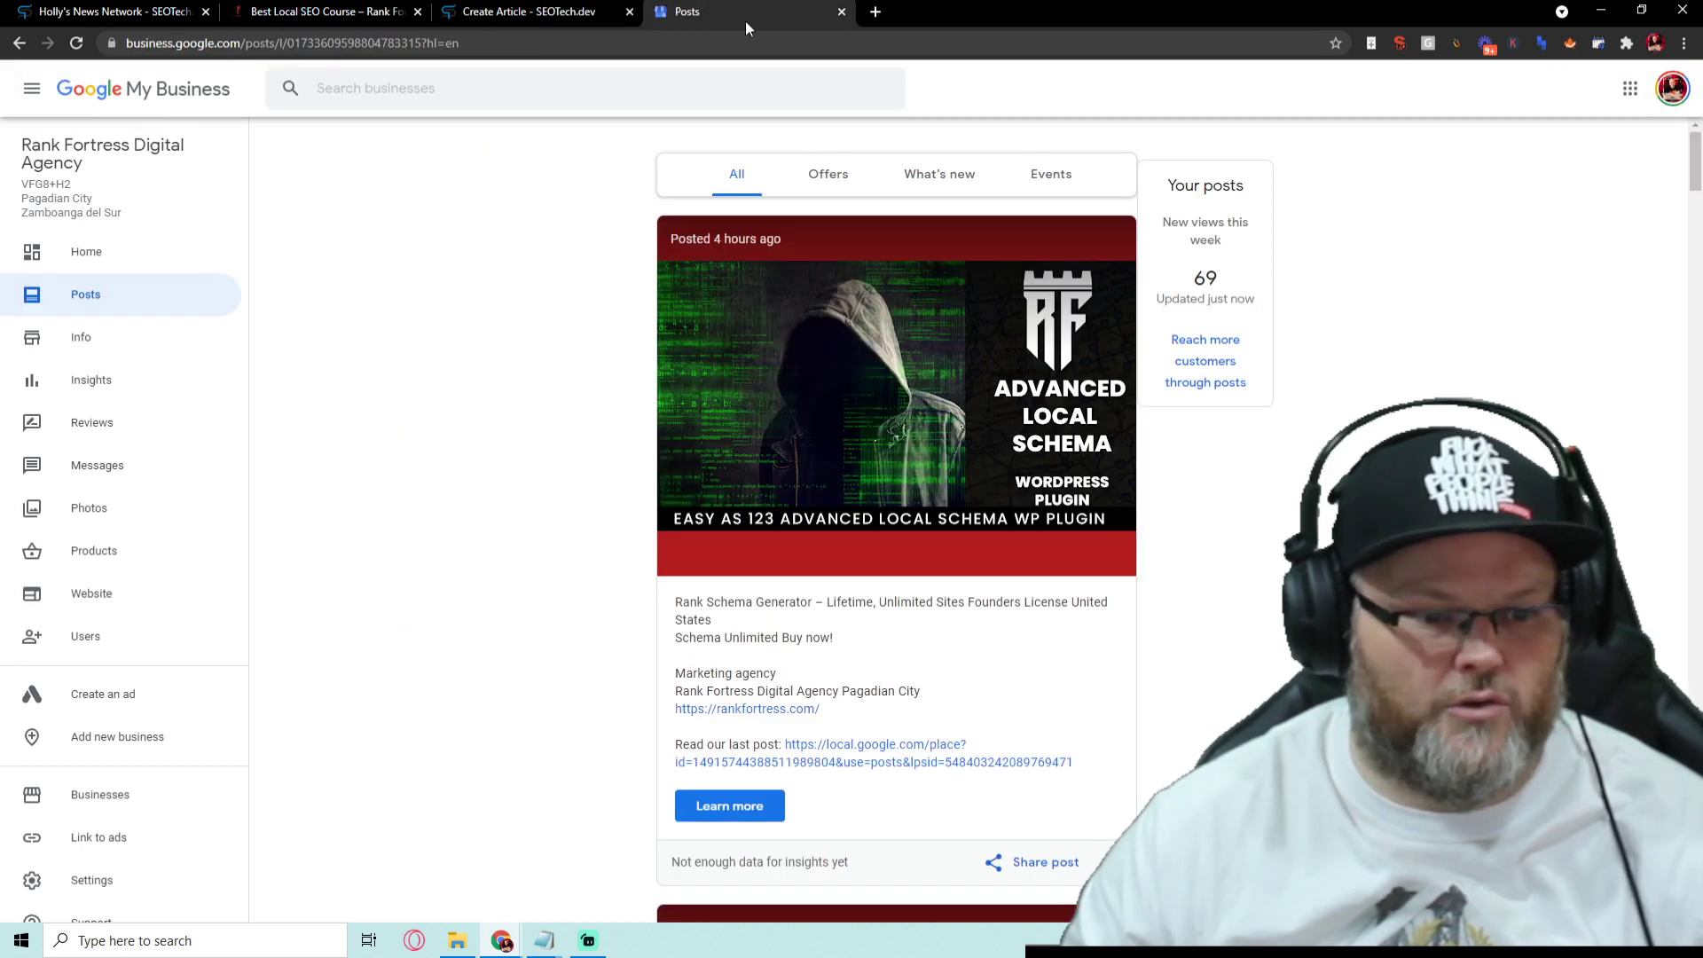
{"action": "scroll", "coordinate": [851, 497], "scroll_direction": "down", "scroll_amount": 5}
{"action": "right_click", "coordinate": [854, 556]}
{"action": "left_click", "coordinate": [888, 610]}
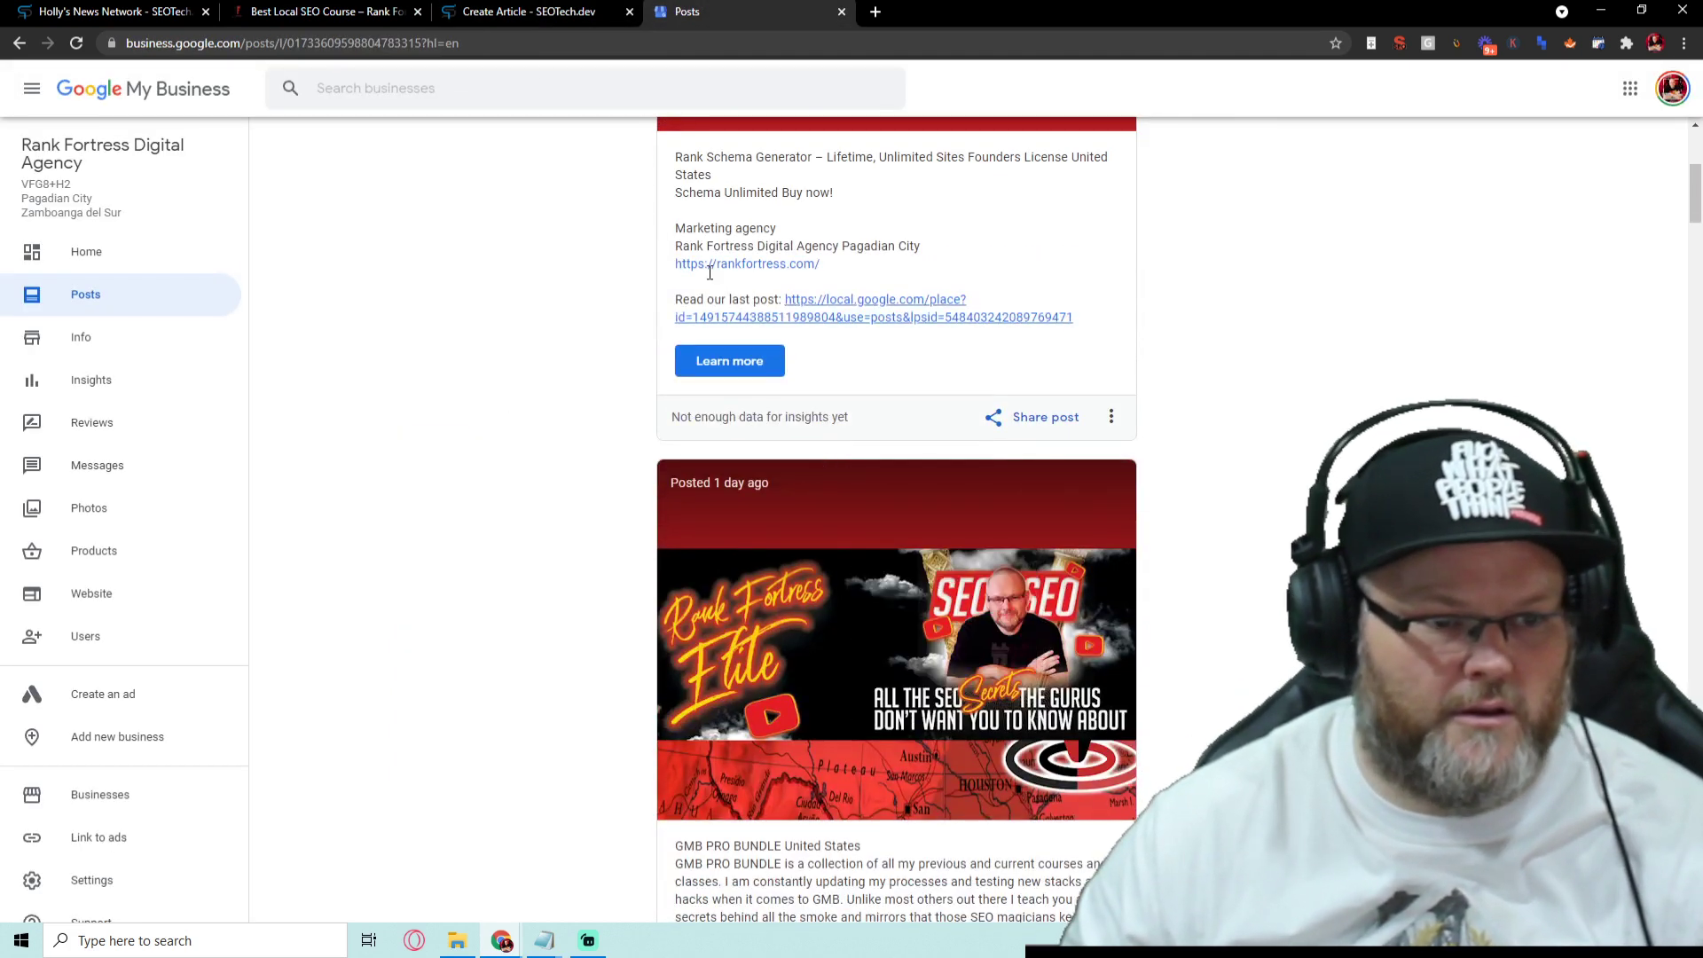
{"action": "left_click", "coordinate": [529, 11]}
{"action": "scroll", "coordinate": [719, 595], "scroll_direction": "down", "scroll_amount": 5}
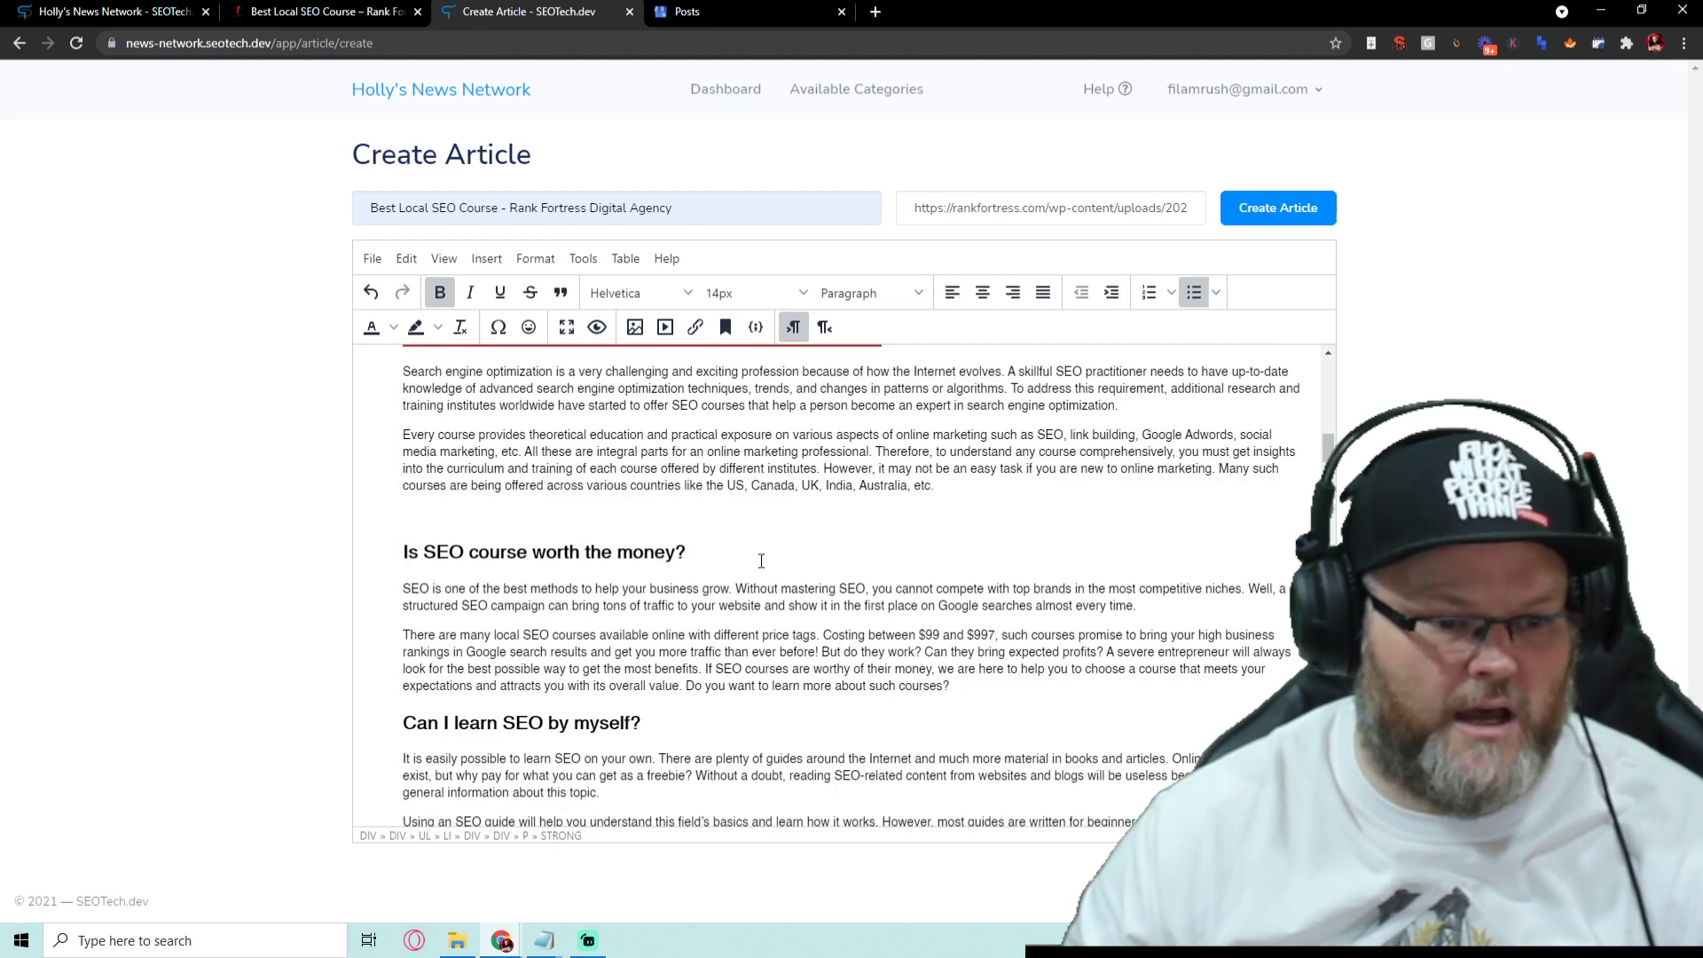
{"action": "key", "text": "Return"}
{"action": "key", "text": "ctrl+v"}
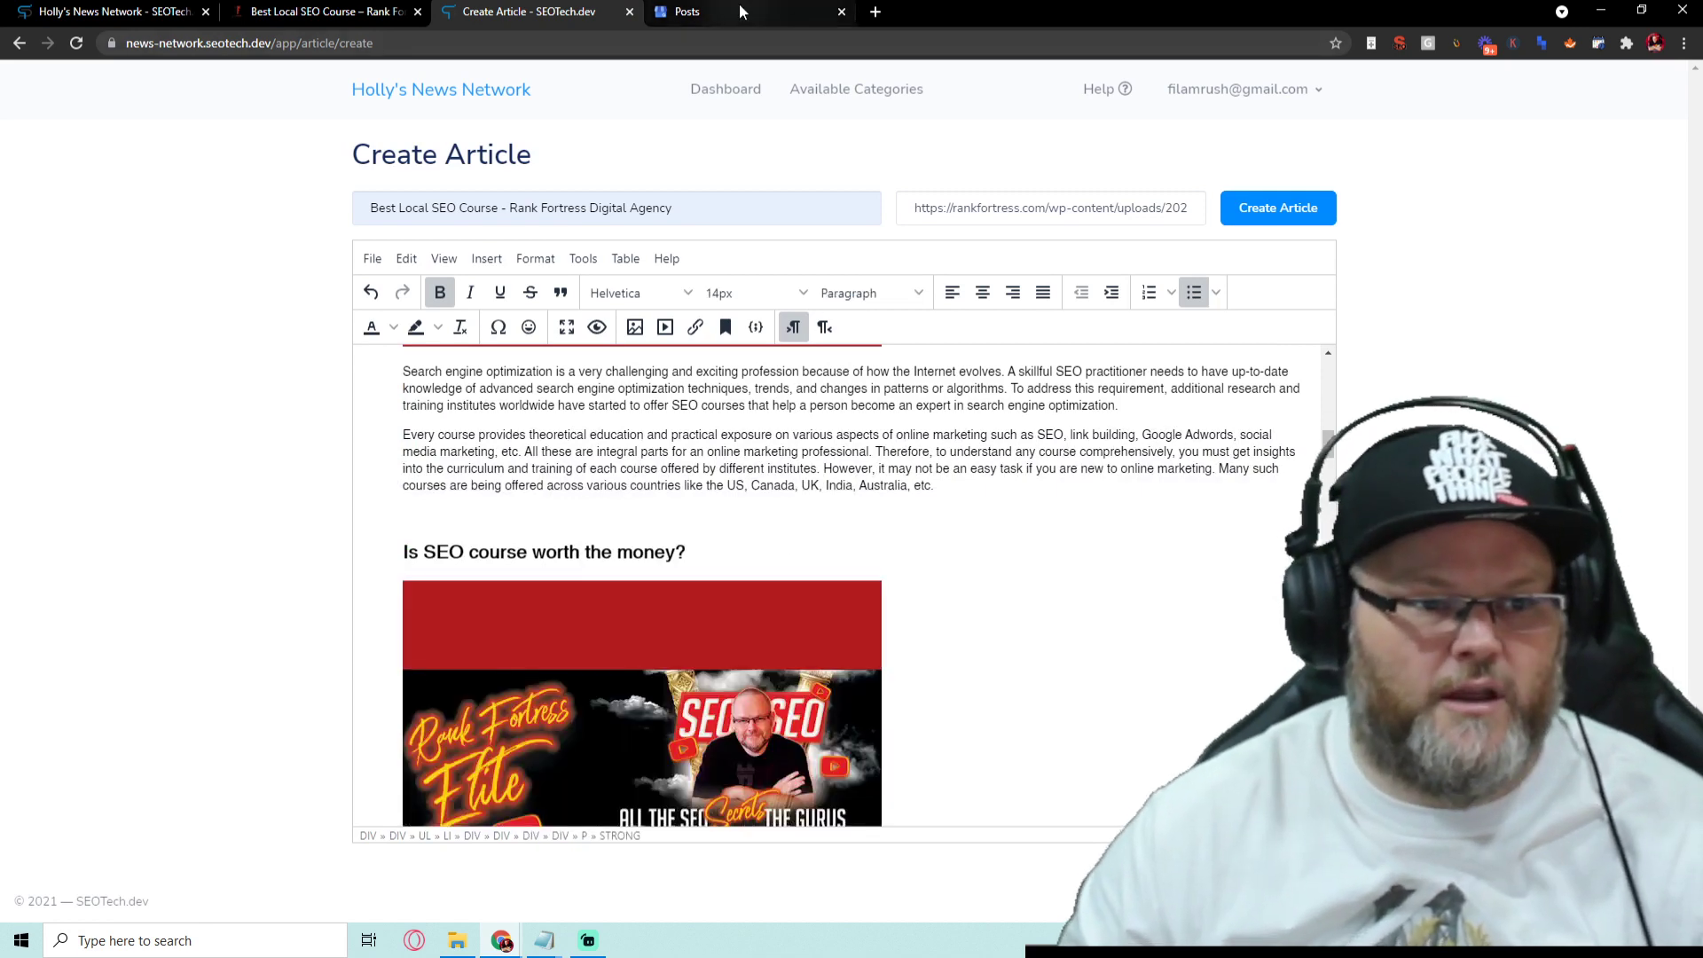
Copy the GMB FORTRESS post image from Google My Business
{"action": "left_click", "coordinate": [738, 7]}
{"action": "scroll", "coordinate": [922, 616], "scroll_direction": "down", "scroll_amount": 7}
{"action": "scroll", "coordinate": [914, 603], "scroll_direction": "down", "scroll_amount": 3}
{"action": "right_click", "coordinate": [888, 404]}
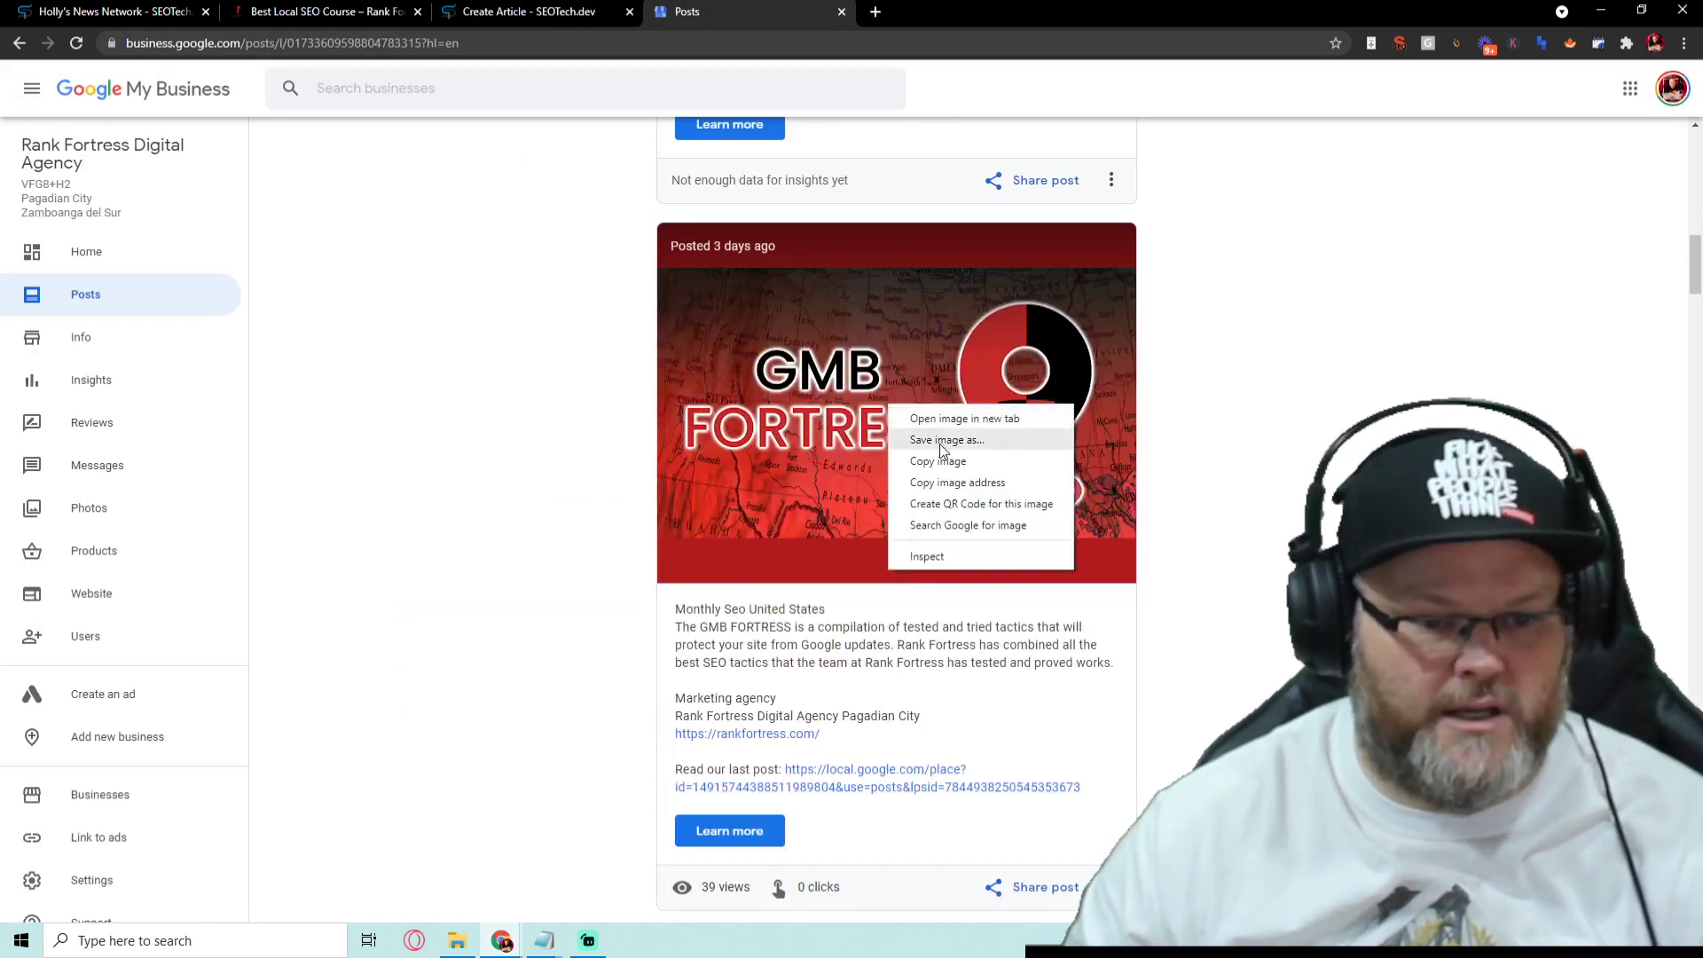
{"action": "left_click", "coordinate": [923, 457]}
{"action": "left_click", "coordinate": [532, 12]}
Paste the GMB FORTRESS image under the 'Is SEO easy?' heading
{"action": "scroll", "coordinate": [812, 516], "scroll_direction": "down", "scroll_amount": 3}
{"action": "scroll", "coordinate": [813, 515], "scroll_direction": "down", "scroll_amount": 2}
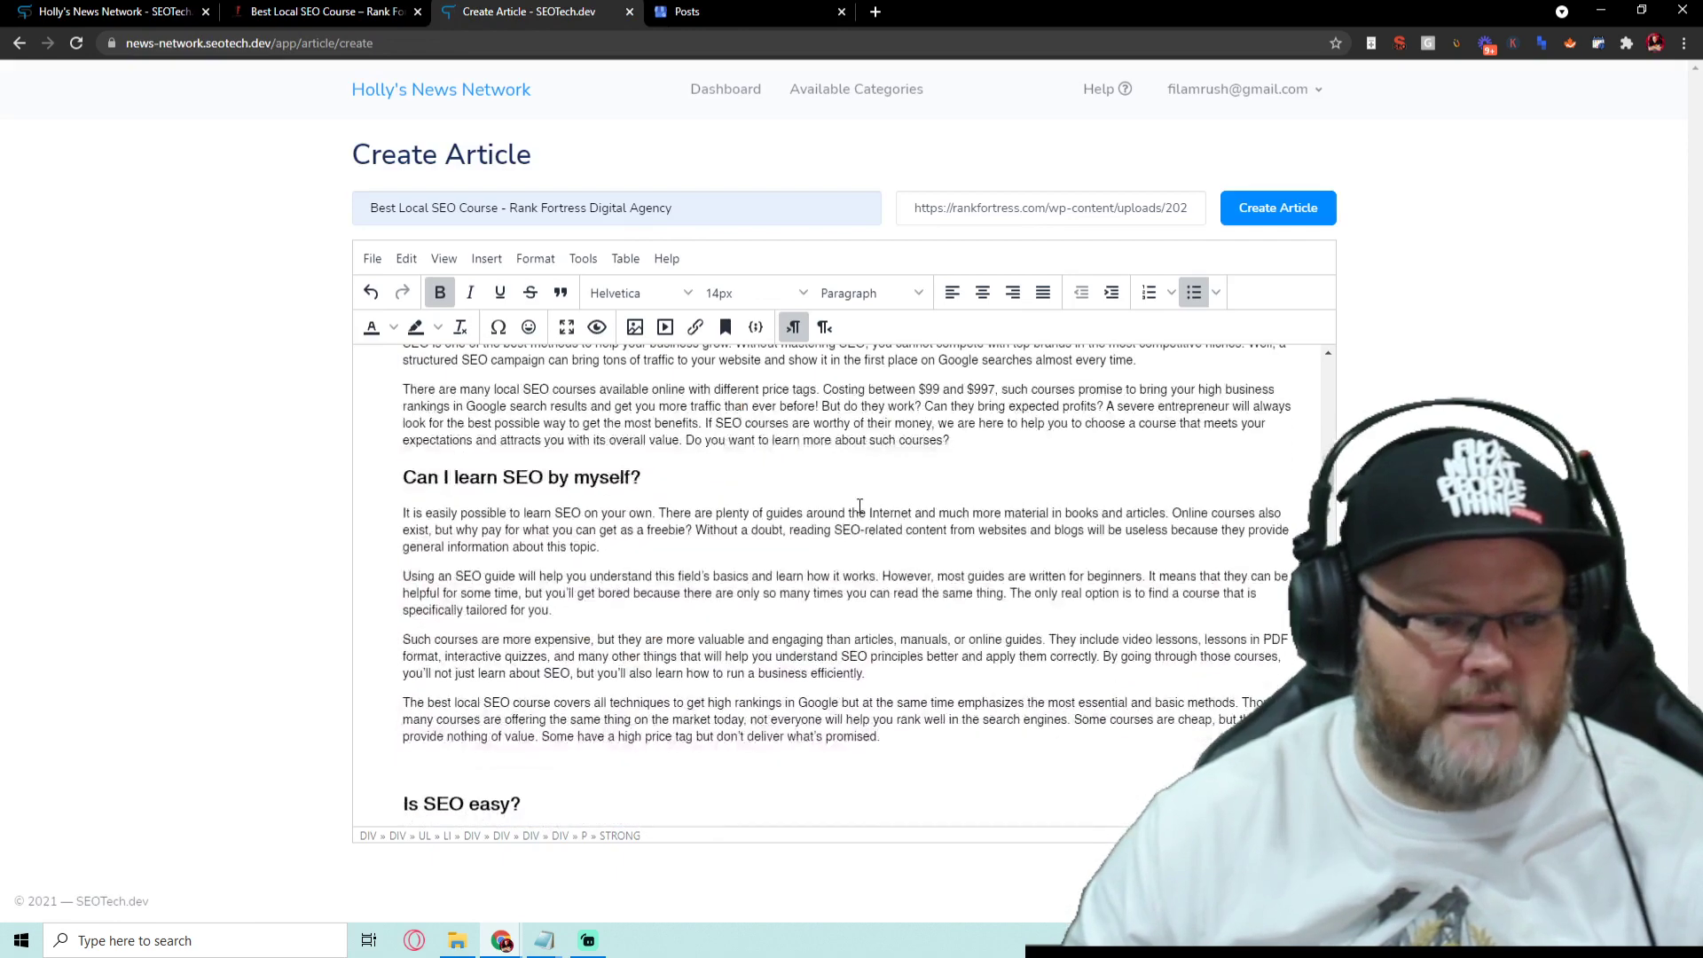
{"action": "scroll", "coordinate": [812, 516], "scroll_direction": "down", "scroll_amount": 4}
{"action": "key", "text": "Return"}
{"action": "key", "text": "ctrl+v"}
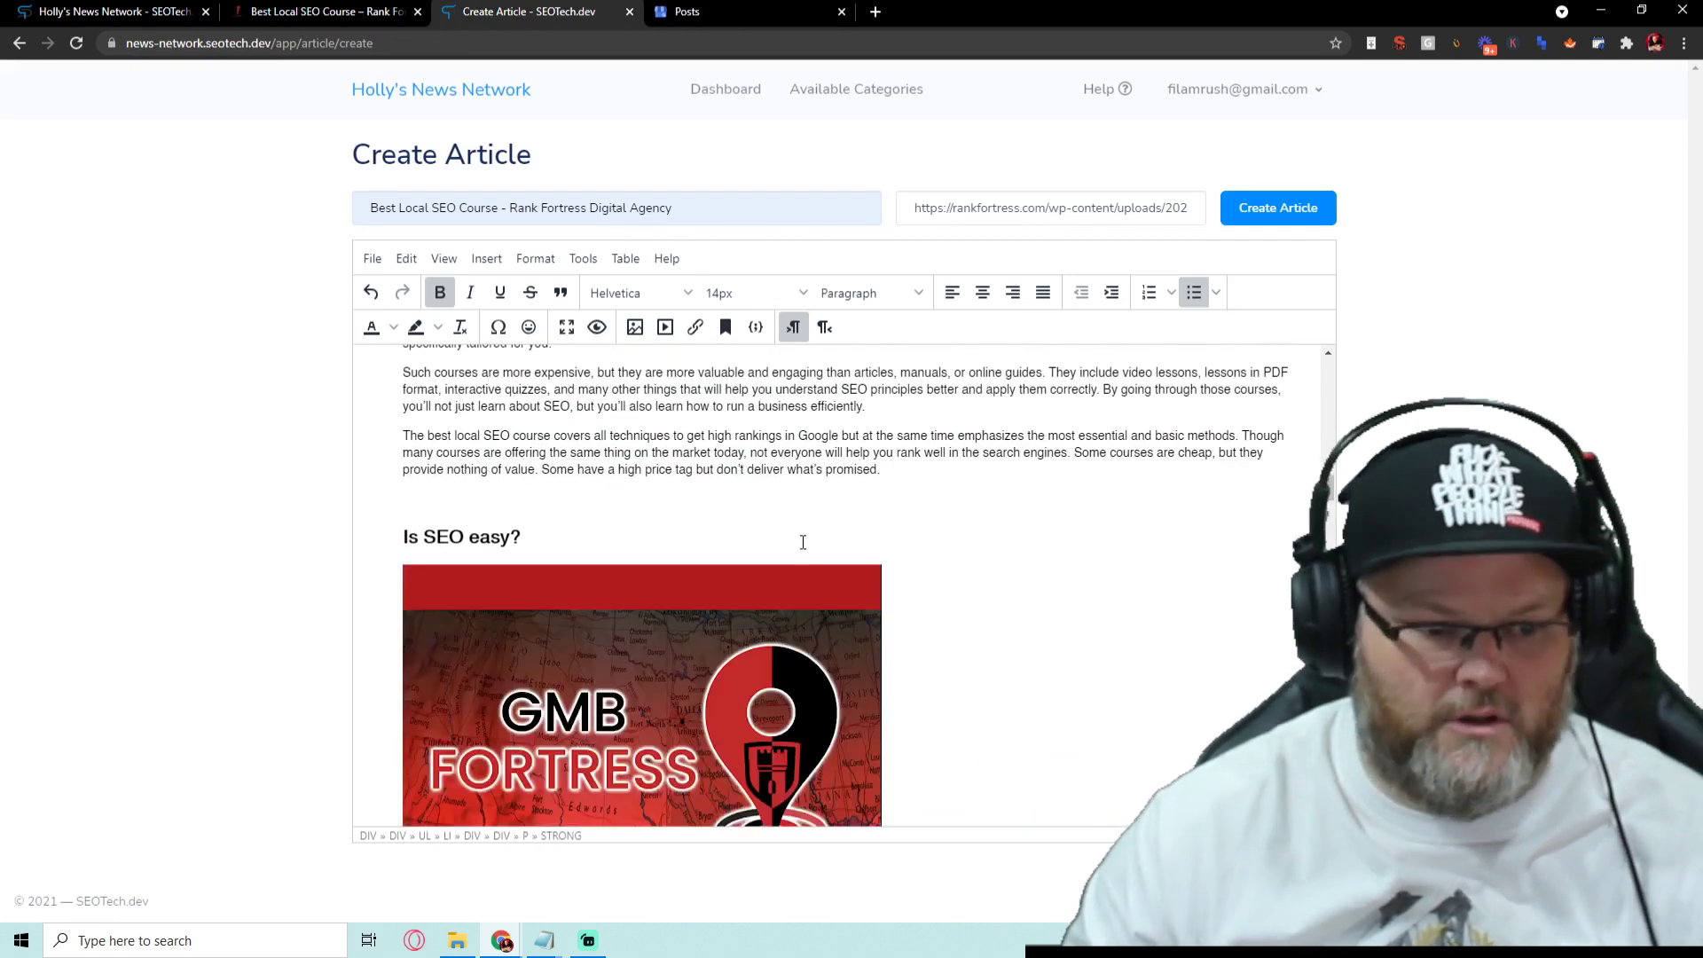
Add the GMB in-depth analysis image under 'Is SEO a good career?'
{"action": "left_click", "coordinate": [710, 11]}
{"action": "scroll", "coordinate": [971, 572], "scroll_direction": "down", "scroll_amount": 9}
{"action": "scroll", "coordinate": [967, 568], "scroll_direction": "down", "scroll_amount": 8}
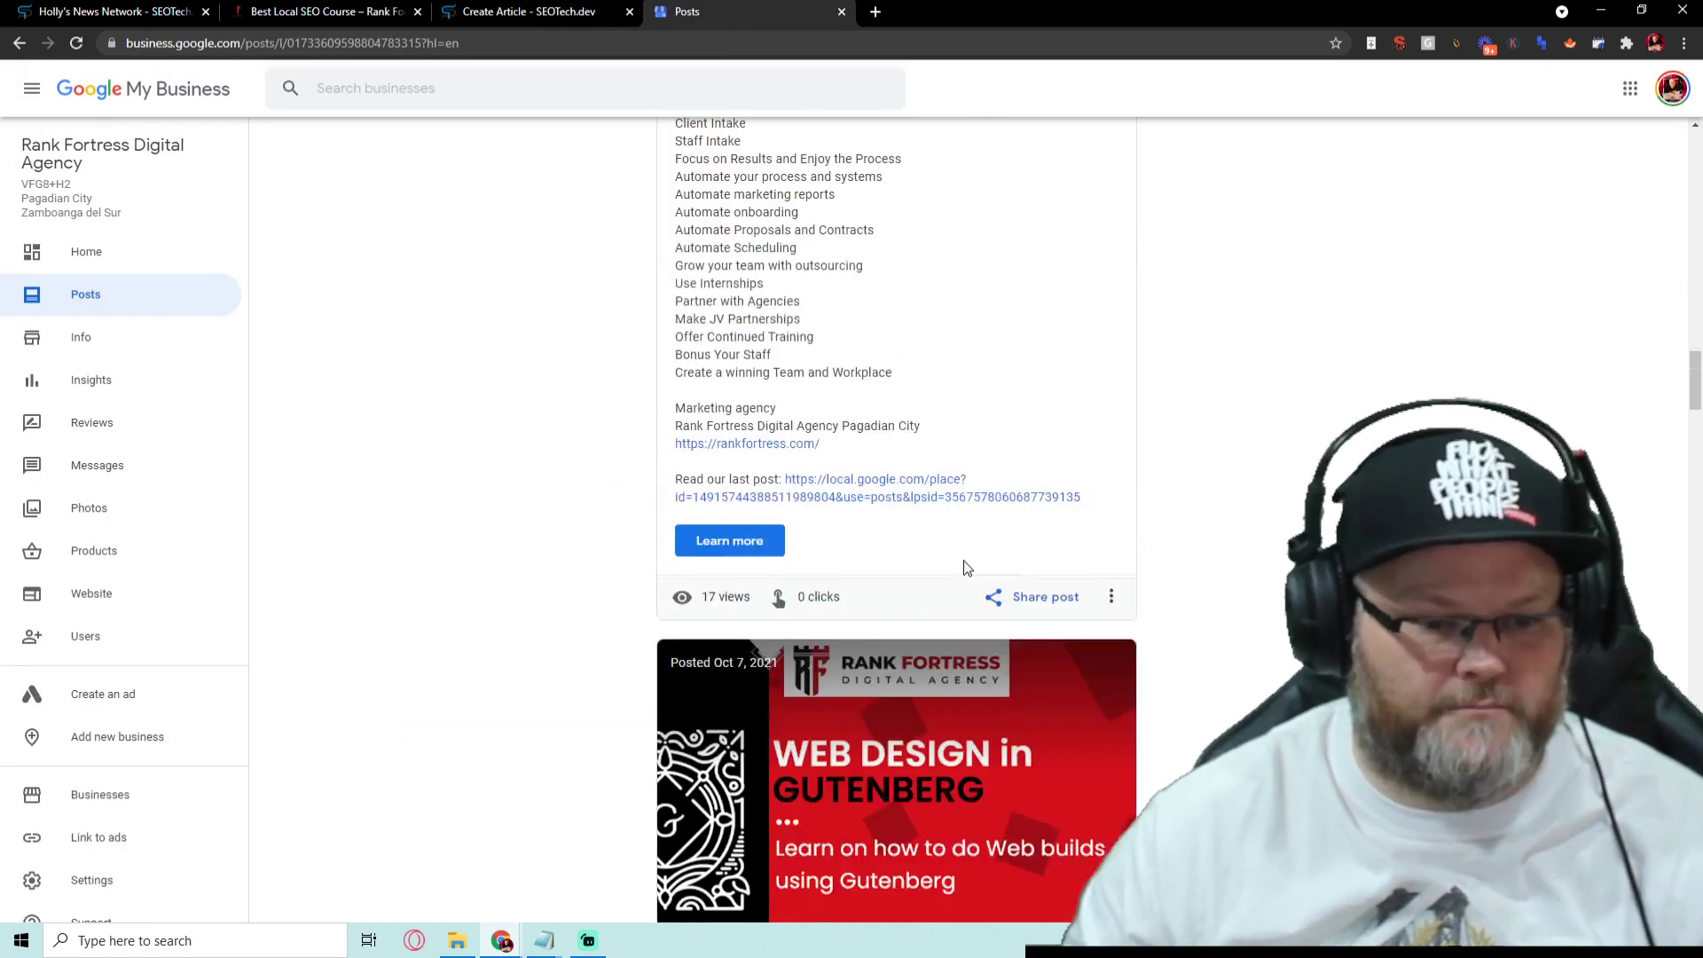
{"action": "scroll", "coordinate": [965, 565], "scroll_direction": "down", "scroll_amount": 5}
{"action": "scroll", "coordinate": [939, 471], "scroll_direction": "down", "scroll_amount": 6}
{"action": "scroll", "coordinate": [938, 471], "scroll_direction": "down", "scroll_amount": 3}
{"action": "right_click", "coordinate": [917, 332]}
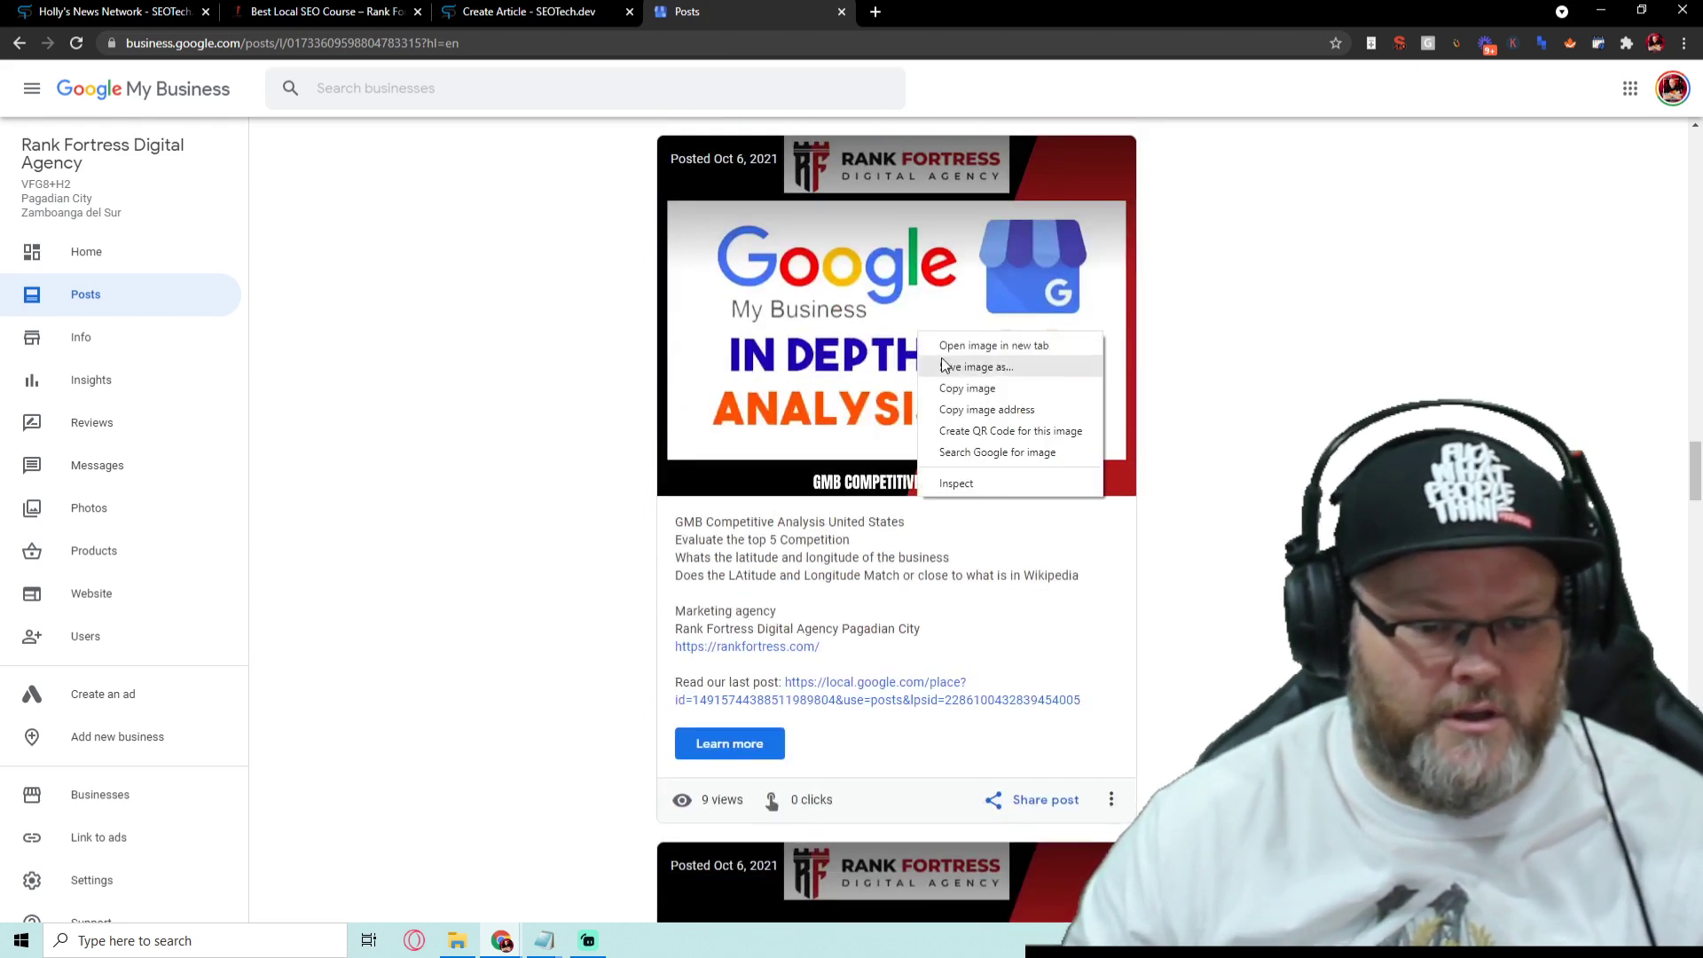
{"action": "left_click", "coordinate": [949, 388]}
{"action": "left_click", "coordinate": [593, 13]}
{"action": "scroll", "coordinate": [912, 509], "scroll_direction": "down", "scroll_amount": 5}
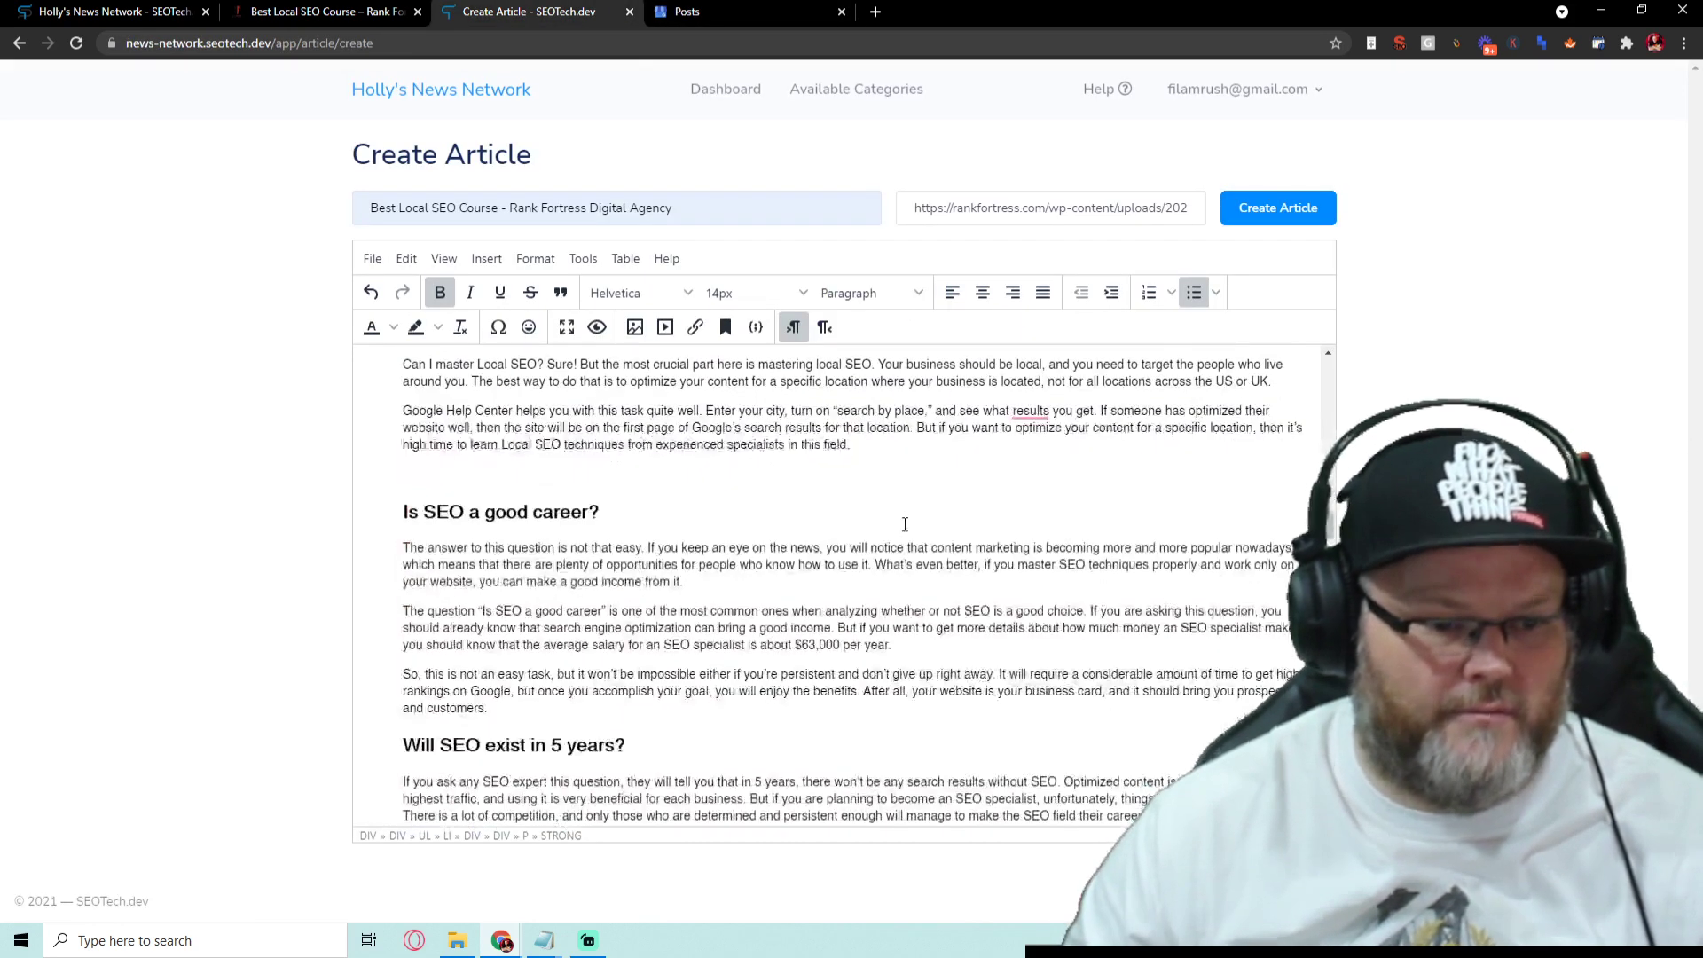
{"action": "key", "text": "Return"}
{"action": "key", "text": "ctrl+v"}
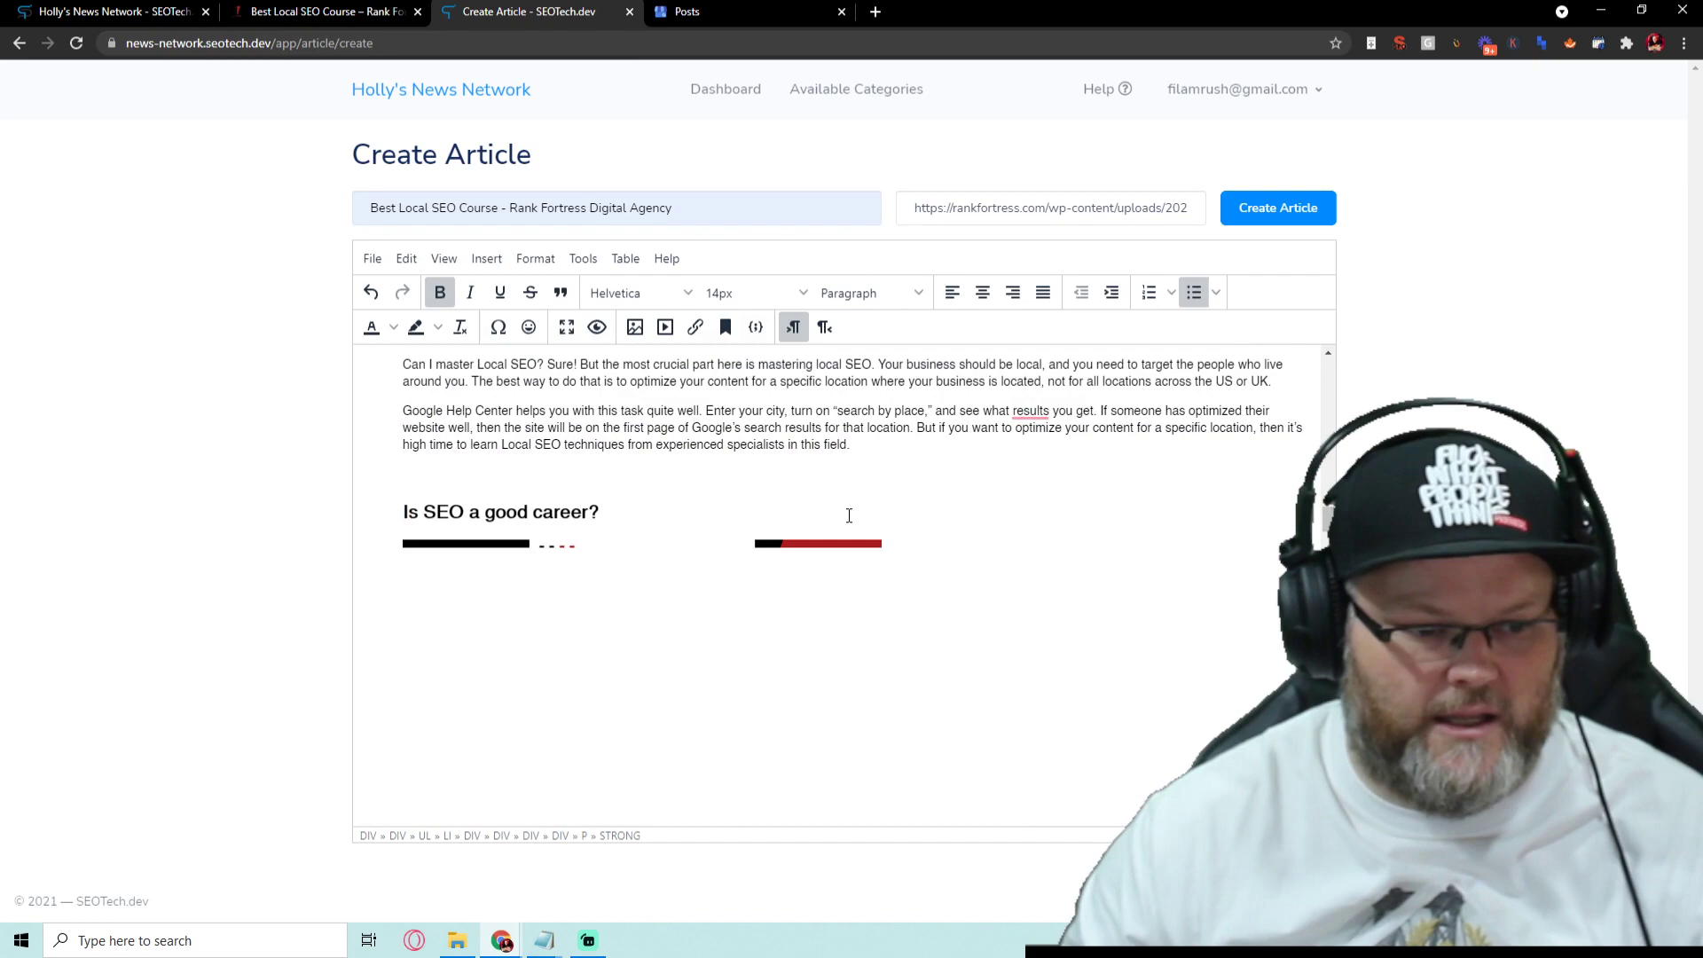
Add the Core Web Vitals post image under 'Is SEO an in-demand skill?'
{"action": "scroll", "coordinate": [839, 557], "scroll_direction": "down", "scroll_amount": 10}
{"action": "scroll", "coordinate": [839, 557], "scroll_direction": "down", "scroll_amount": 10}
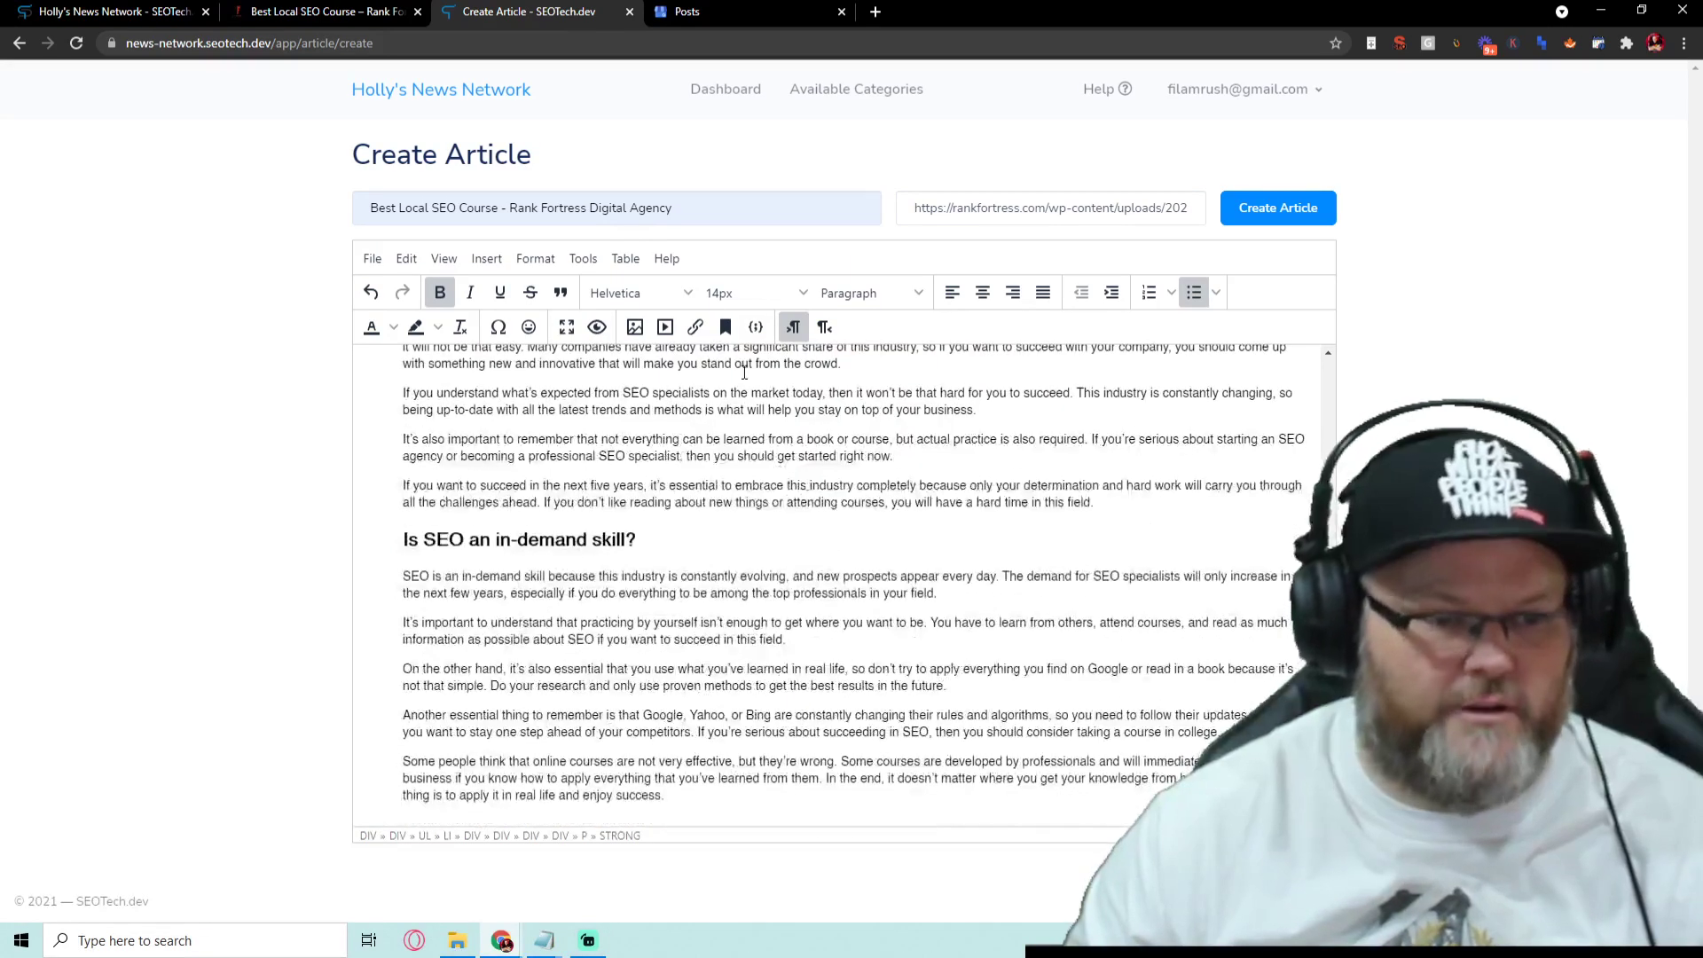
{"action": "left_click", "coordinate": [675, 11]}
{"action": "scroll", "coordinate": [827, 714], "scroll_direction": "down", "scroll_amount": 8}
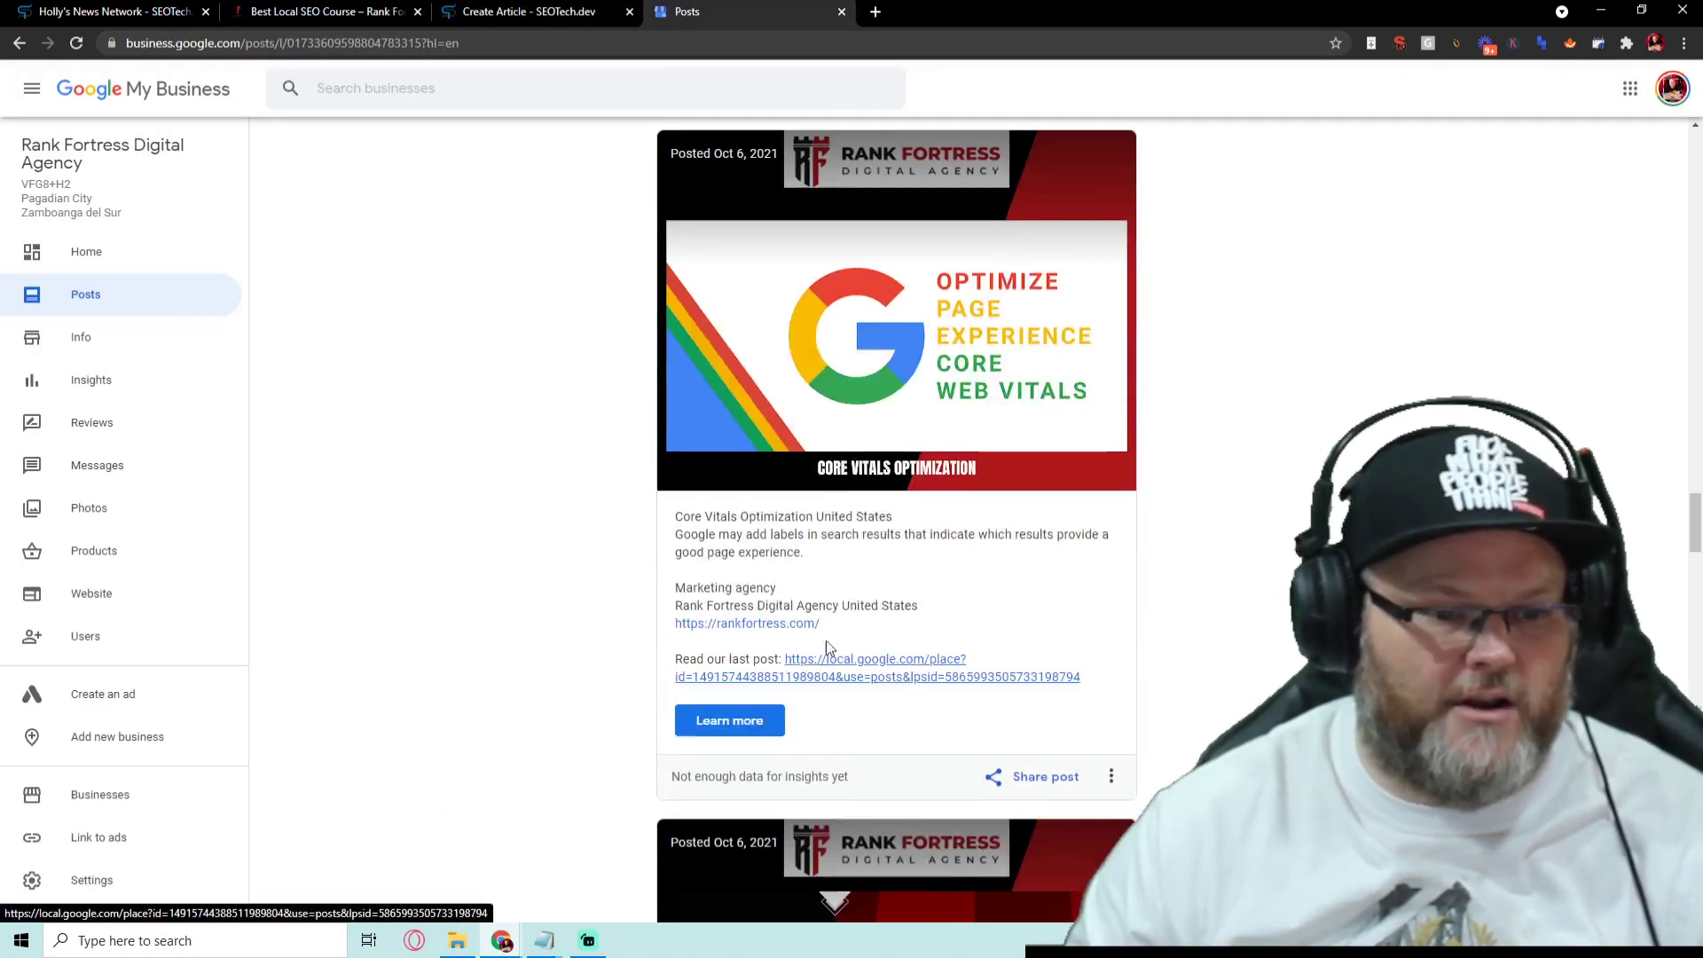
{"action": "right_click", "coordinate": [878, 339]}
{"action": "left_click", "coordinate": [923, 391]}
{"action": "left_click", "coordinate": [551, 10]}
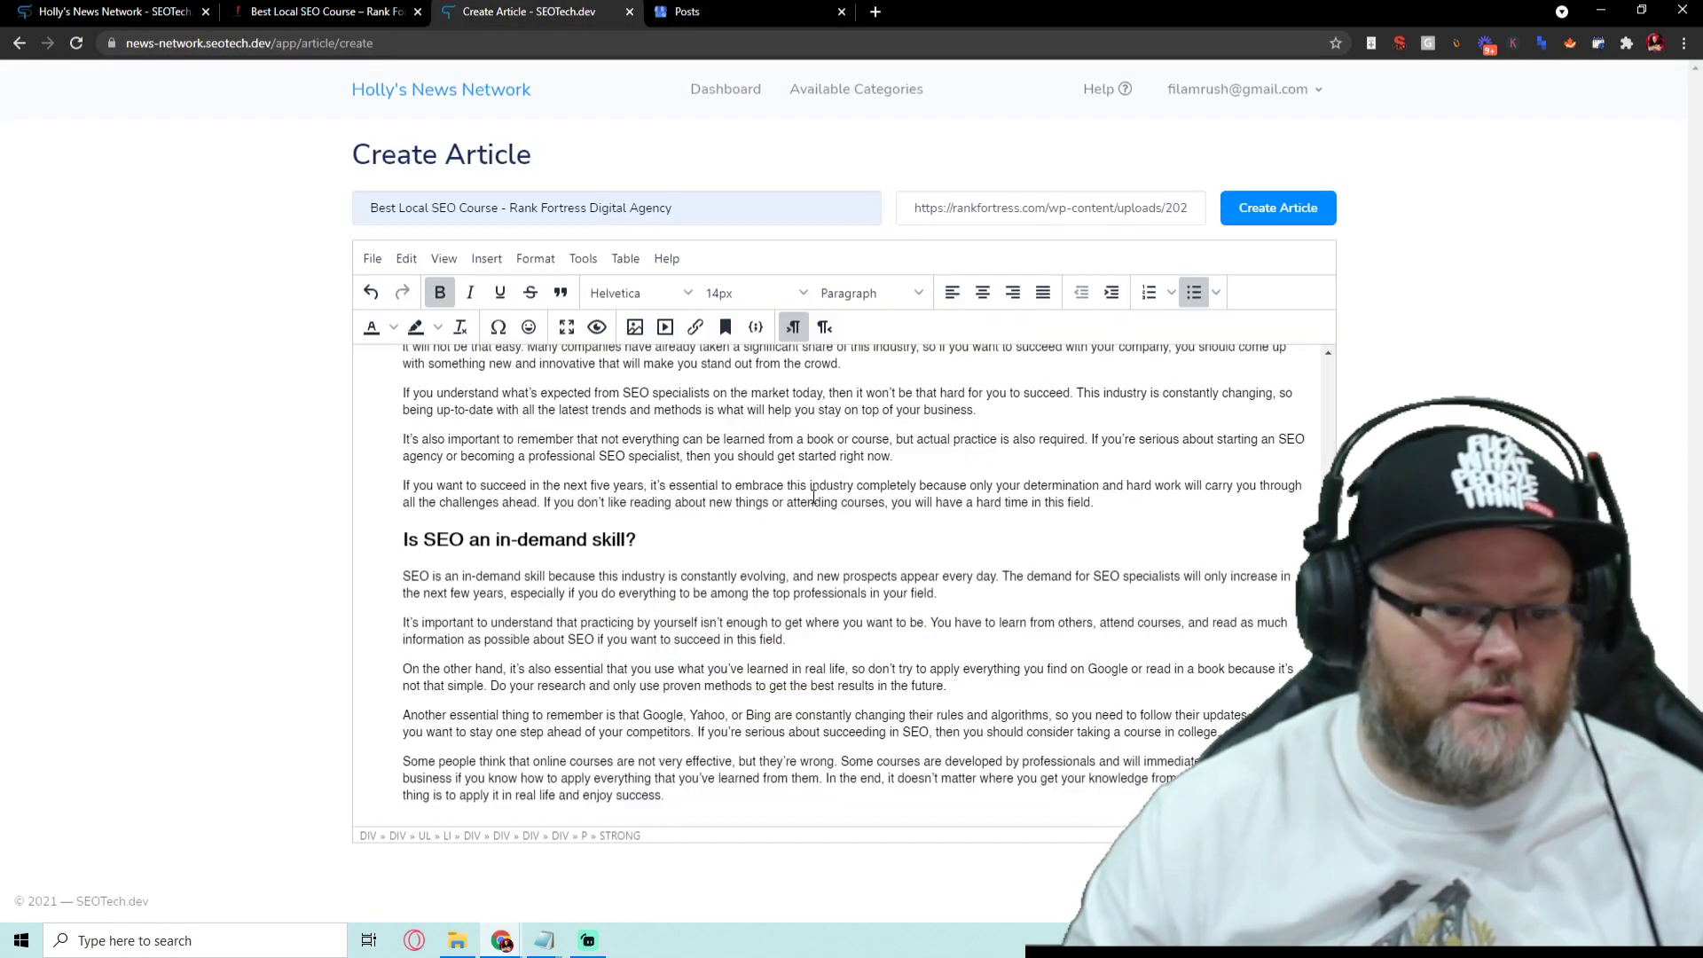
{"action": "key", "text": "Return"}
{"action": "key", "text": "ctrl+v"}
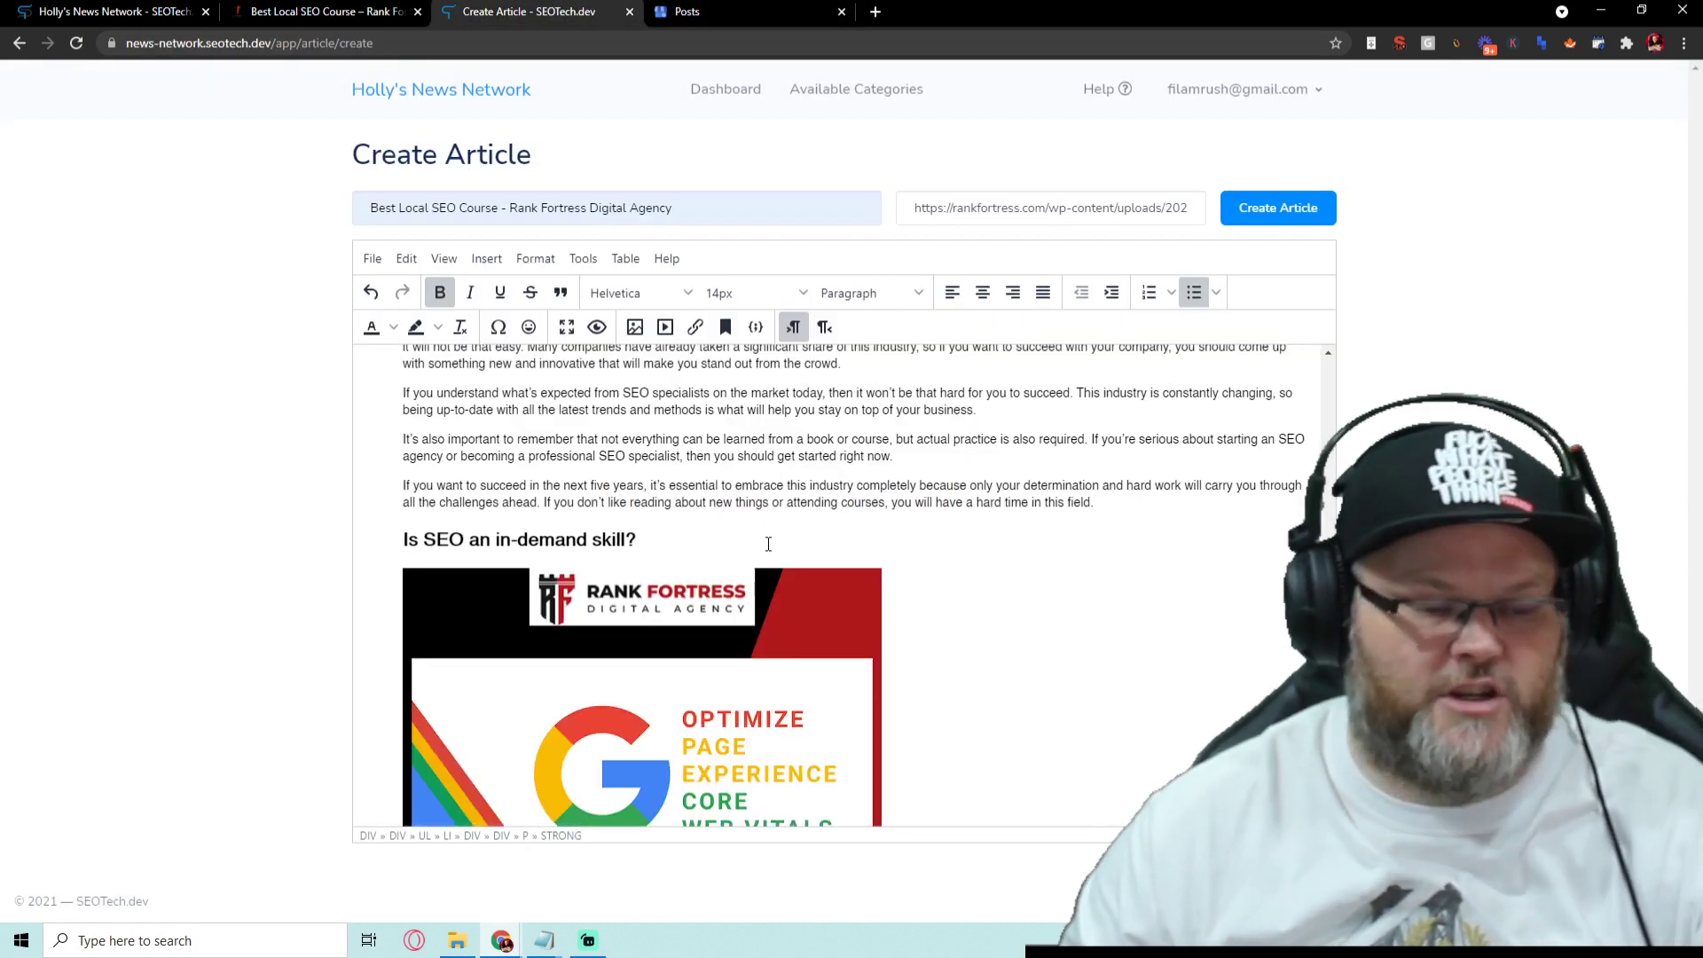
{"action": "scroll", "coordinate": [902, 557], "scroll_direction": "down", "scroll_amount": 1}
{"action": "scroll", "coordinate": [825, 546], "scroll_direction": "down", "scroll_amount": 10}
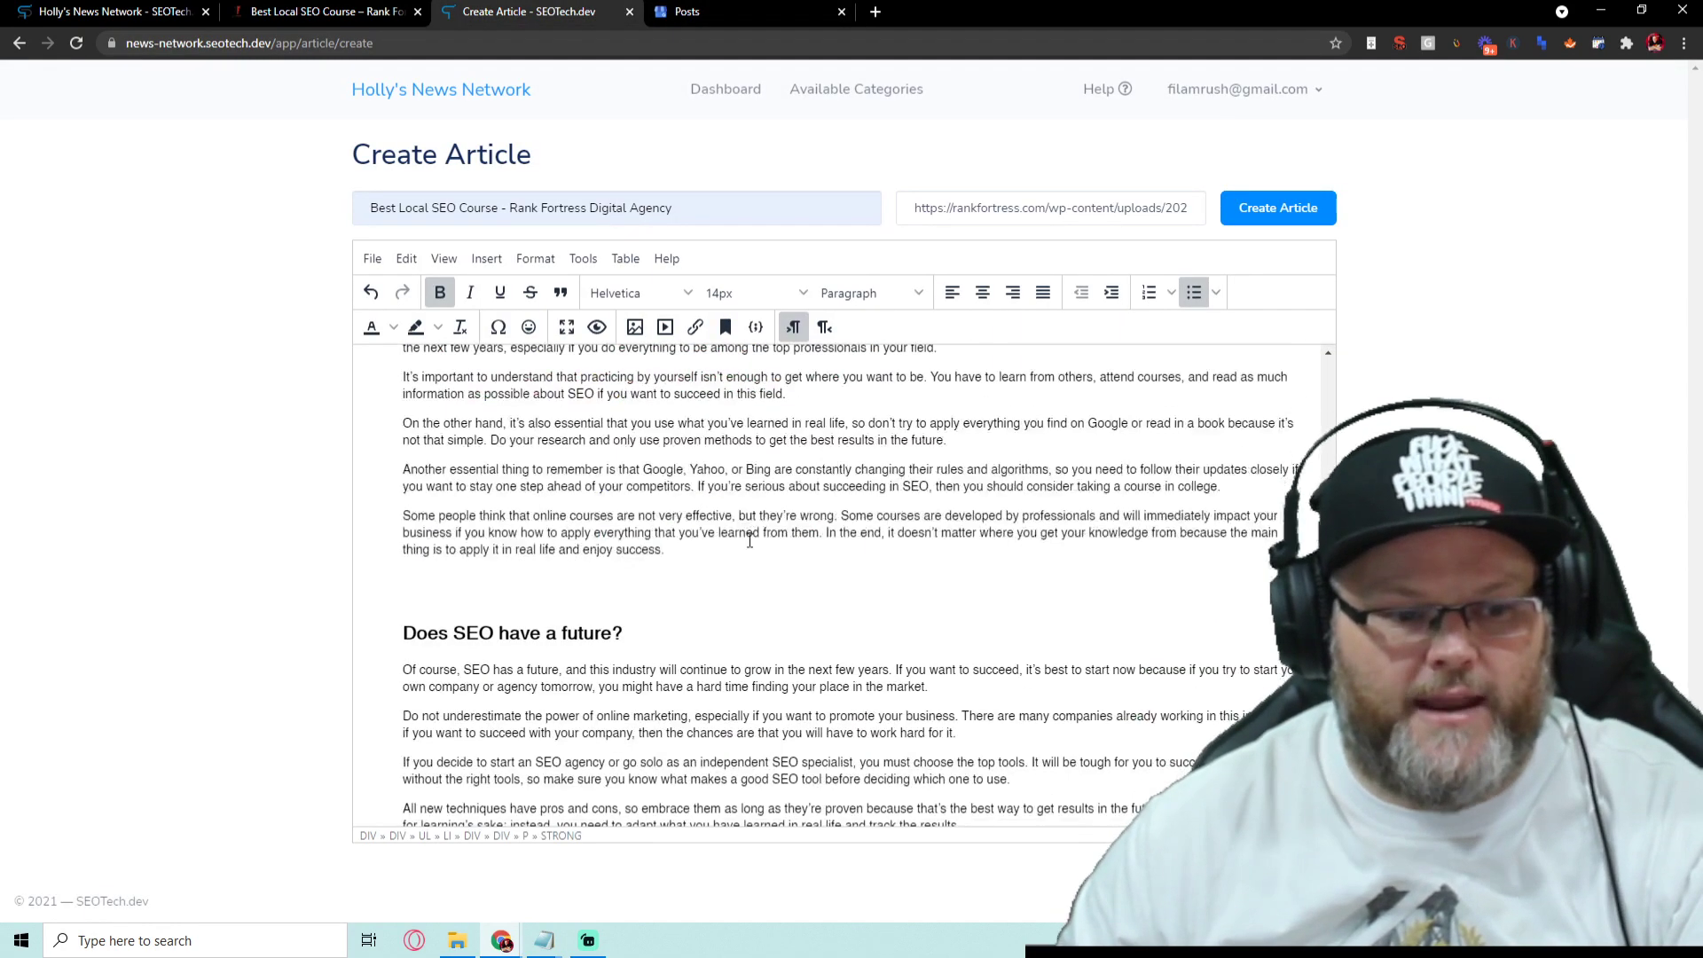
{"action": "scroll", "coordinate": [742, 539], "scroll_direction": "down", "scroll_amount": 10}
{"action": "scroll", "coordinate": [742, 538], "scroll_direction": "down", "scroll_amount": 5}
{"action": "scroll", "coordinate": [742, 538], "scroll_direction": "down", "scroll_amount": 5}
{"action": "scroll", "coordinate": [743, 538], "scroll_direction": "down", "scroll_amount": 5}
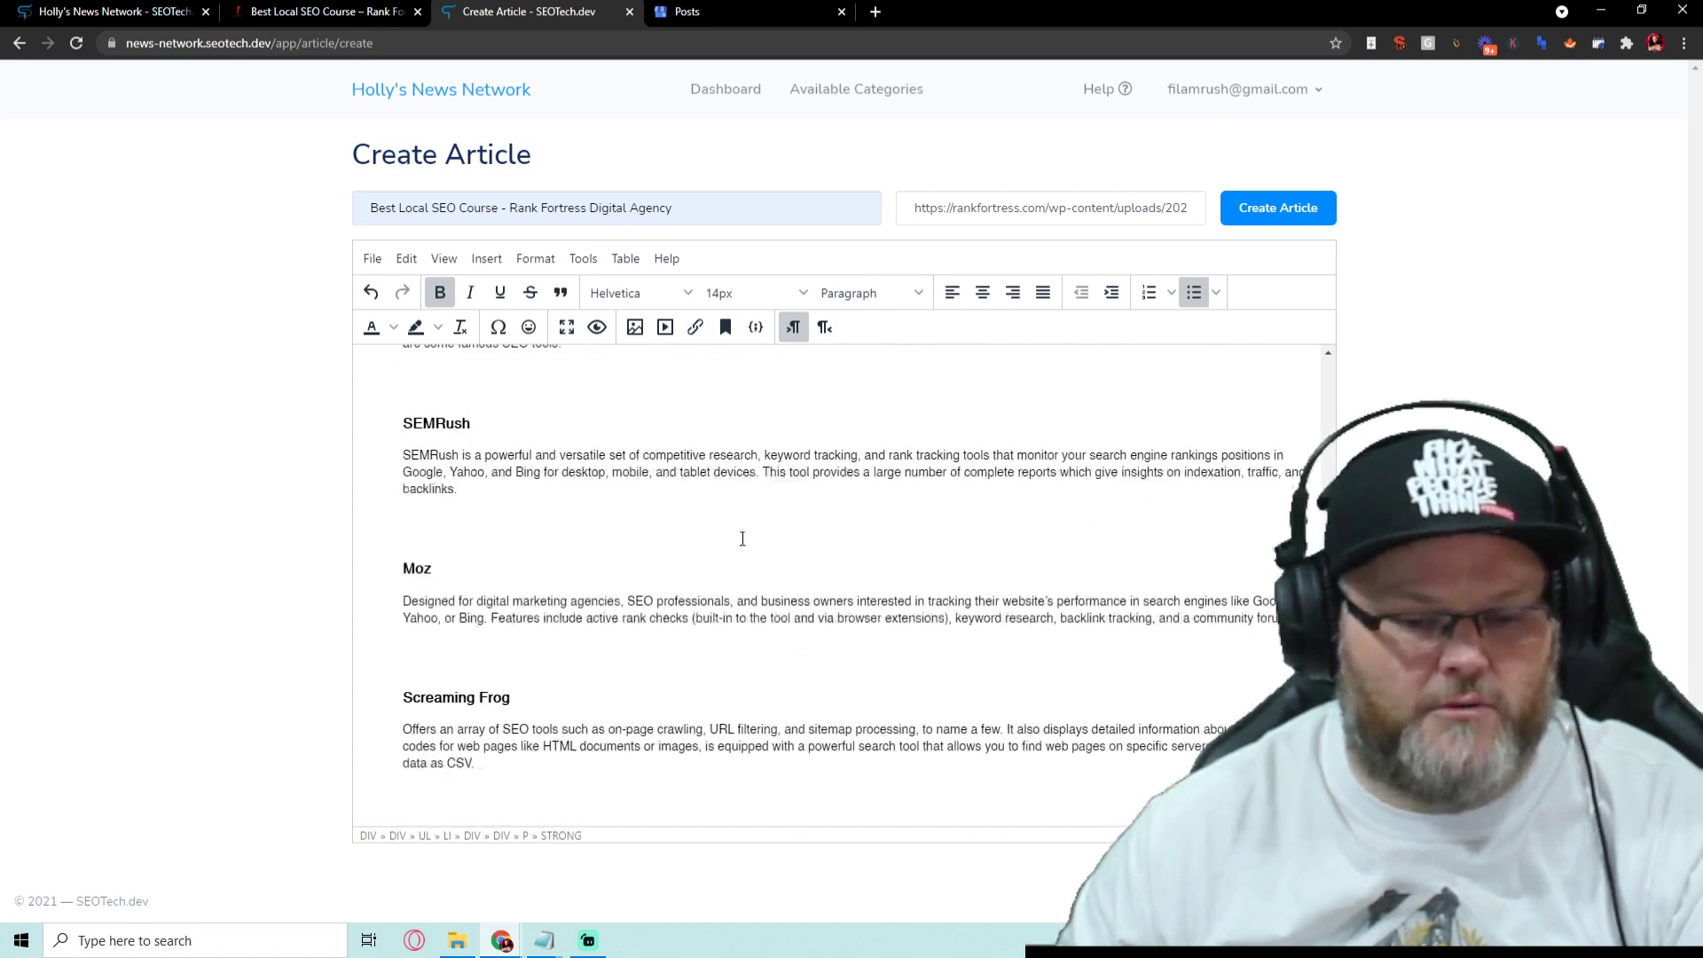
{"action": "scroll", "coordinate": [742, 538], "scroll_direction": "down", "scroll_amount": 5}
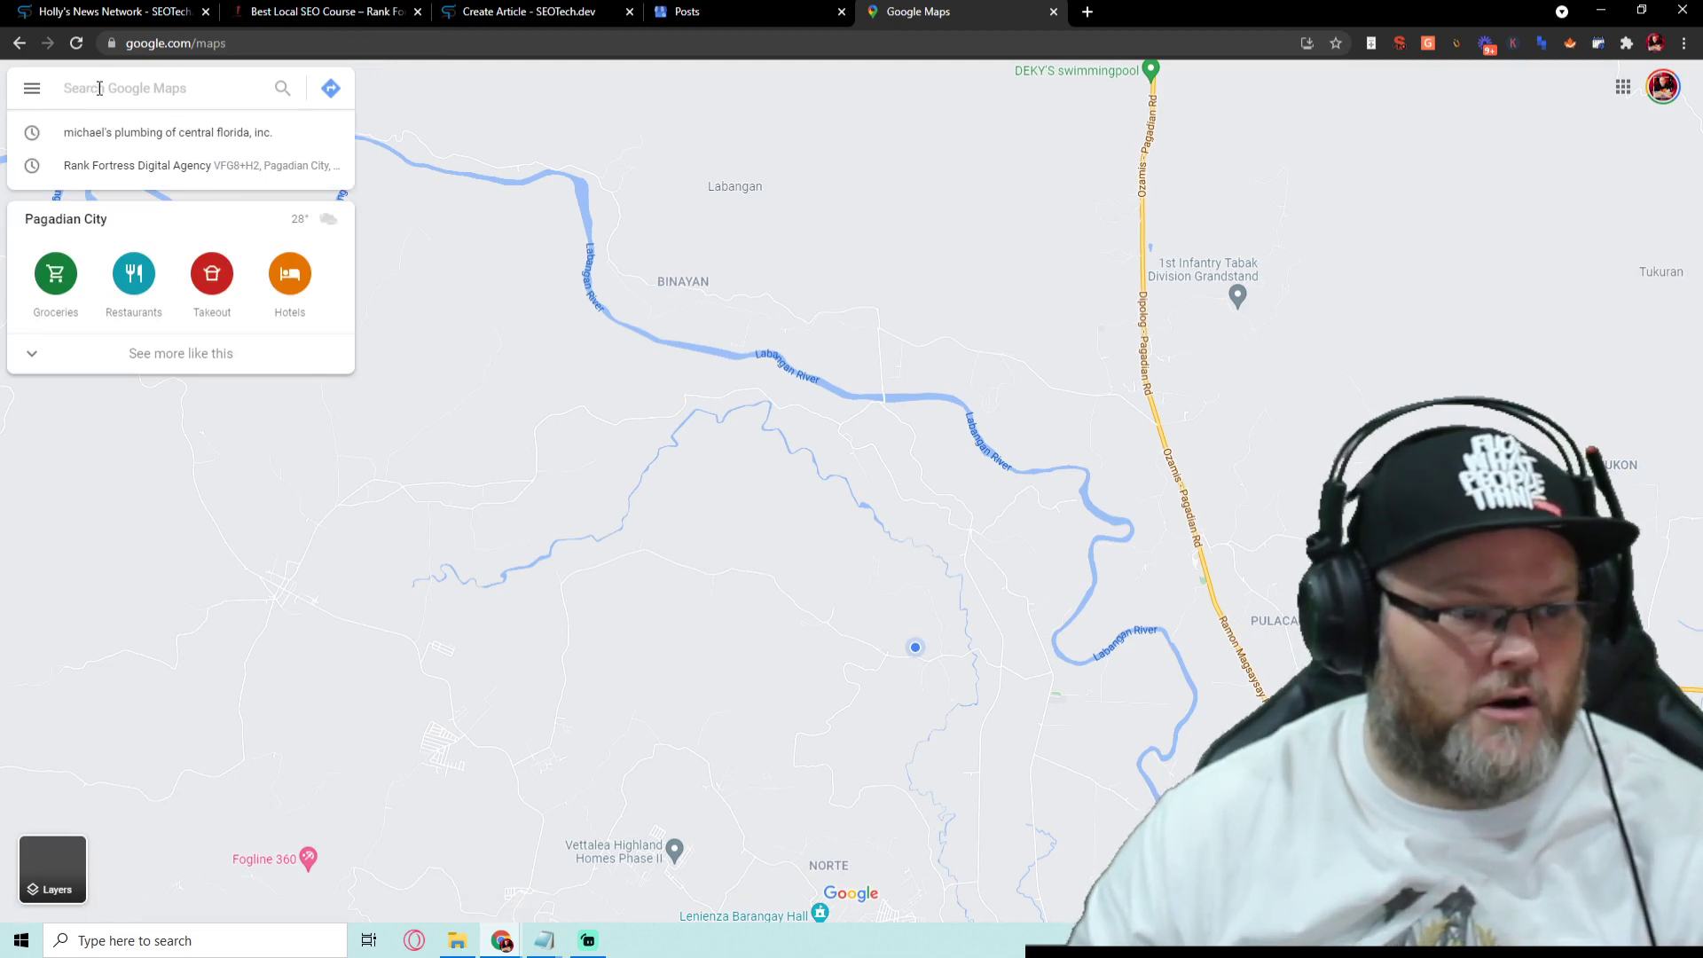
Open Rank Fortress Digital Agency in Google Maps and choose Share > Embed a map
{"action": "left_click", "coordinate": [127, 165]}
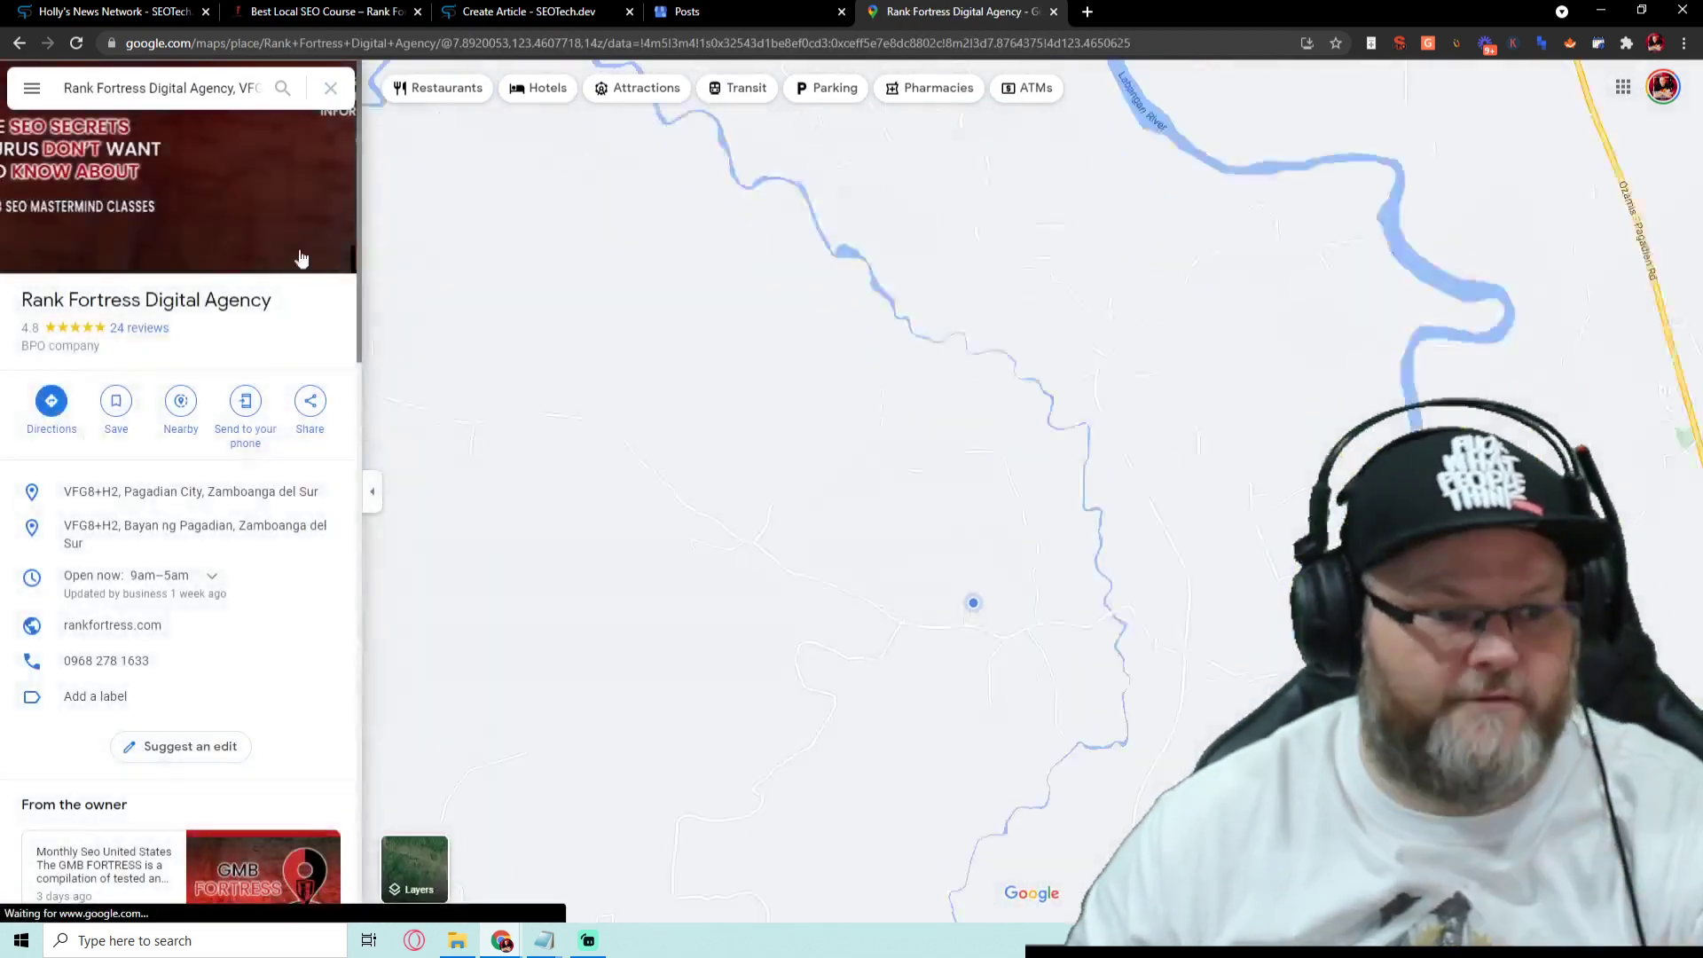
{"action": "left_click", "coordinate": [308, 439]}
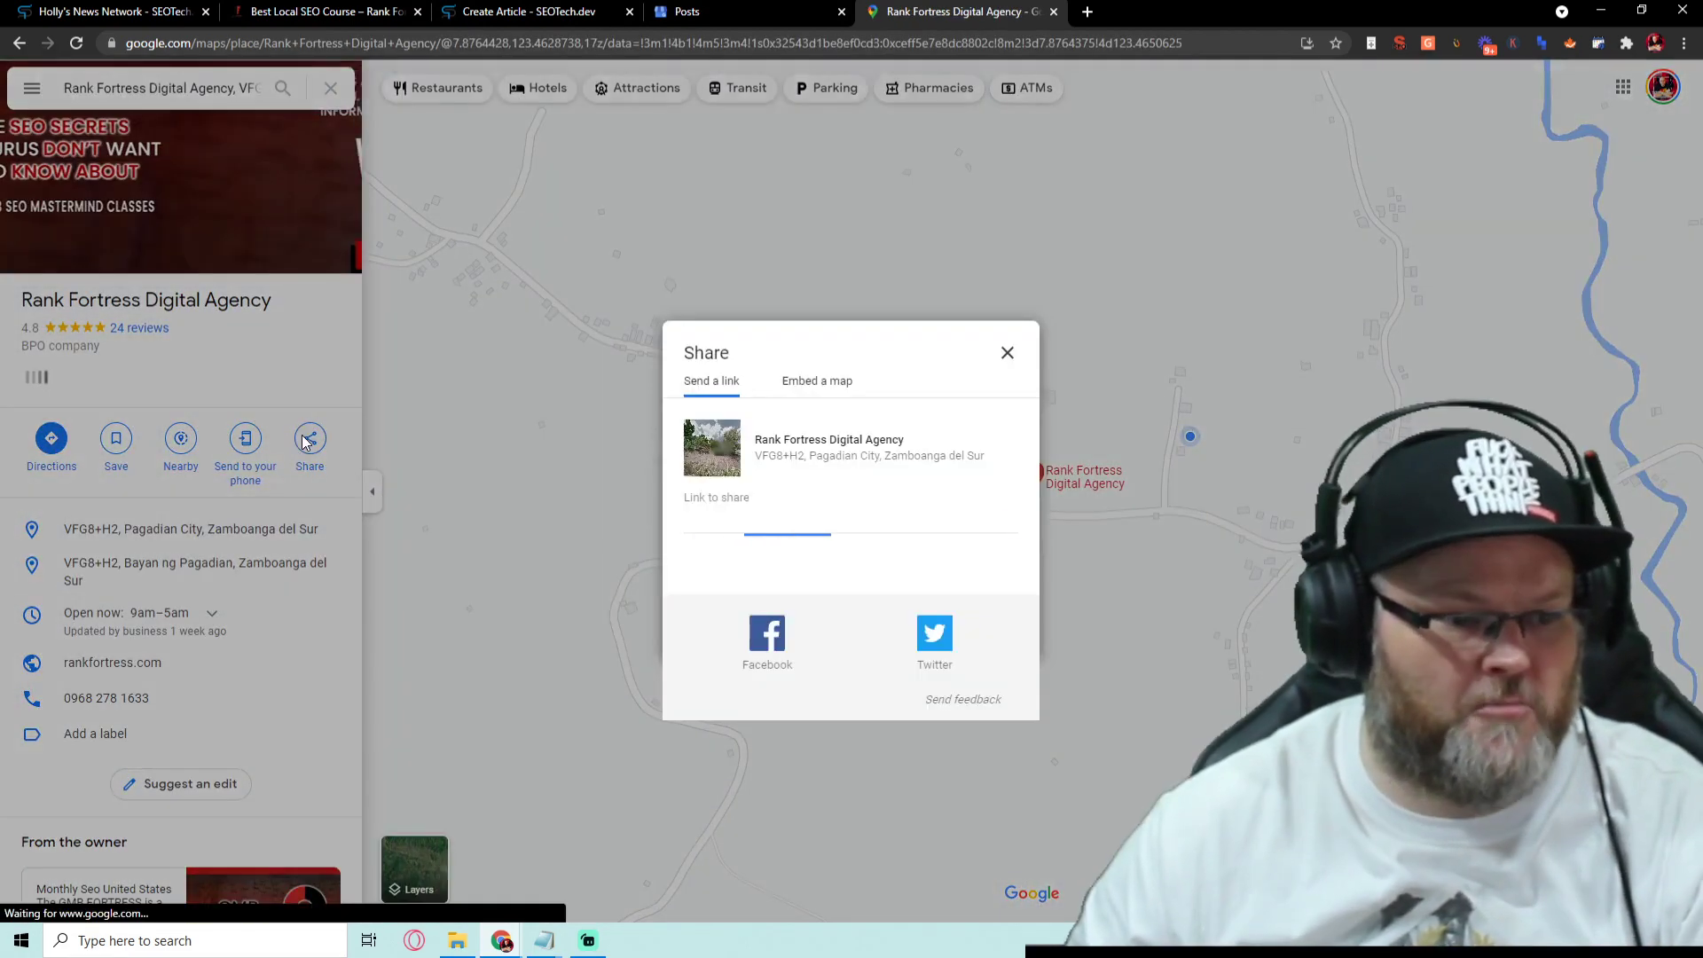
{"action": "left_click", "coordinate": [785, 381]}
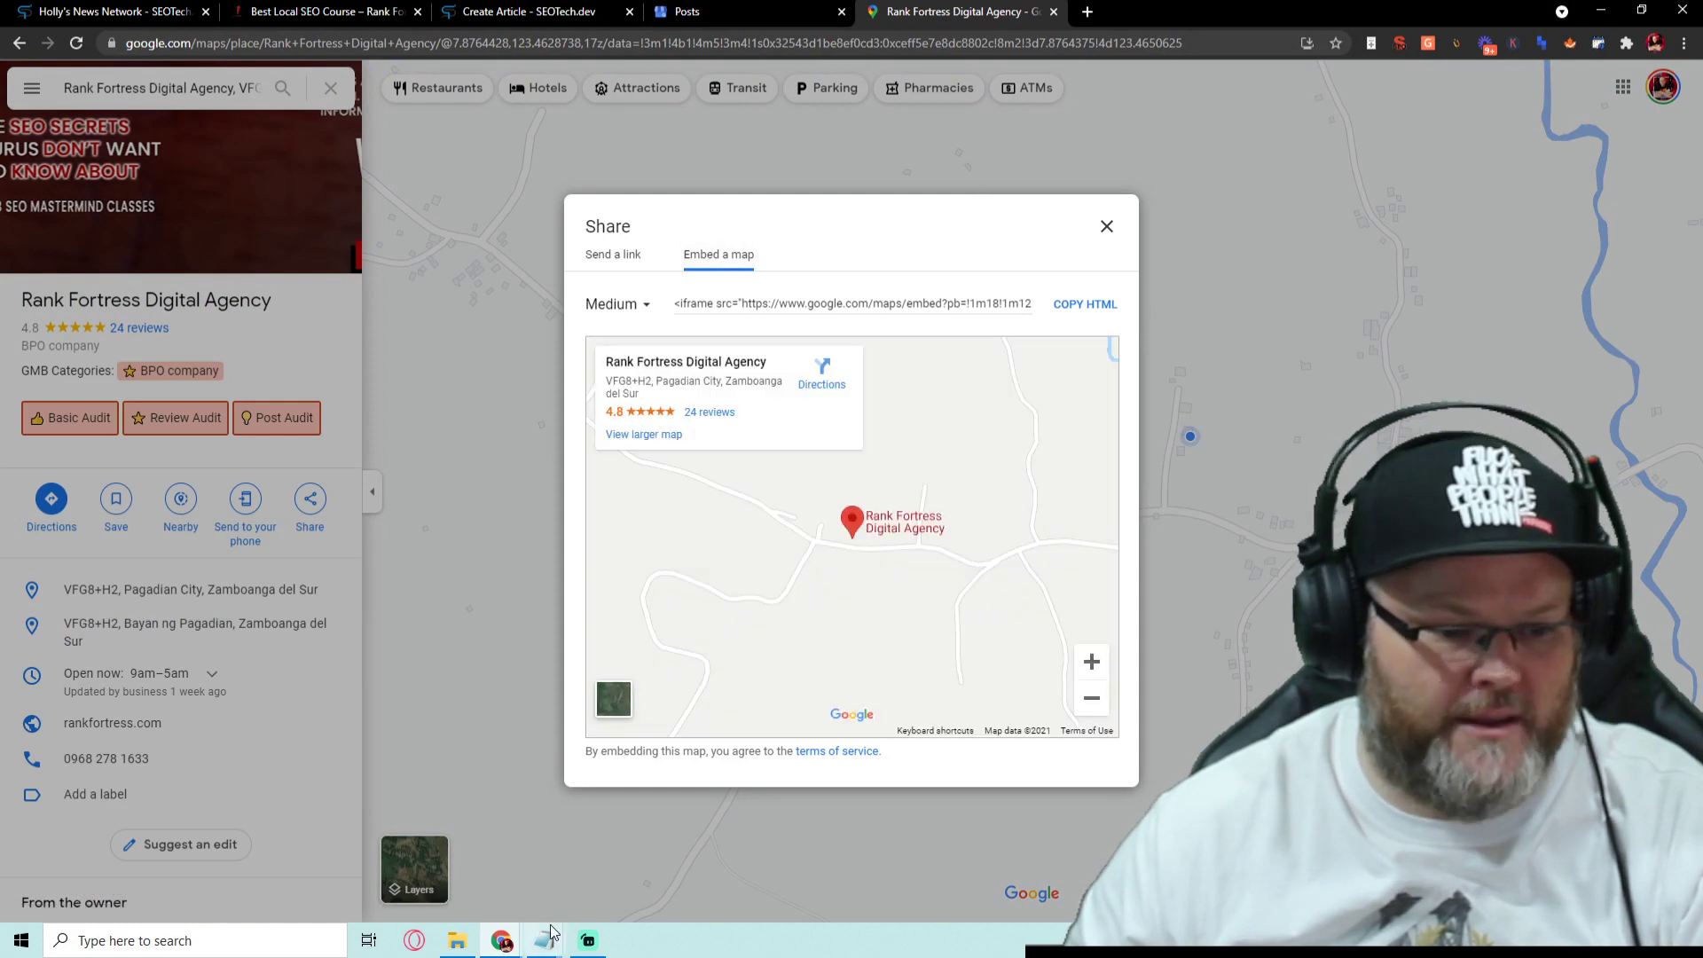
Copy the Google Maps iframe code from the GMB RSS notes in Notepad
{"action": "left_click", "coordinate": [532, 847]}
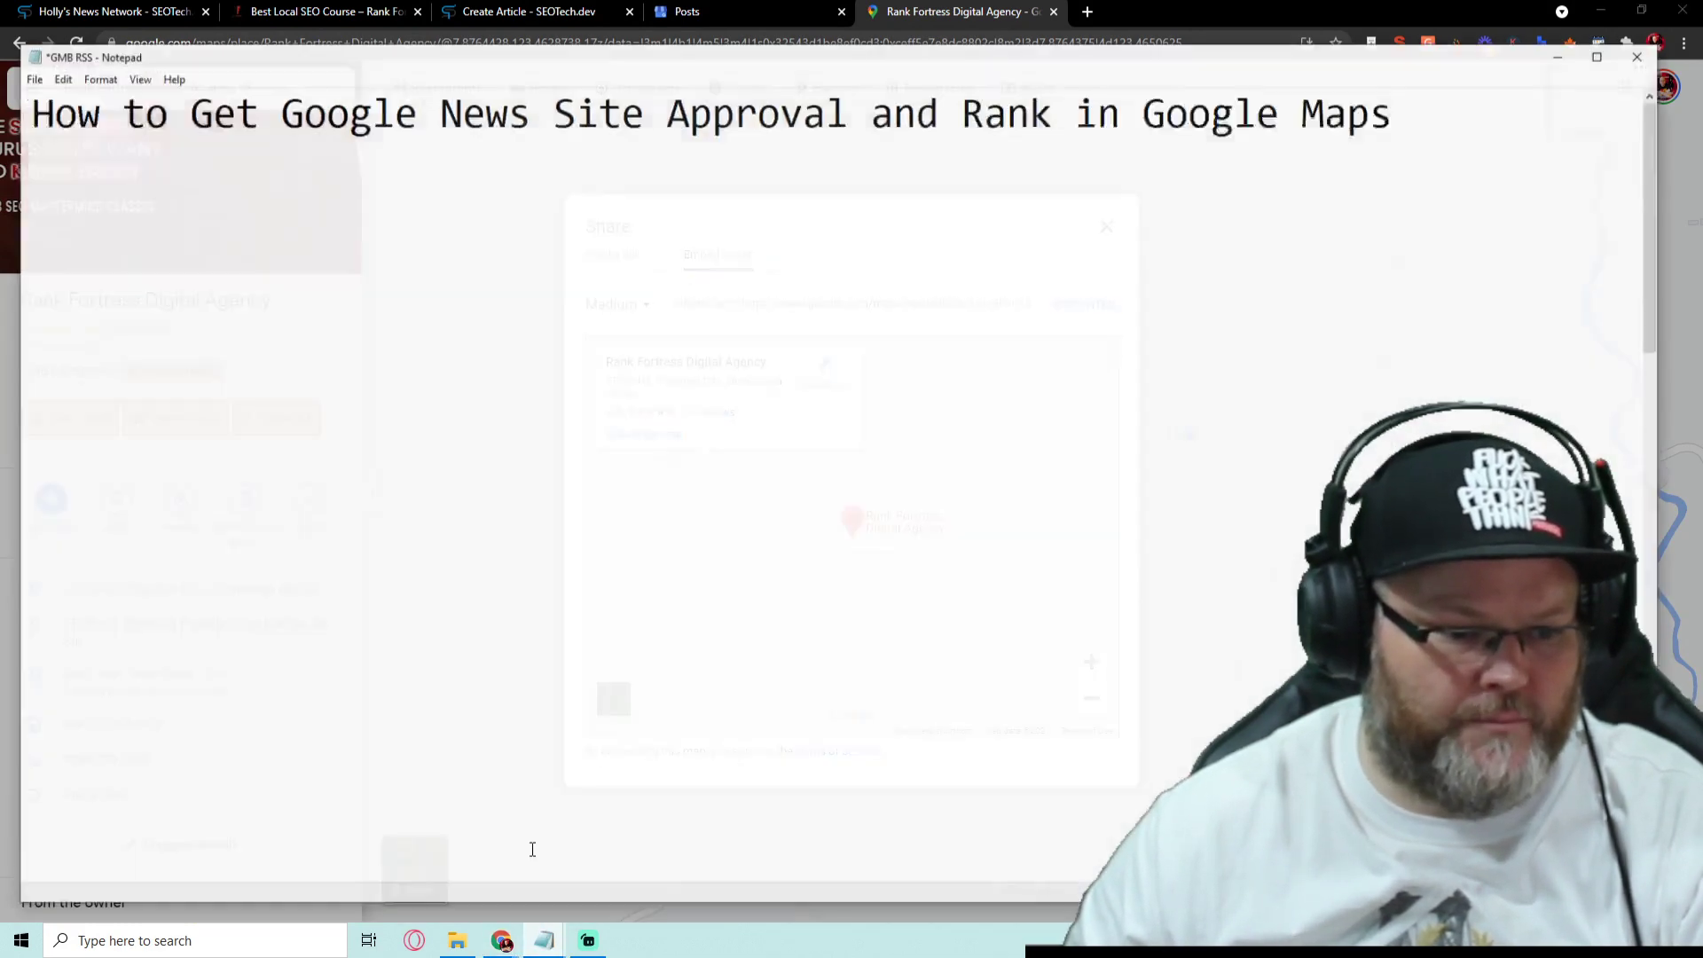
{"action": "scroll", "coordinate": [444, 479], "scroll_direction": "down", "scroll_amount": 5}
{"action": "scroll", "coordinate": [440, 458], "scroll_direction": "down", "scroll_amount": 2}
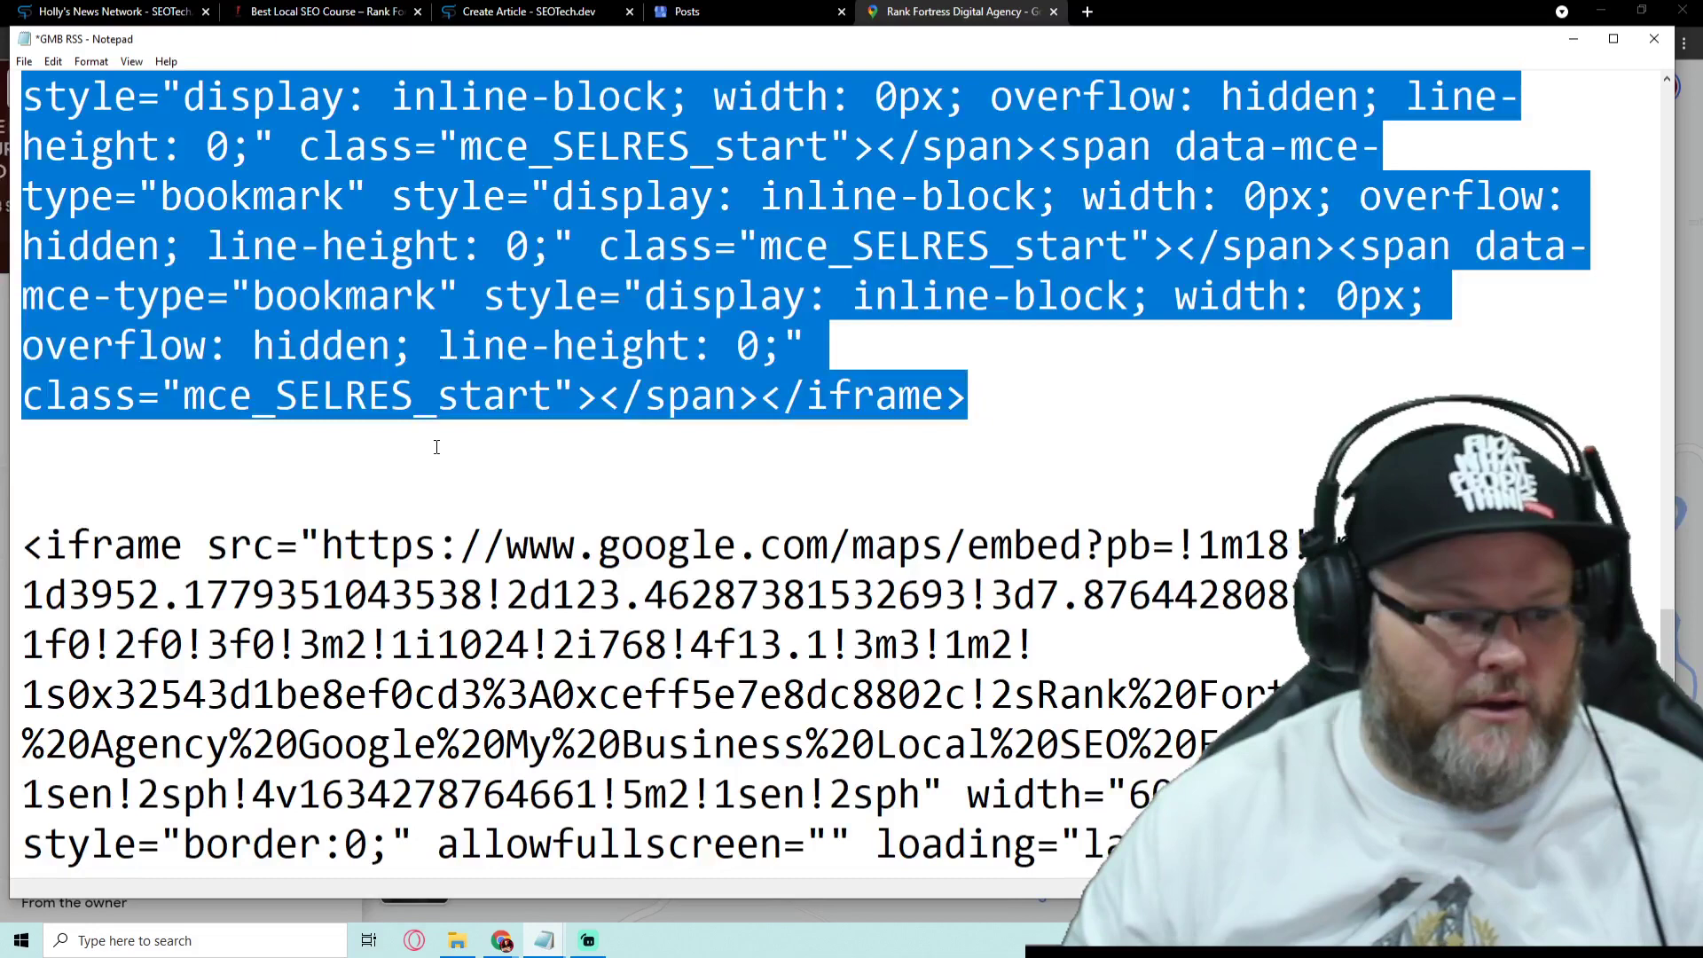
{"action": "left_click", "coordinate": [27, 444]}
{"action": "left_click_drag", "start_coordinate": [29, 532], "coordinate": [798, 865]}
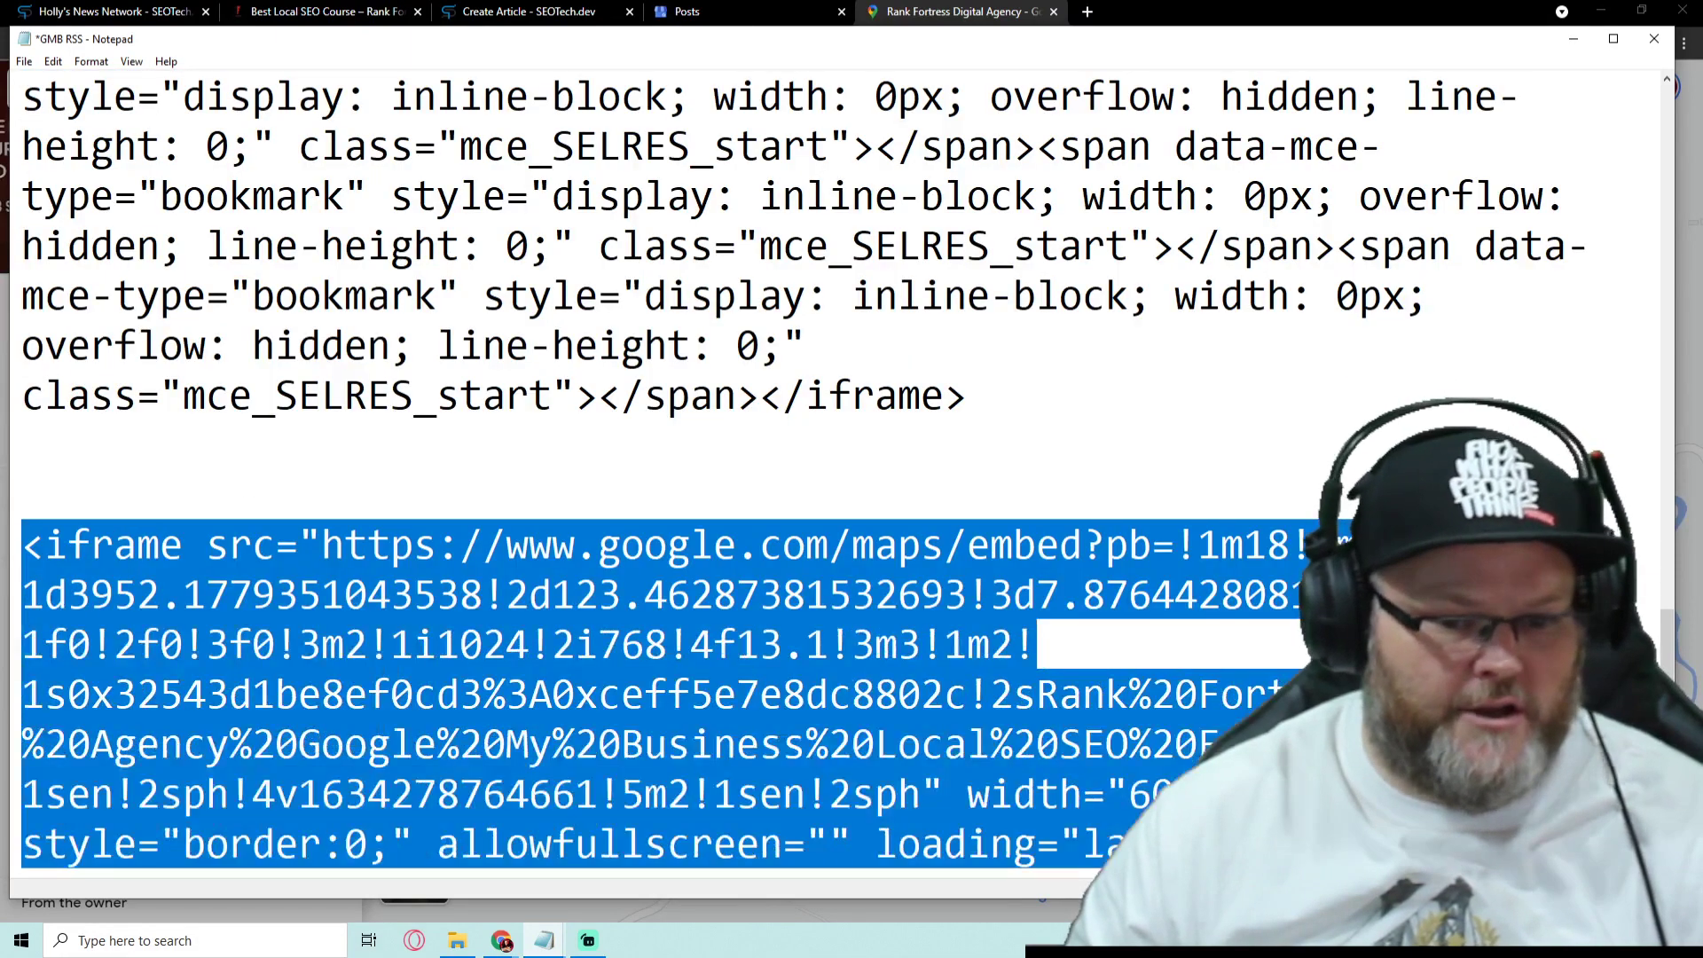
{"action": "left_click", "coordinate": [1574, 40]}
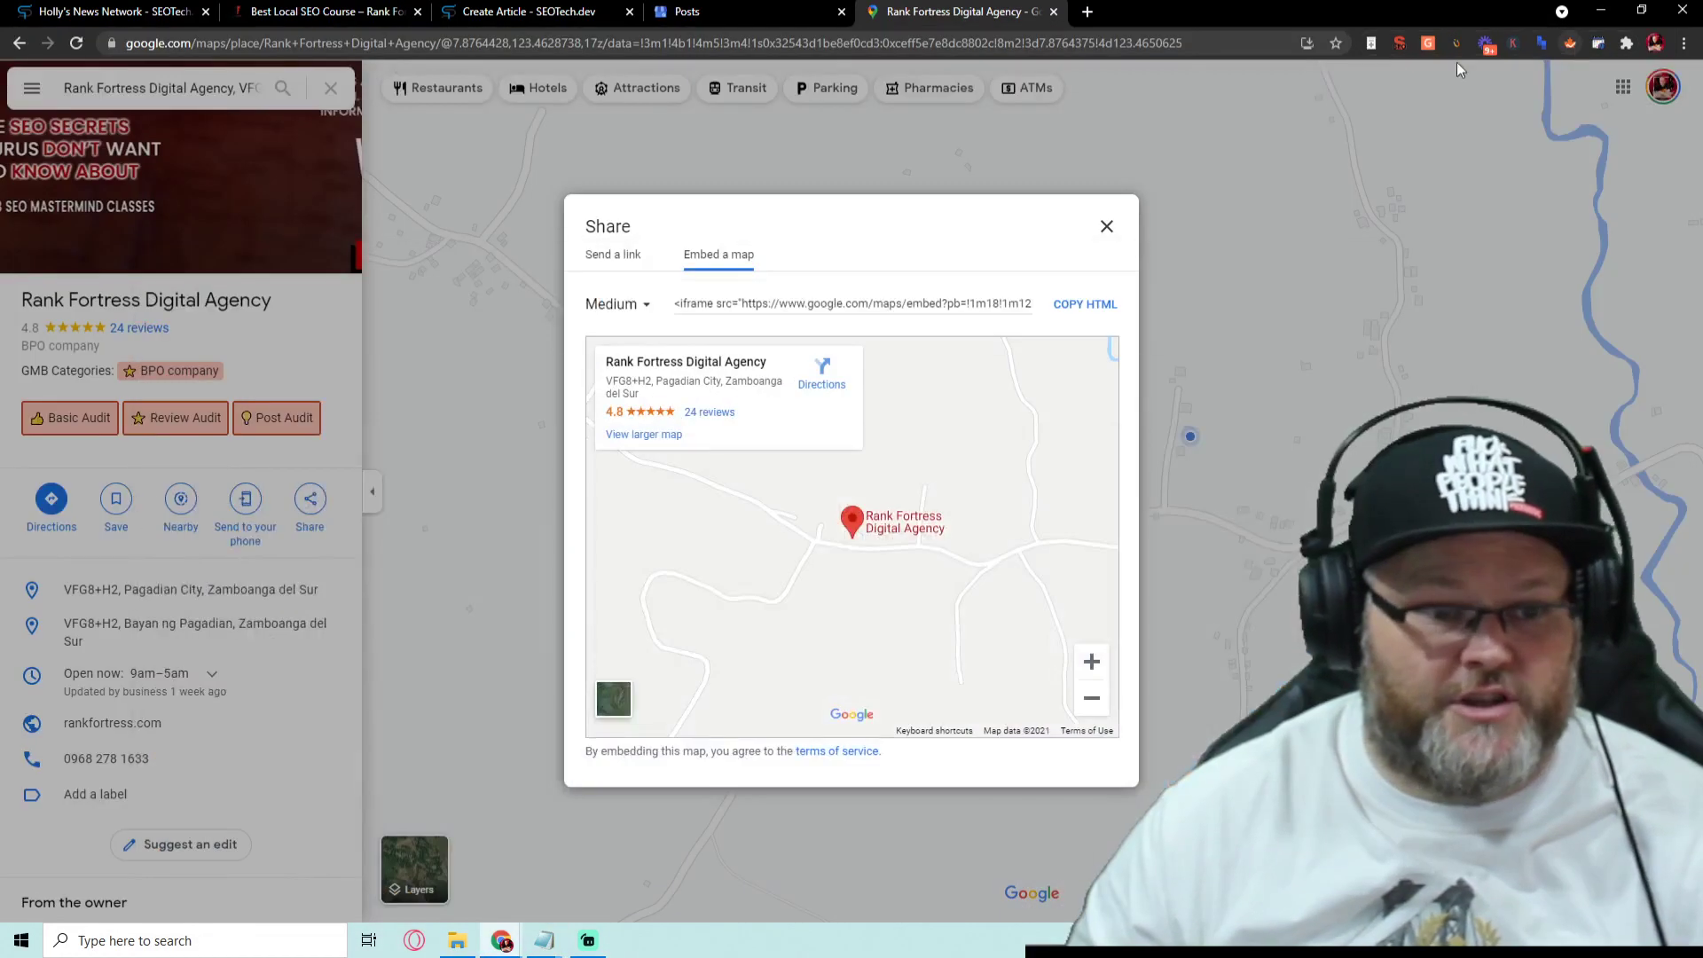
{"action": "left_click", "coordinate": [479, 16]}
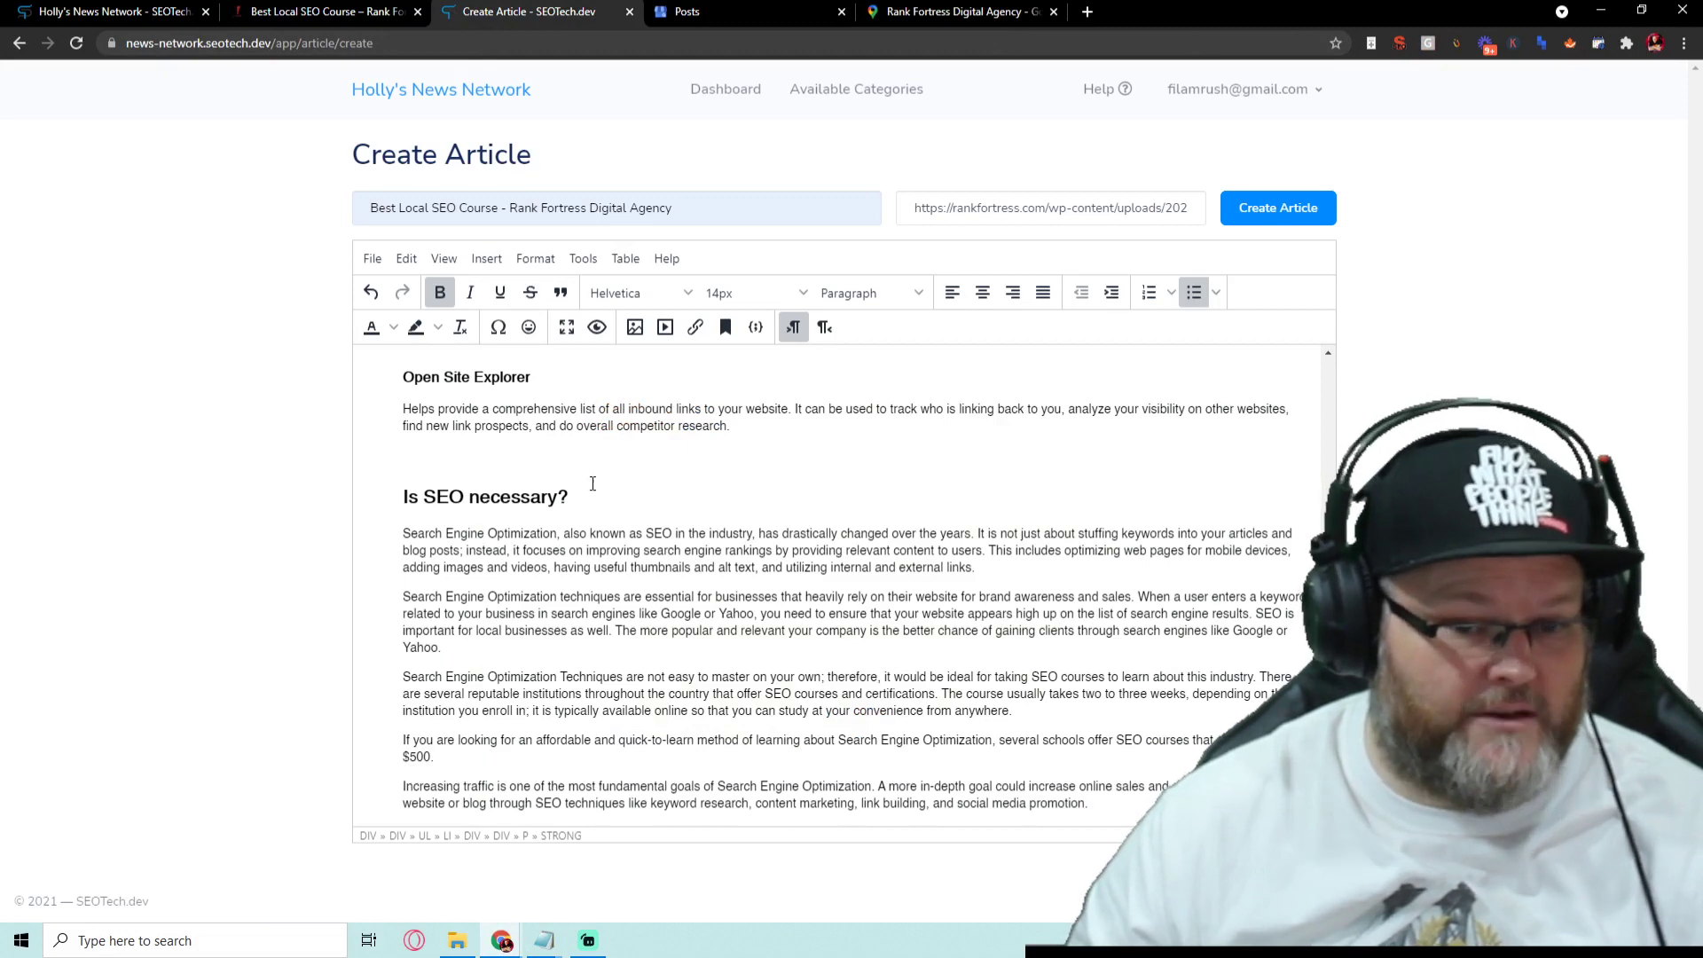
Open the article's HTML source view and scroll to the end of the markup
{"action": "scroll", "coordinate": [593, 484], "scroll_direction": "up", "scroll_amount": 5}
{"action": "scroll", "coordinate": [1116, 758], "scroll_direction": "down", "scroll_amount": 5}
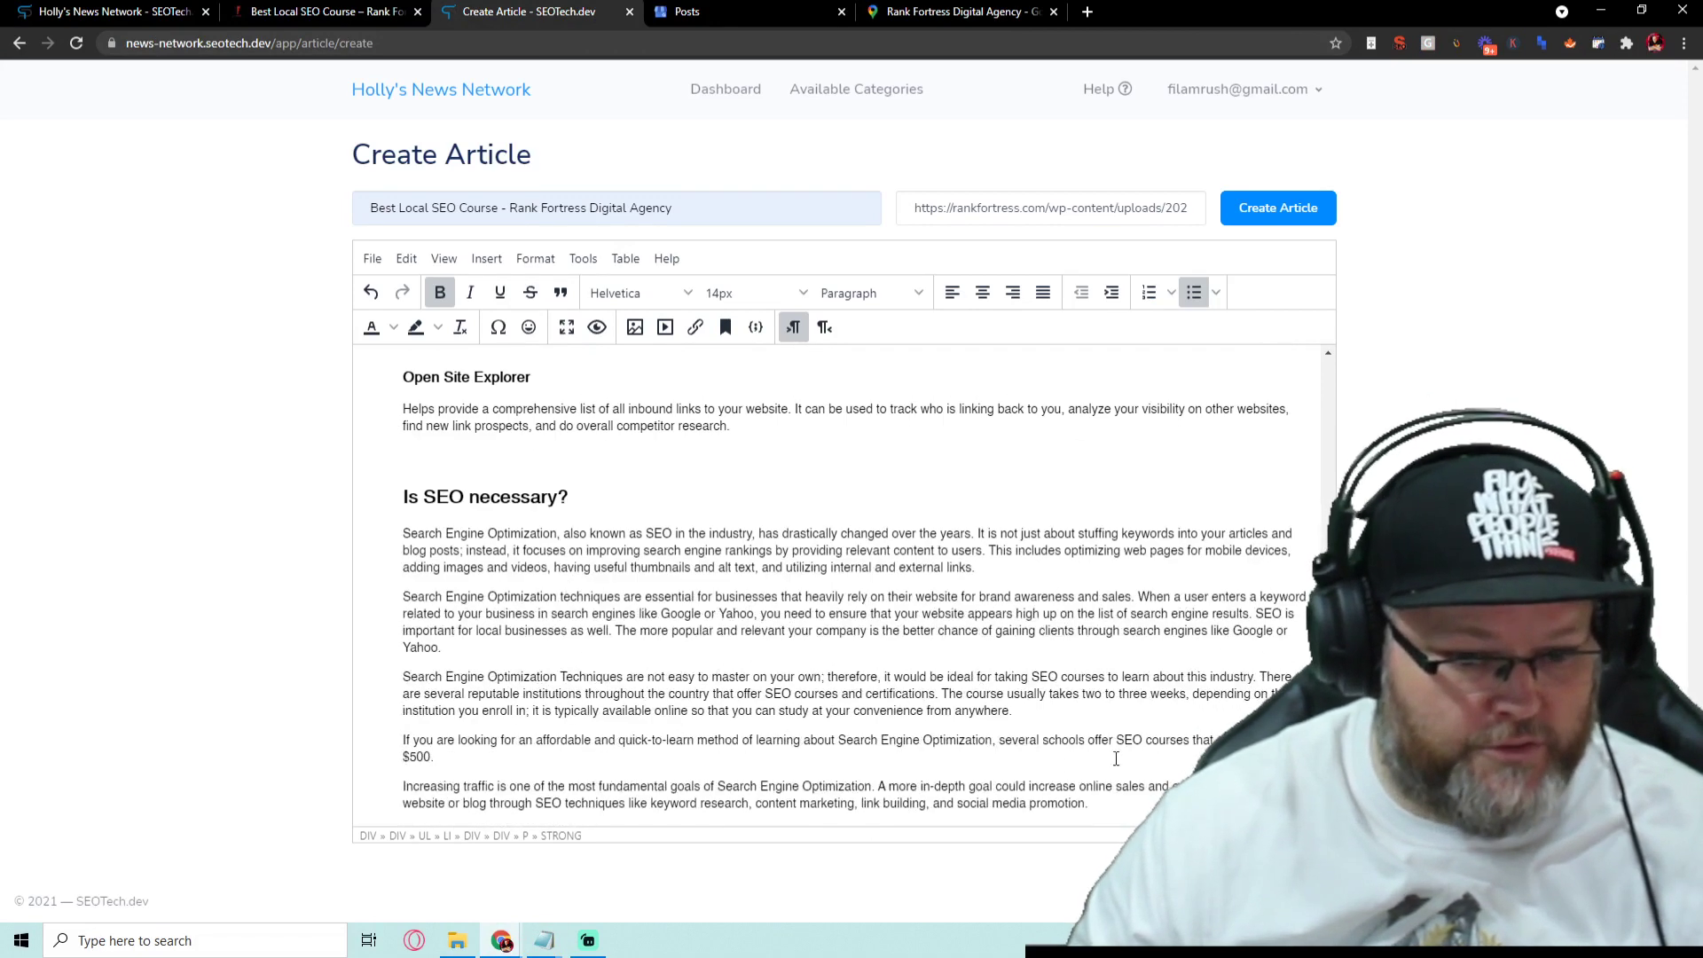
{"action": "left_click", "coordinate": [410, 262]}
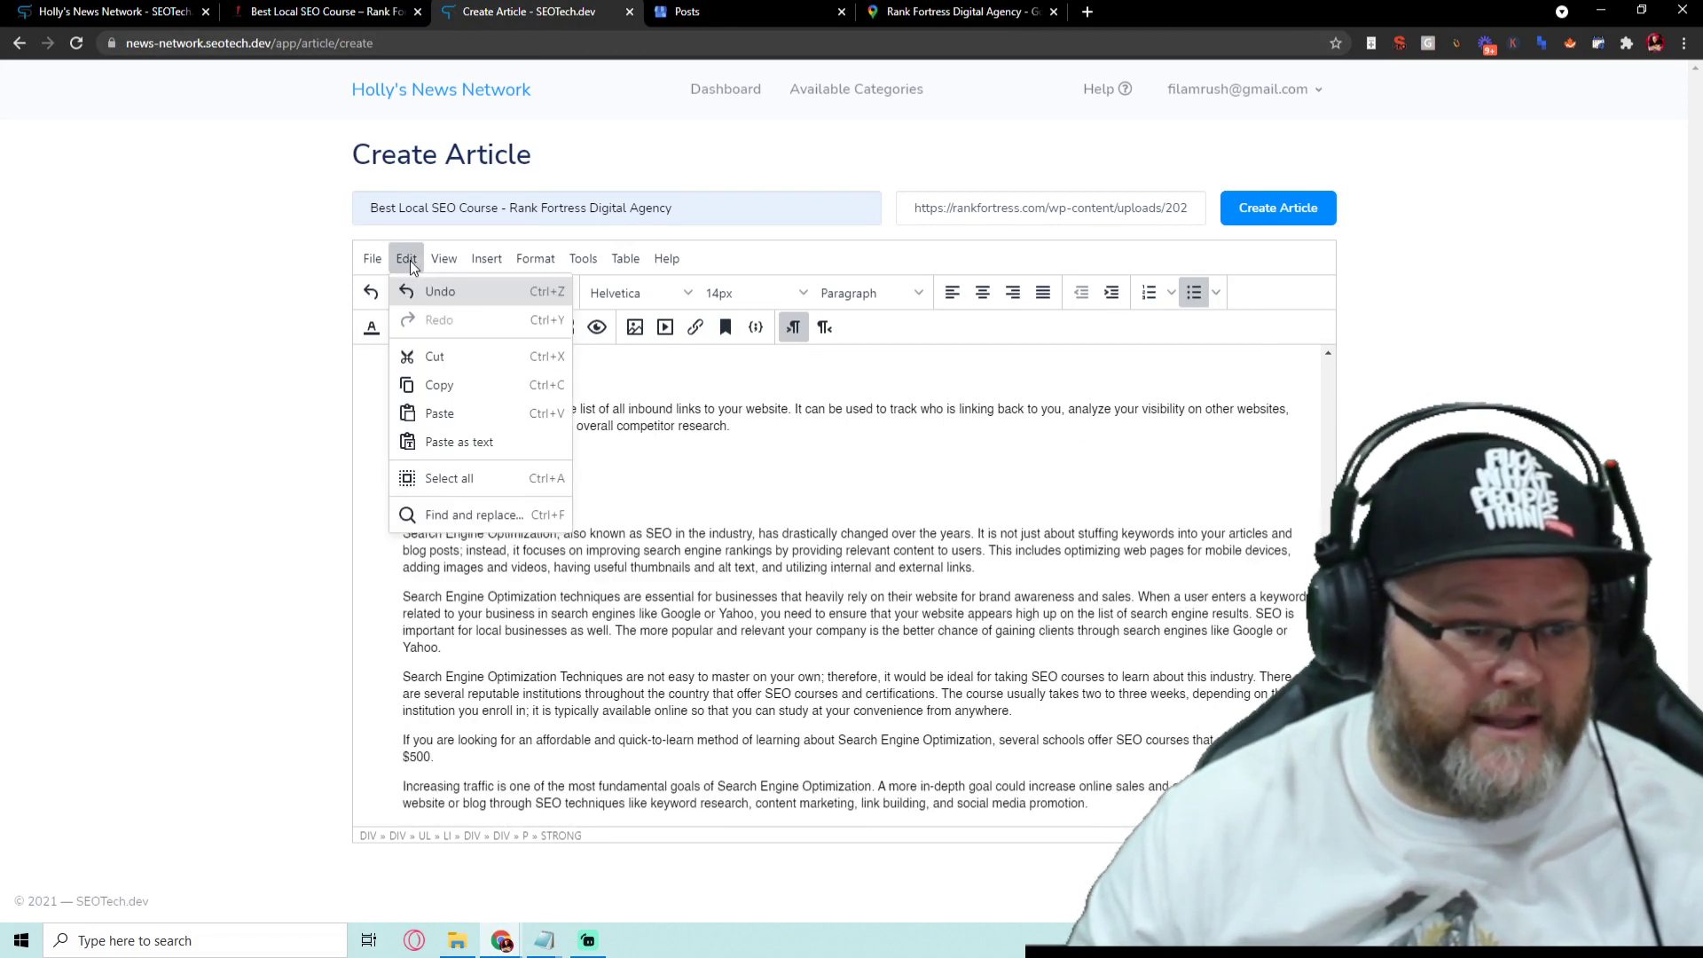
{"action": "left_click", "coordinate": [441, 291]}
{"action": "scroll", "coordinate": [683, 541], "scroll_direction": "down", "scroll_amount": 5}
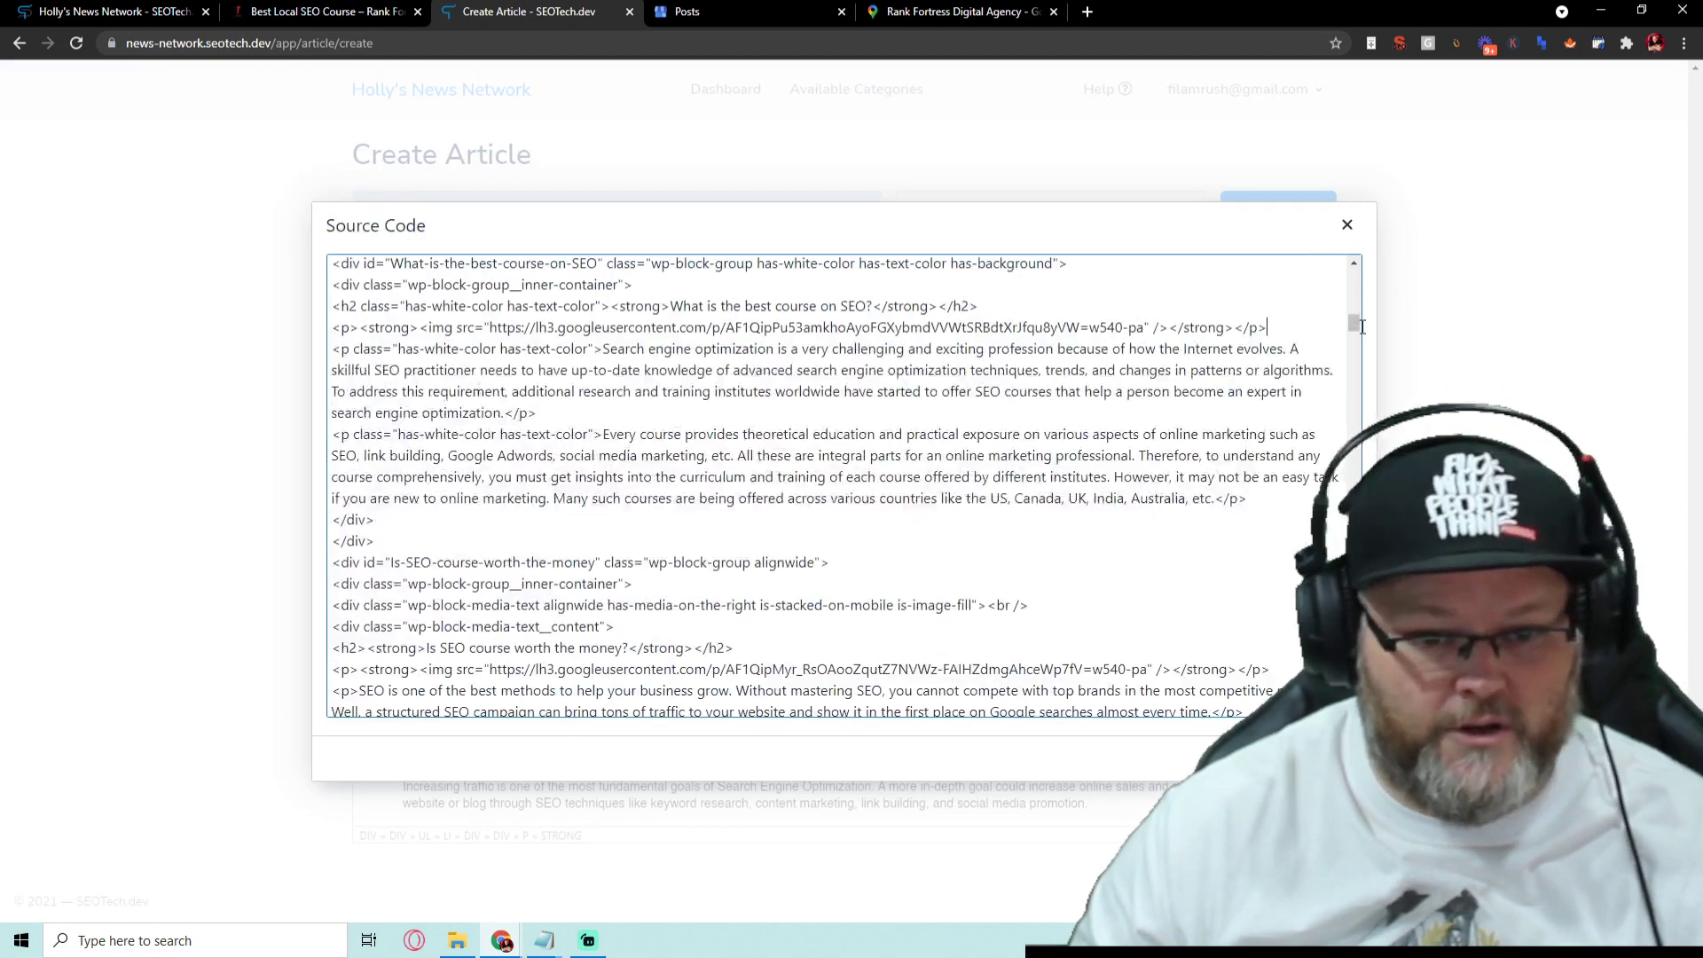
{"action": "scroll", "coordinate": [669, 669], "scroll_direction": "down", "scroll_amount": 5}
{"action": "scroll", "coordinate": [669, 669], "scroll_direction": "down", "scroll_amount": 5}
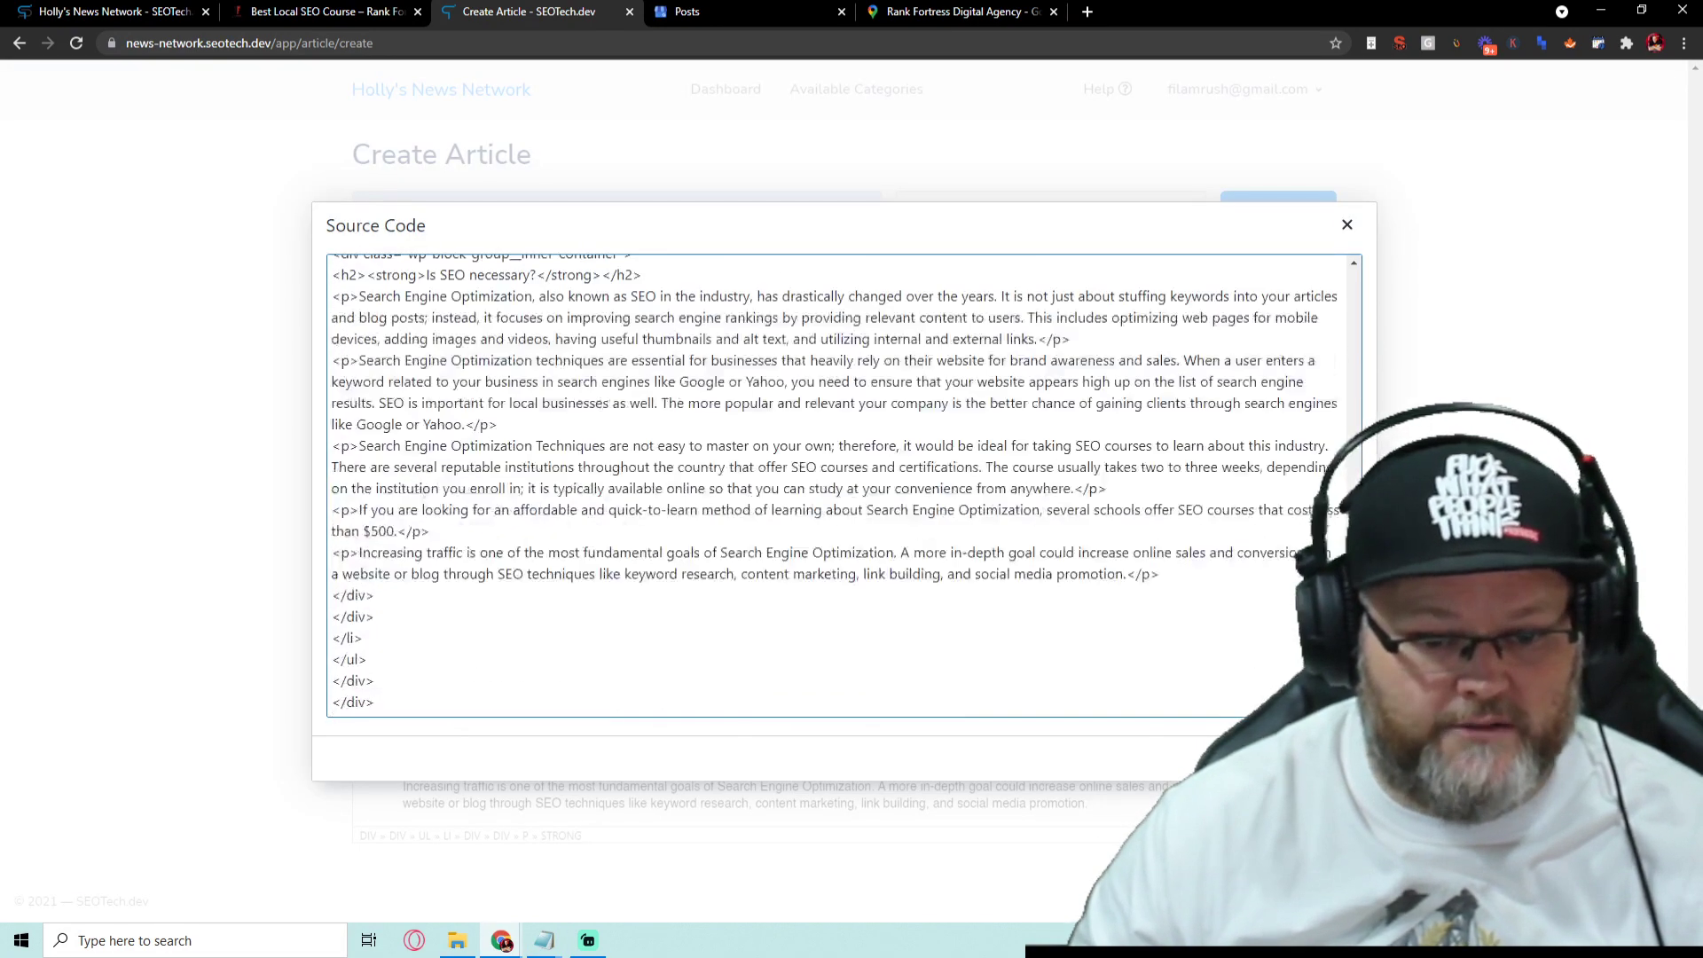
Paste the Rank Fortress map embed code after the last closing div and check it in the article
{"action": "left_click", "coordinate": [522, 701]}
{"action": "key", "text": "Return"}
{"action": "key", "text": "ctrl+v"}
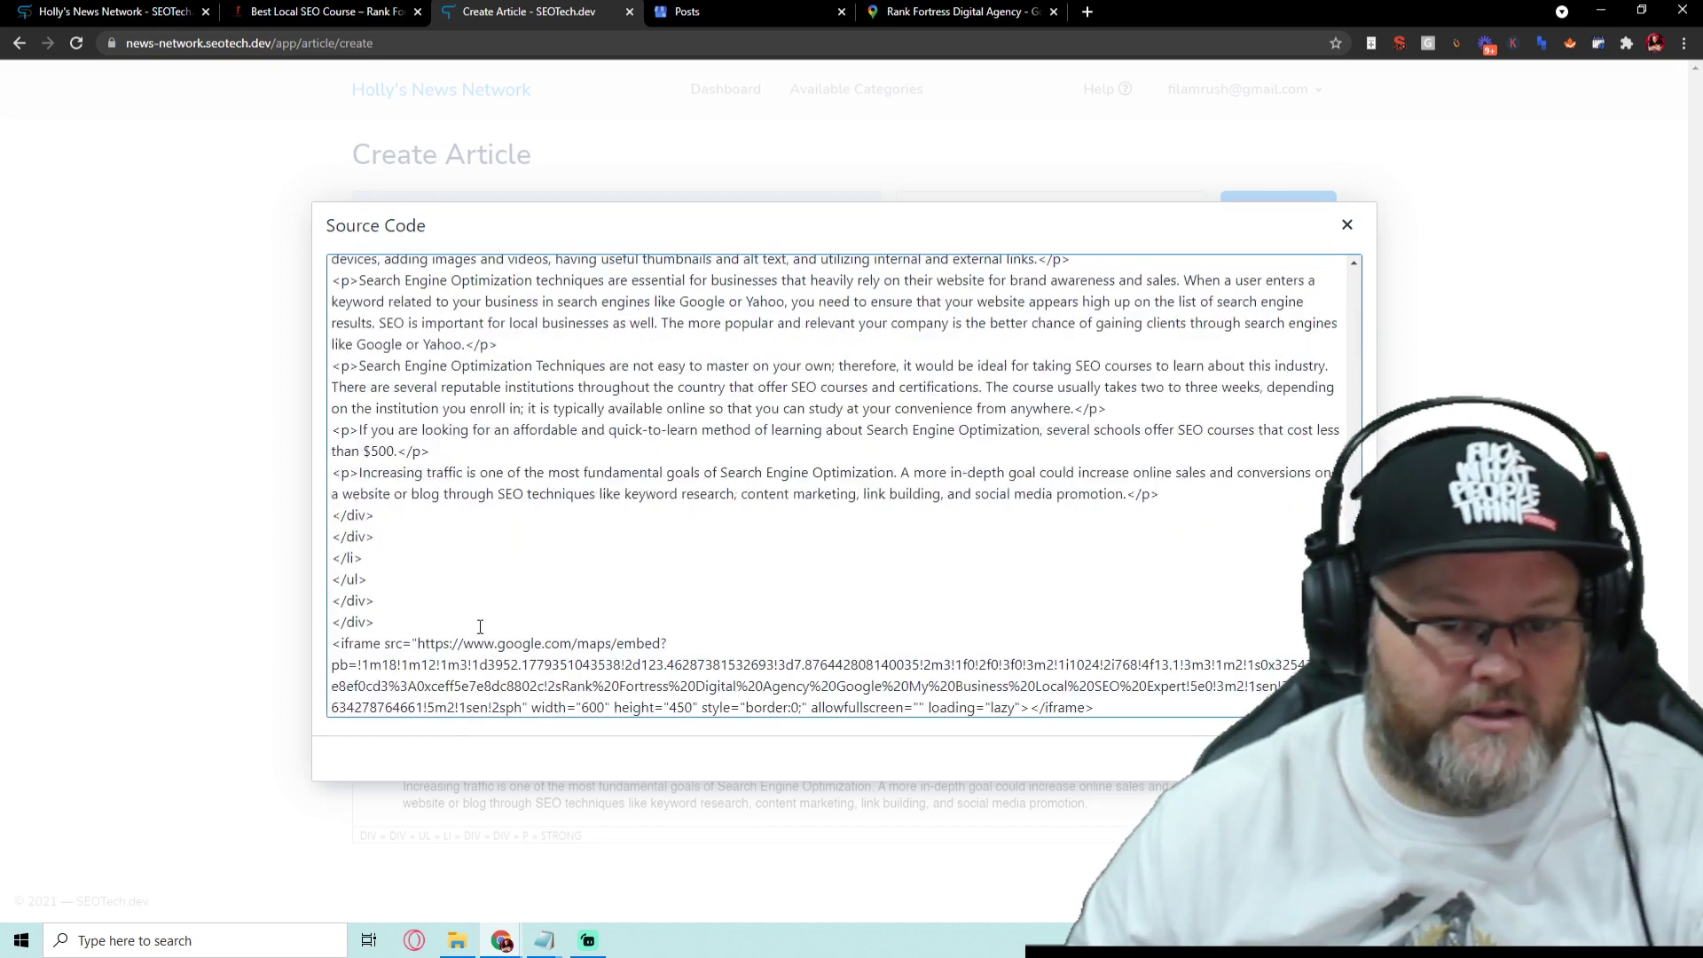
{"action": "left_click", "coordinate": [1312, 759]}
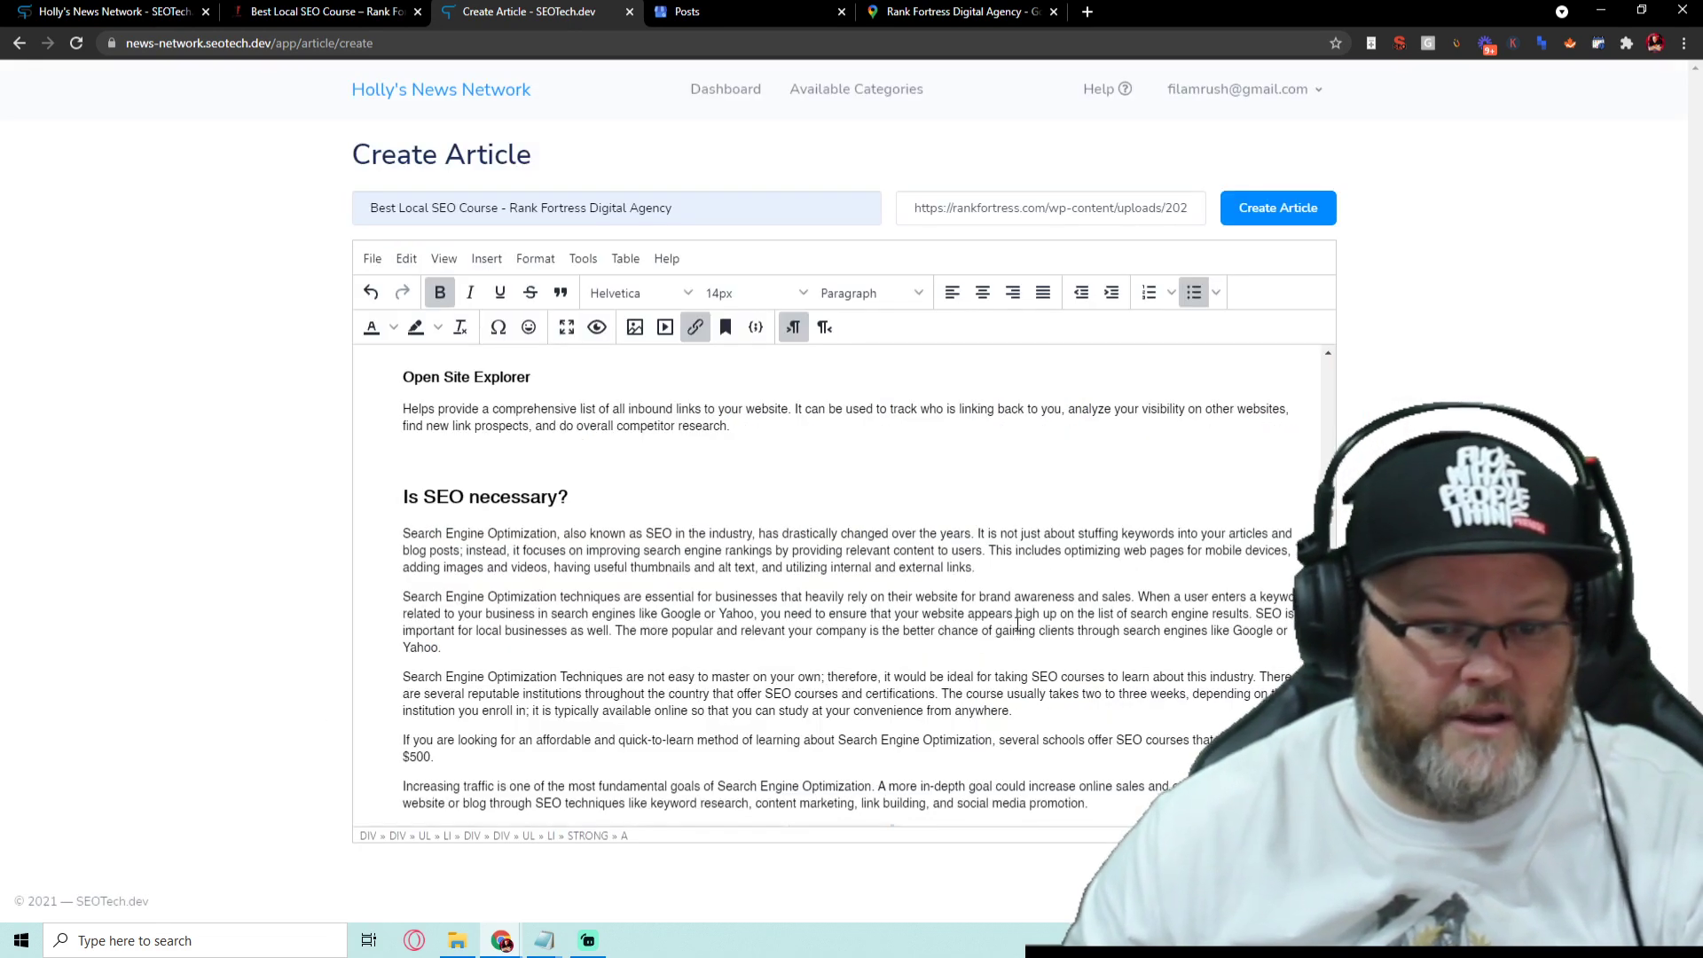
{"action": "scroll", "coordinate": [1018, 625], "scroll_direction": "down", "scroll_amount": 5}
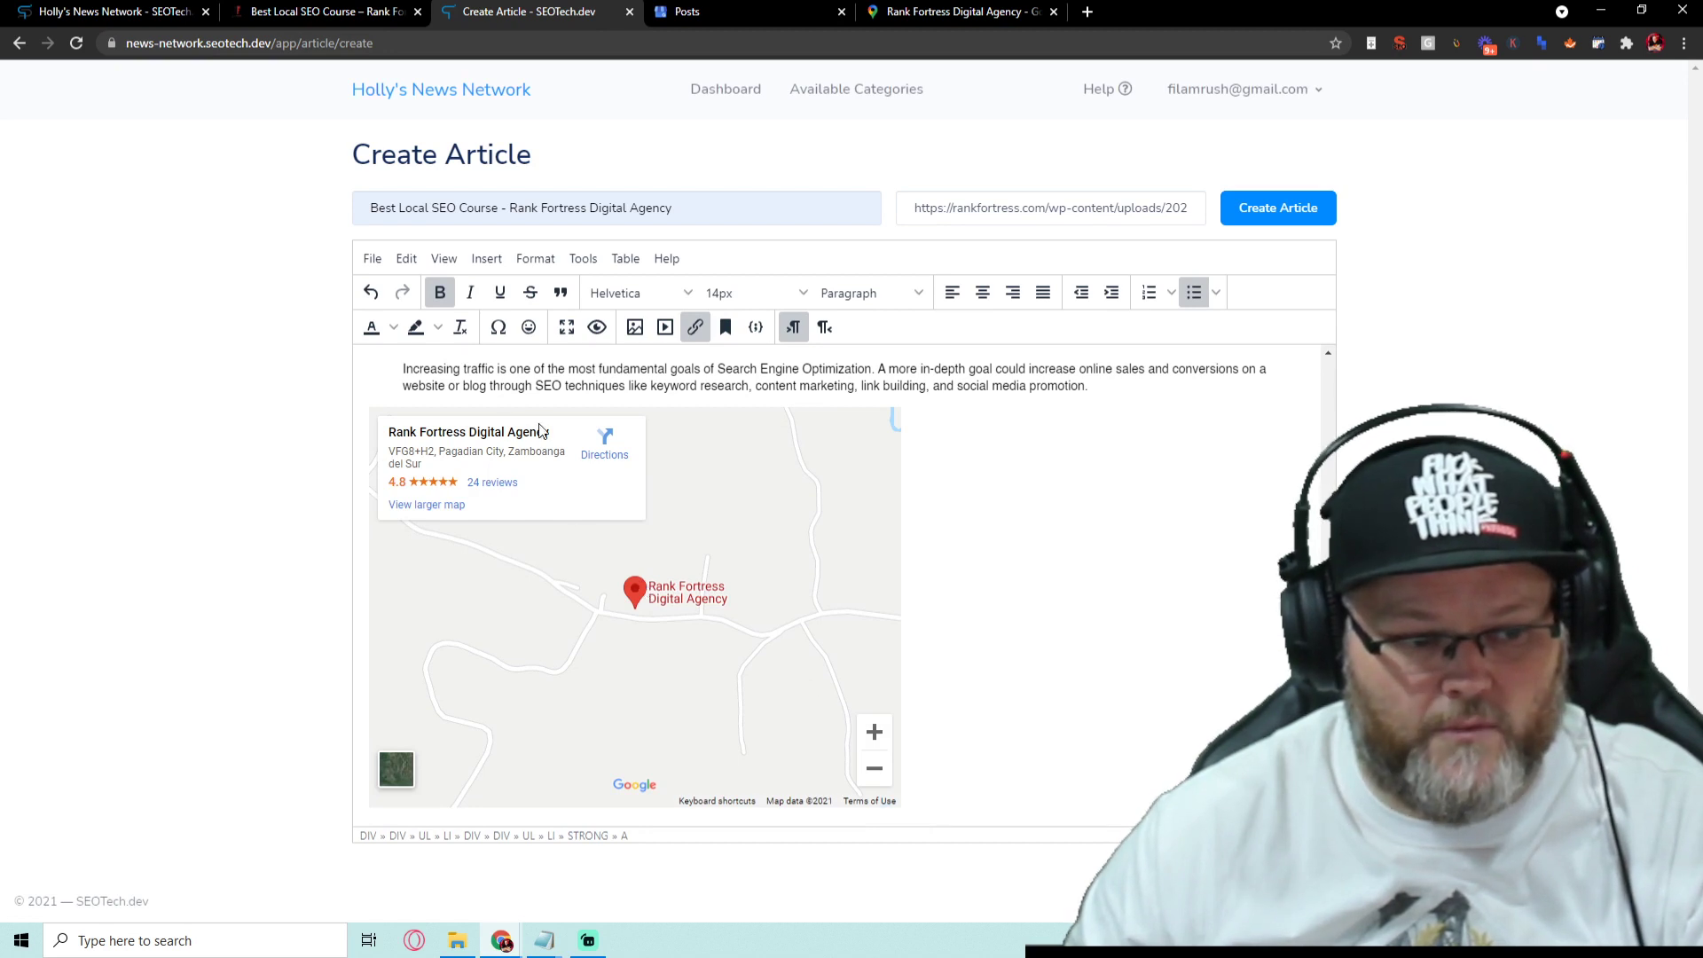
{"action": "scroll", "coordinate": [1012, 528], "scroll_direction": "up", "scroll_amount": 1}
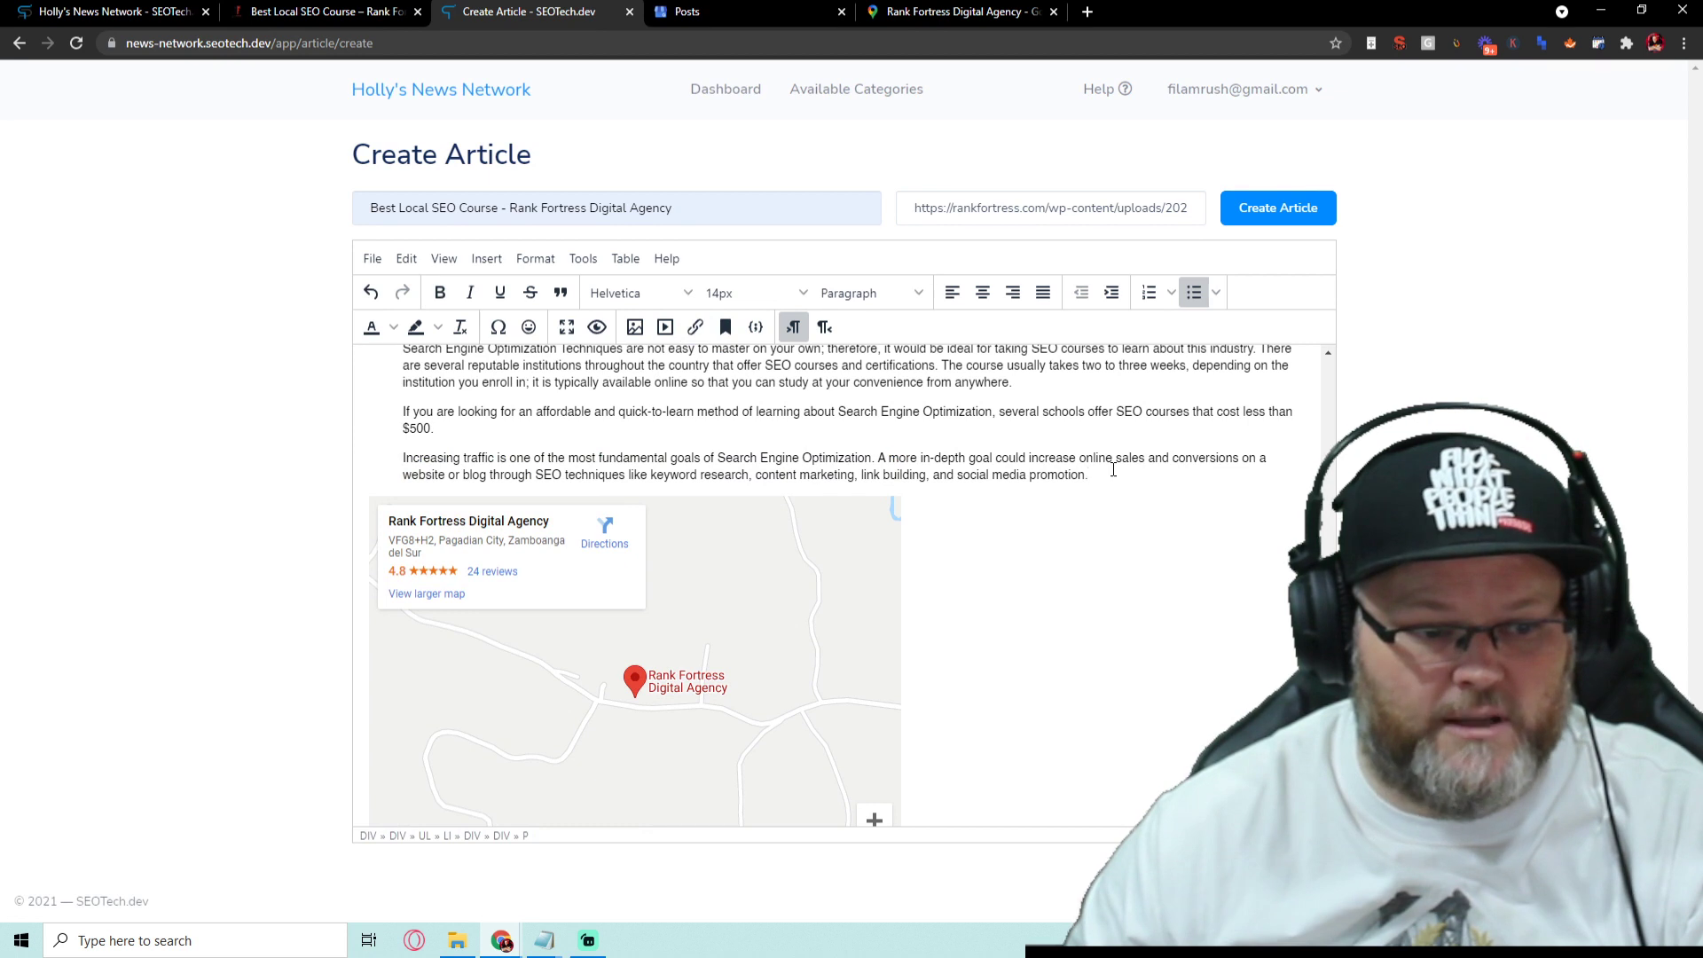
Add 'Google My Business SEO' as a new line after the last paragraph
{"action": "left_click", "coordinate": [1114, 470]}
{"action": "key", "text": "Return"}
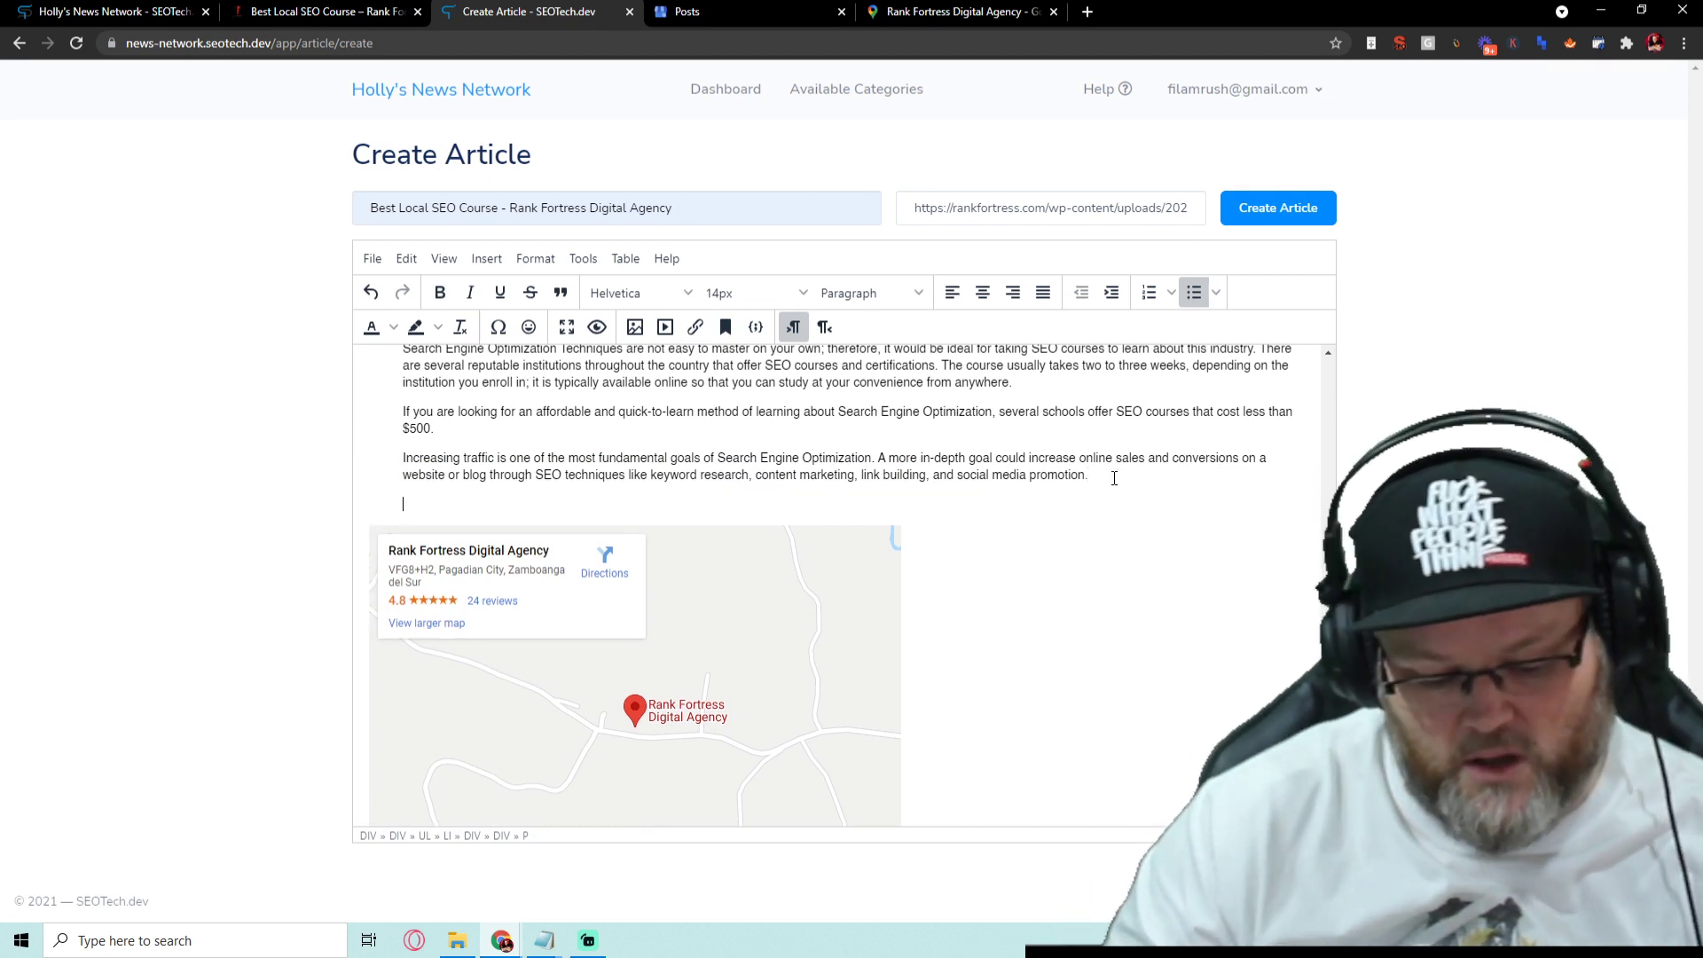
{"action": "type", "text": "Google My"}
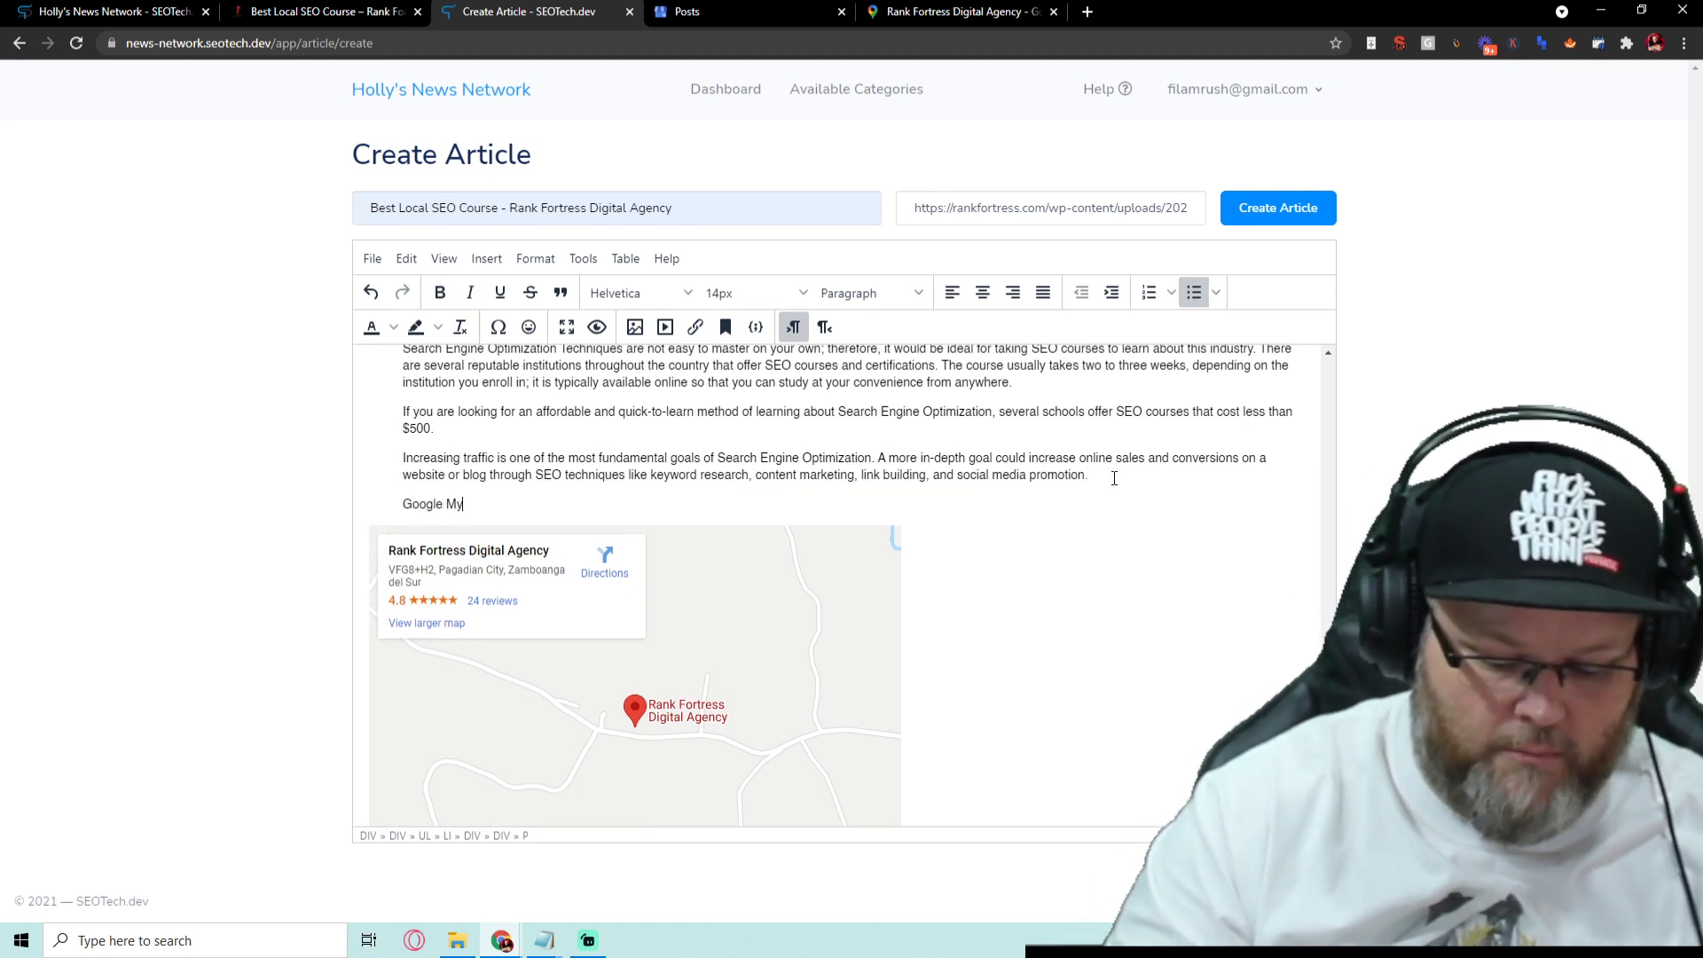
{"action": "type", "text": " Business SEO"}
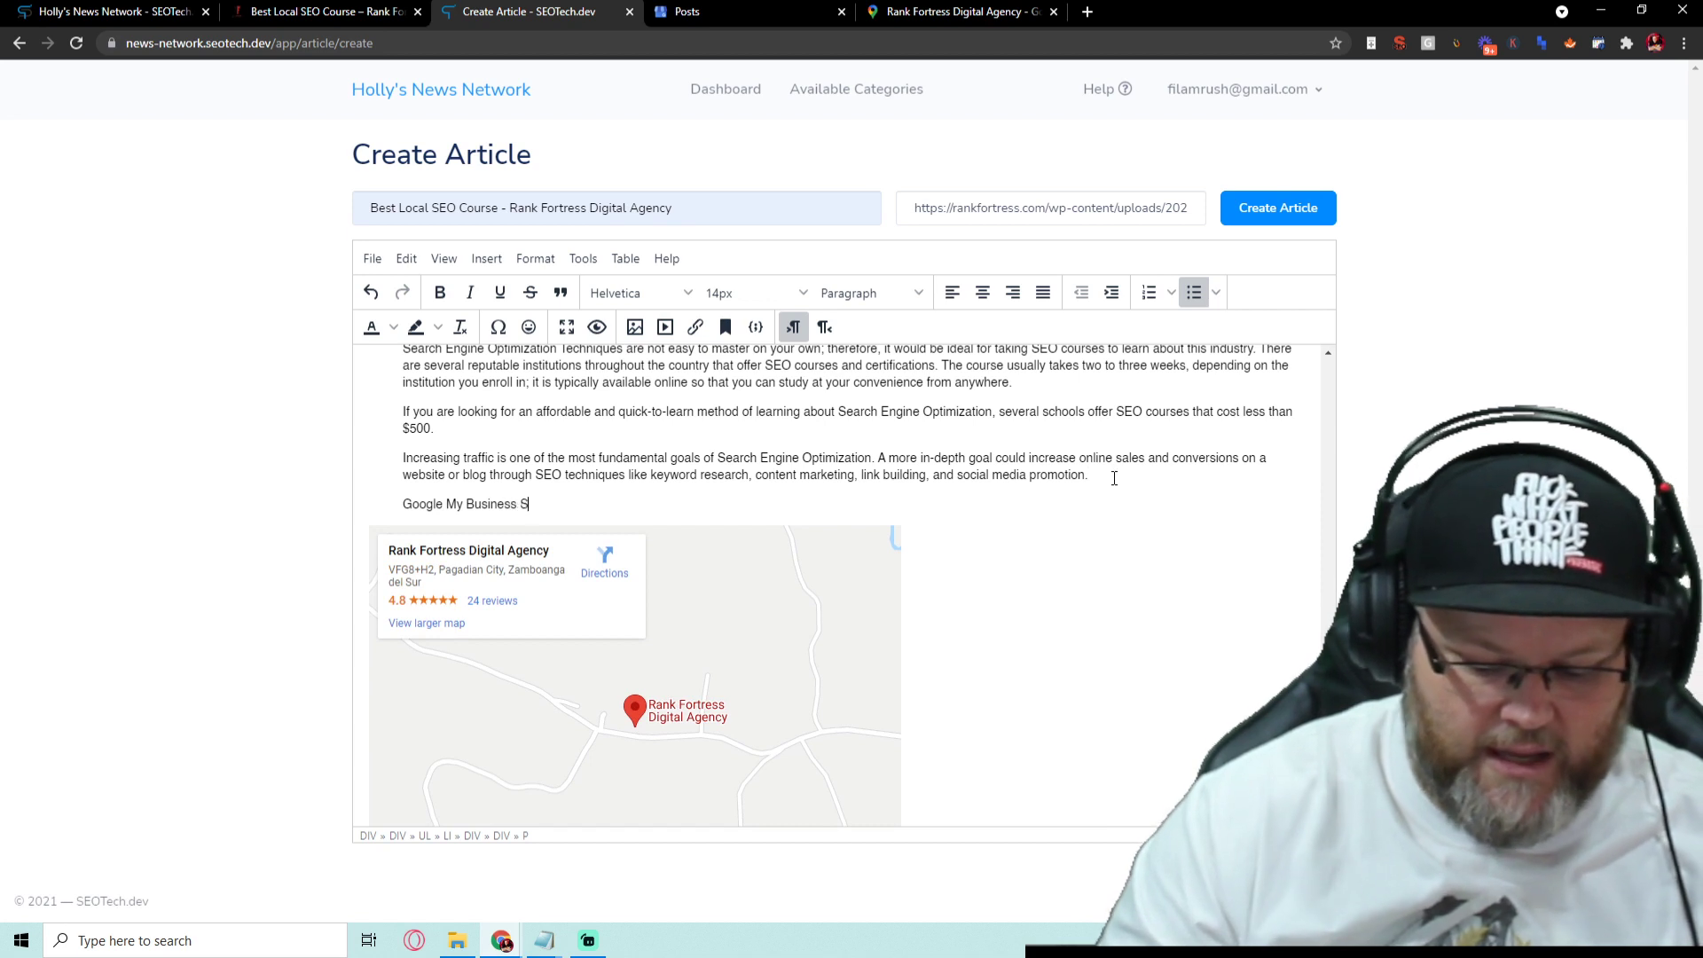
{"action": "key", "text": "Return"}
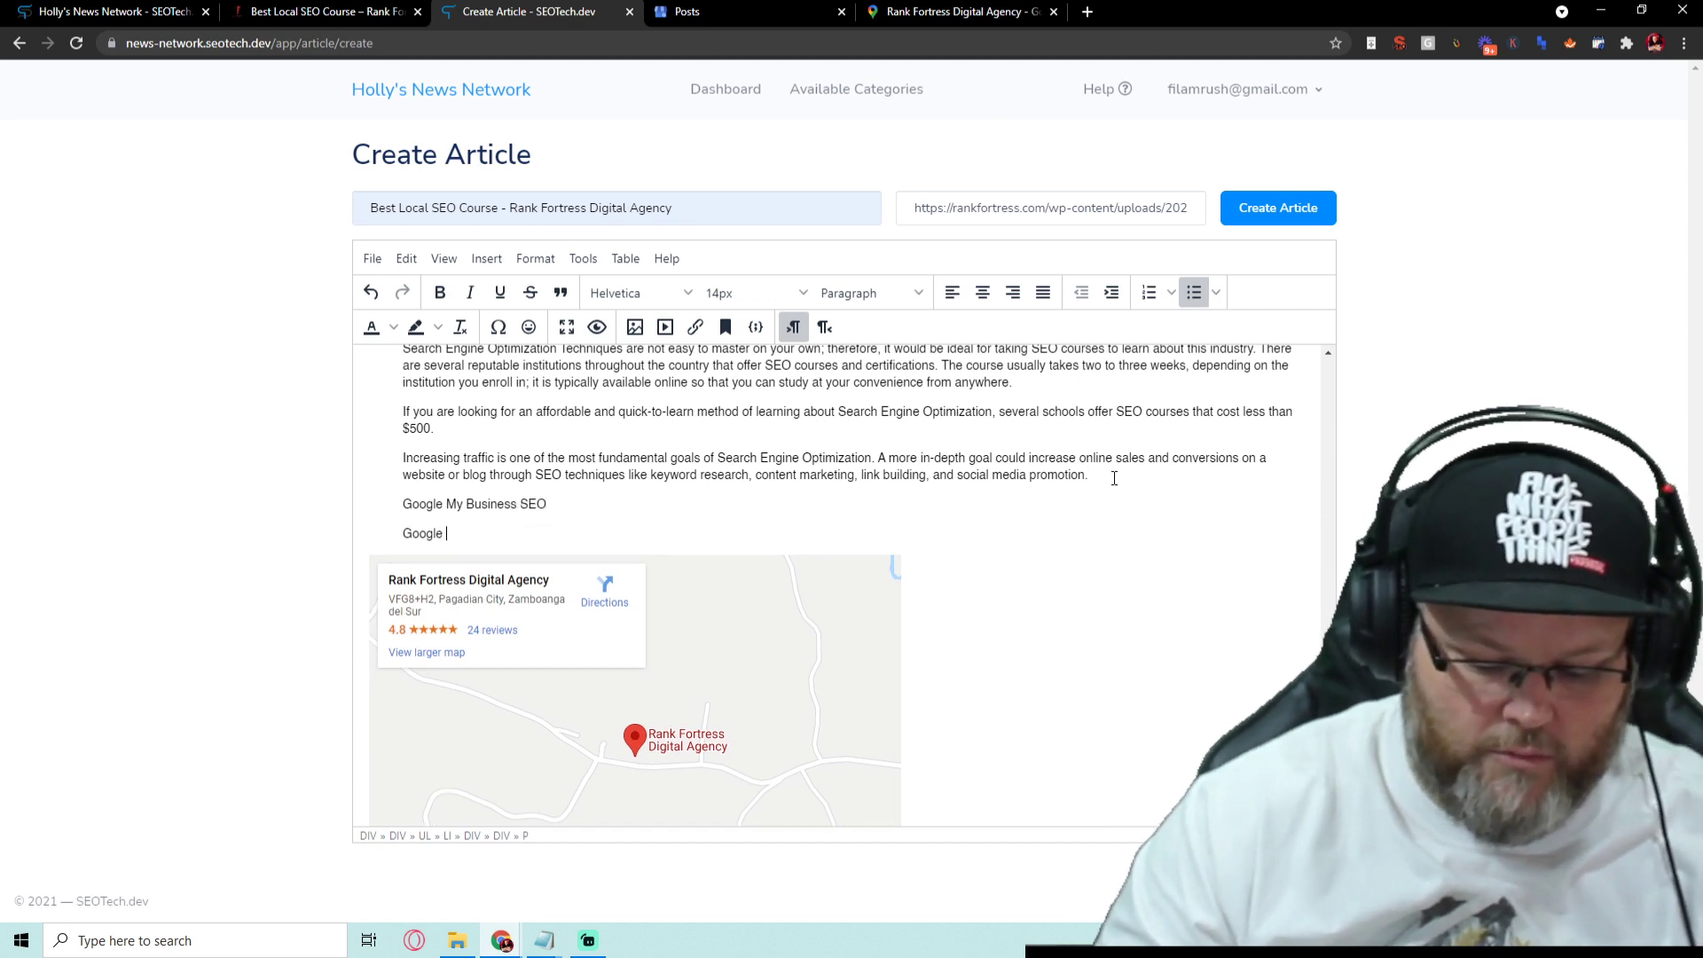
{"action": "type", "text": "My Bu"}
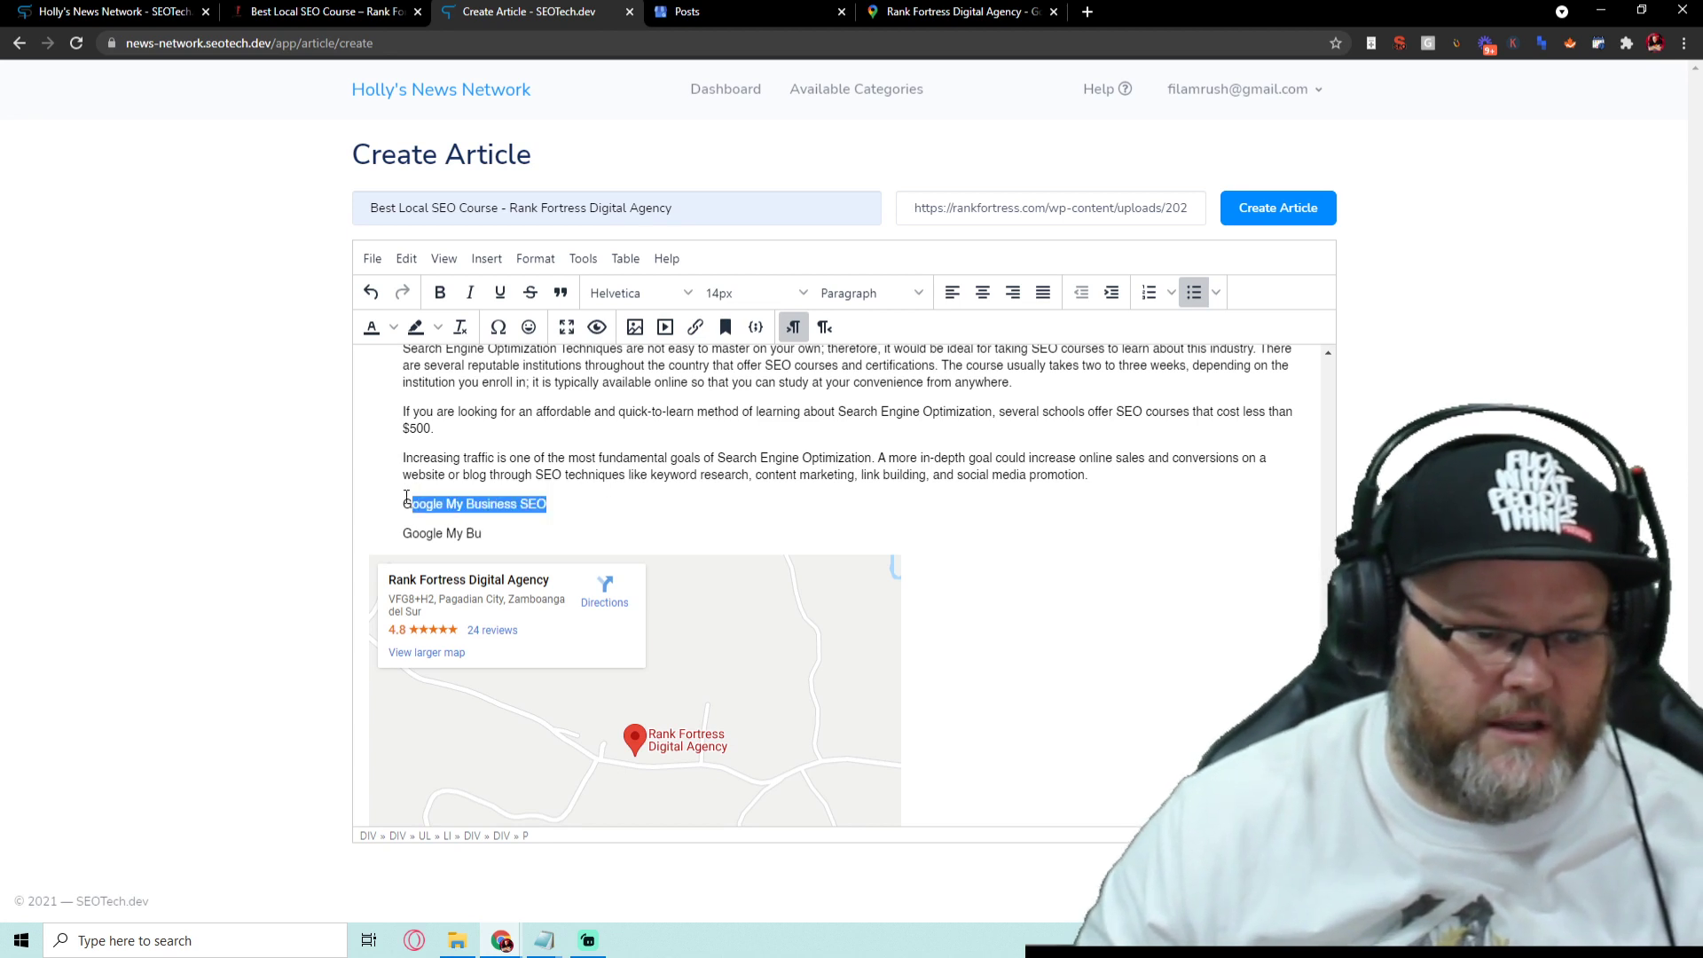
Make the second keyword line 'Google My Business SEO Expert'
{"action": "left_click_drag", "start_coordinate": [406, 498], "coordinate": [365, 530]}
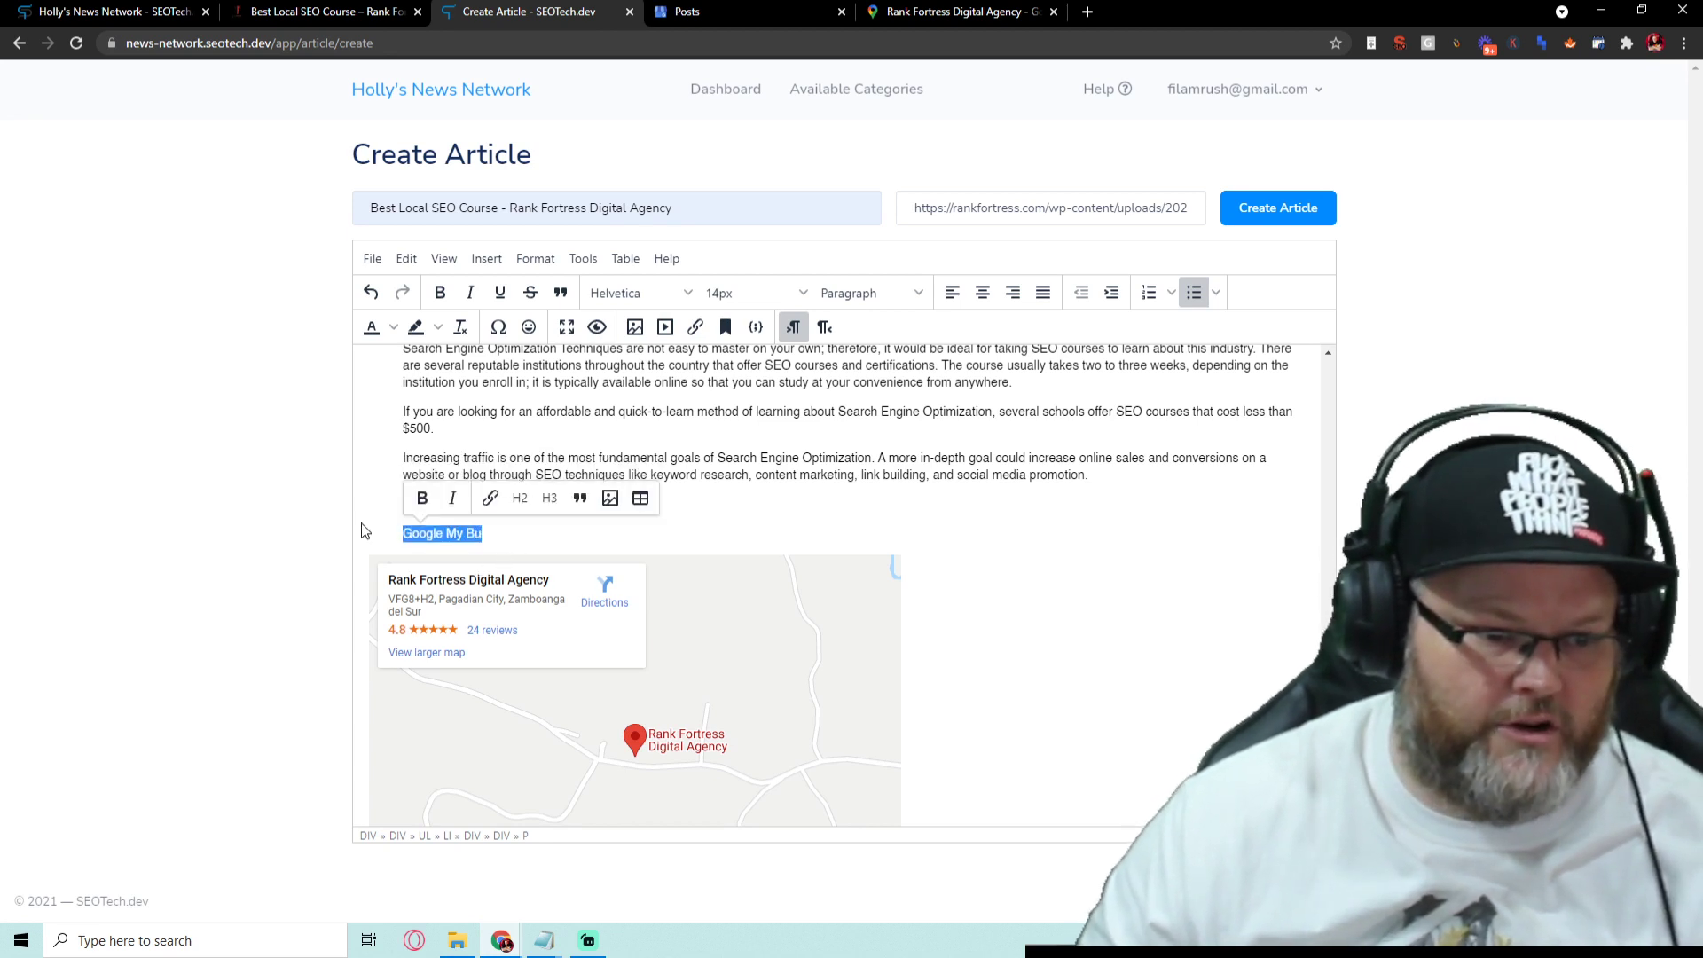
{"action": "type", "text": "Google My Business SEO"}
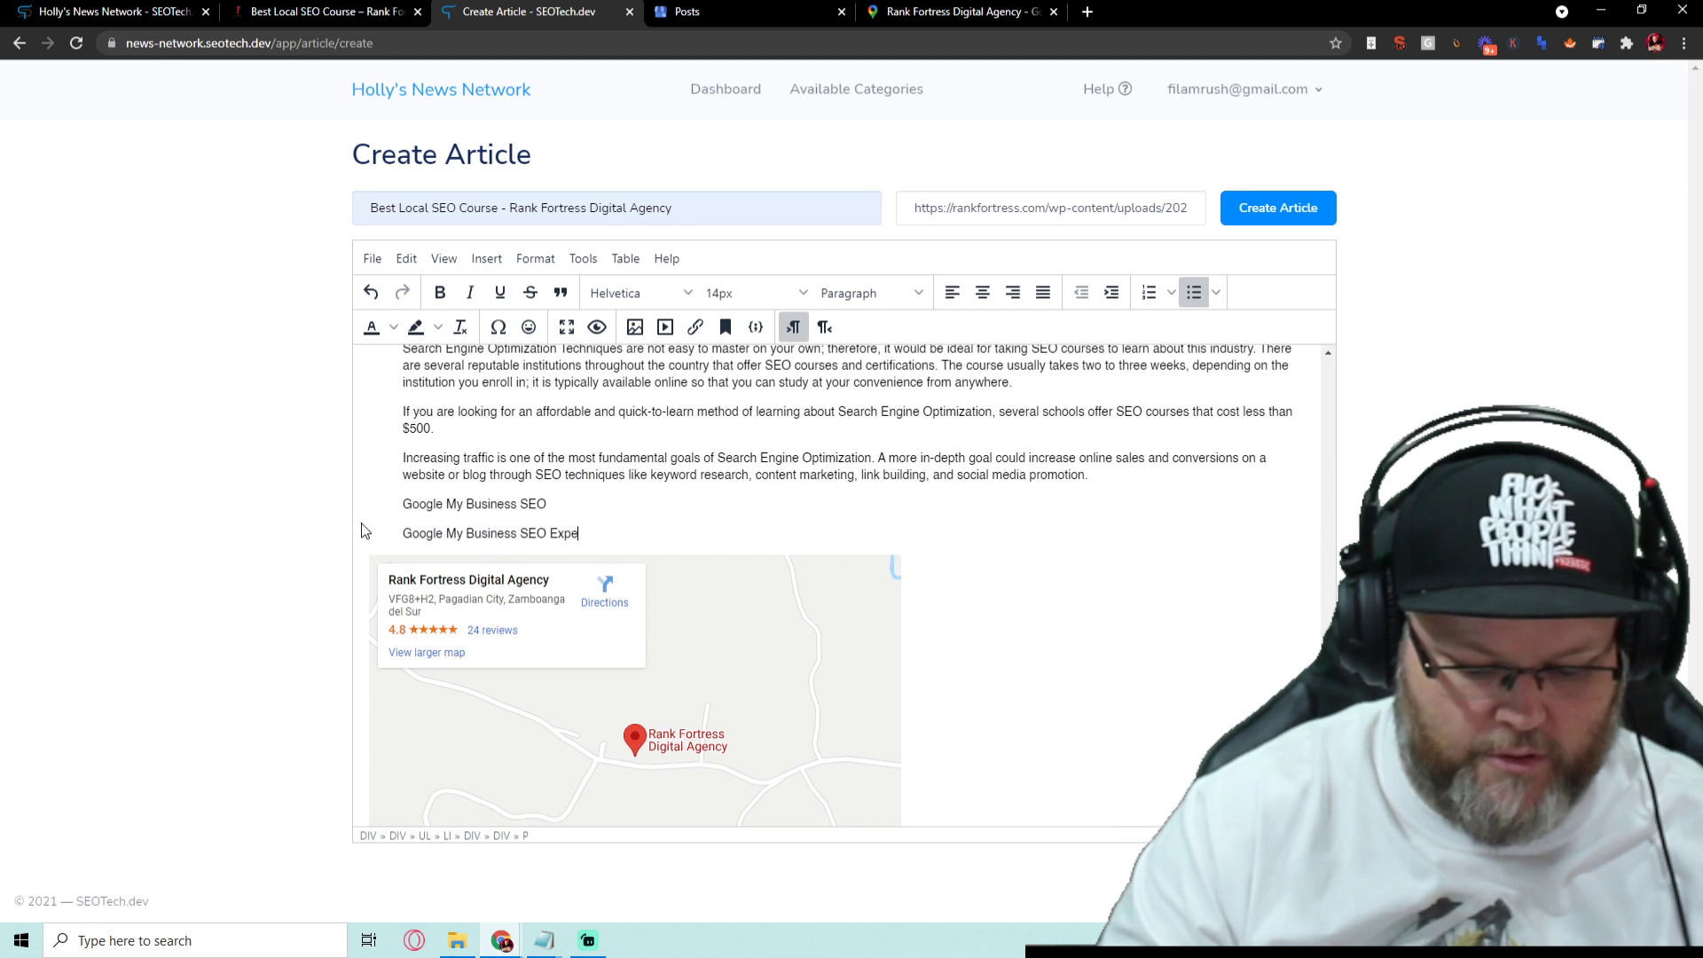
{"action": "type", "text": "rt"}
{"action": "key", "text": "Return"}
Add the lines Local Google My Business SEO, Local SEO, Local SEO Expert and Local SEO Course
{"action": "type", "text": "Local"}
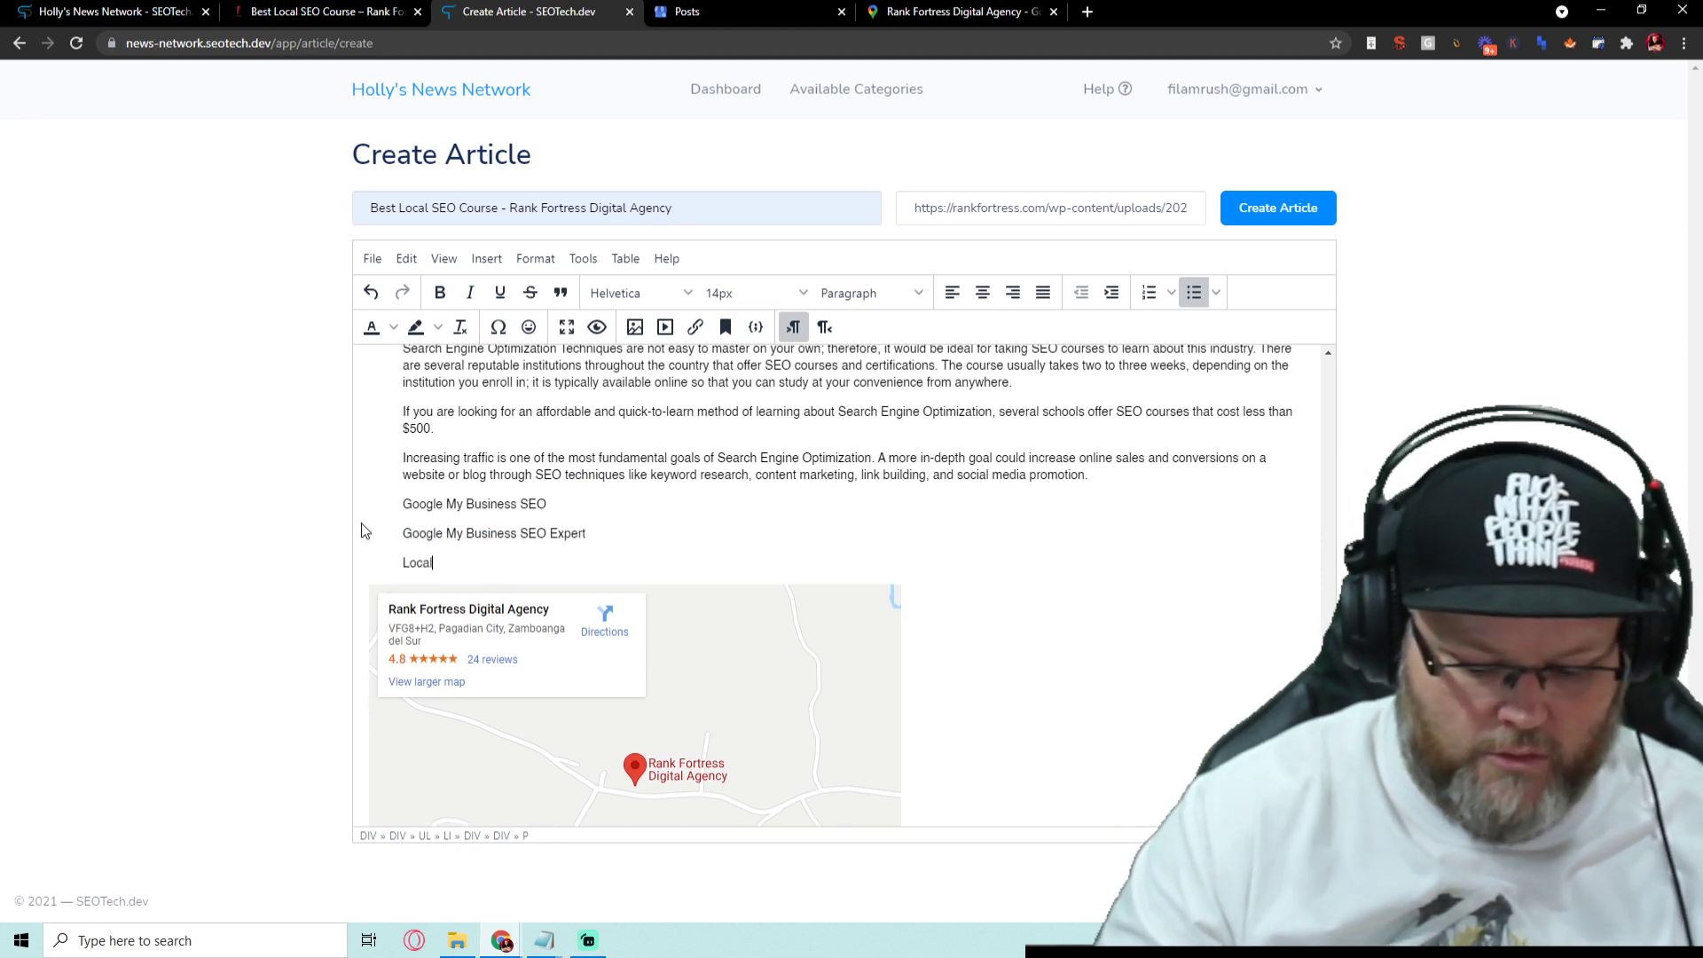
{"action": "type", "text": "Google My Business SEO"}
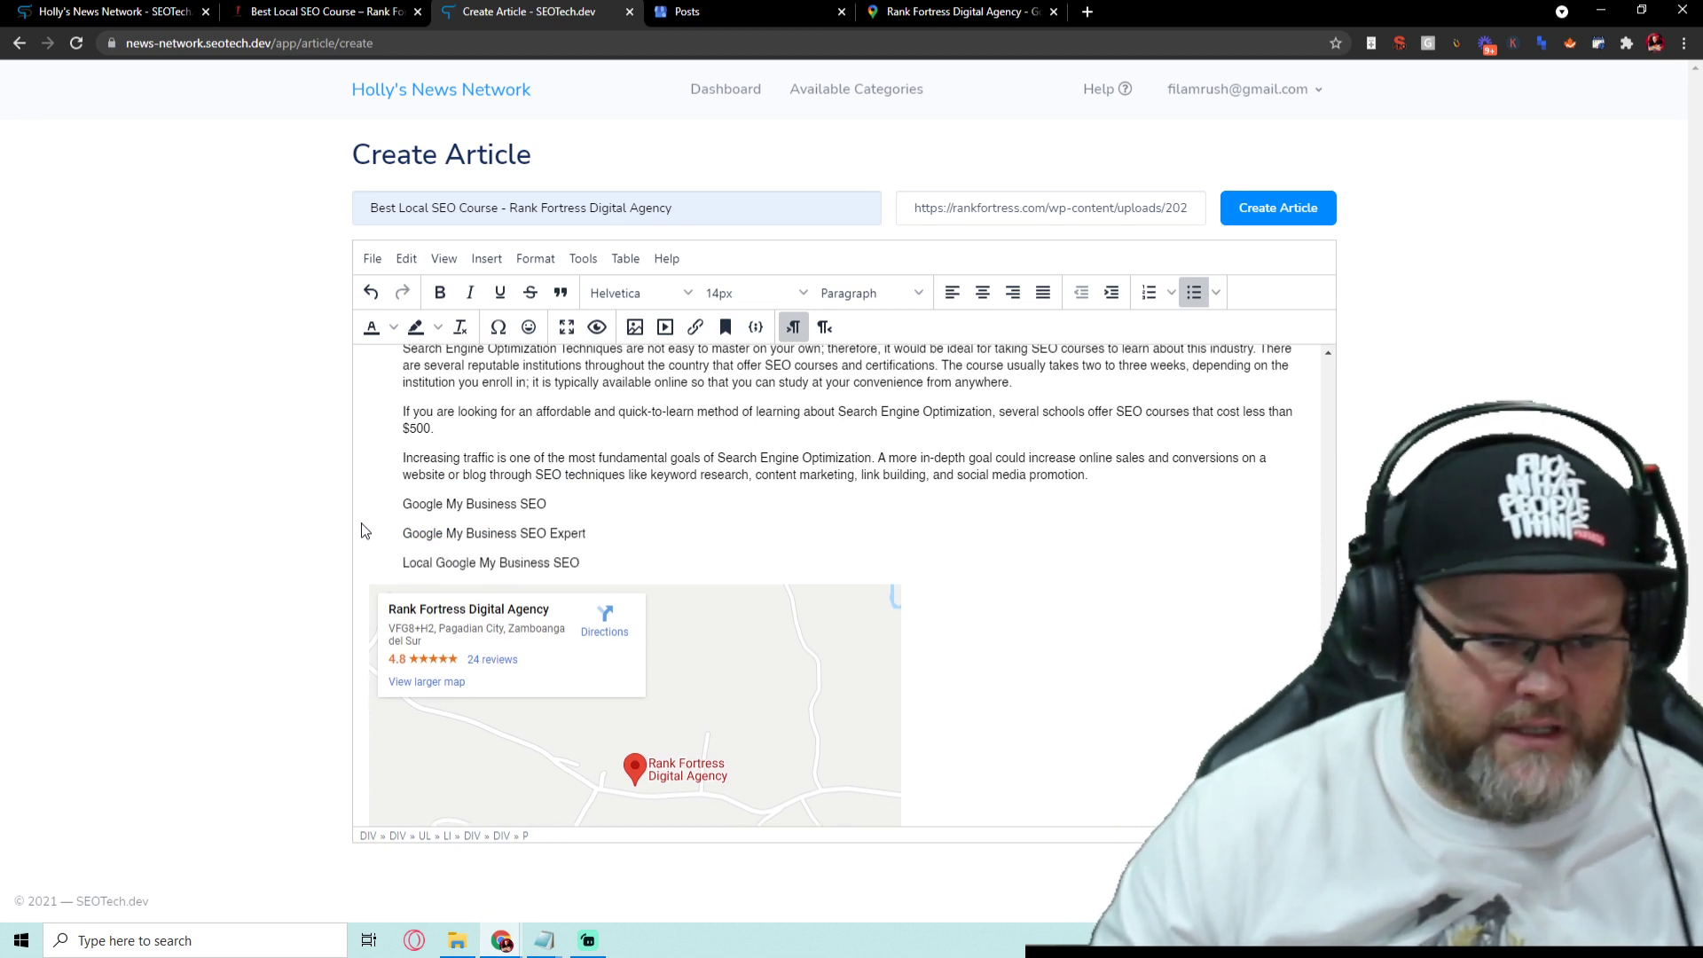
{"action": "key", "text": "Return"}
{"action": "type", "text": "Local SEO"}
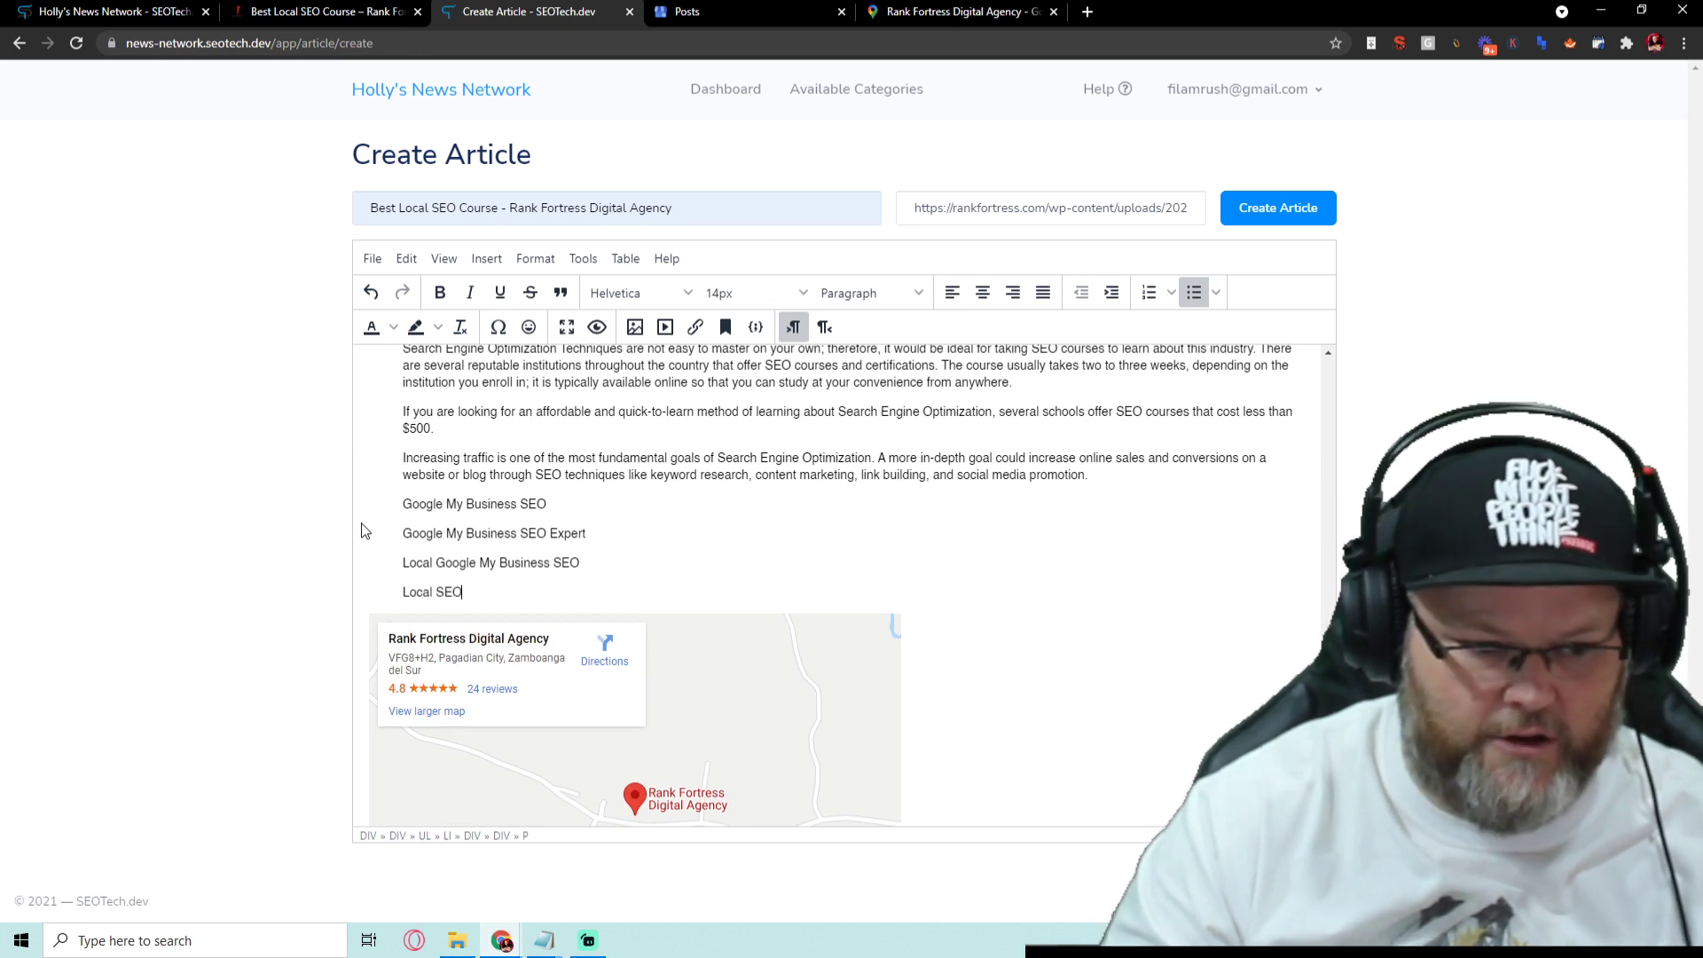
{"action": "key", "text": "Return"}
{"action": "type", "text": "Local SEO Expert"}
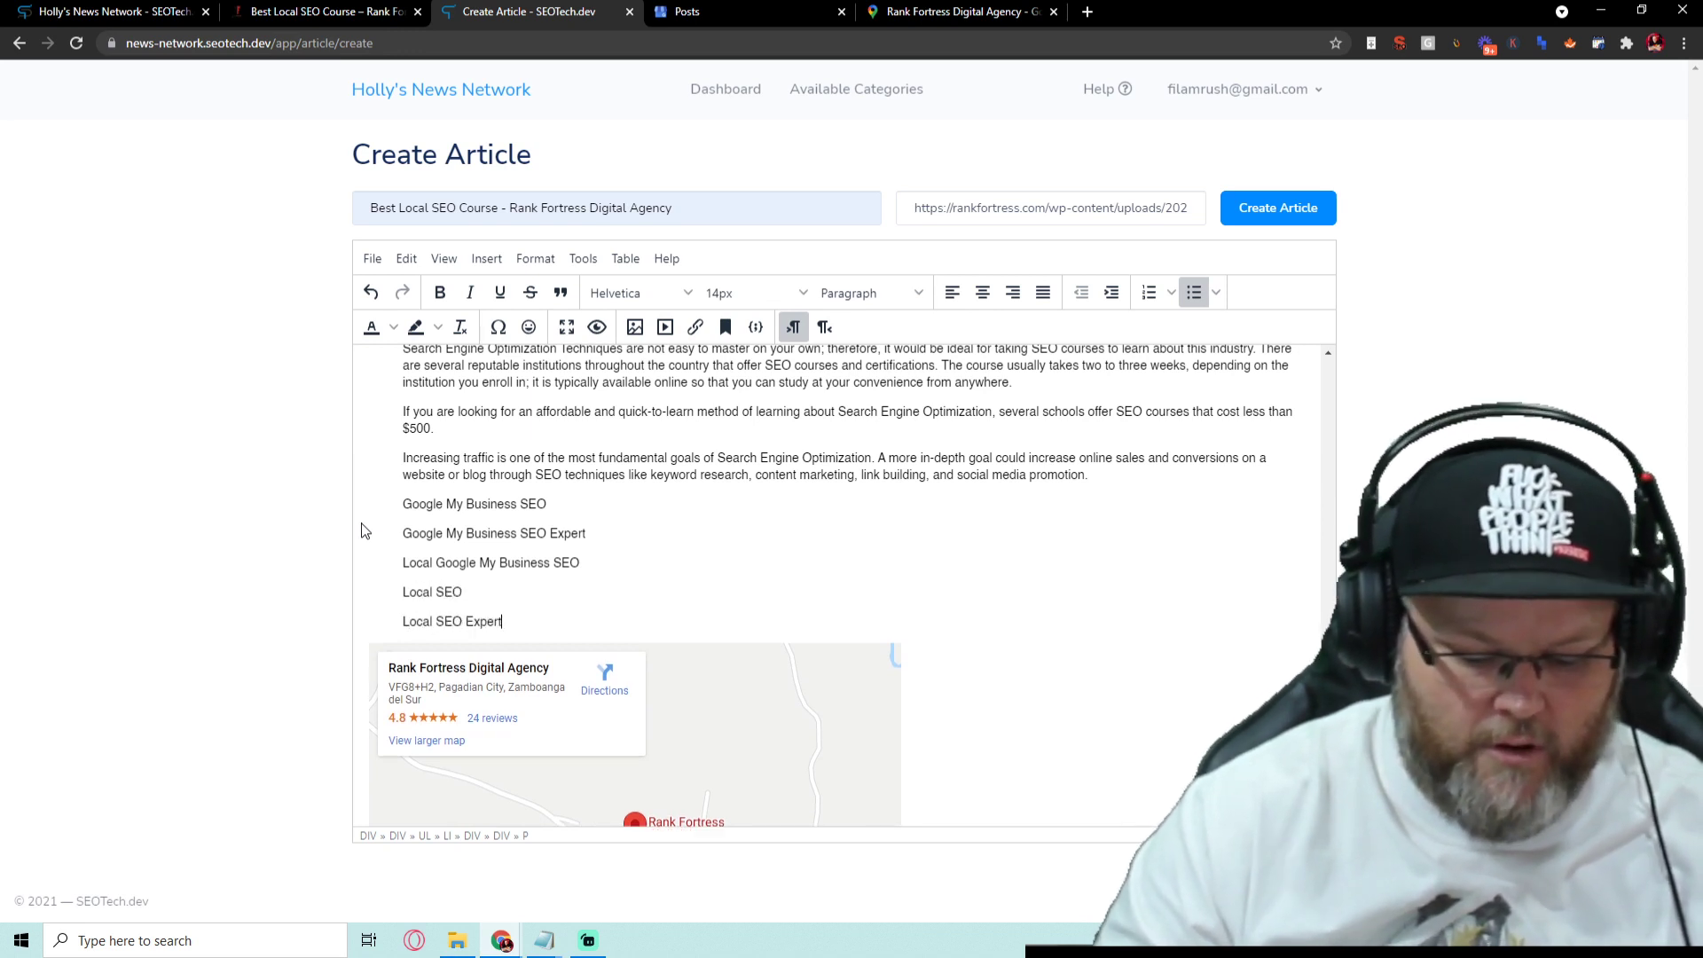
{"action": "key", "text": "Return"}
{"action": "type", "text": "Local SEO Co"}
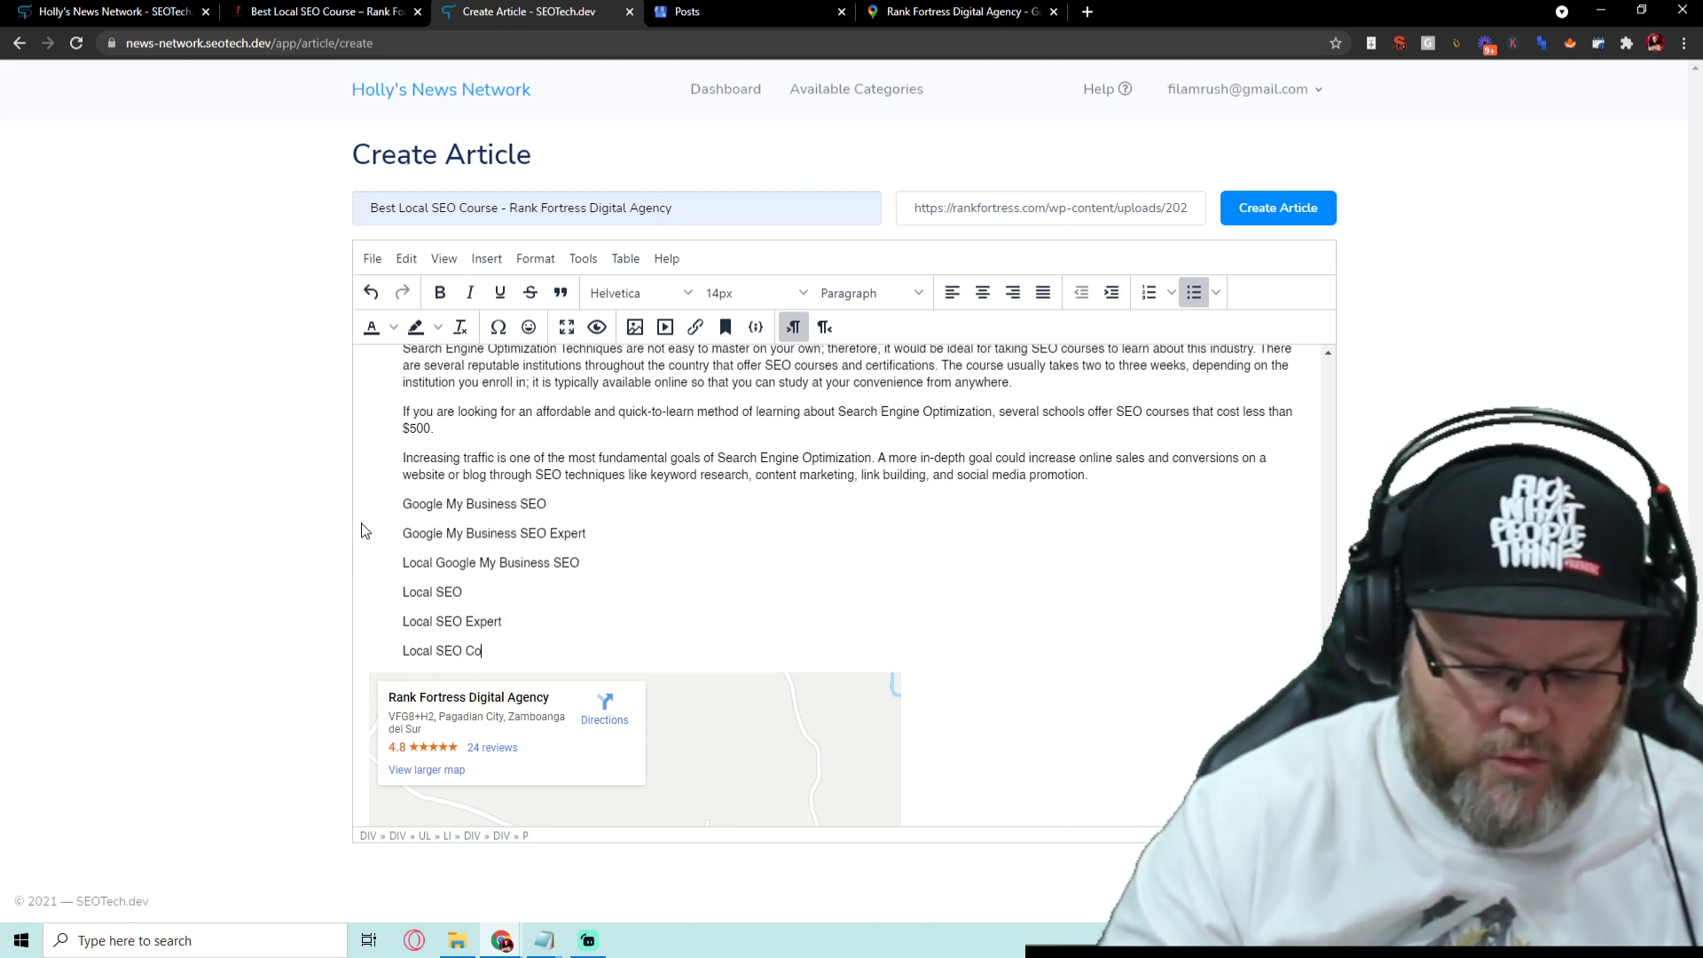
{"action": "type", "text": "urse"}
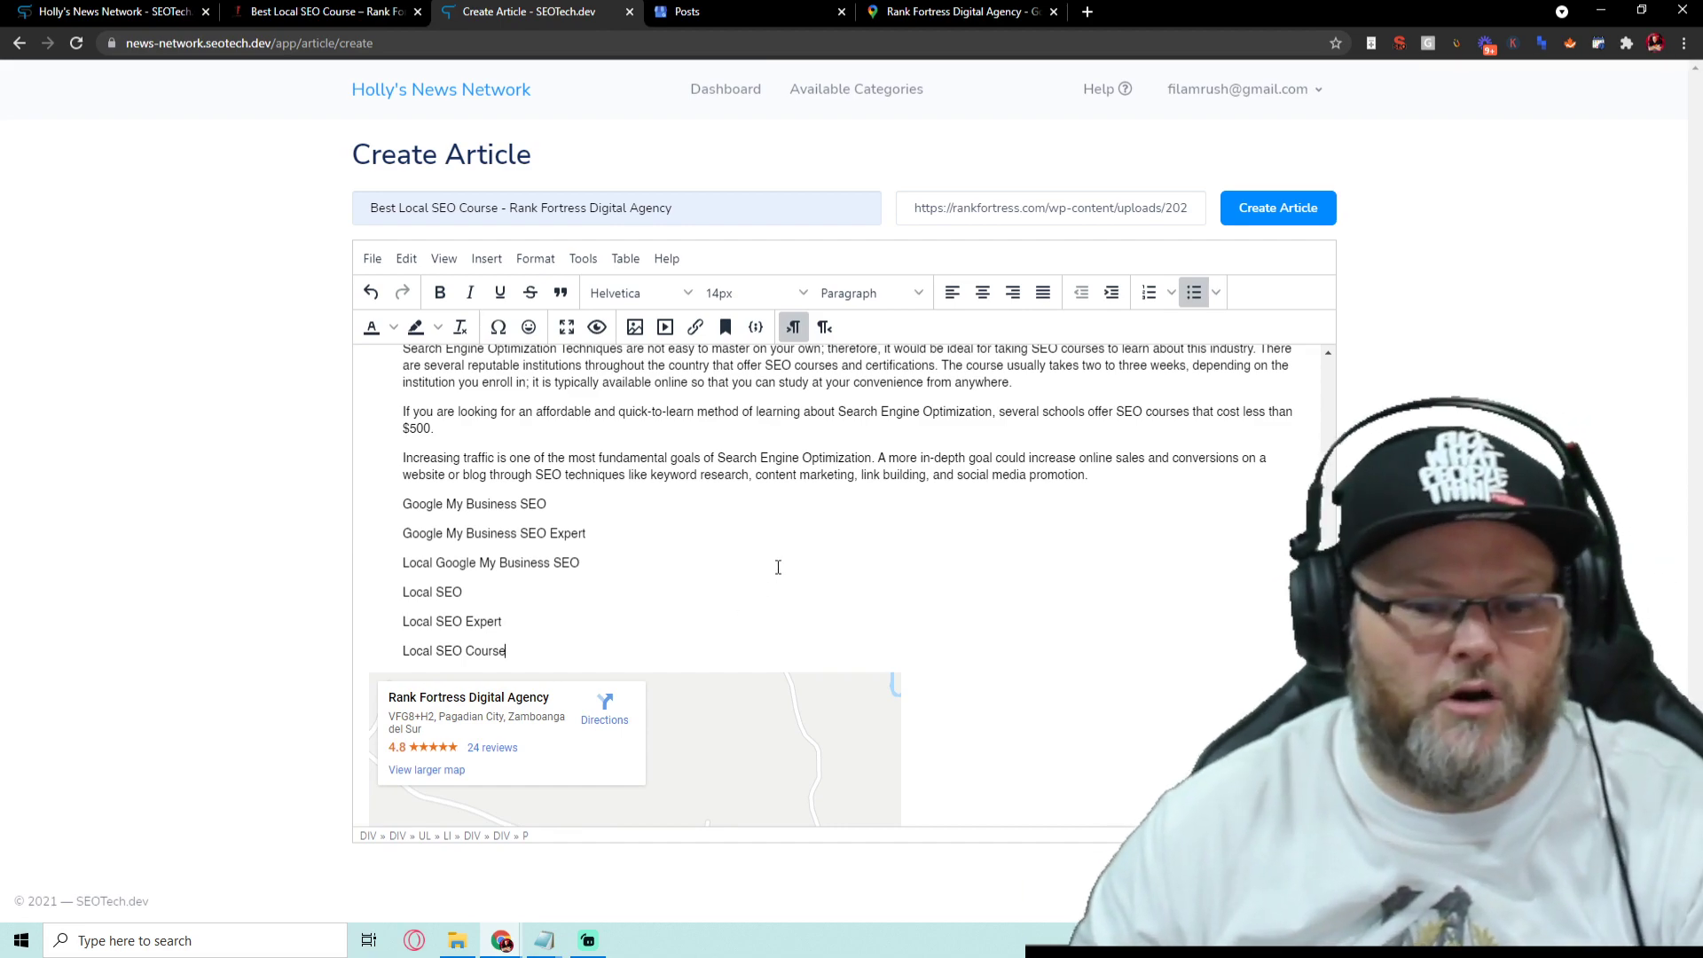
Scroll through the article to find the blank lines between the SEO tool sections
{"action": "scroll", "coordinate": [789, 541], "scroll_direction": "up", "scroll_amount": 10}
{"action": "scroll", "coordinate": [798, 524], "scroll_direction": "up", "scroll_amount": 10}
{"action": "scroll", "coordinate": [810, 510], "scroll_direction": "up", "scroll_amount": 10}
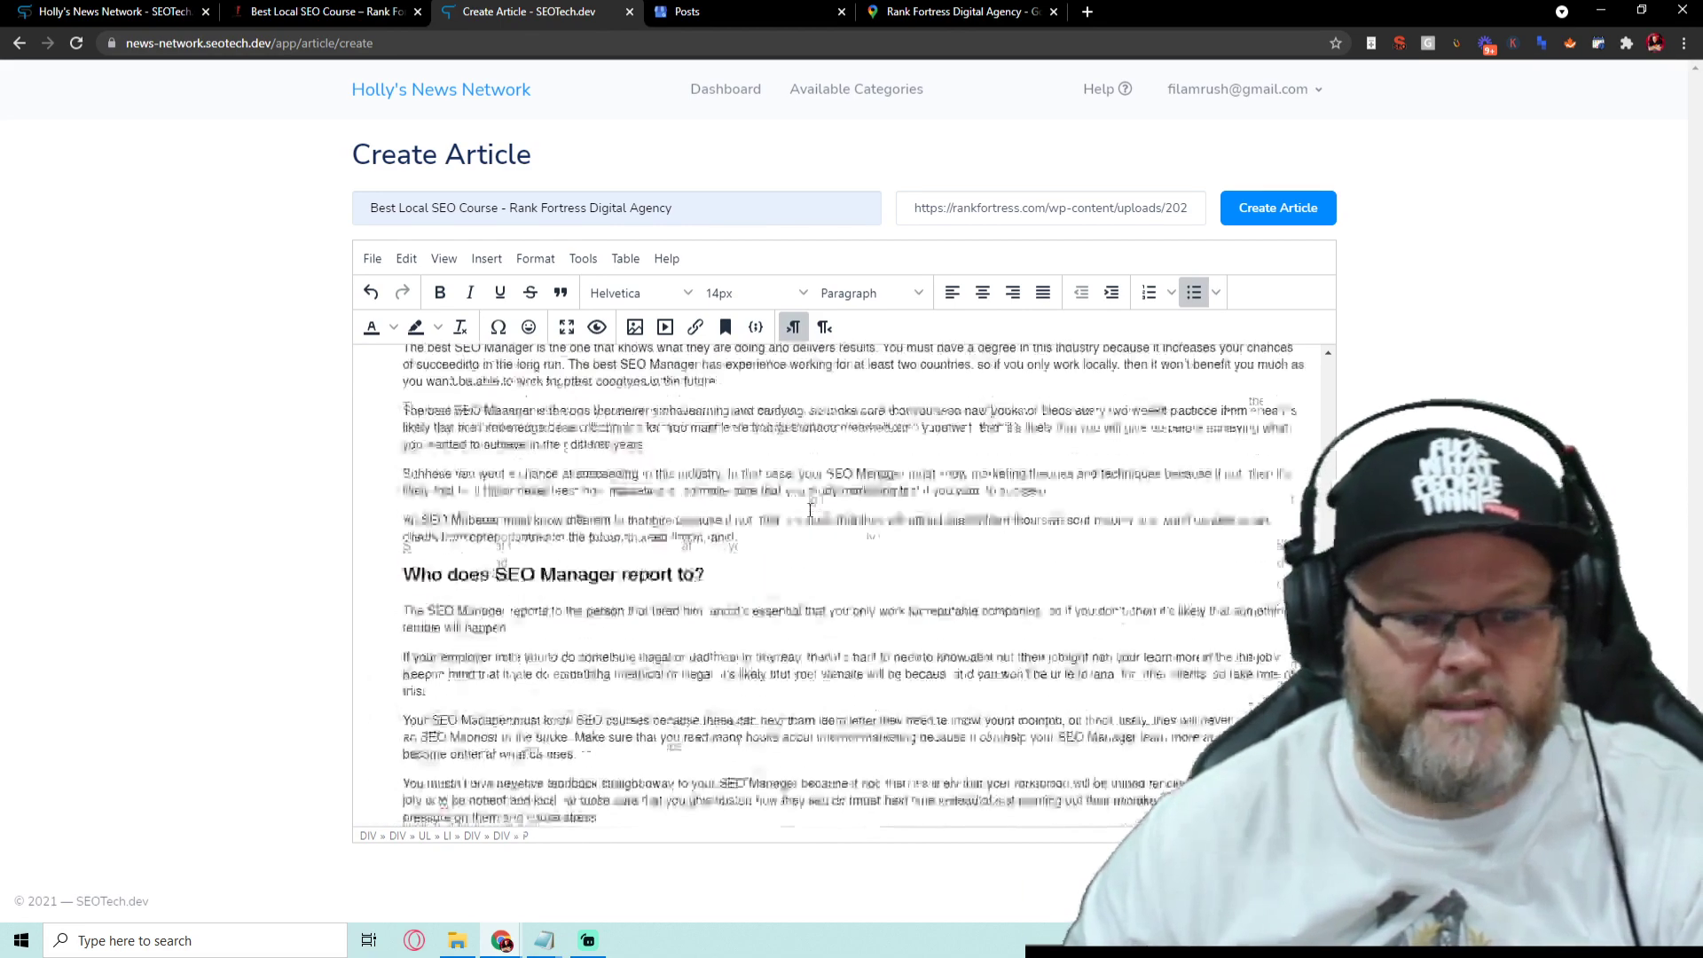
{"action": "scroll", "coordinate": [808, 505], "scroll_direction": "up", "scroll_amount": 5}
{"action": "scroll", "coordinate": [794, 497], "scroll_direction": "up", "scroll_amount": 5}
{"action": "scroll", "coordinate": [776, 488], "scroll_direction": "up", "scroll_amount": 5}
{"action": "scroll", "coordinate": [761, 478], "scroll_direction": "up", "scroll_amount": 5}
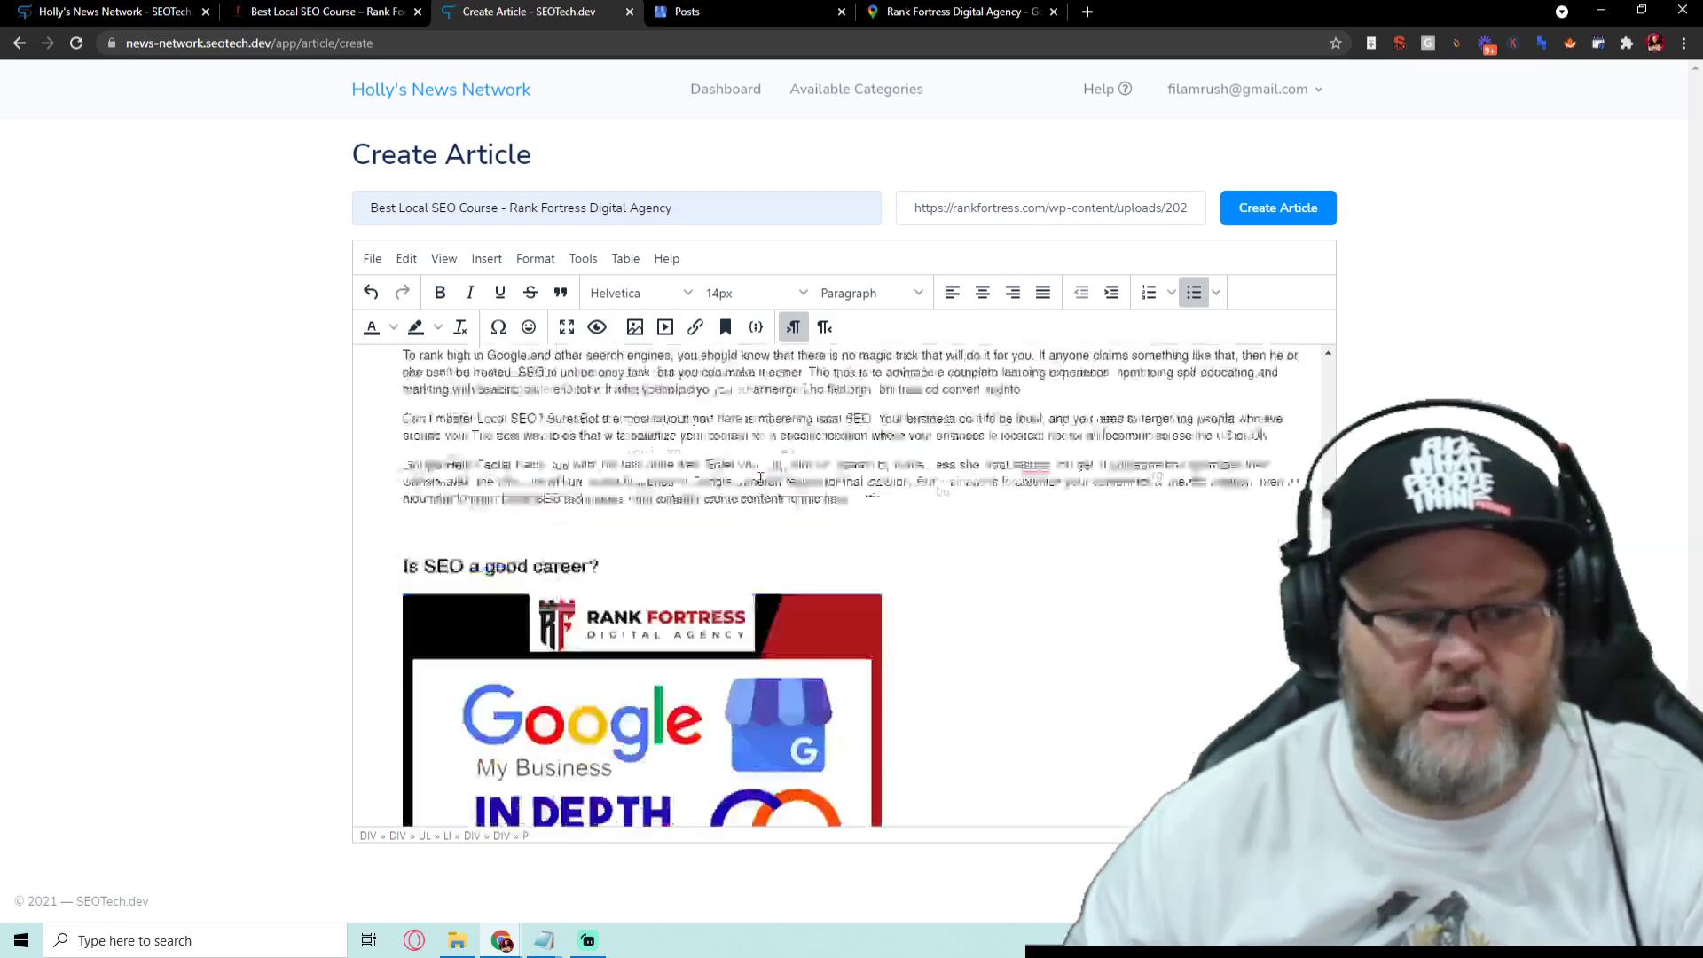
{"action": "scroll", "coordinate": [759, 479], "scroll_direction": "up", "scroll_amount": 5}
{"action": "scroll", "coordinate": [754, 479], "scroll_direction": "up", "scroll_amount": 5}
{"action": "scroll", "coordinate": [746, 480], "scroll_direction": "up", "scroll_amount": 5}
{"action": "scroll", "coordinate": [735, 482], "scroll_direction": "up", "scroll_amount": 5}
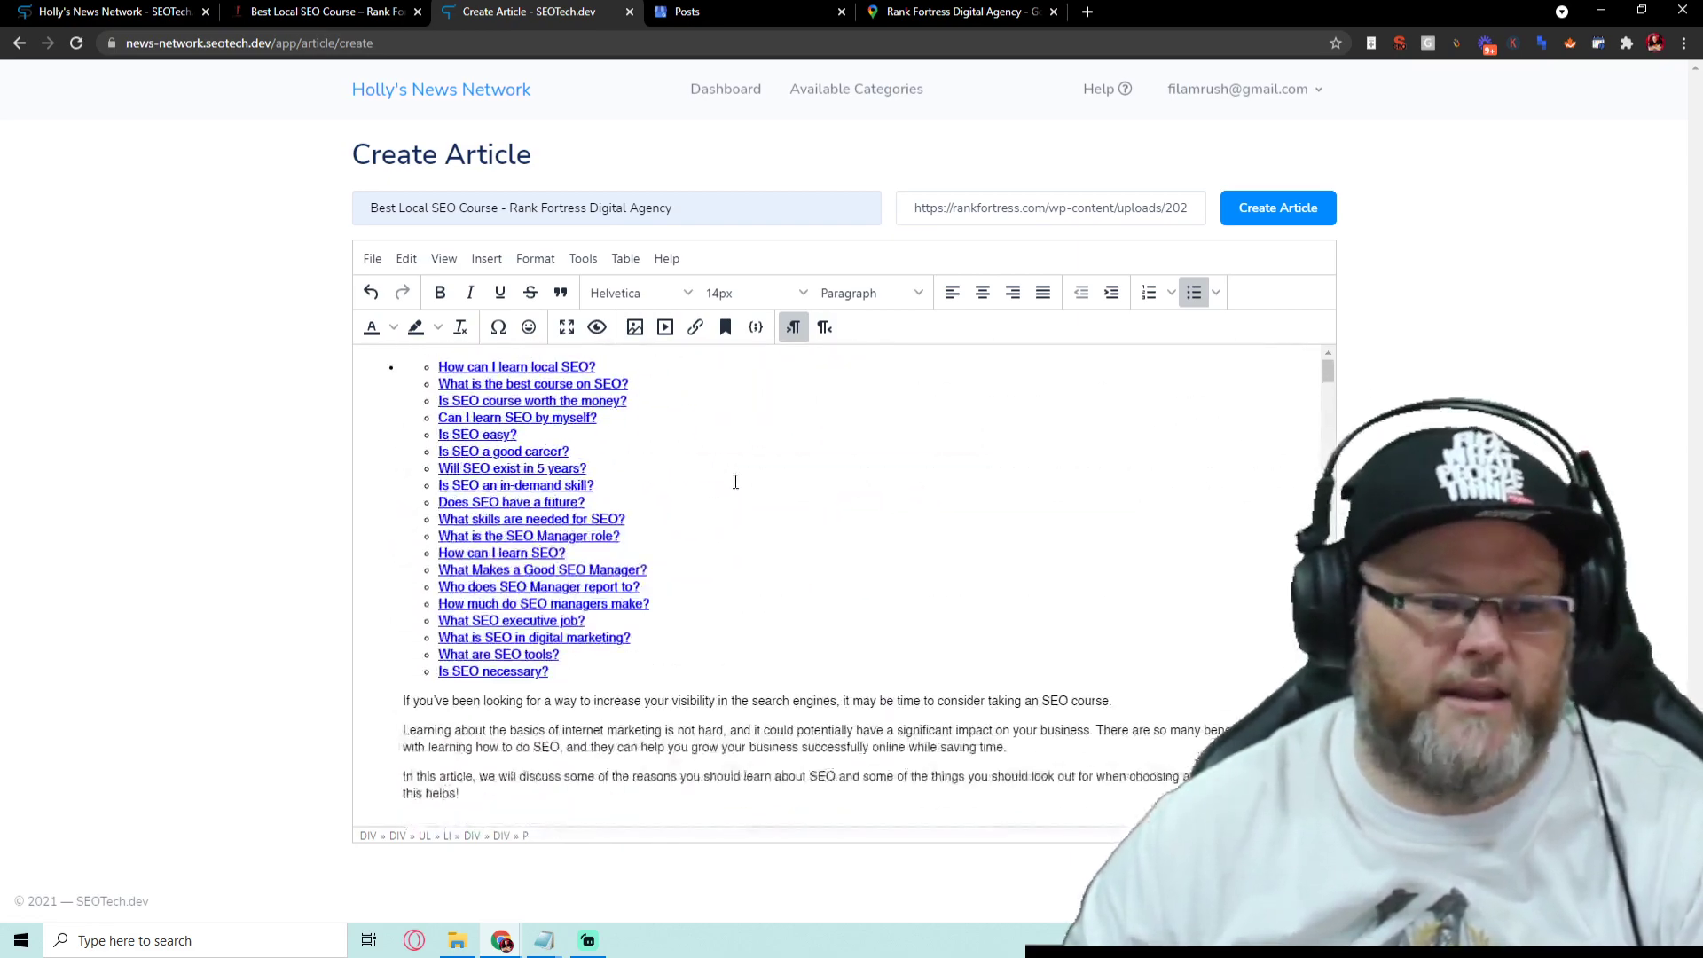
{"action": "scroll", "coordinate": [735, 482], "scroll_direction": "down", "scroll_amount": 5}
{"action": "scroll", "coordinate": [735, 482], "scroll_direction": "down", "scroll_amount": 5}
{"action": "scroll", "coordinate": [734, 482], "scroll_direction": "down", "scroll_amount": 5}
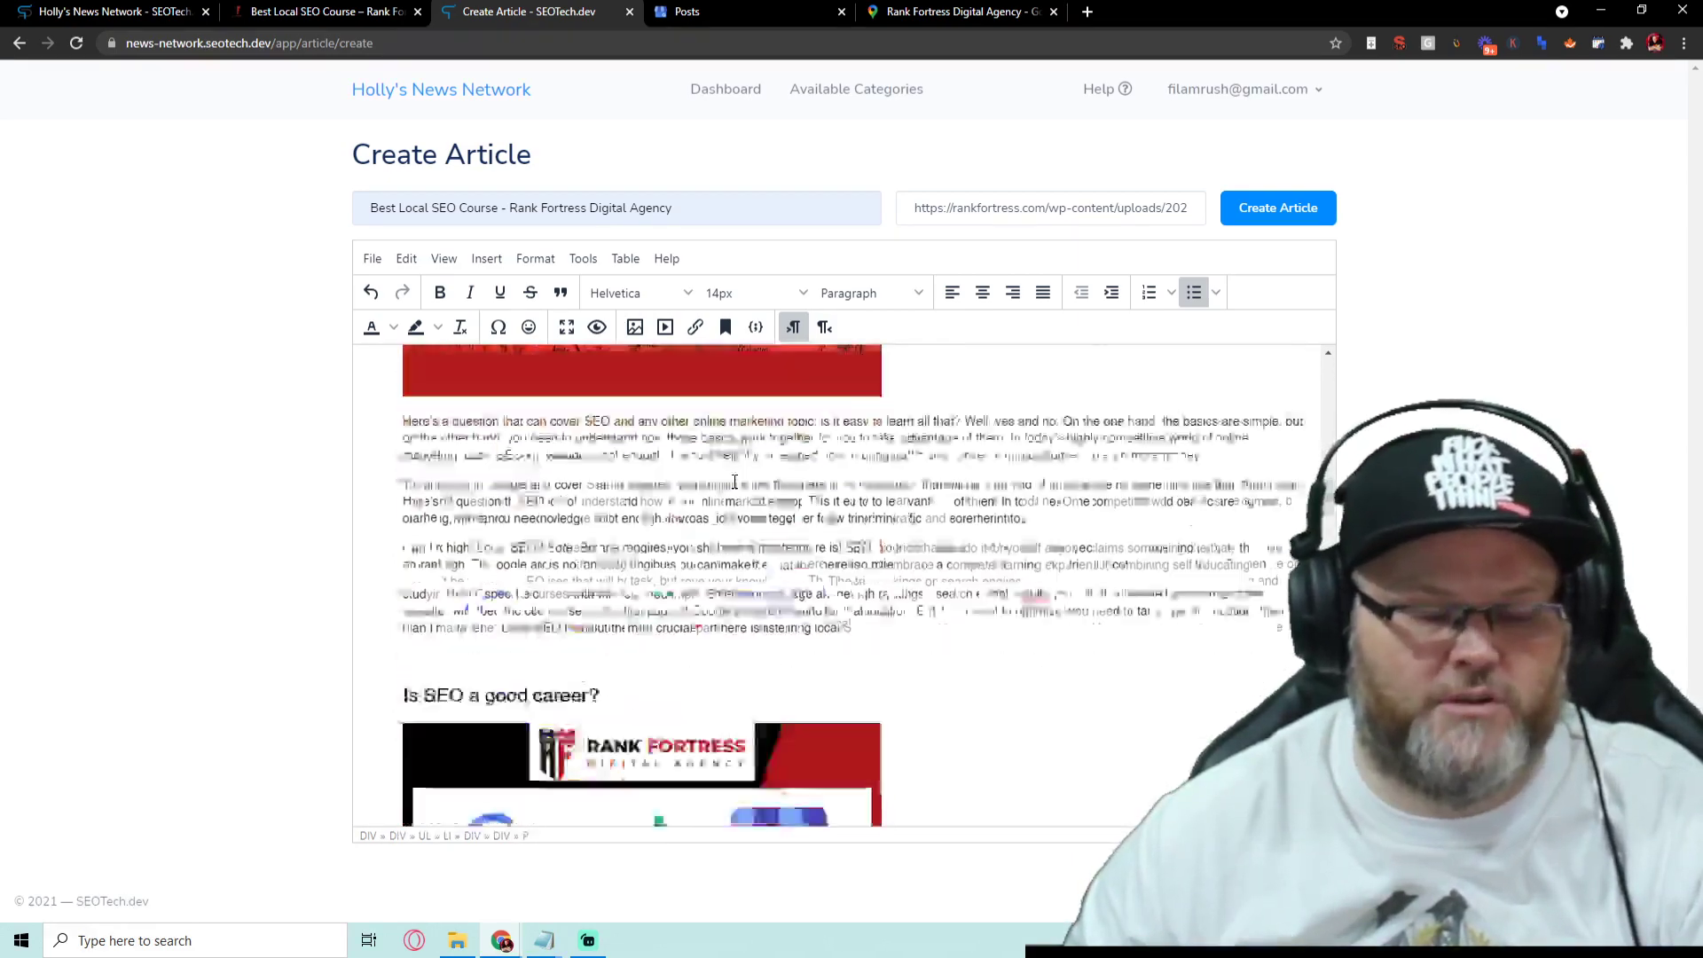
{"action": "scroll", "coordinate": [734, 481], "scroll_direction": "down", "scroll_amount": 5}
{"action": "scroll", "coordinate": [734, 482], "scroll_direction": "down", "scroll_amount": 5}
{"action": "scroll", "coordinate": [734, 482], "scroll_direction": "down", "scroll_amount": 5}
{"action": "scroll", "coordinate": [732, 481], "scroll_direction": "down", "scroll_amount": 5}
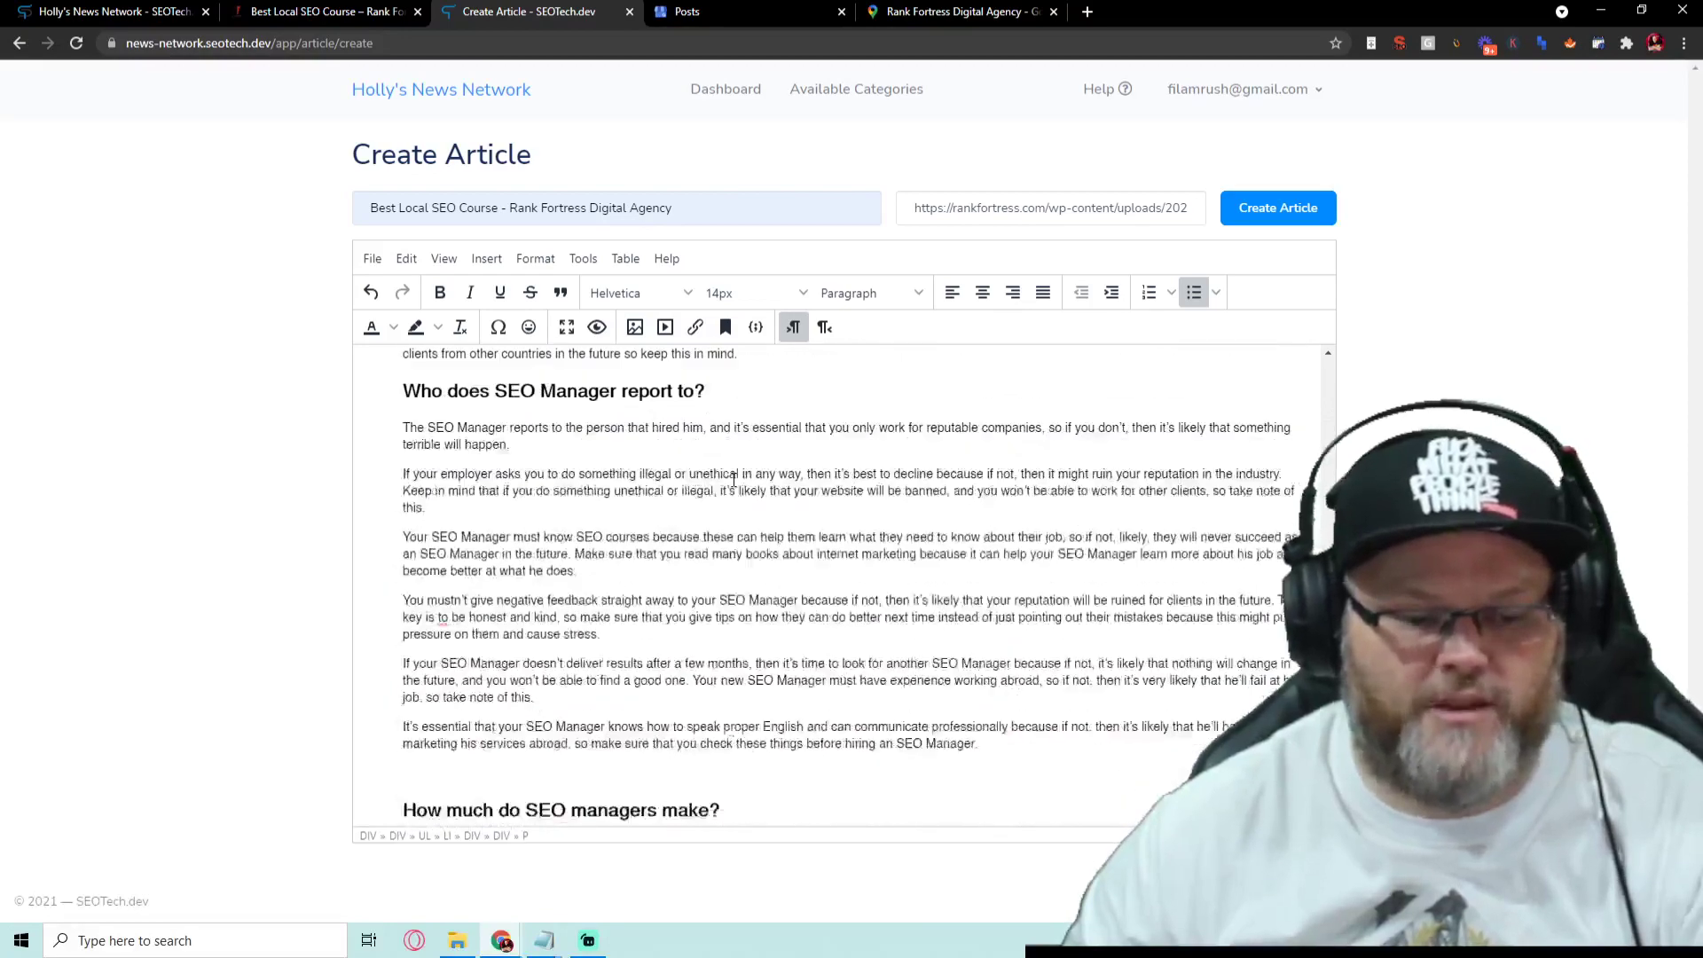
{"action": "scroll", "coordinate": [733, 480], "scroll_direction": "down", "scroll_amount": 5}
{"action": "scroll", "coordinate": [732, 480], "scroll_direction": "down", "scroll_amount": 5}
{"action": "scroll", "coordinate": [728, 480], "scroll_direction": "down", "scroll_amount": 5}
{"action": "scroll", "coordinate": [727, 480], "scroll_direction": "down", "scroll_amount": 5}
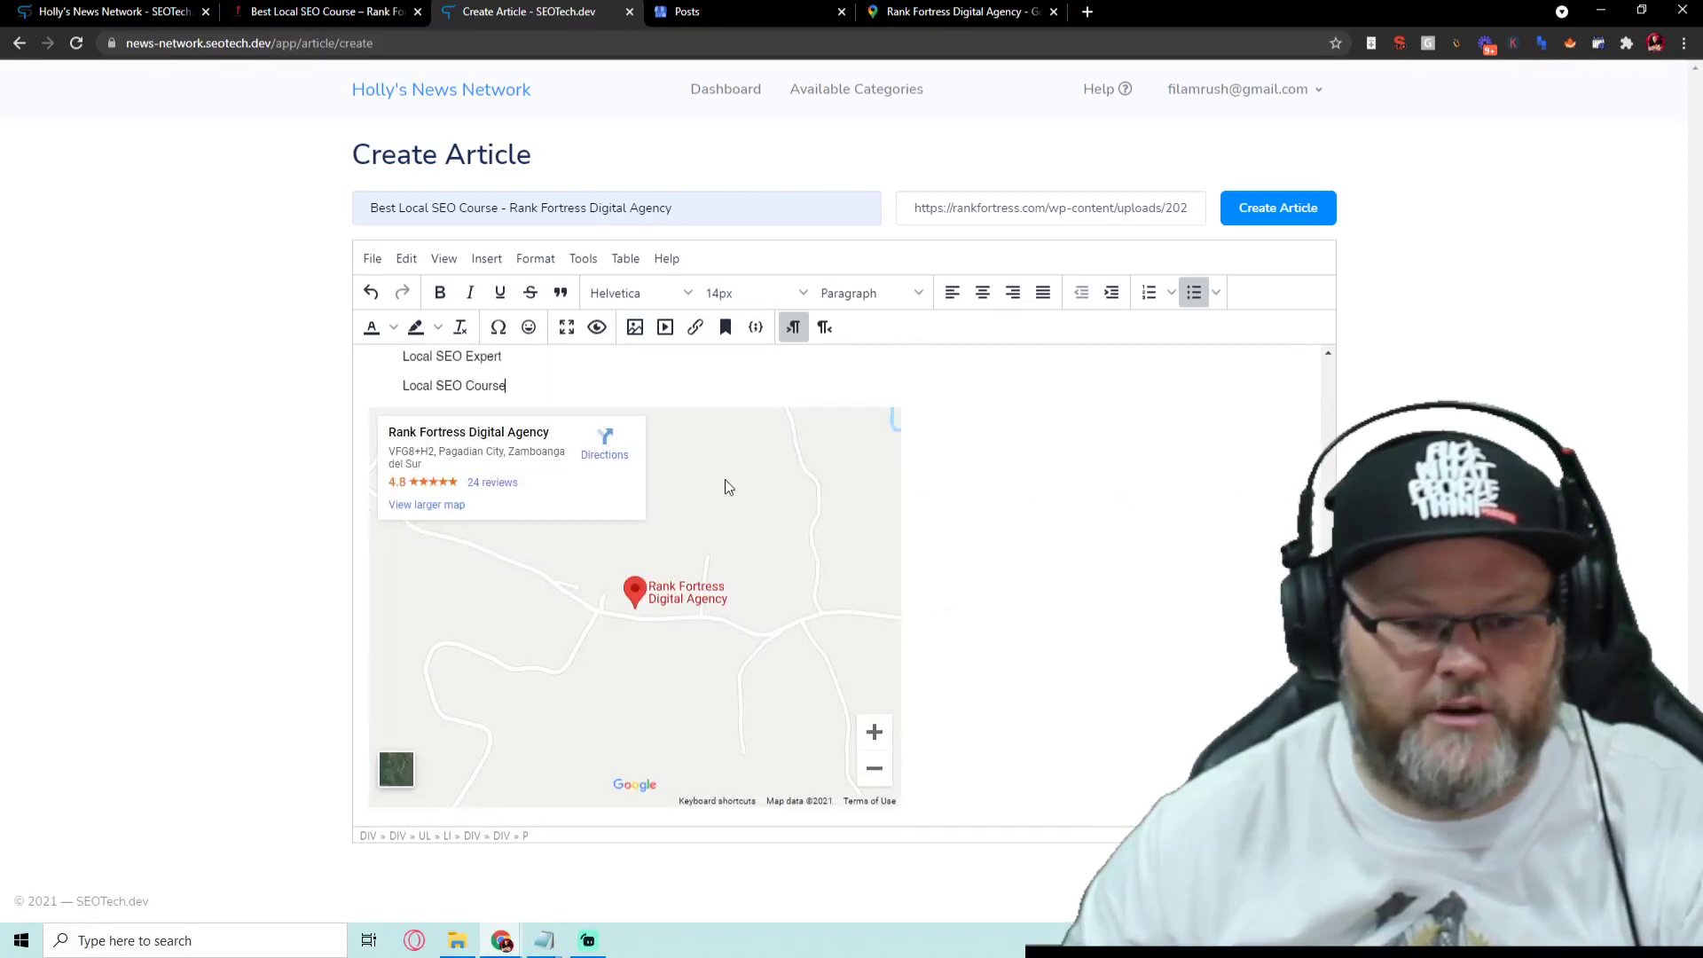
Delete the blank lines after Link Detox, before Open Site Explorer, and after Moz
{"action": "scroll", "coordinate": [724, 484], "scroll_direction": "up", "scroll_amount": 4}
{"action": "scroll", "coordinate": [723, 480], "scroll_direction": "up", "scroll_amount": 5}
{"action": "scroll", "coordinate": [722, 477], "scroll_direction": "up", "scroll_amount": 2}
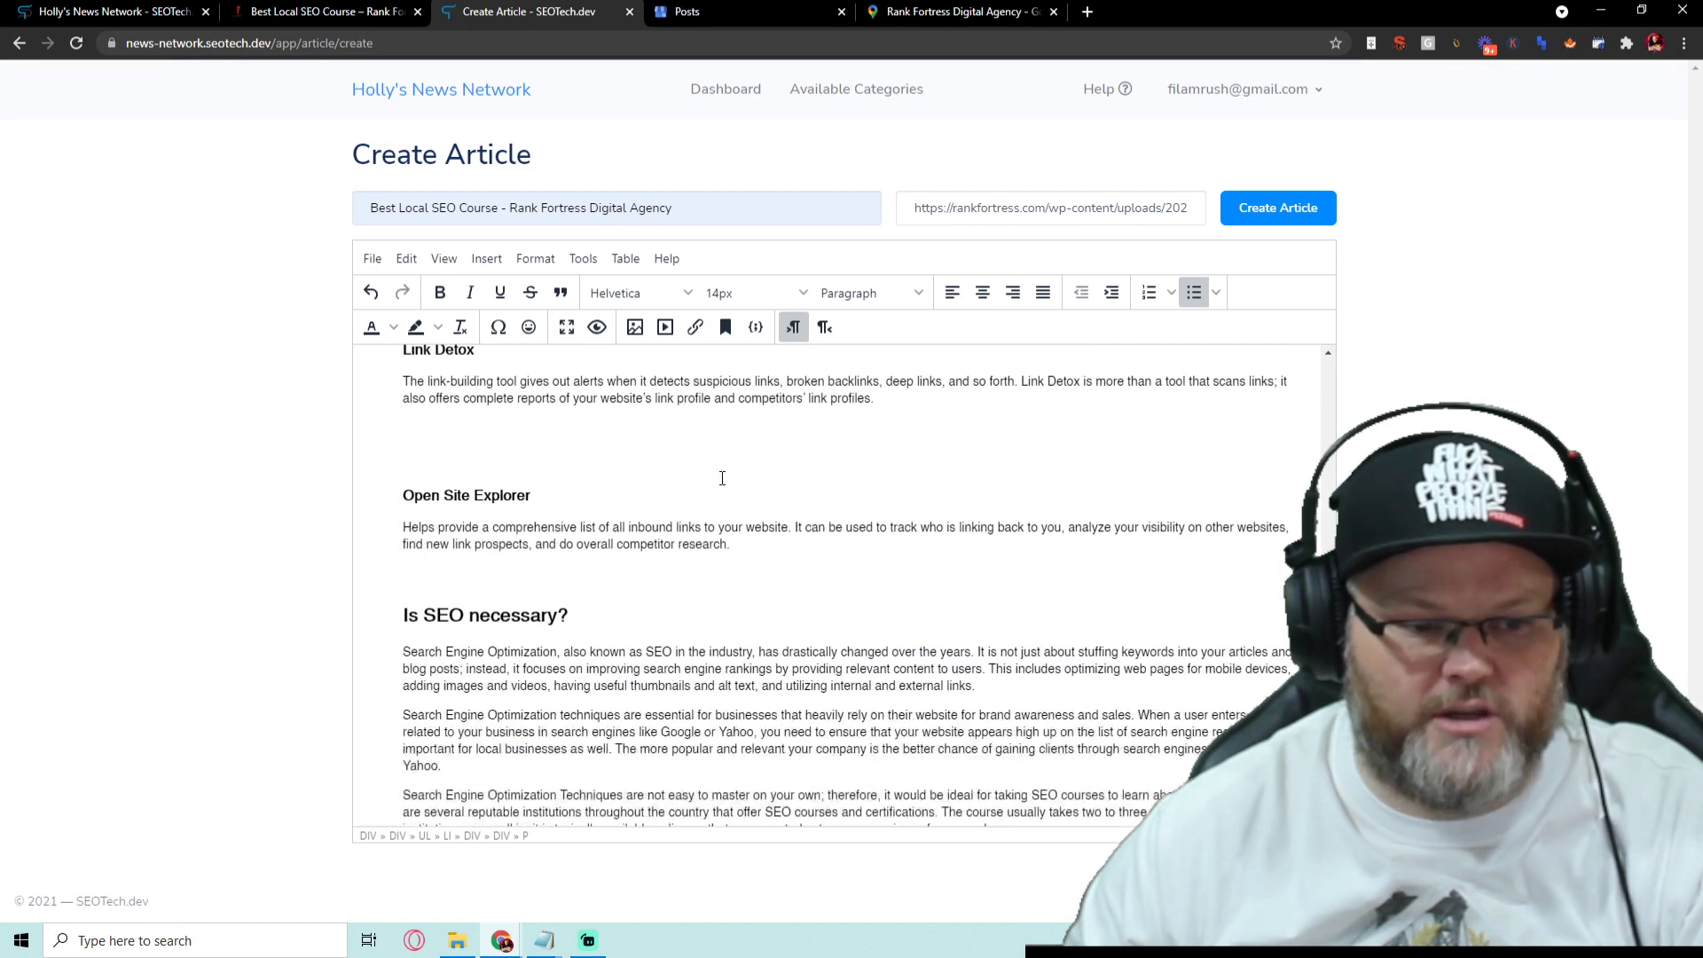
{"action": "scroll", "coordinate": [708, 474], "scroll_direction": "up", "scroll_amount": 1}
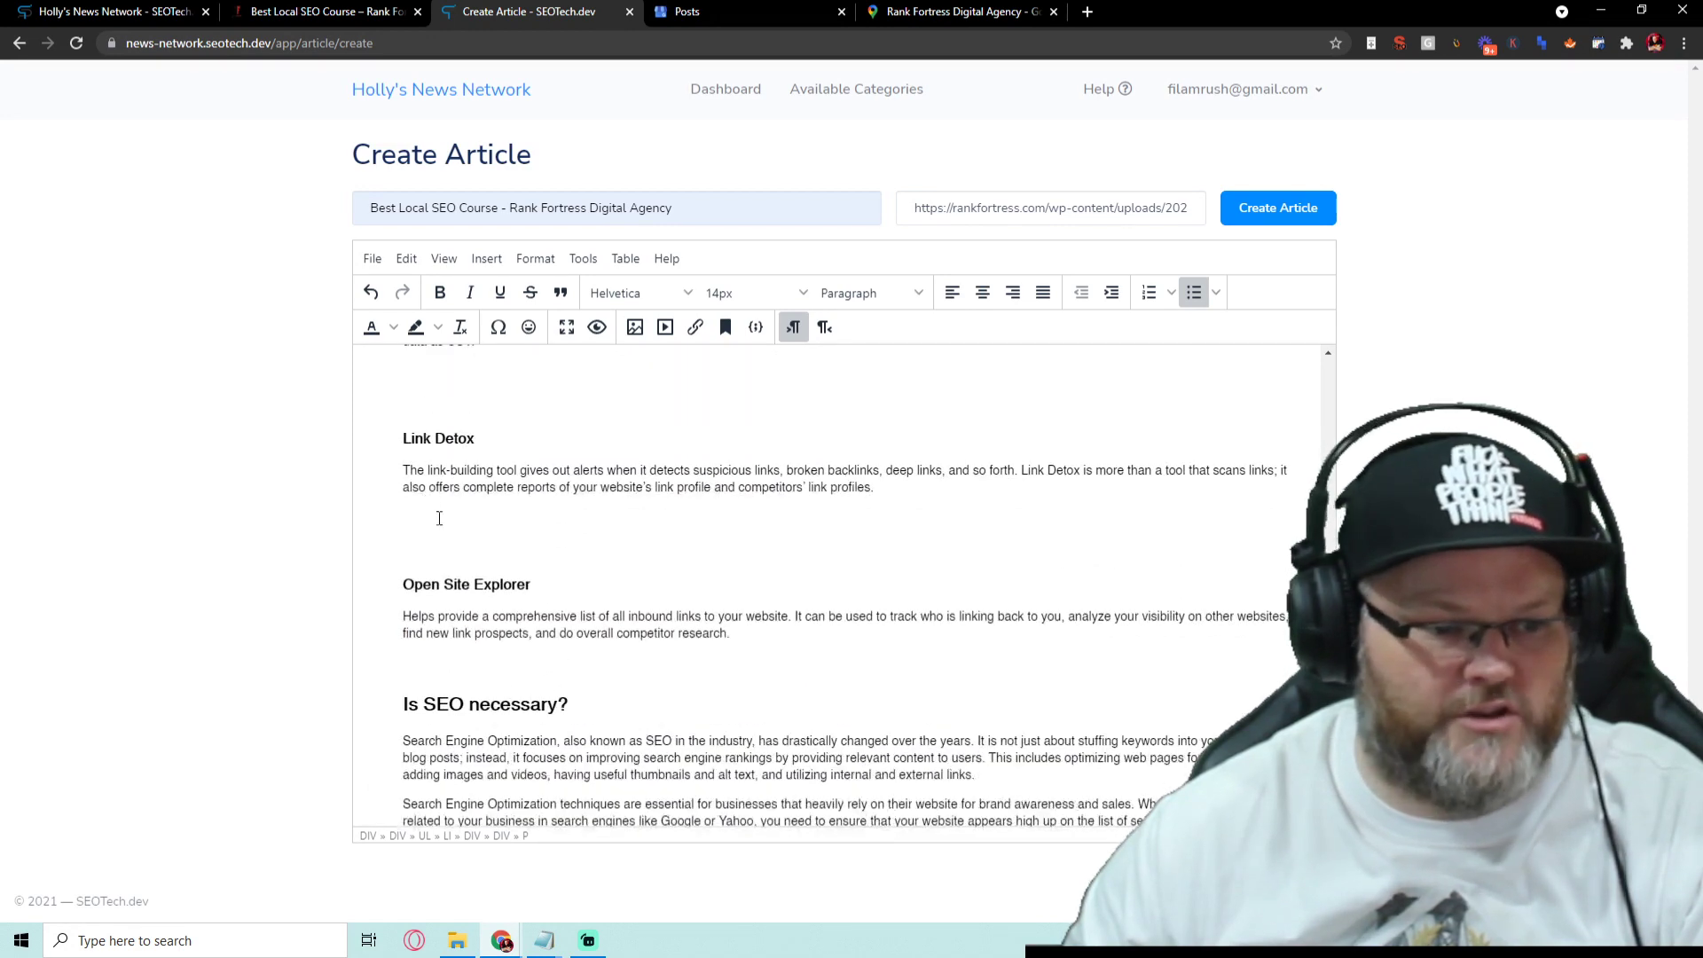
{"action": "scroll", "coordinate": [447, 531], "scroll_direction": "up", "scroll_amount": 1}
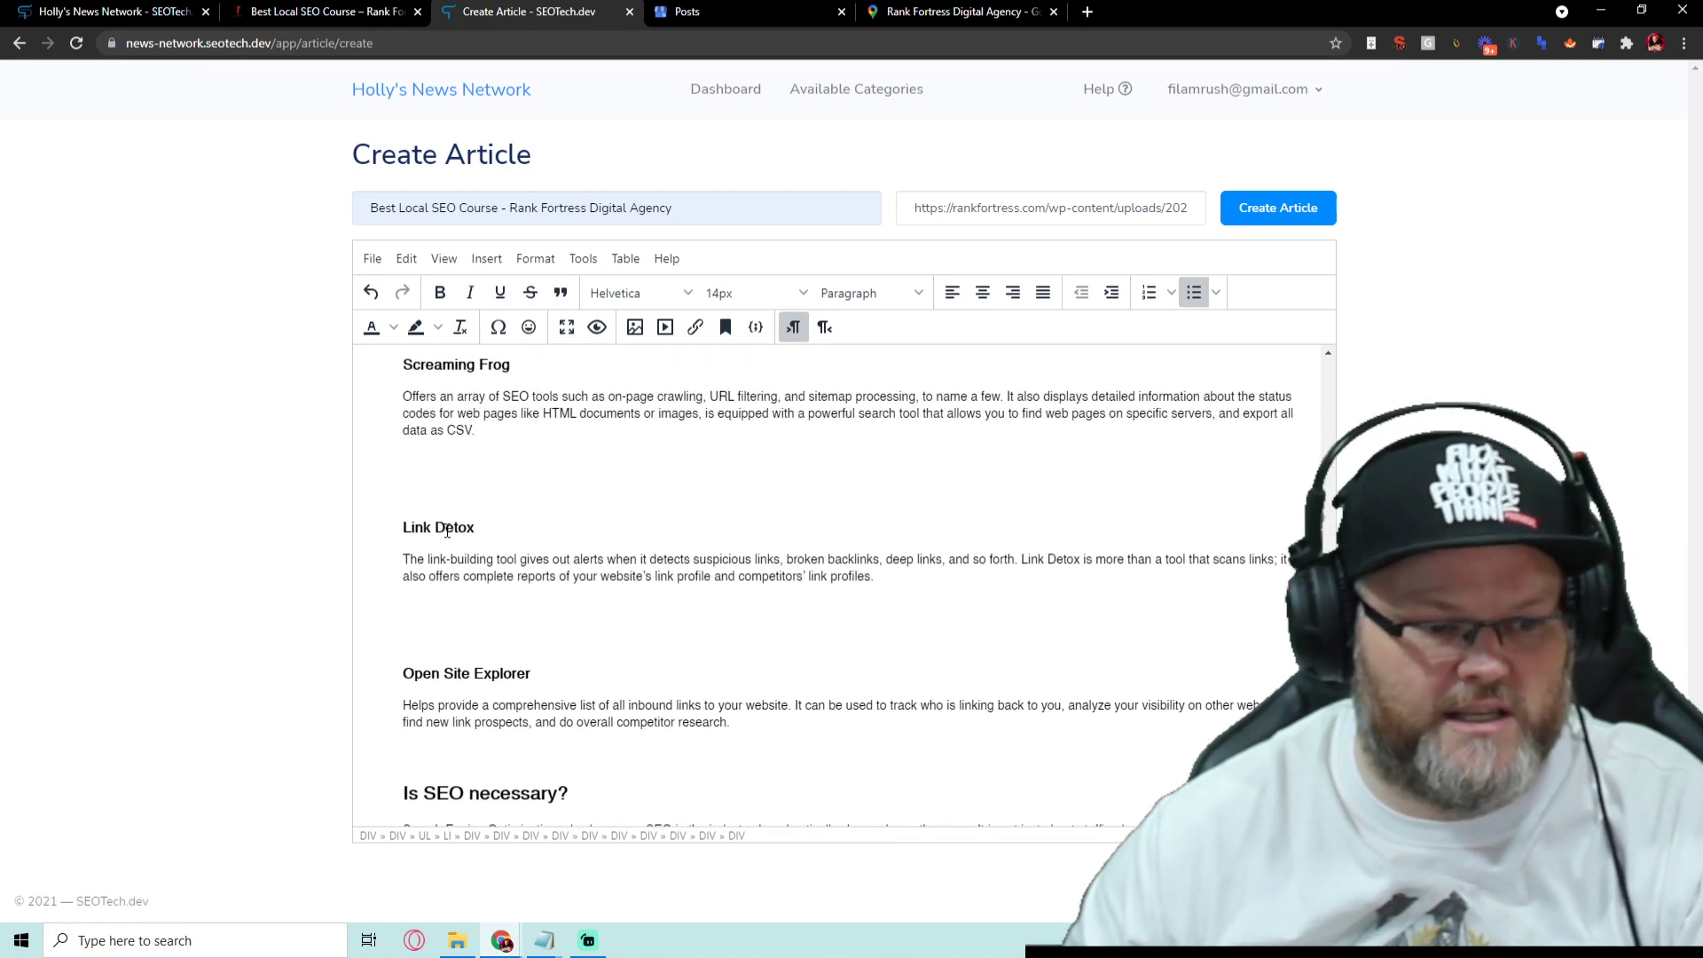
{"action": "key", "text": "BackSpace"}
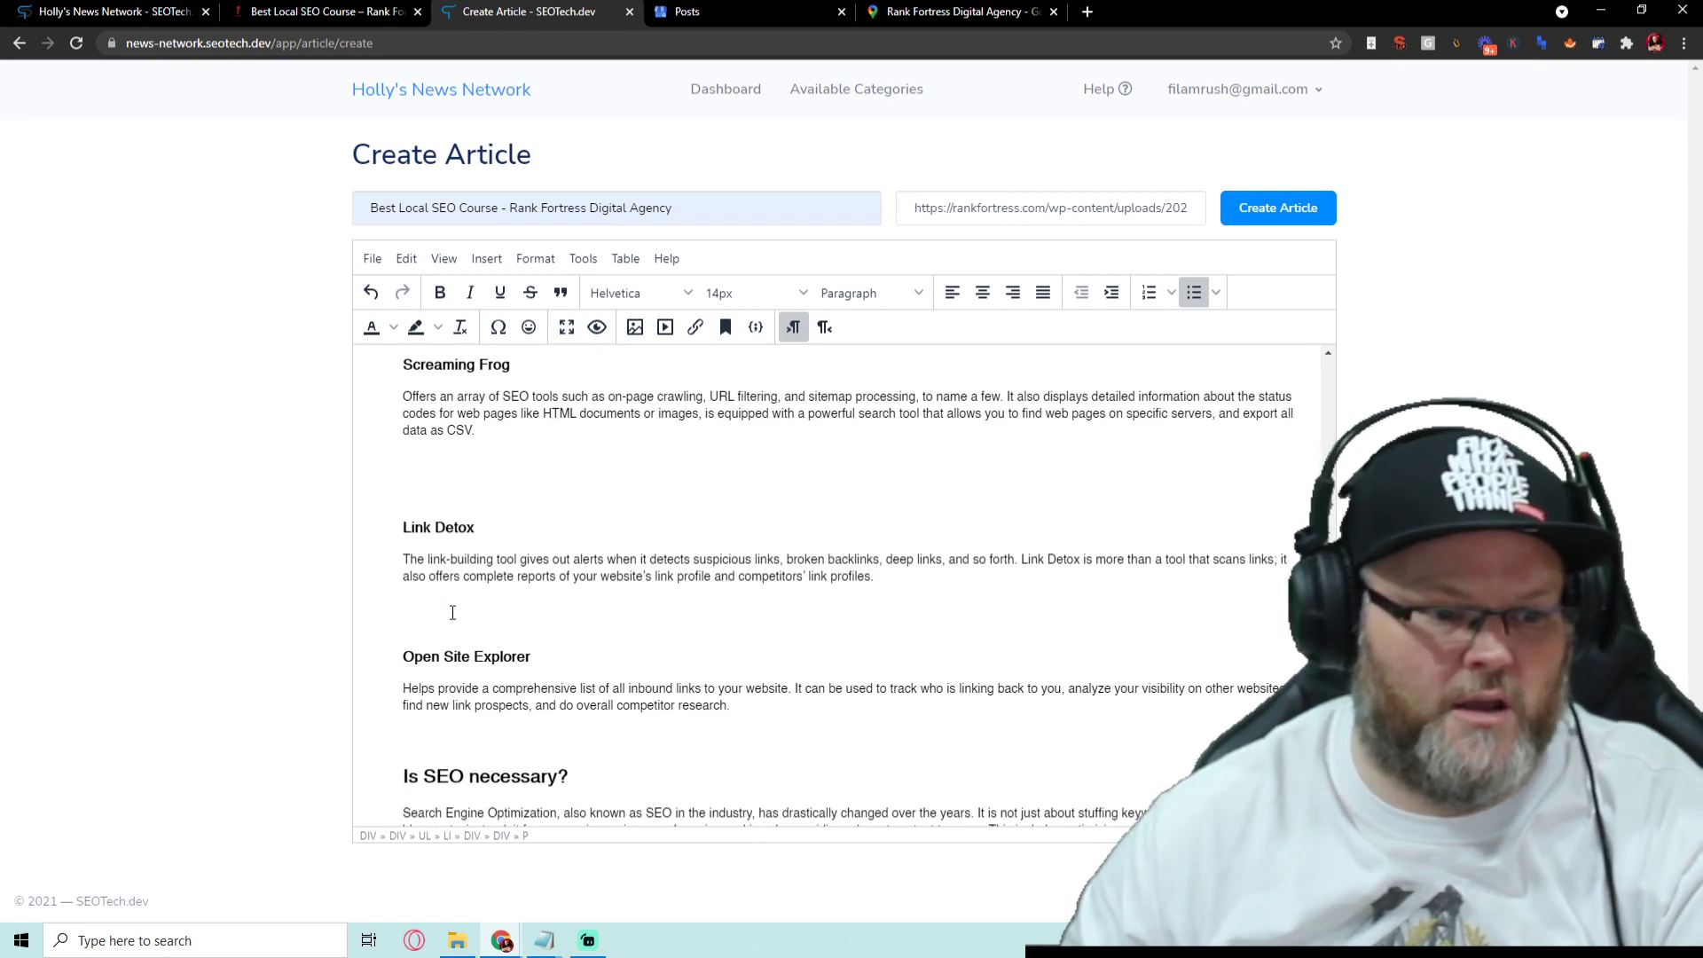
{"action": "left_click", "coordinate": [450, 608]}
{"action": "key", "text": "BackSpace"}
{"action": "key", "text": "BackSpace"}
{"action": "scroll", "coordinate": [462, 479], "scroll_direction": "down", "scroll_amount": 5}
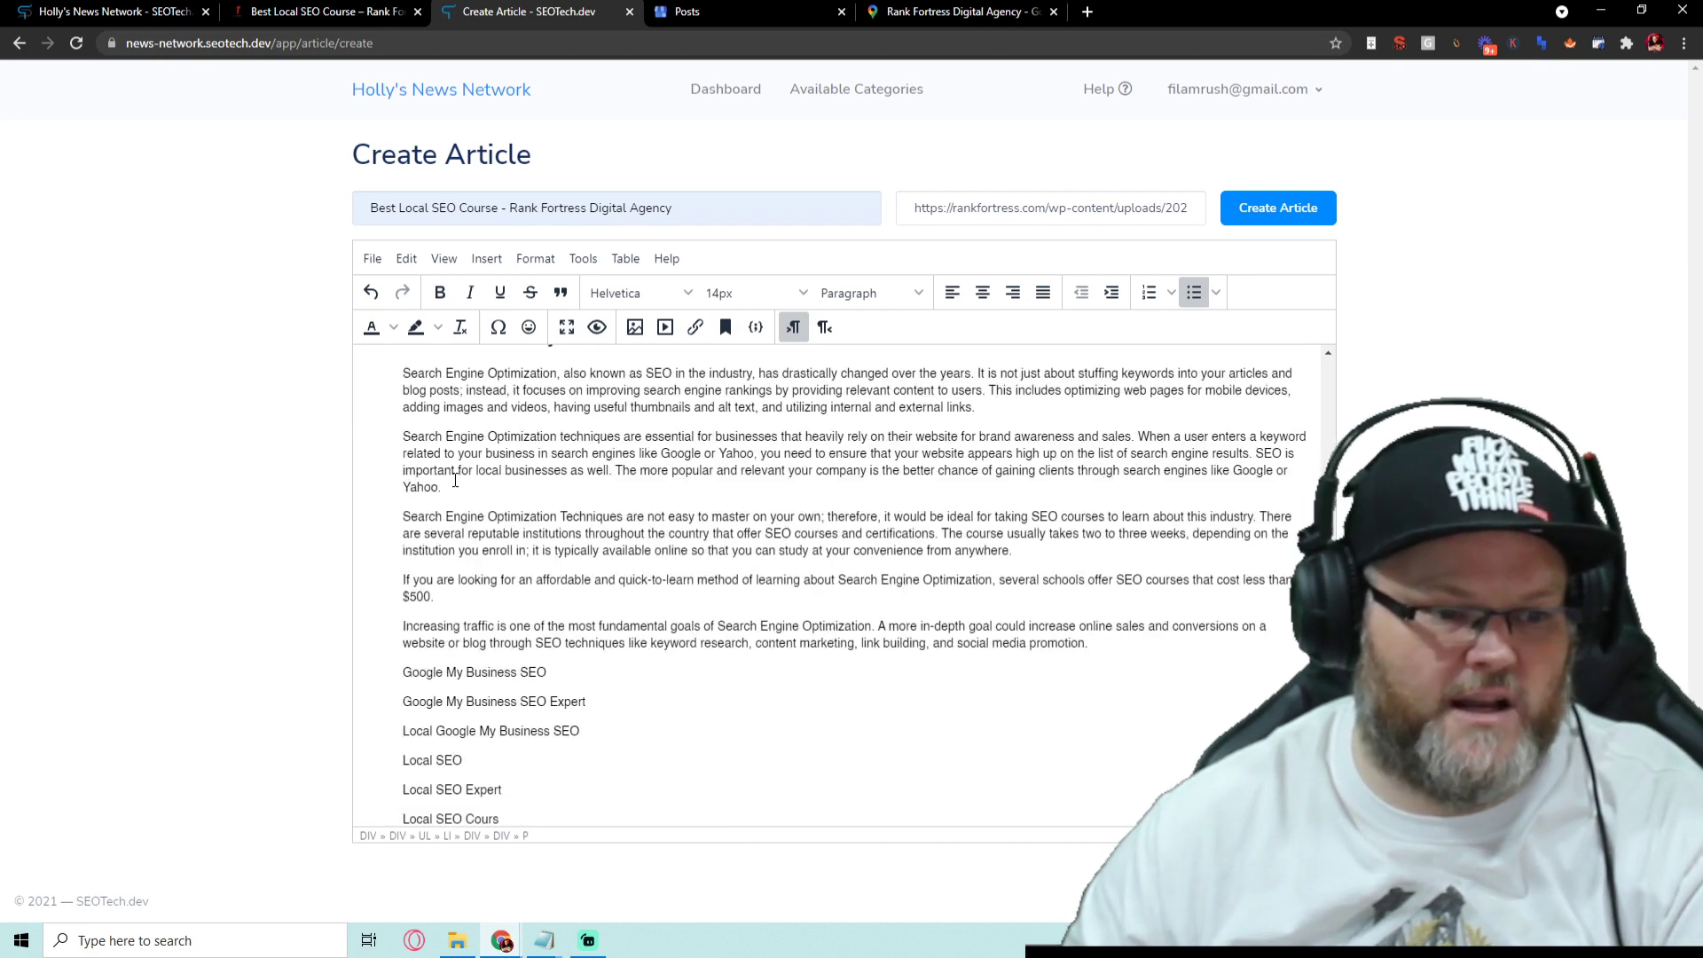
{"action": "scroll", "coordinate": [461, 497], "scroll_direction": "up", "scroll_amount": 6}
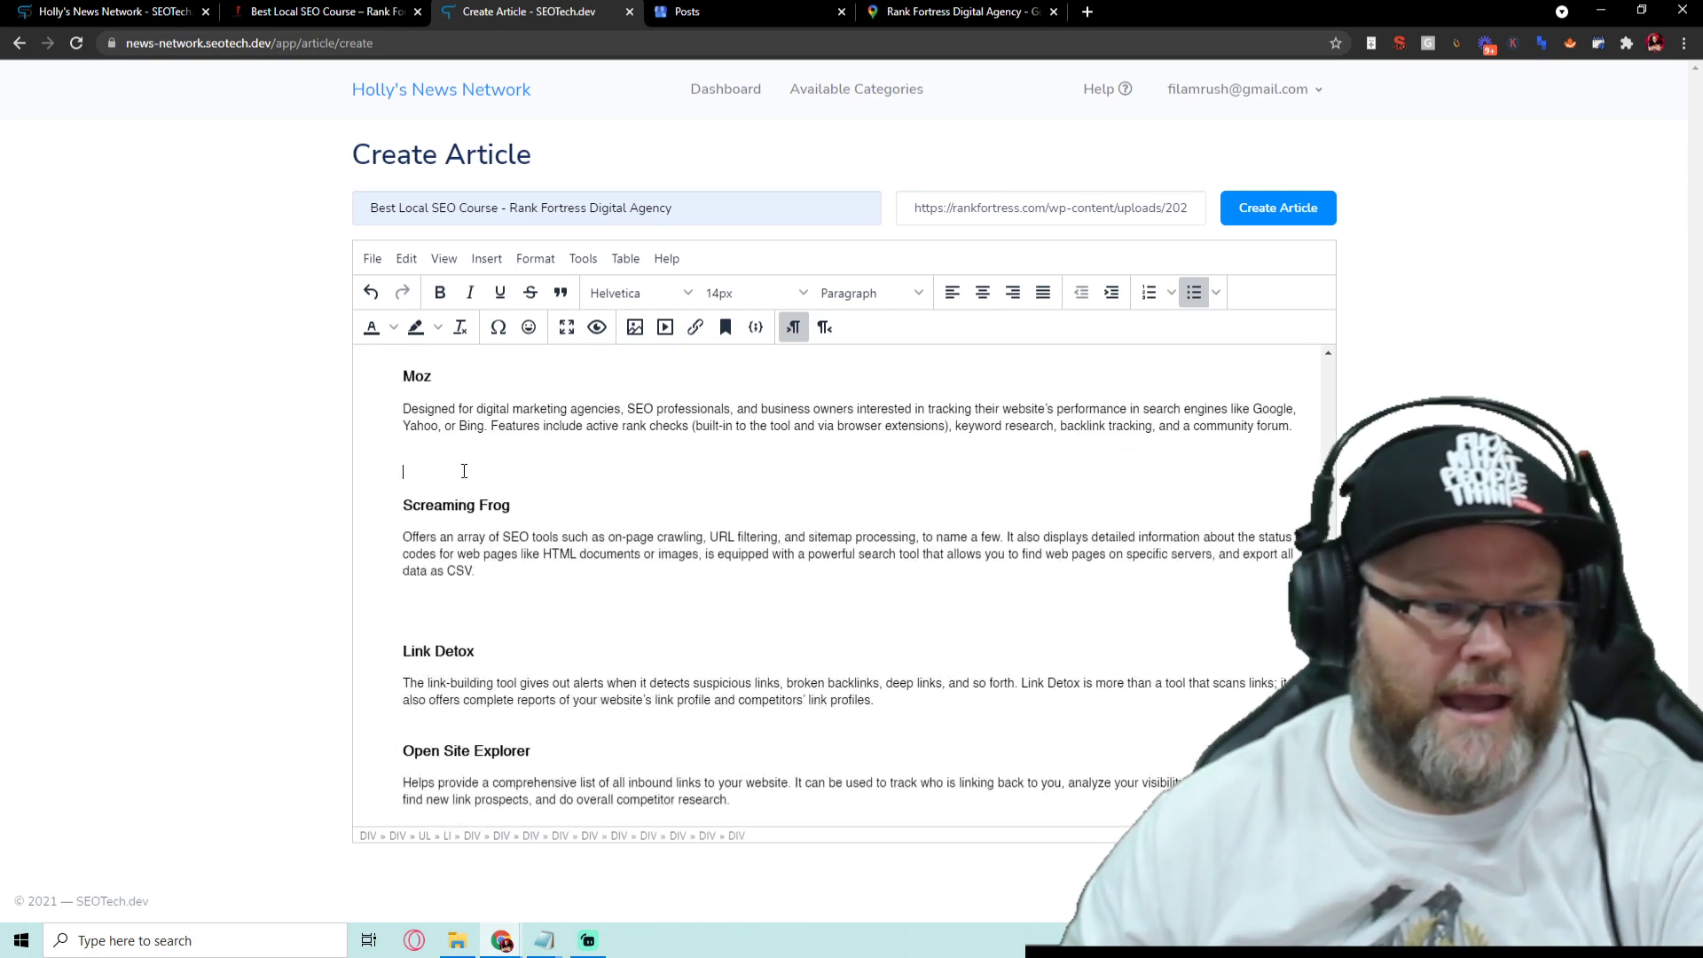
{"action": "key", "text": "BackSpace"}
{"action": "scroll", "coordinate": [464, 471], "scroll_direction": "up", "scroll_amount": 3}
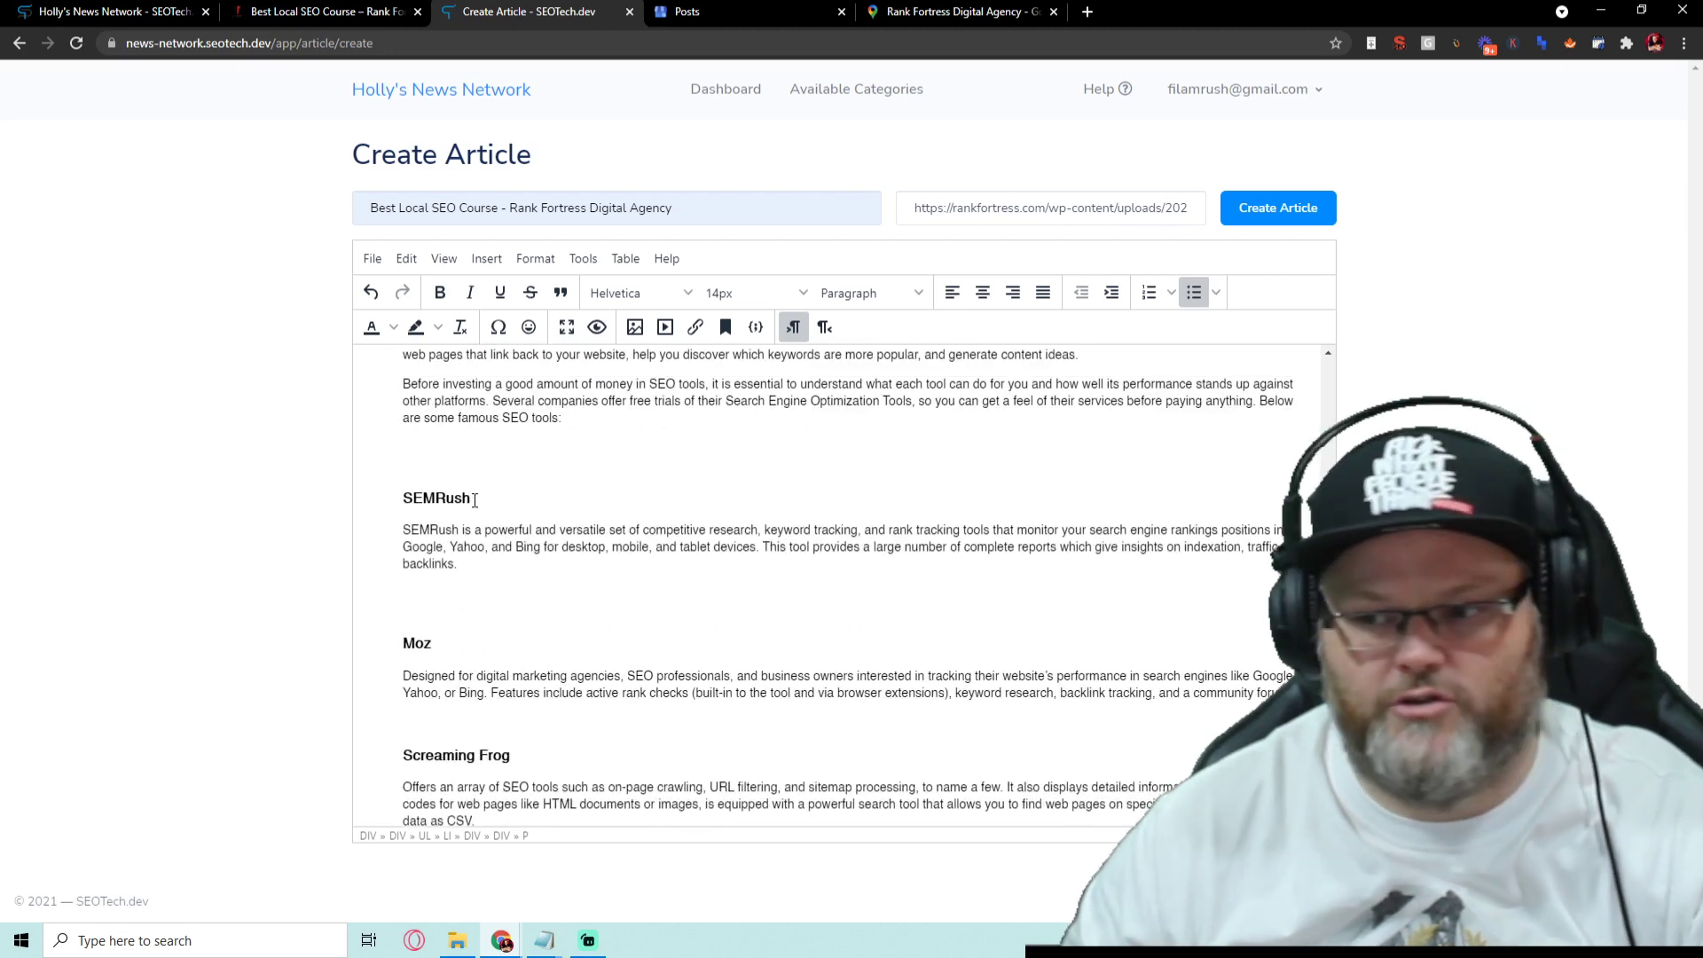